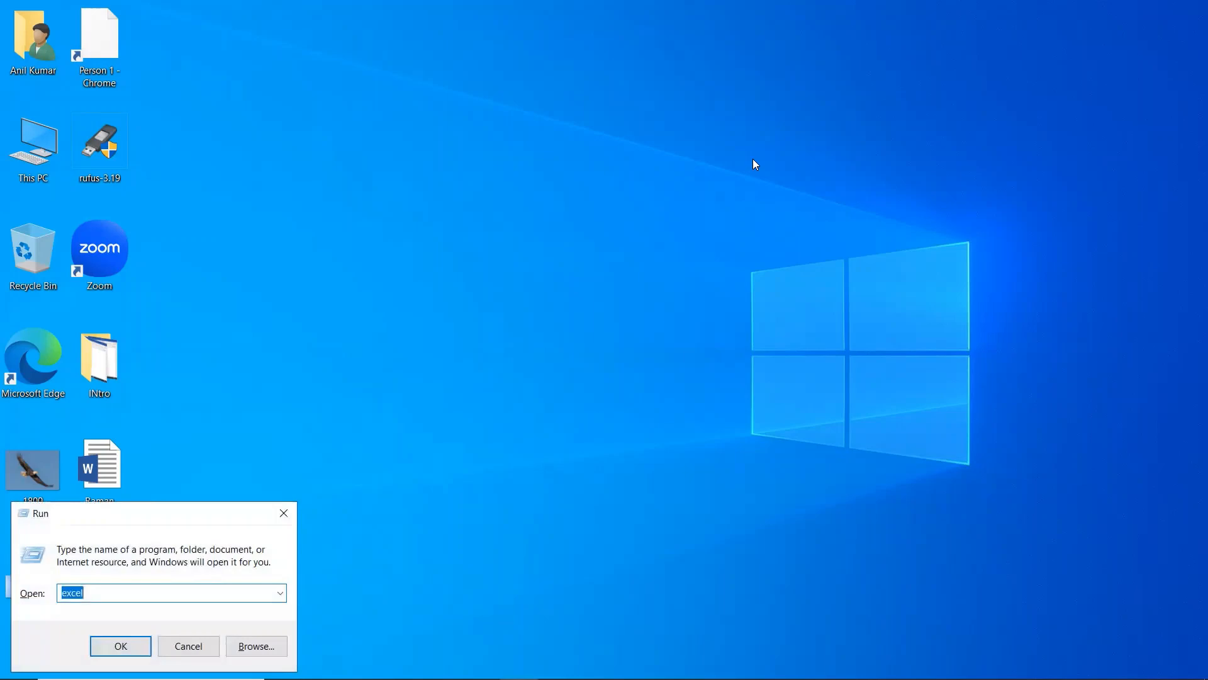
# Step: Launch Excel by typing EXCEL in the Run box, and open a blank workbook
pyautogui.write('EXCEL')
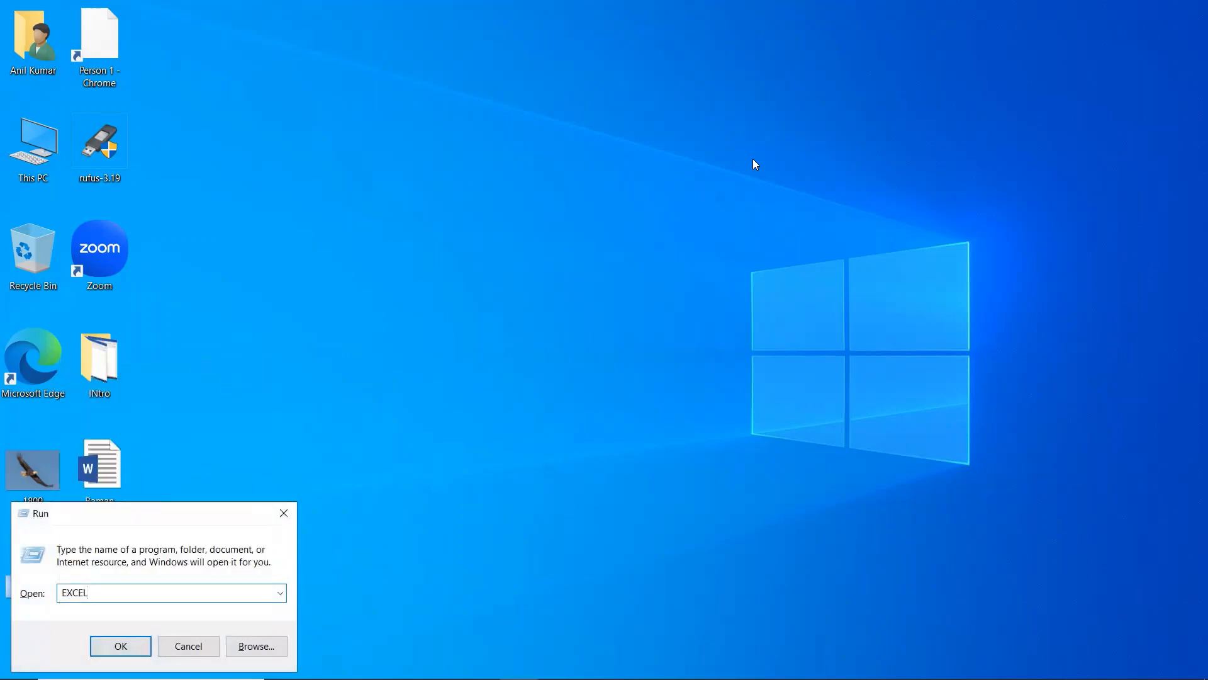
pyautogui.press('Return')
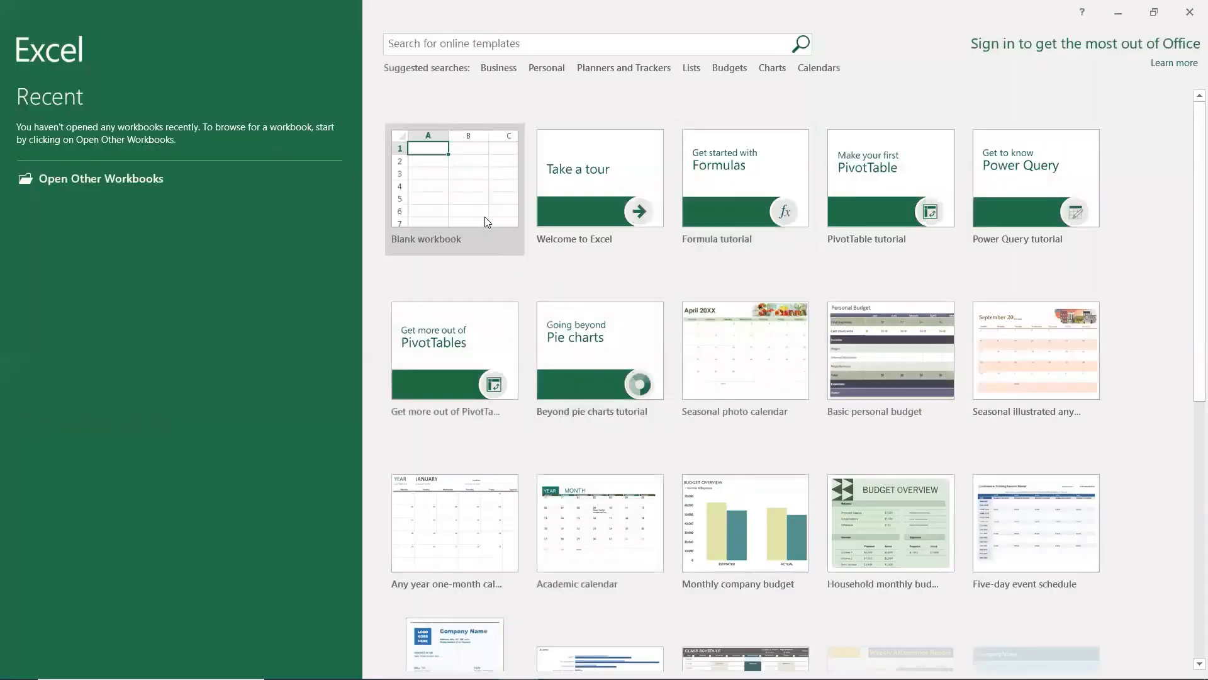
pyautogui.click(481, 198)
pyautogui.click(482, 203)
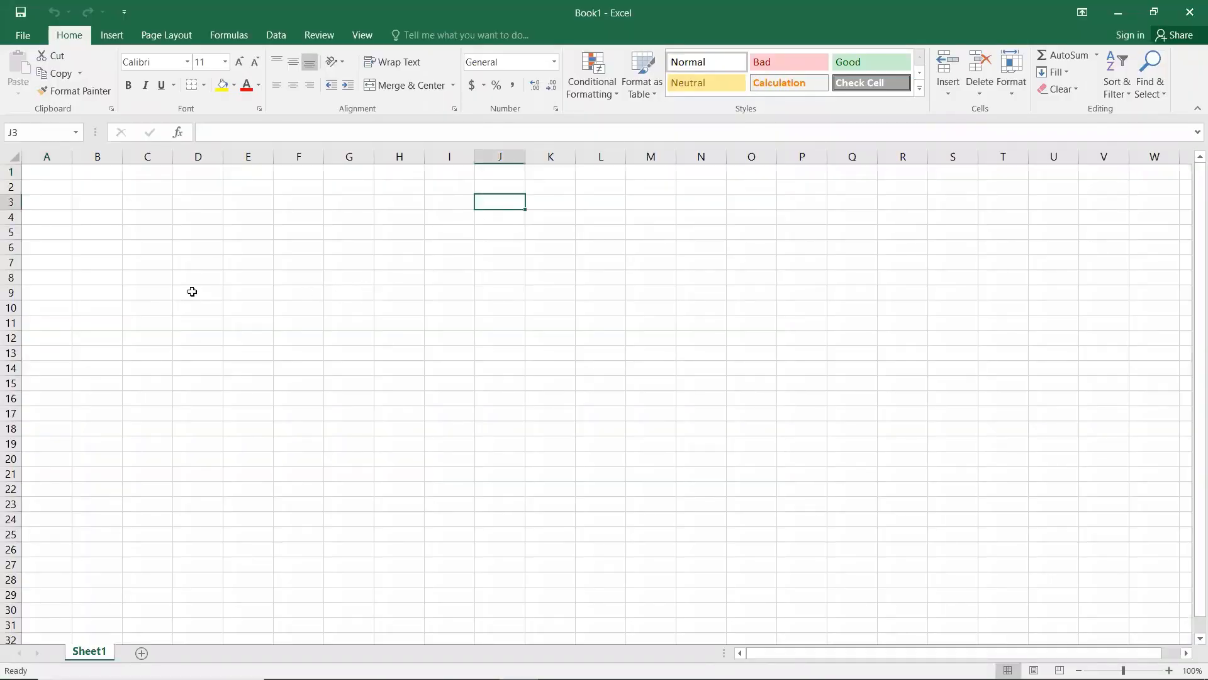
pyautogui.click(49, 172)
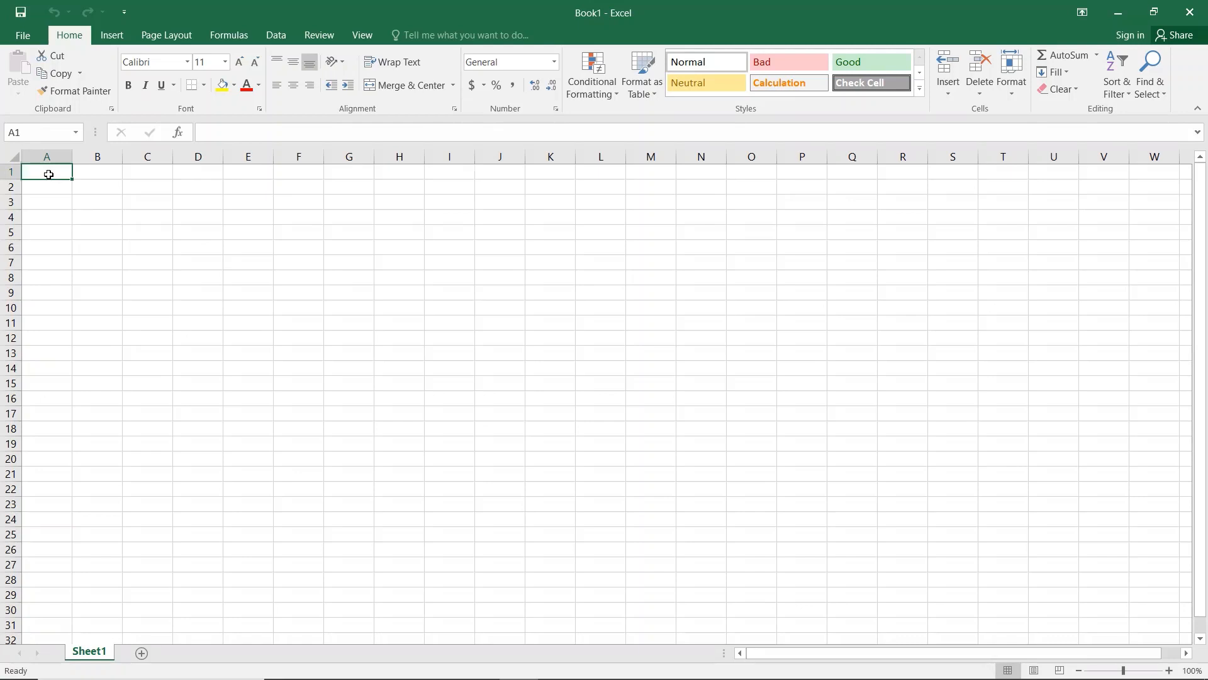
pyautogui.hotkey('ctrl', 'a')
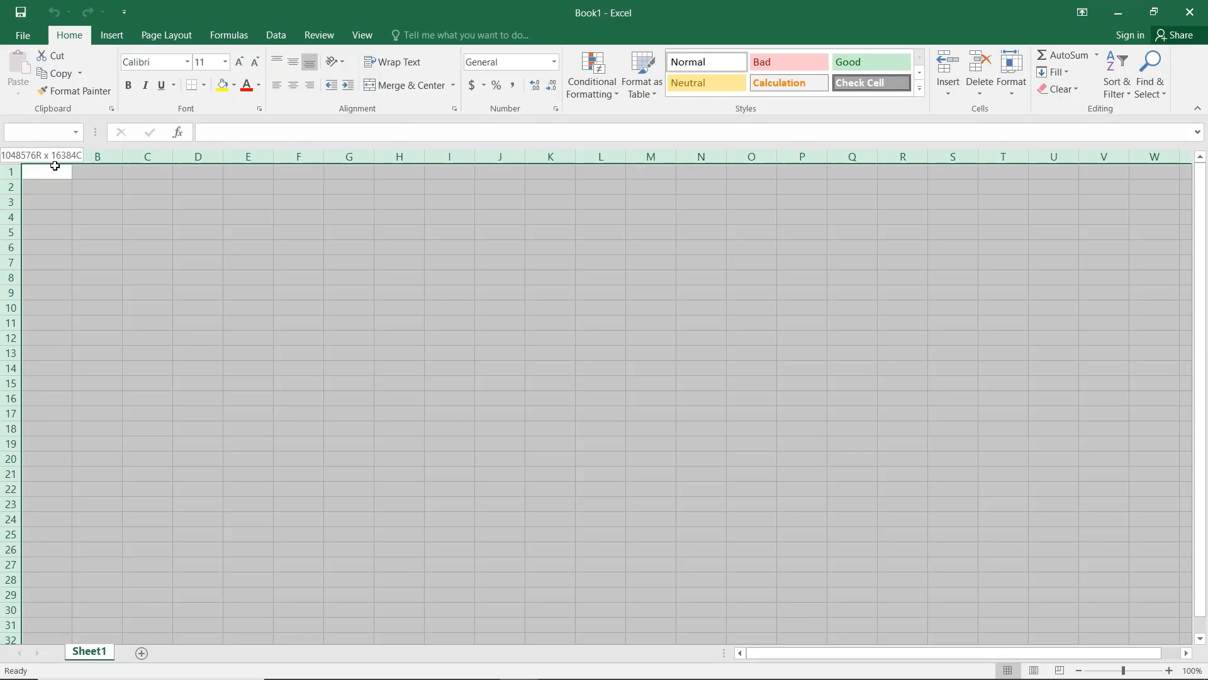
pyautogui.moveTo(56, 166); pyautogui.dragTo(151, 274)
pyautogui.press('Down')
pyautogui.press('Up')
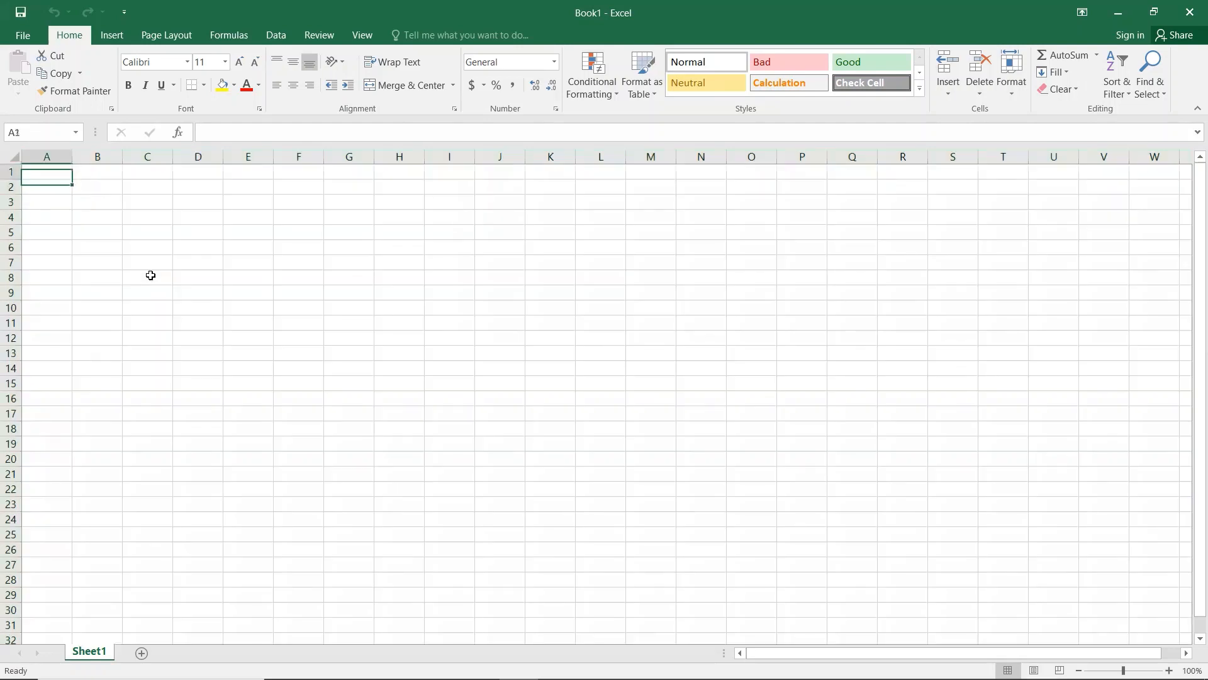
pyautogui.hotkey('ctrl', 'space')
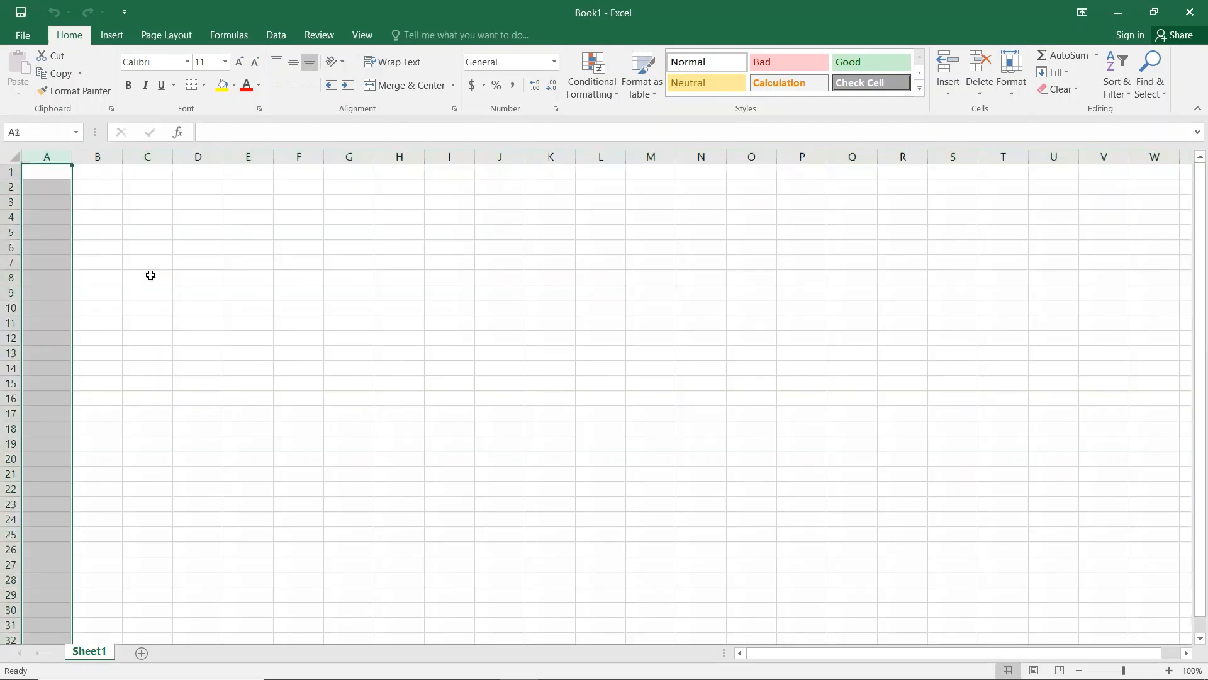
pyautogui.press('Up')
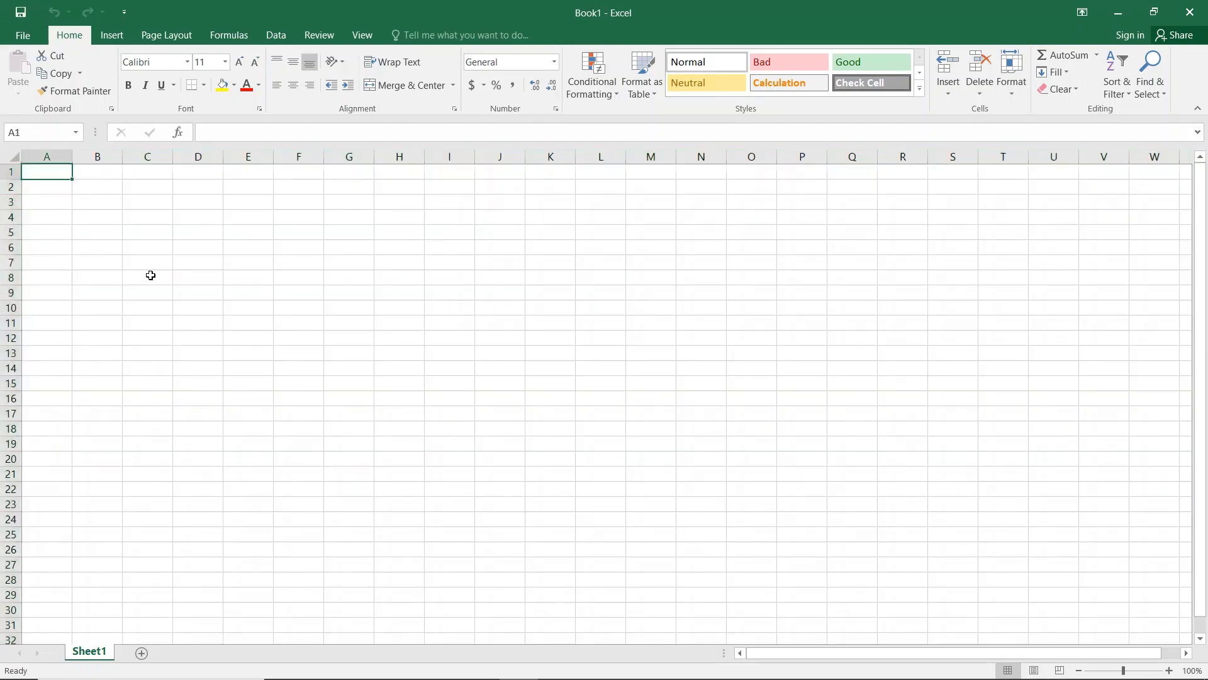
pyautogui.hotkey('shift', 'space')
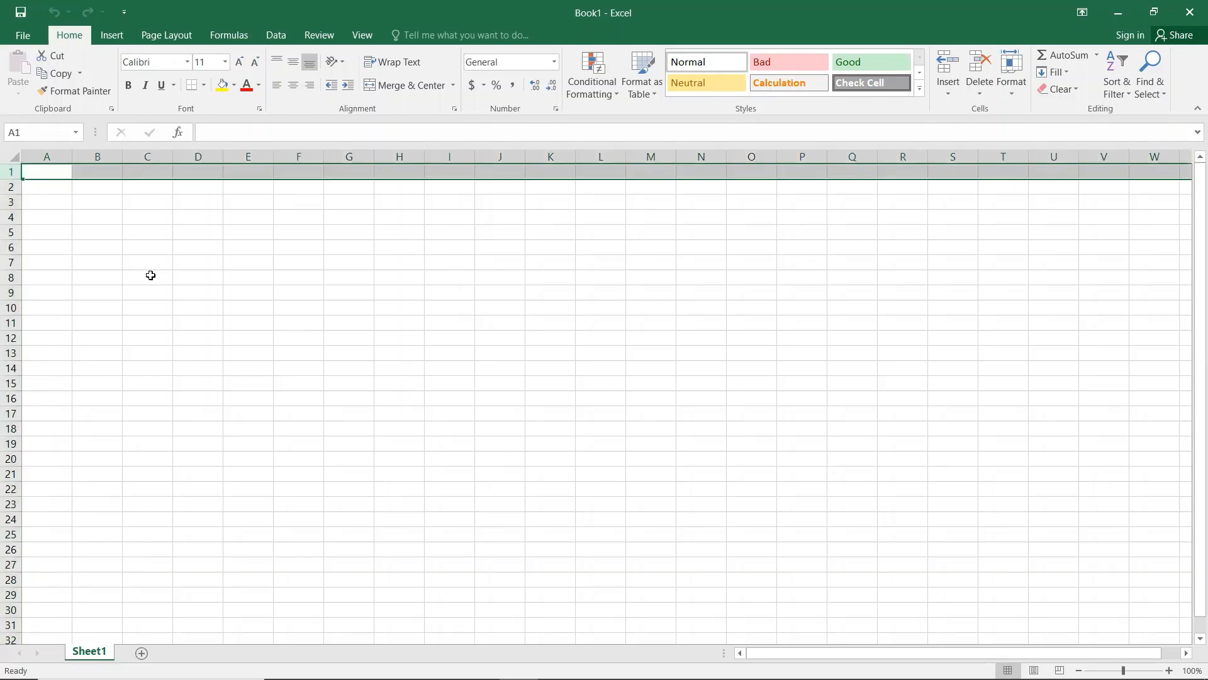
pyautogui.press('Down')
pyautogui.press('Right')
pyautogui.press('Down')
pyautogui.press('Right')
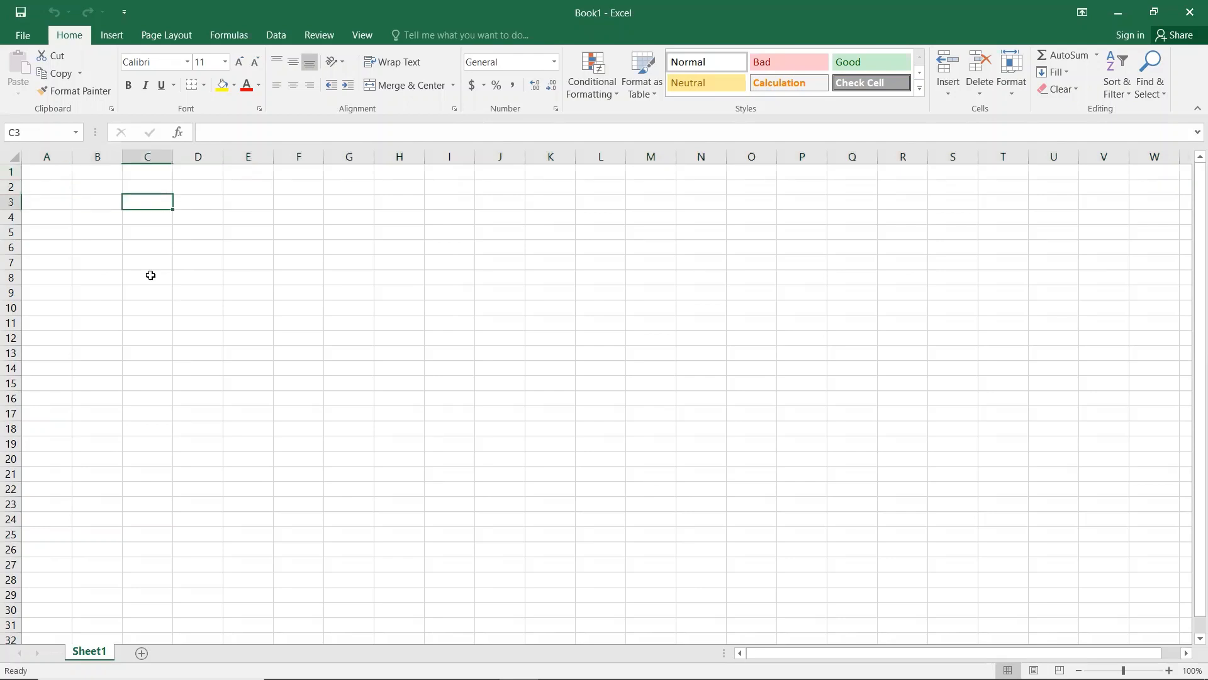
pyautogui.press('Up')
pyautogui.press('Down')
pyautogui.press('Right')
pyautogui.press('Down')
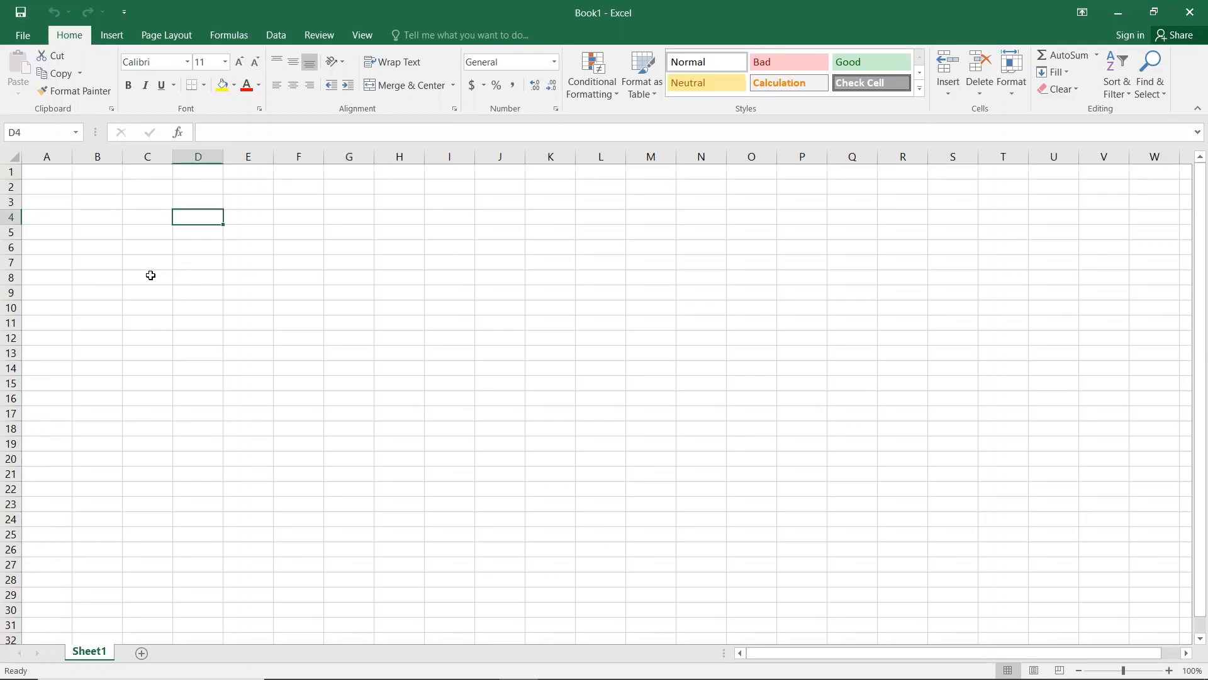
pyautogui.press('Down')
pyautogui.press('Down')
# Step: Type 5 into D6, 7 into H9 and 6 into L13, moving between cells with the arrow keys
pyautogui.write('5')
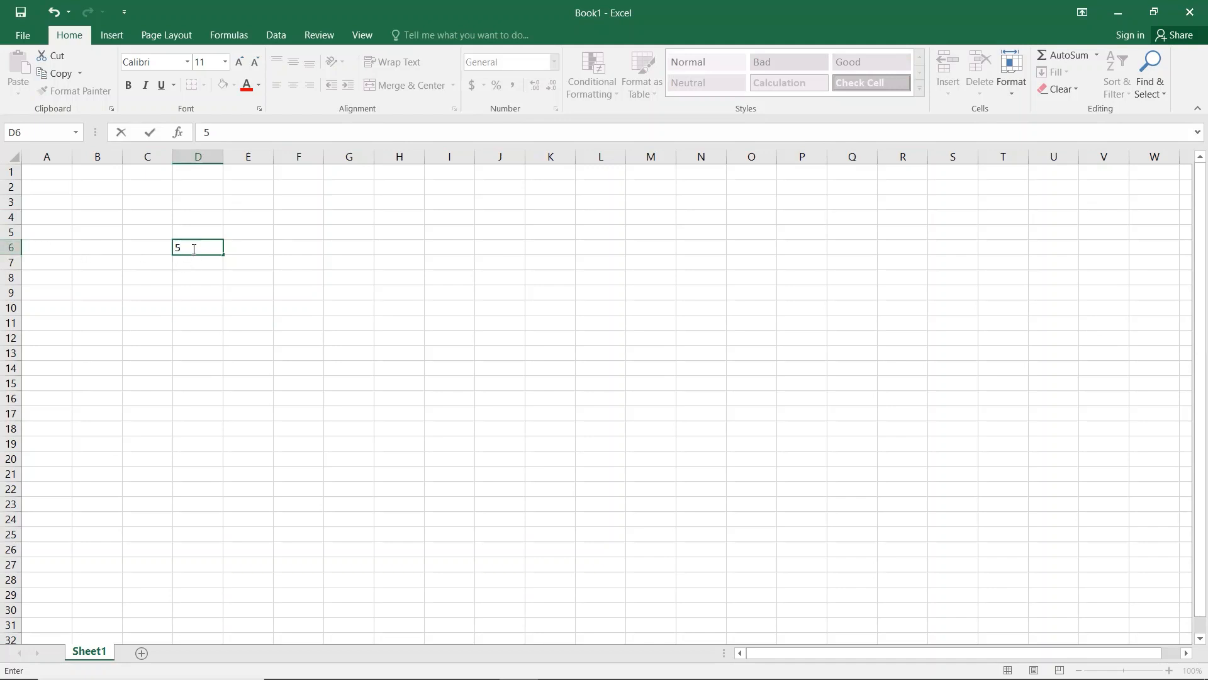
pyautogui.press('Return')
pyautogui.press('Right')
pyautogui.press('Right')
pyautogui.press('Right')
pyautogui.press('Right')
pyautogui.press('Down')
pyautogui.press('Down')
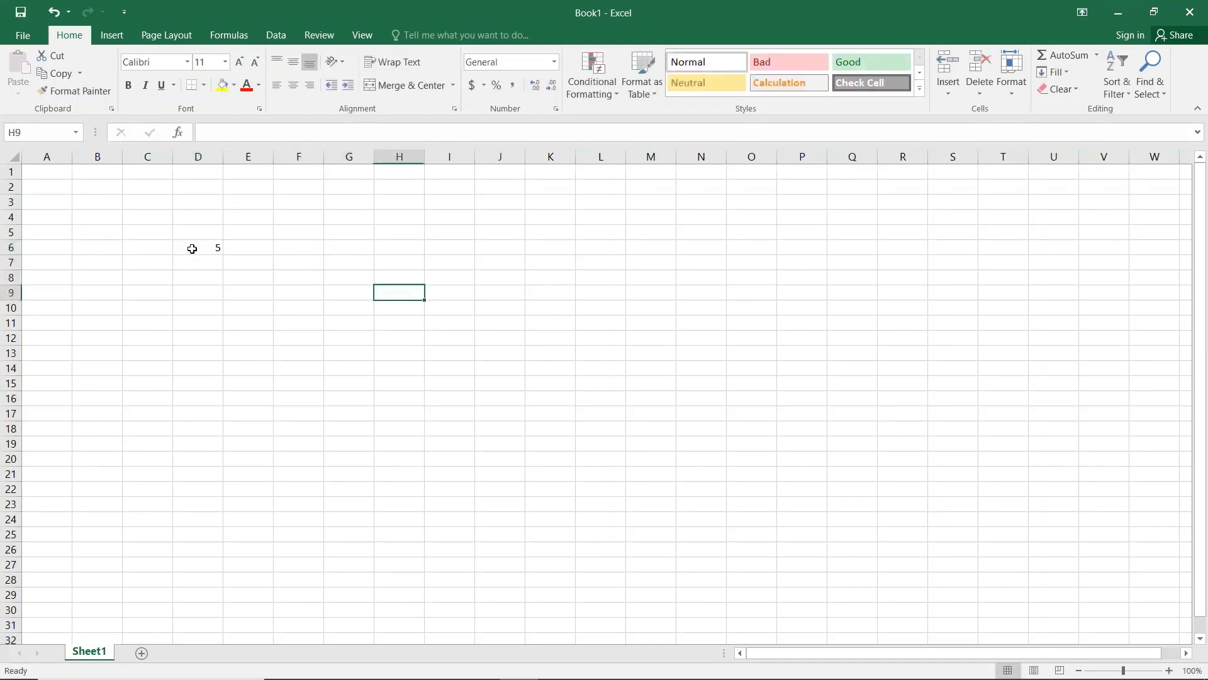
pyautogui.write('7')
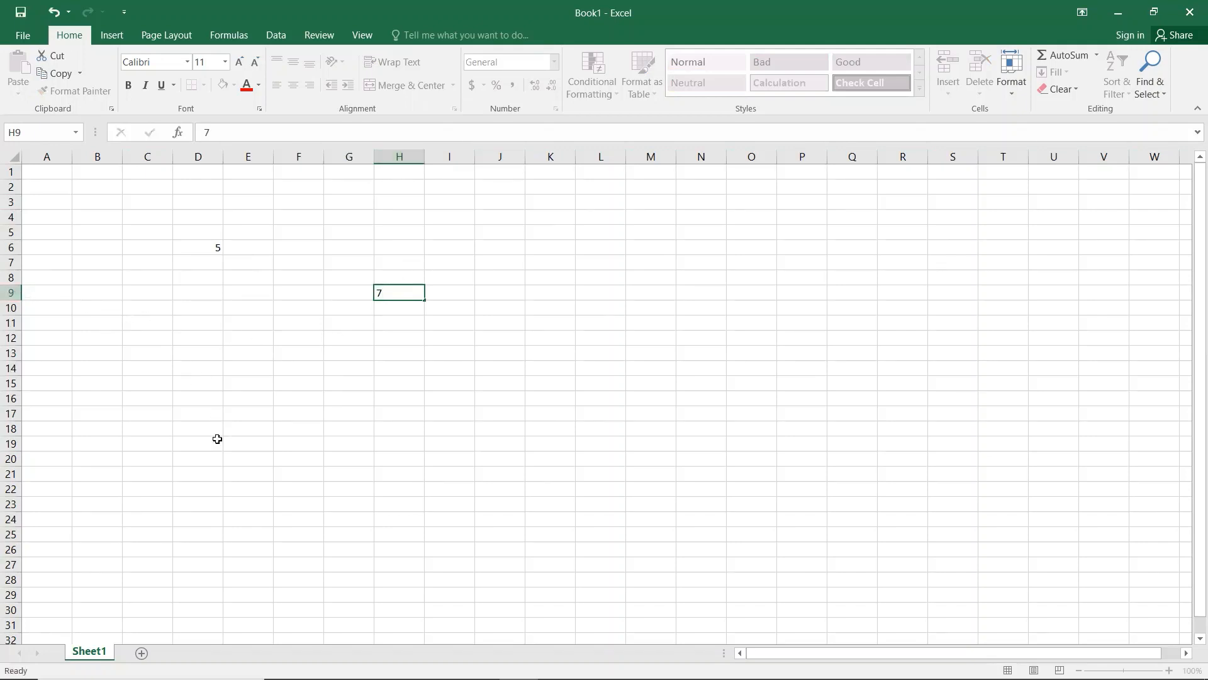
pyautogui.press('Right')
pyautogui.press('Right')
pyautogui.press('Right')
pyautogui.press('Down')
pyautogui.press('Down')
pyautogui.press('Down')
pyautogui.press('Right')
pyautogui.press('Down')
pyautogui.write('6')
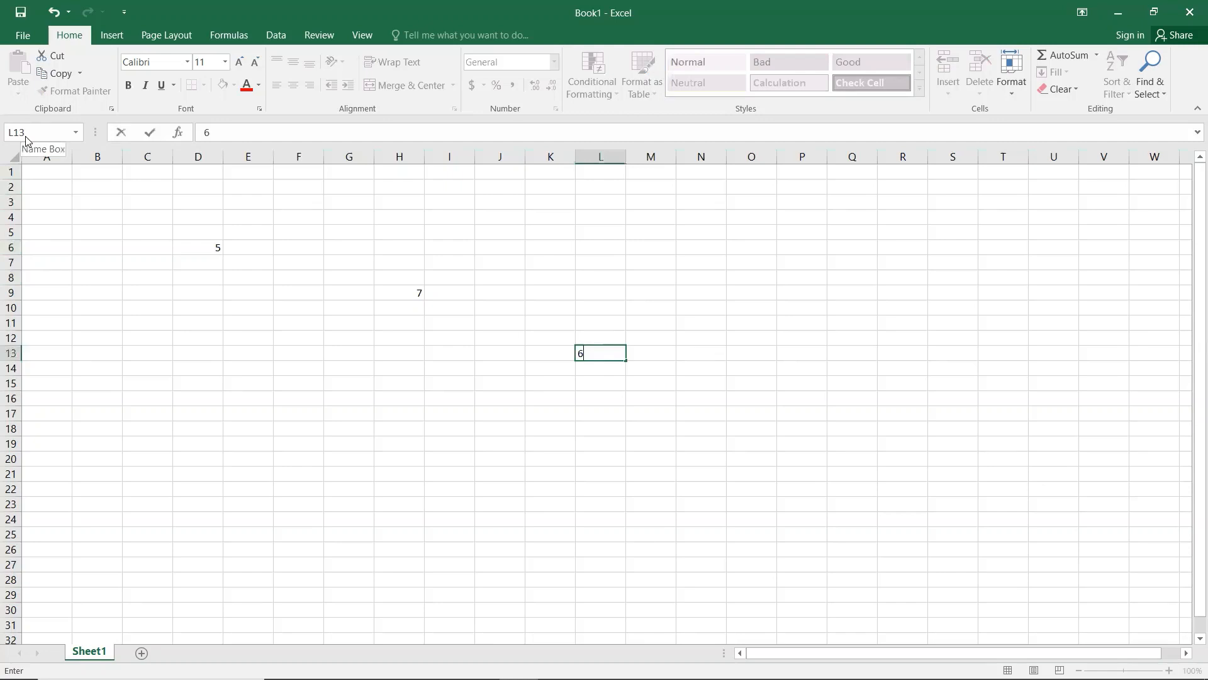
# Step: Enter 45 in F13, then move around the sheet and return to it
pyautogui.press('Left')
pyautogui.press('Left')
pyautogui.press('Left')
pyautogui.press('Left')
pyautogui.press('Left')
pyautogui.press('Left')
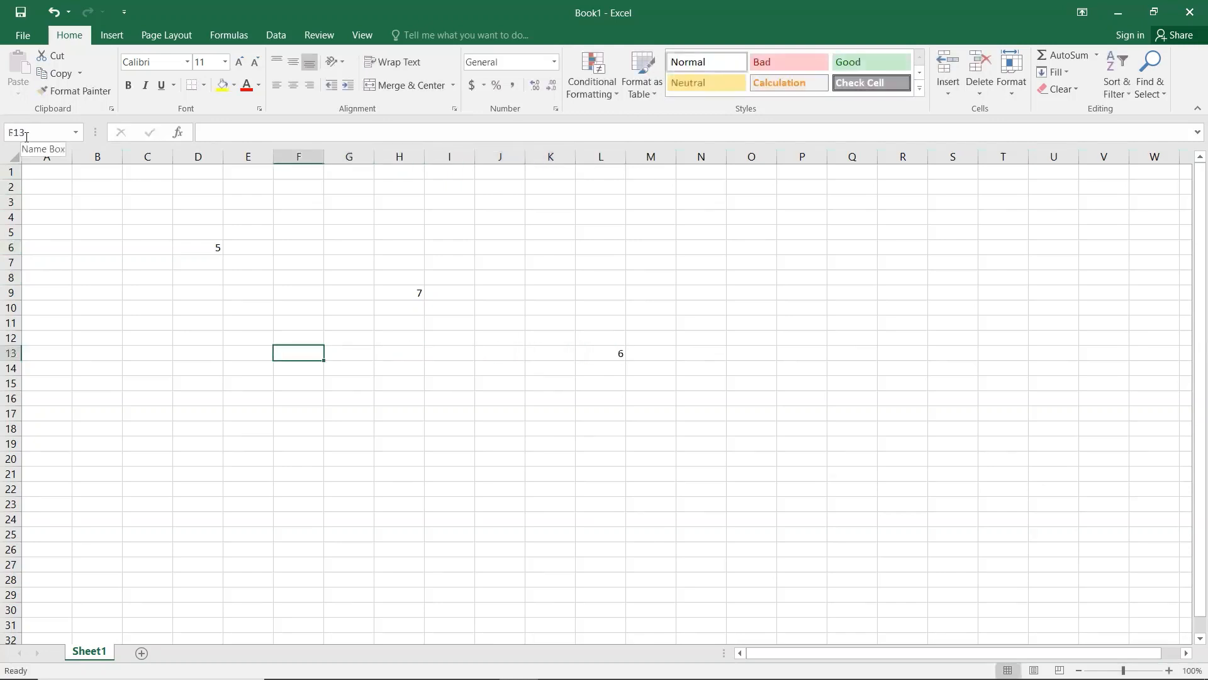
pyautogui.write('45')
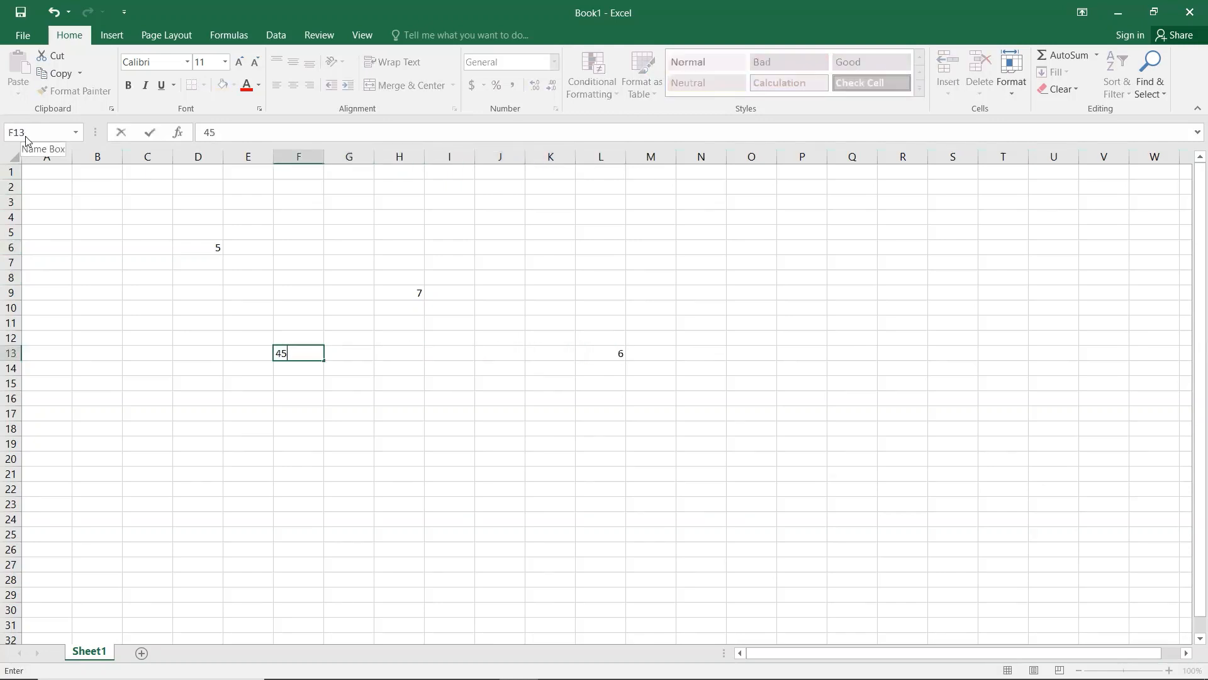
pyautogui.press('Return')
pyautogui.press('Up')
pyautogui.press('Up')
pyautogui.press('Up')
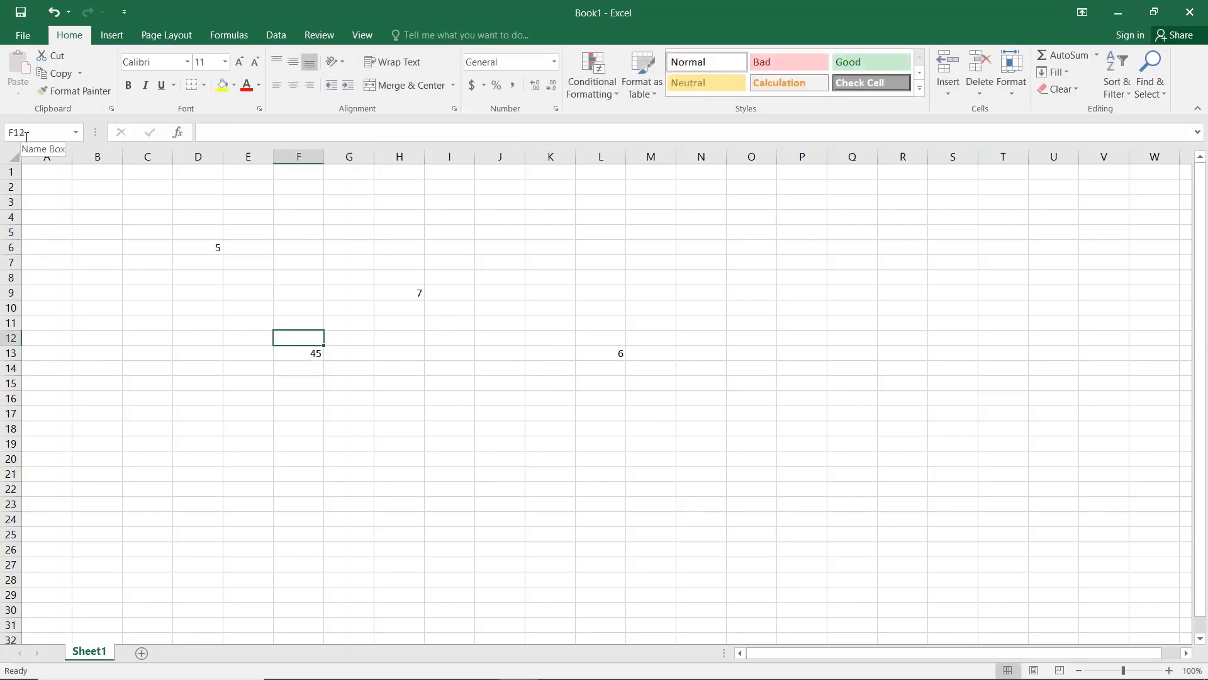
pyautogui.press('Left')
pyautogui.press('Left')
pyautogui.press('Left')
pyautogui.press('Left')
pyautogui.press('Up')
pyautogui.press('Up')
pyautogui.press('Up')
pyautogui.press('Up')
pyautogui.press('Up')
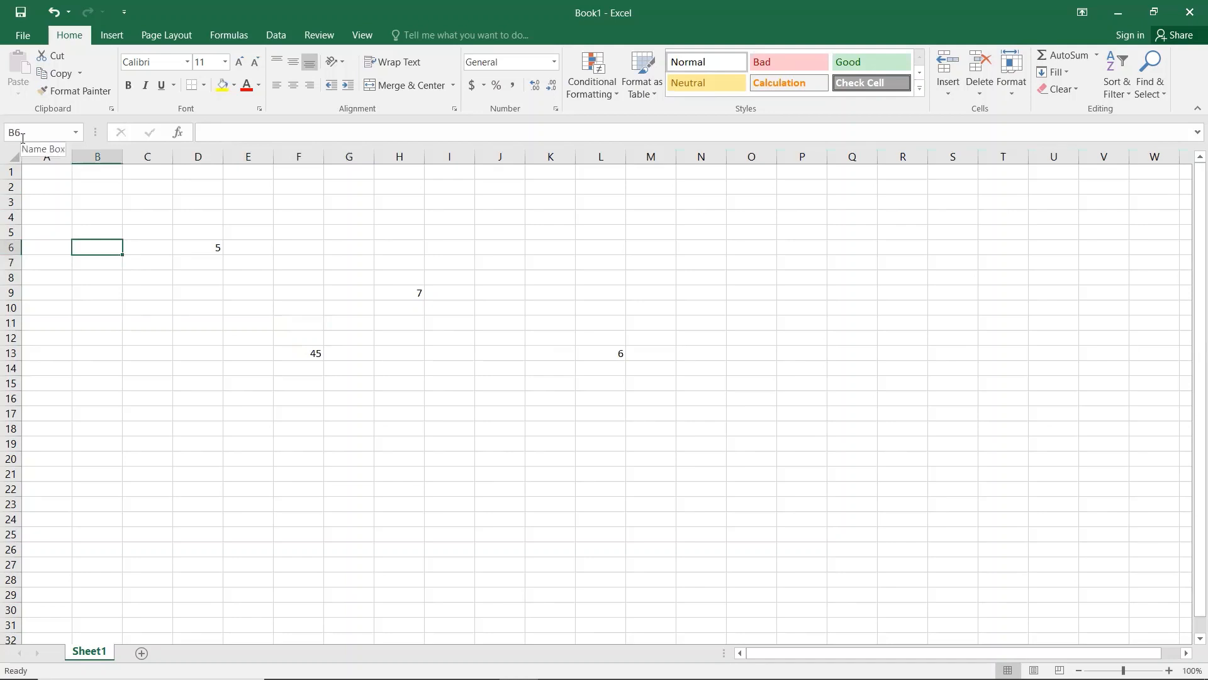
pyautogui.press('Right')
pyautogui.press('Right')
pyautogui.press('Right')
pyautogui.press('Right')
pyautogui.press('Right')
pyautogui.press('Down')
pyautogui.press('Down')
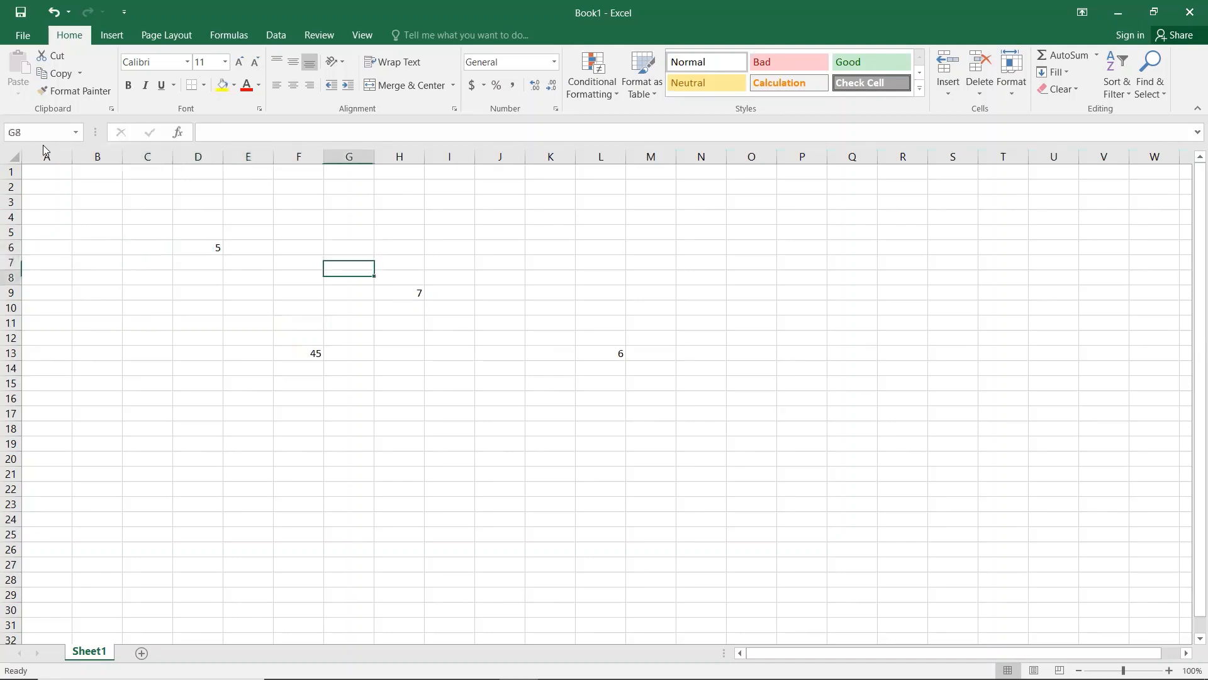
pyautogui.press('Left')
pyautogui.press('Left')
pyautogui.press('Left')
pyautogui.press('Left')
pyautogui.press('Left')
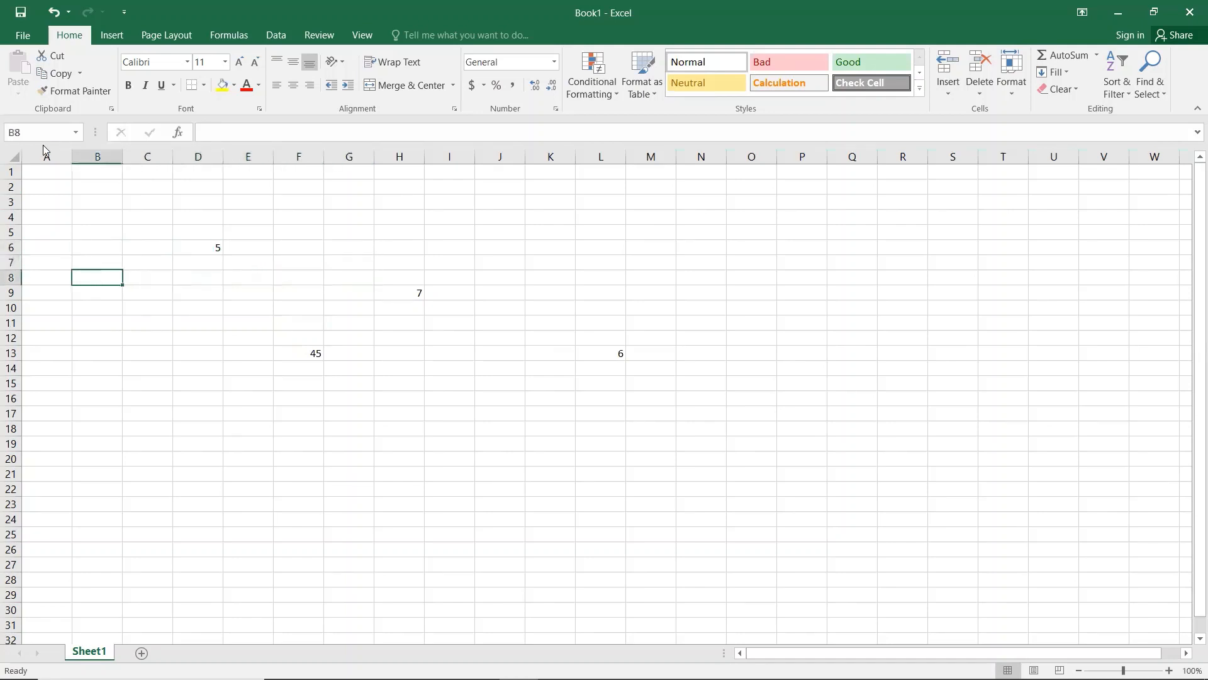
pyautogui.press('Down')
pyautogui.press('Down')
pyautogui.press('Down')
pyautogui.press('Right')
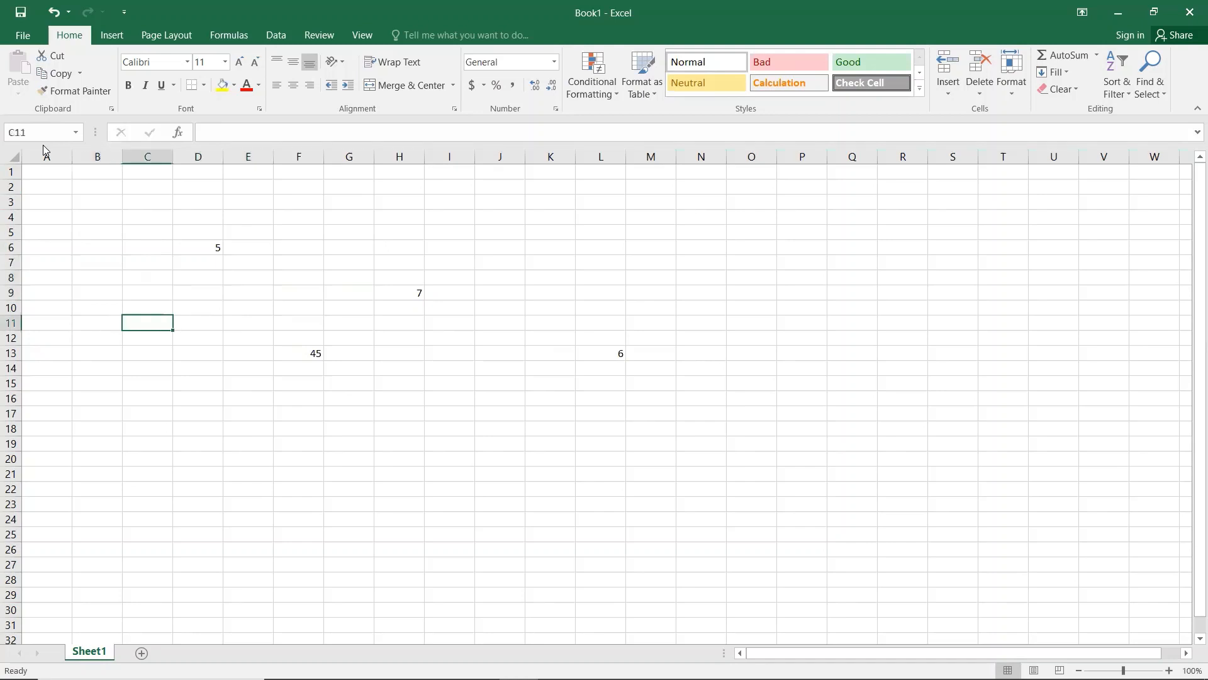
pyautogui.press('Right')
# Step: Enter 7 in F7 and reselect it
pyautogui.press('Right')
pyautogui.press('Down')
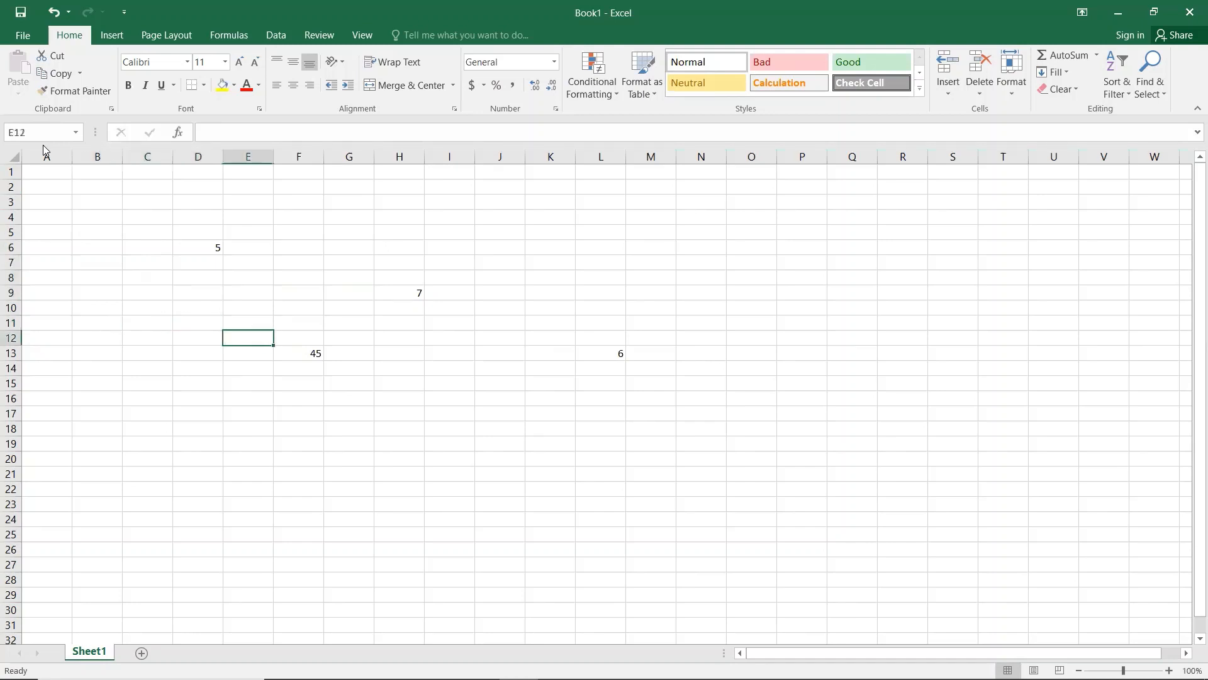
pyautogui.press('Down')
pyautogui.press('Right')
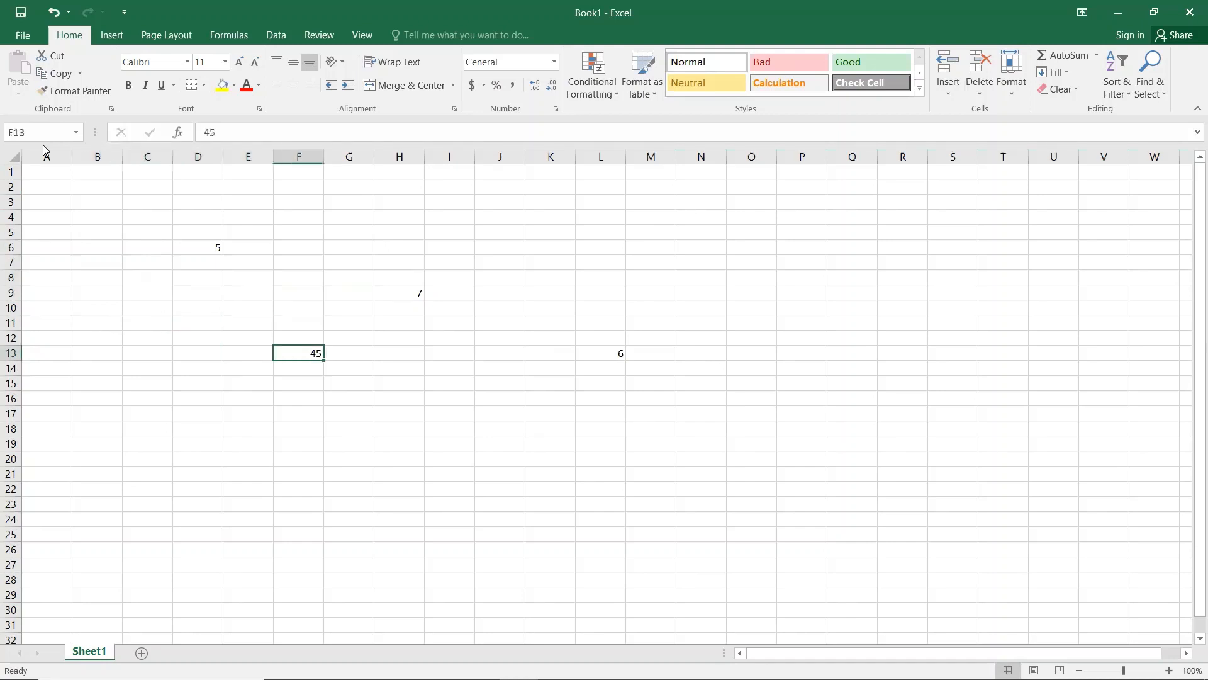
pyautogui.press('Up')
pyautogui.press('Up')
pyautogui.press('Up')
pyautogui.press('Up')
pyautogui.press('Up')
pyautogui.press('Up')
pyautogui.press('Left')
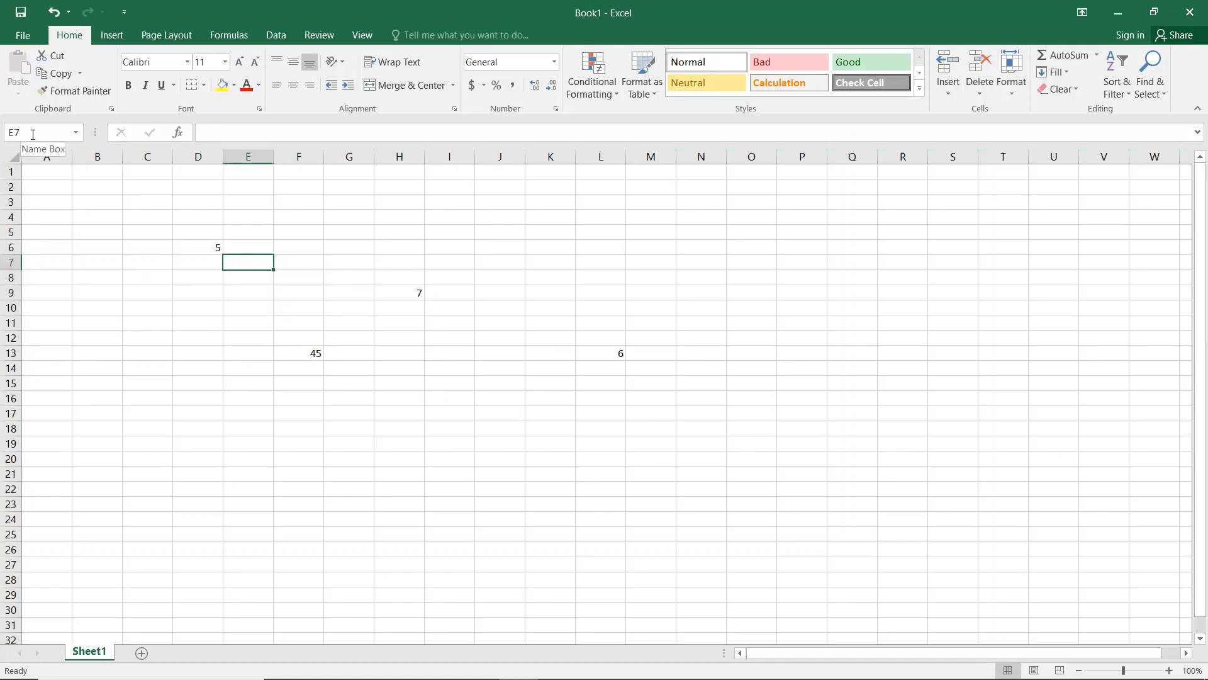
pyautogui.press('Left')
pyautogui.press('Right')
pyautogui.press('Right')
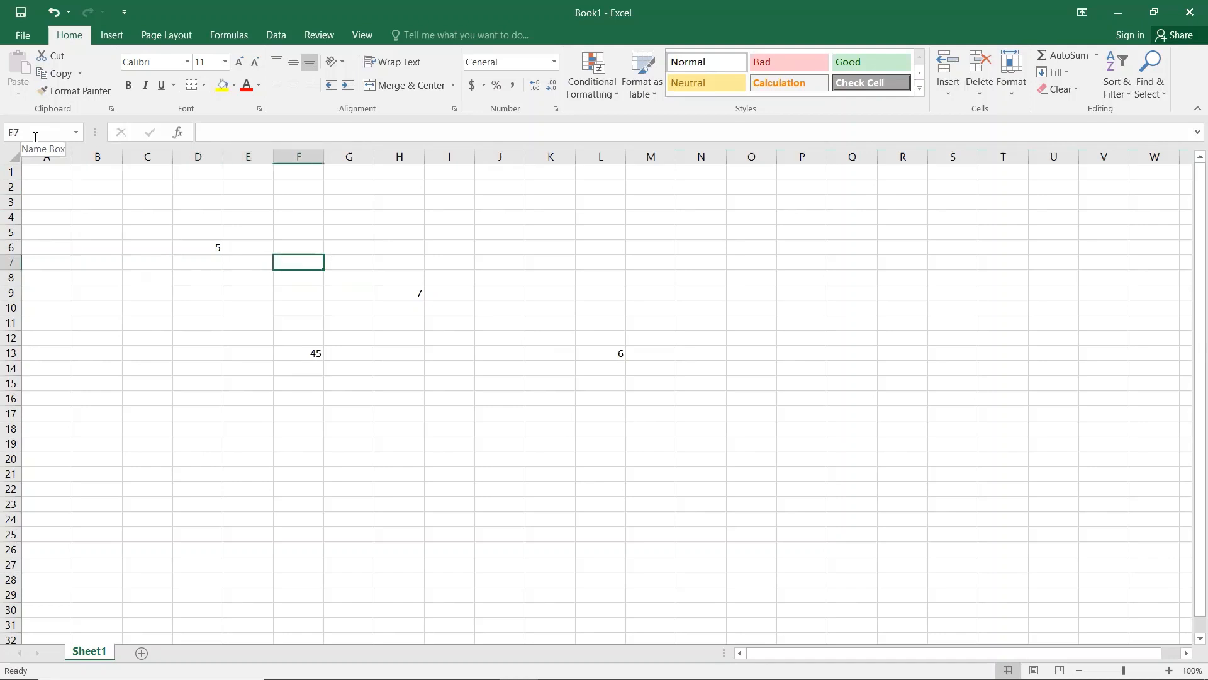
pyautogui.write('7')
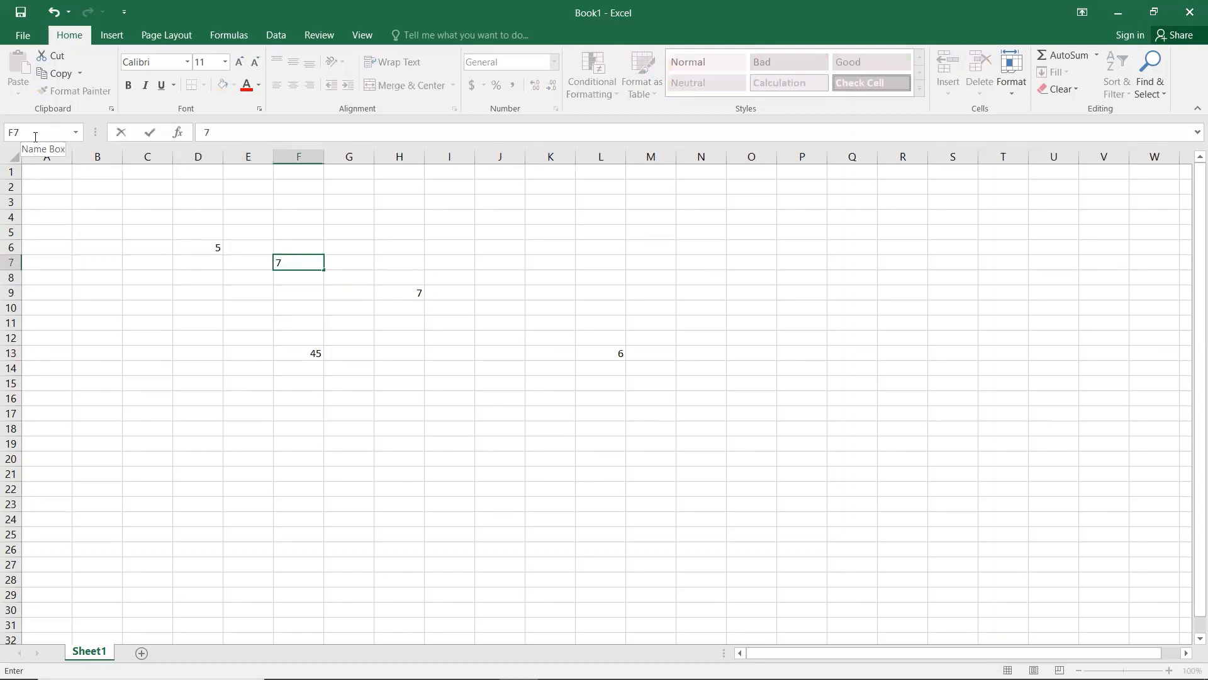
pyautogui.press('Right')
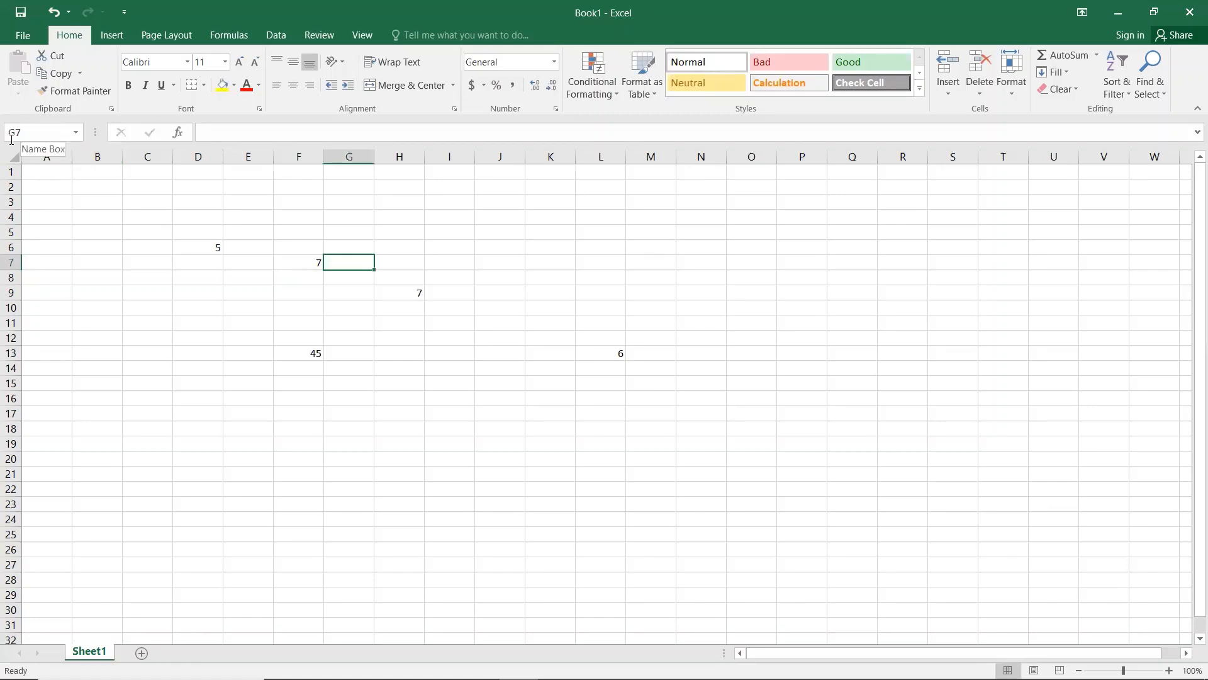
pyautogui.click(295, 261)
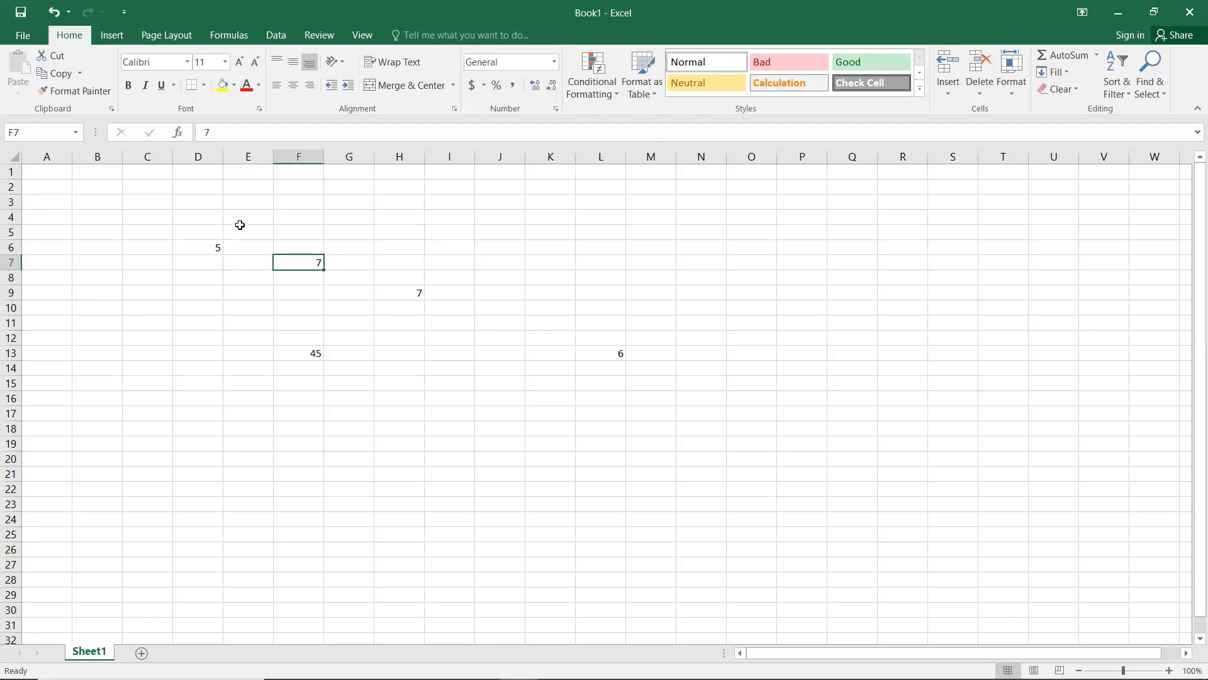
pyautogui.press('Down')
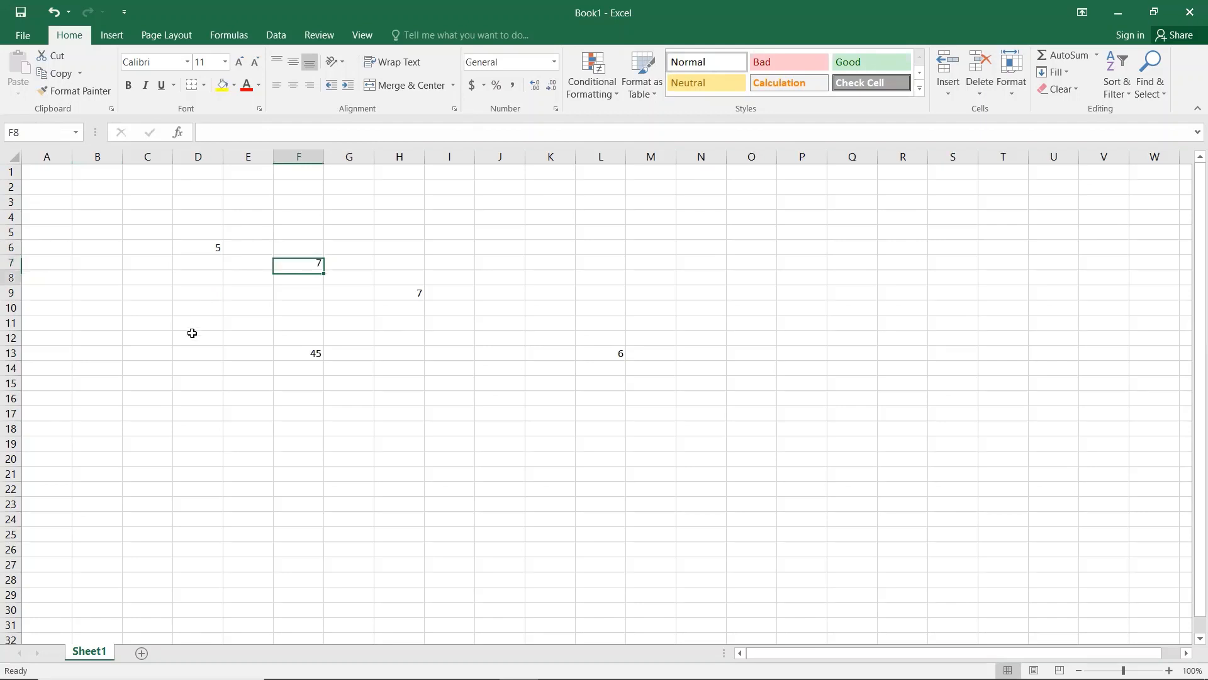
pyautogui.hotkey('ctrl', 'a')
pyautogui.press('Delete')
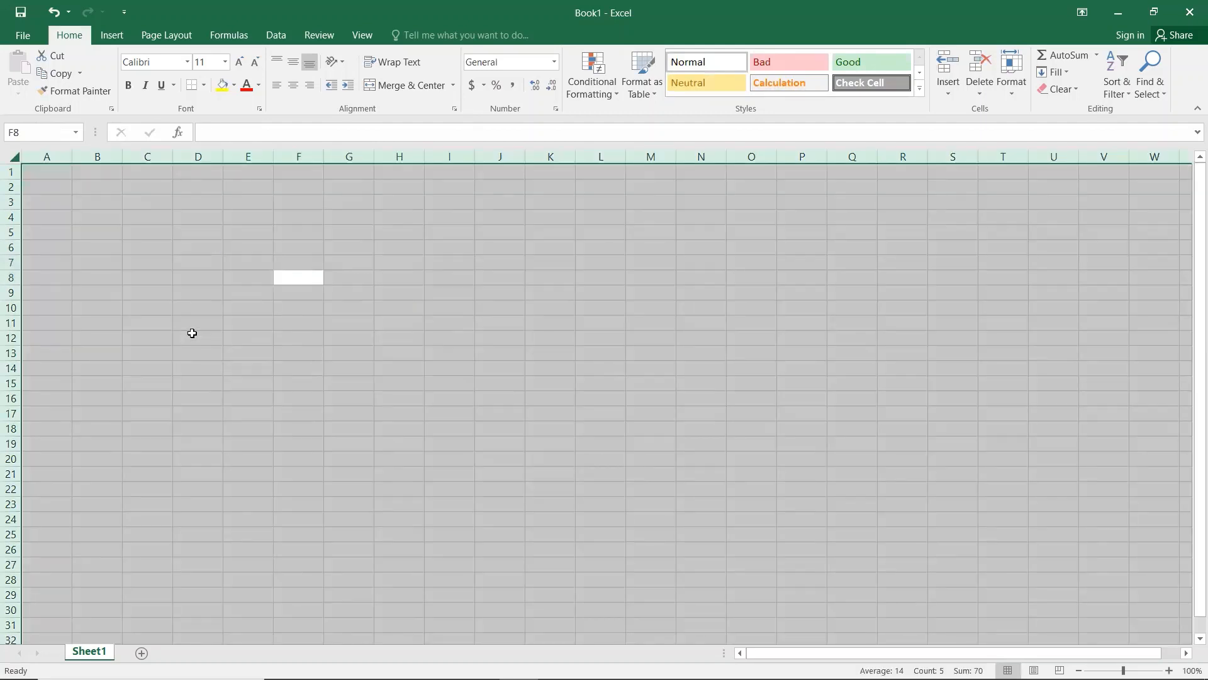
pyautogui.press('Up')
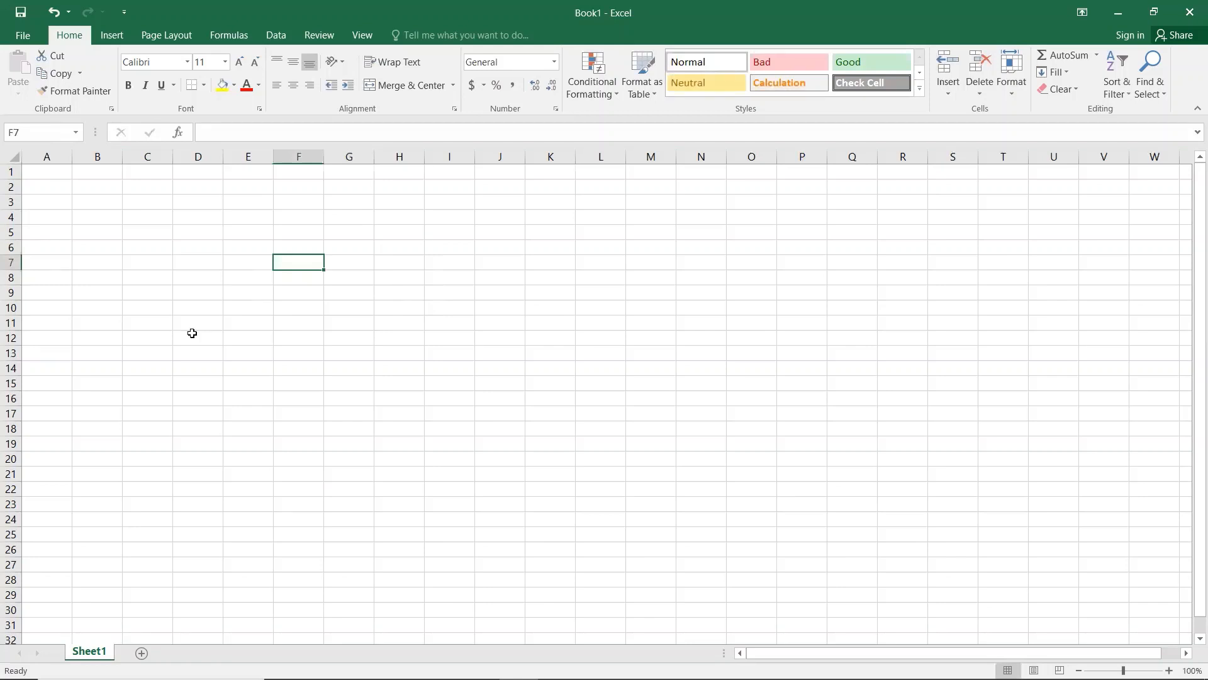
pyautogui.click(56, 174)
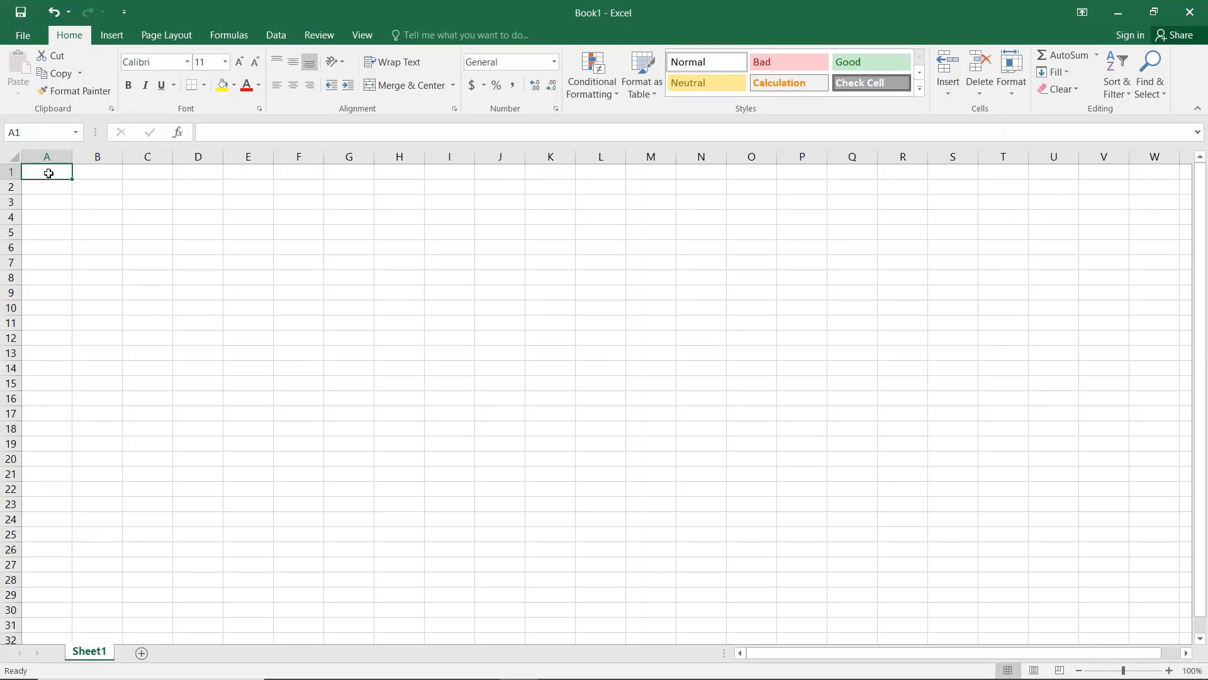
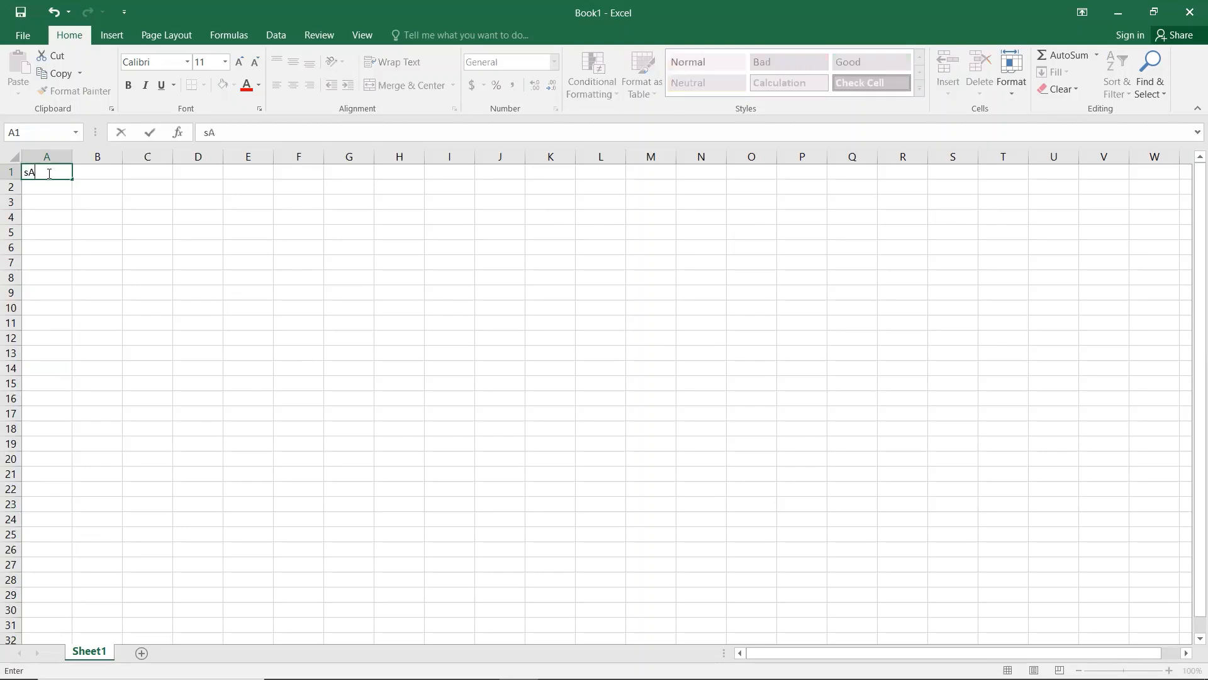
# Step: Type the person's name in capitals into A1, correcting a typo, and reselect the cell
pyautogui.press('BackSpace')
pyautogui.press('BackSpace')
pyautogui.press('BackSpace')
pyautogui.press('Return')
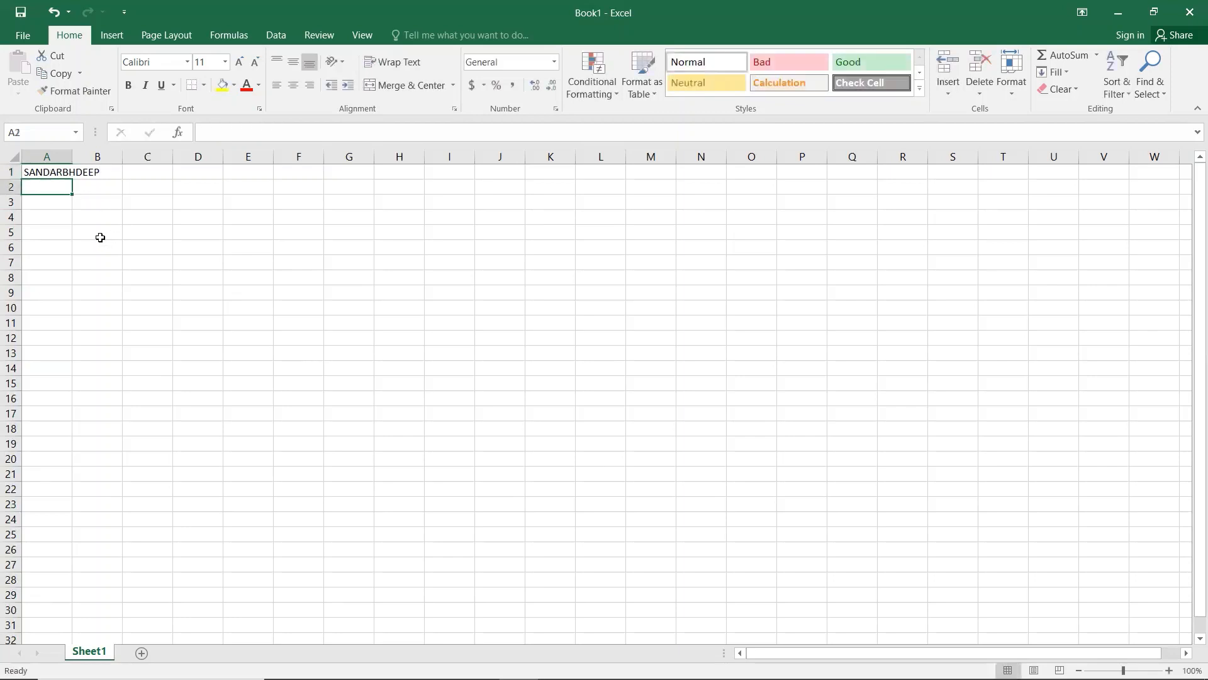
pyautogui.click(48, 171)
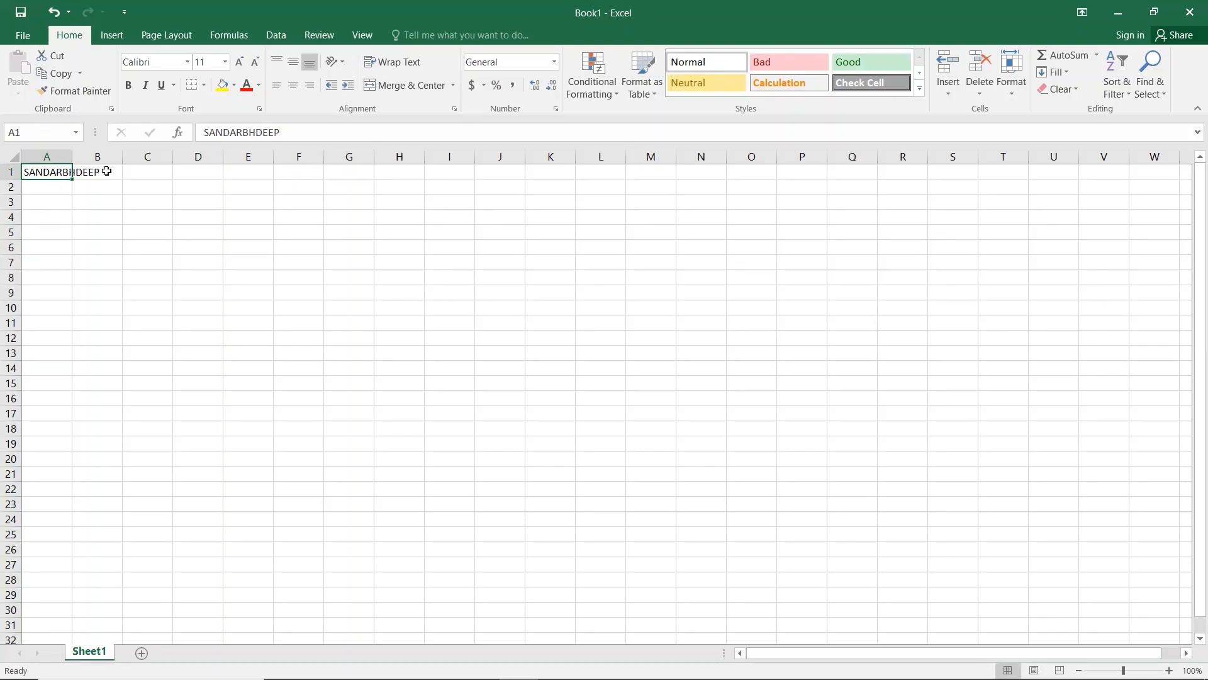
pyautogui.click(61, 212)
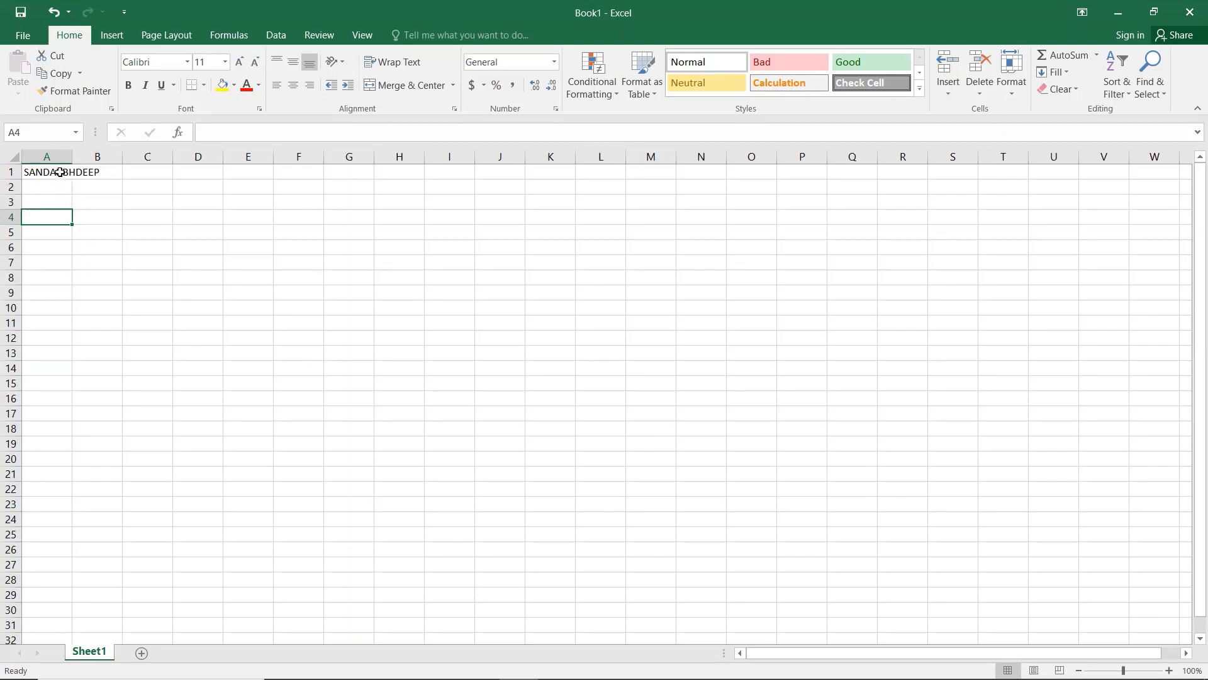
pyautogui.click(60, 172)
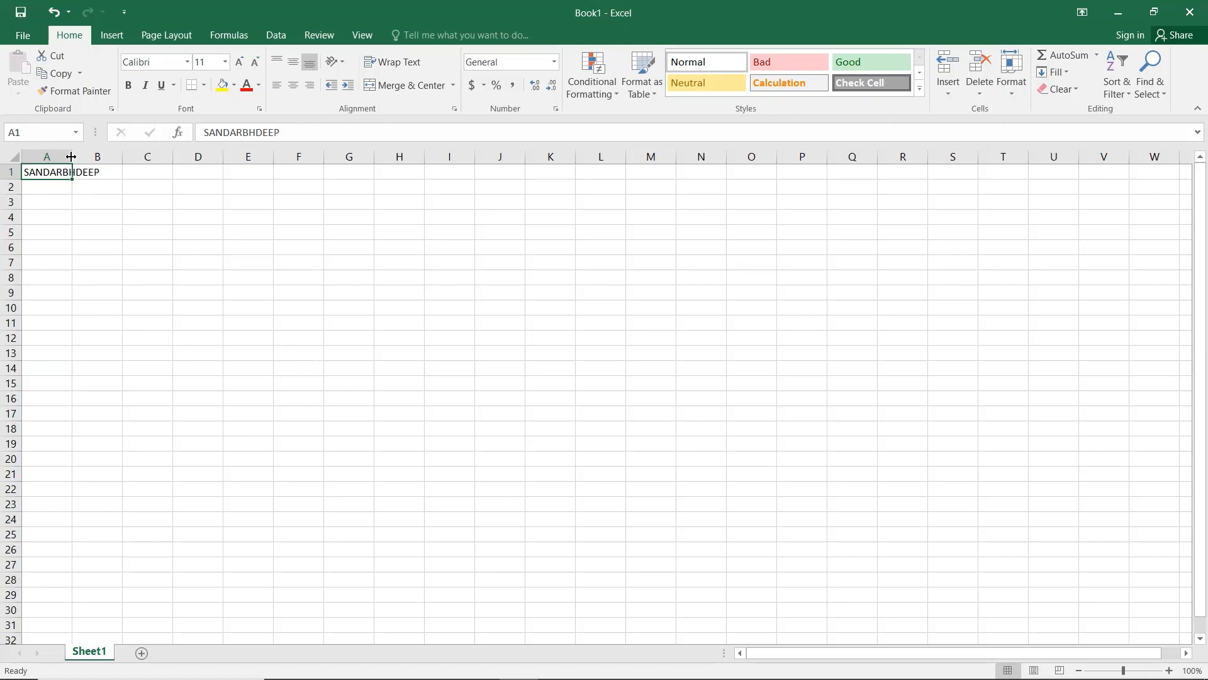
# Step: AutoFit column A from its header border so the full name in A1 fits
pyautogui.doubleClick(71, 156)
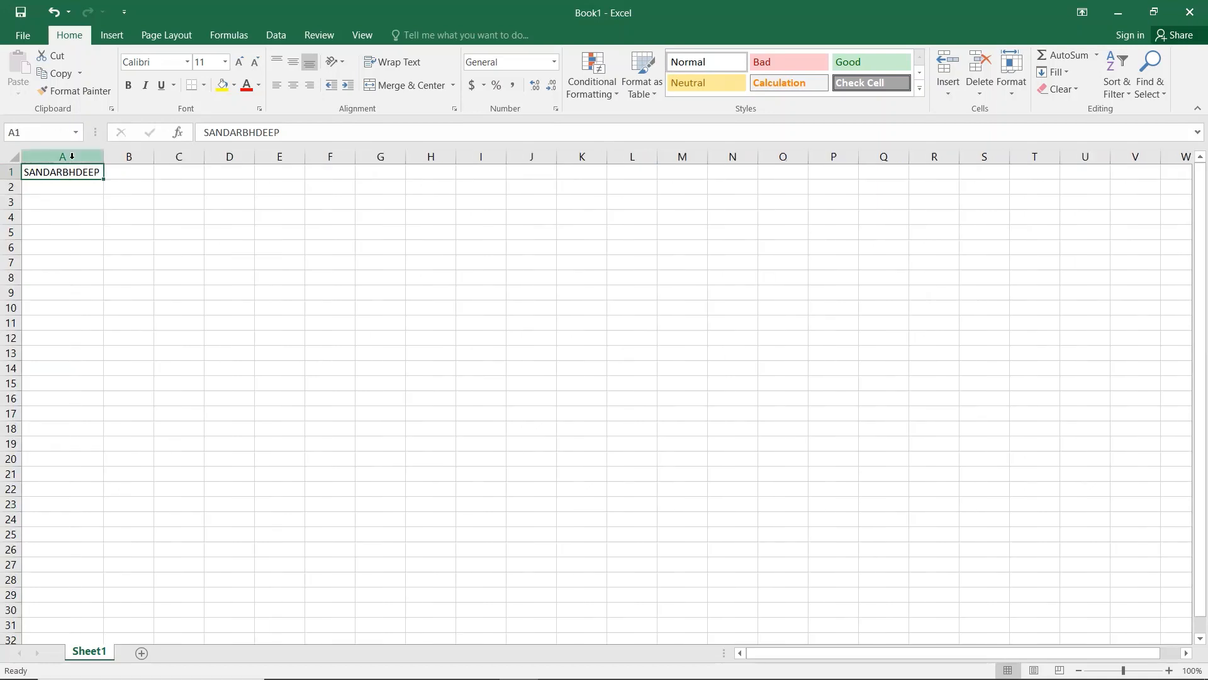
pyautogui.keyDown('ctrl'); pyautogui.scroll(5, 81, 182); pyautogui.keyUp('ctrl')
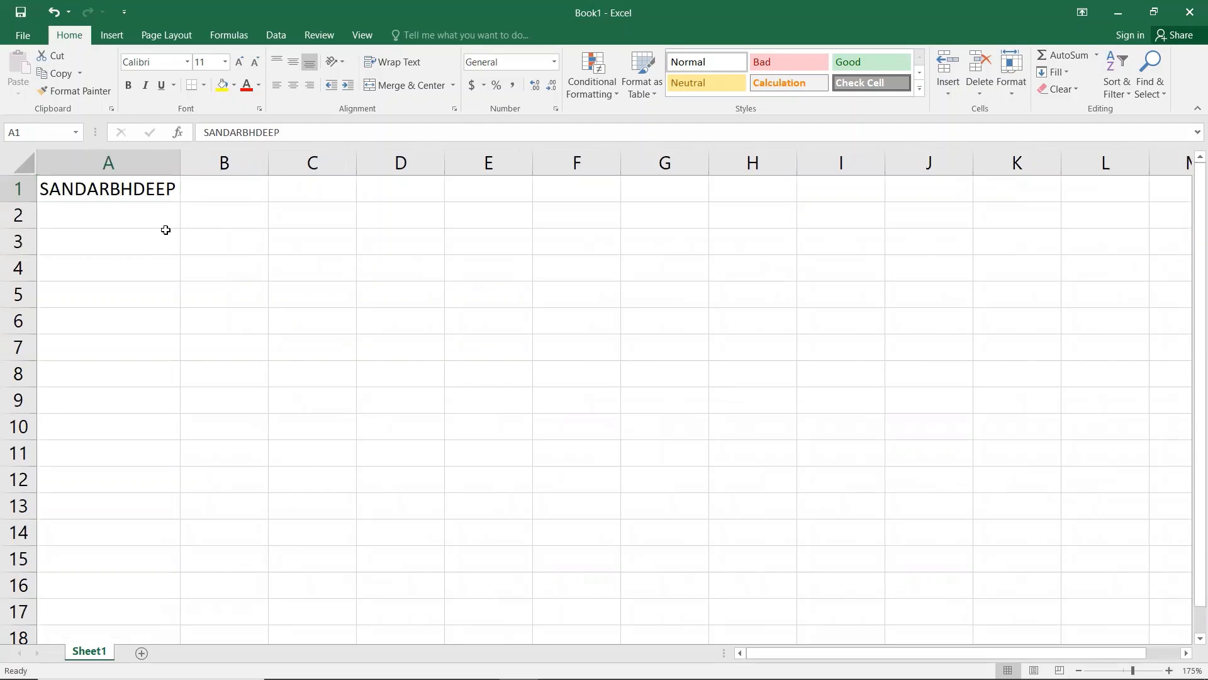
pyautogui.scroll(-1, 166, 230)
pyautogui.keyDown('ctrl'); pyautogui.scroll(-3, 165, 230); pyautogui.keyUp('ctrl')
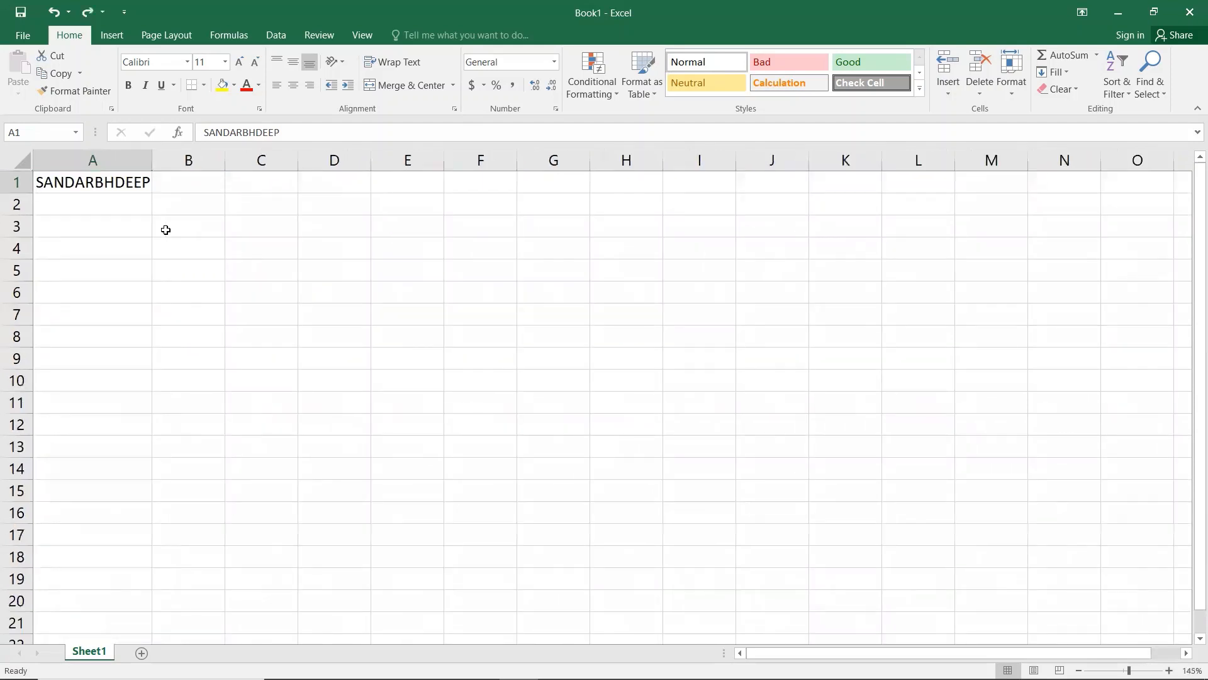
pyautogui.keyDown('ctrl'); pyautogui.scroll(-1, 166, 230); pyautogui.keyUp('ctrl')
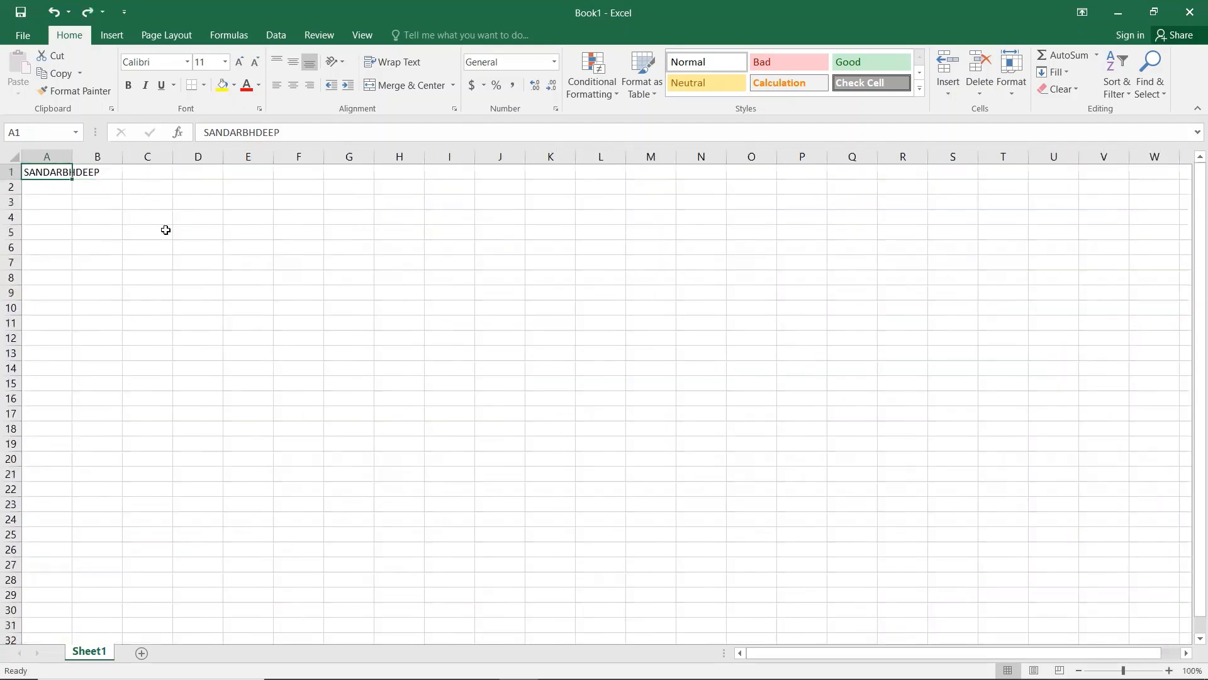
pyautogui.keyDown('ctrl'); pyautogui.scroll(7, 165, 229); pyautogui.keyUp('ctrl')
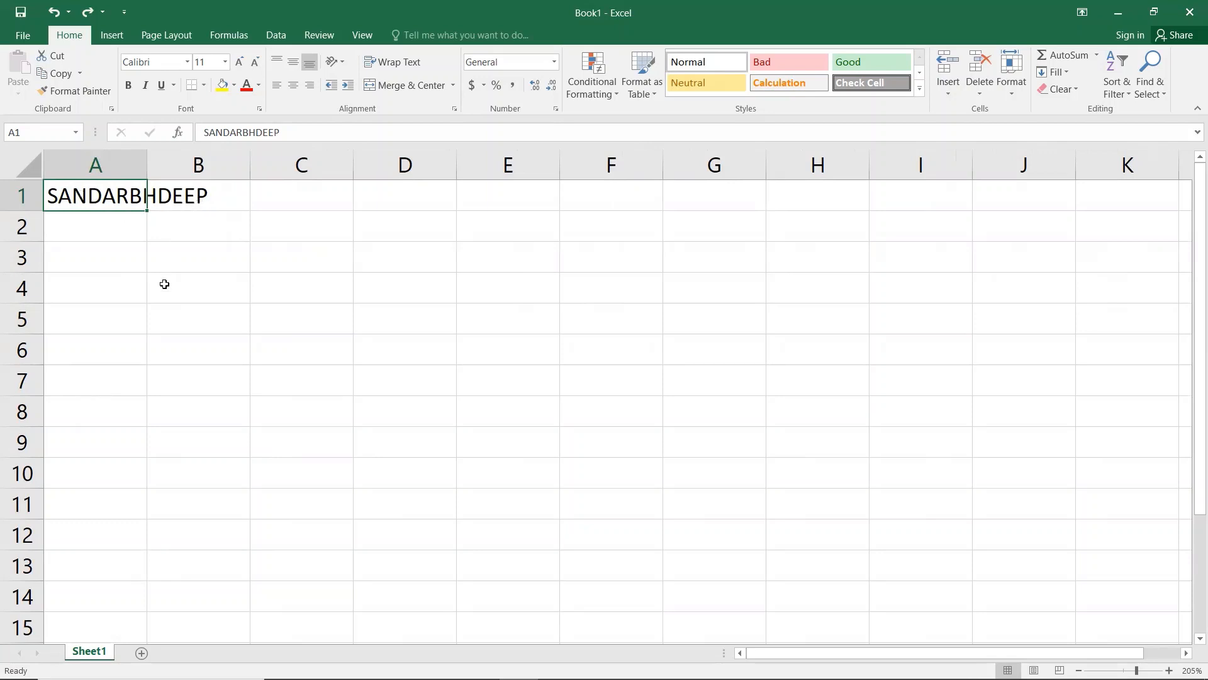
pyautogui.click(164, 265)
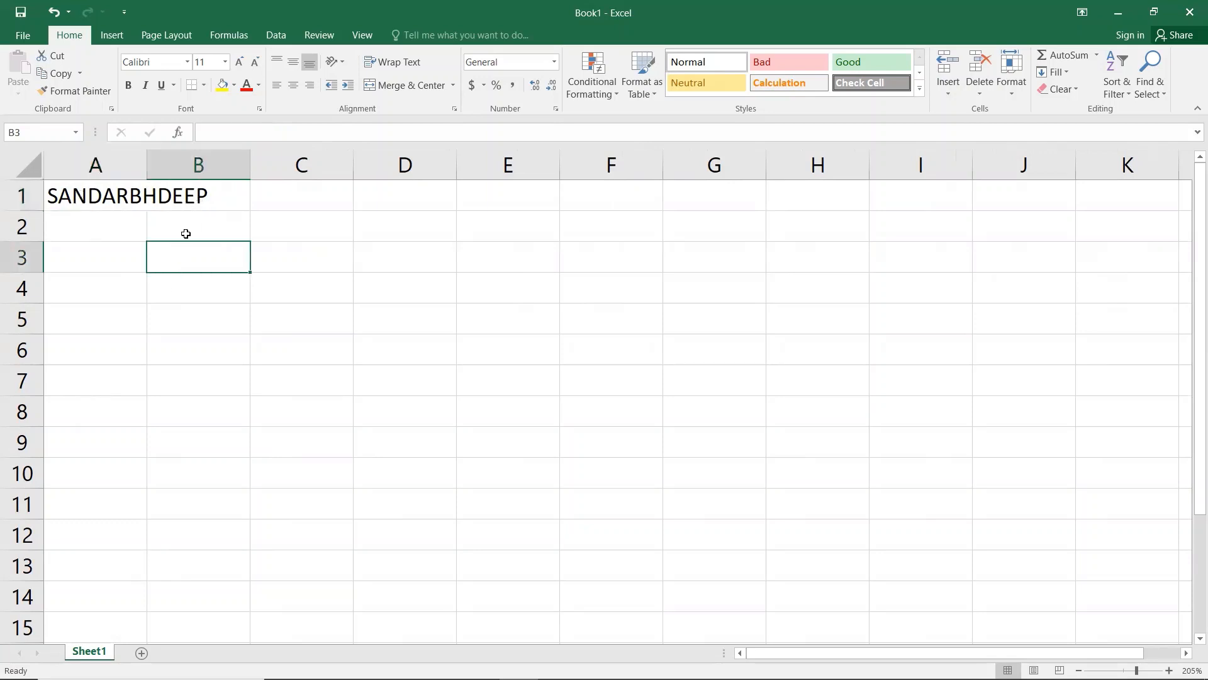
pyautogui.click(123, 201)
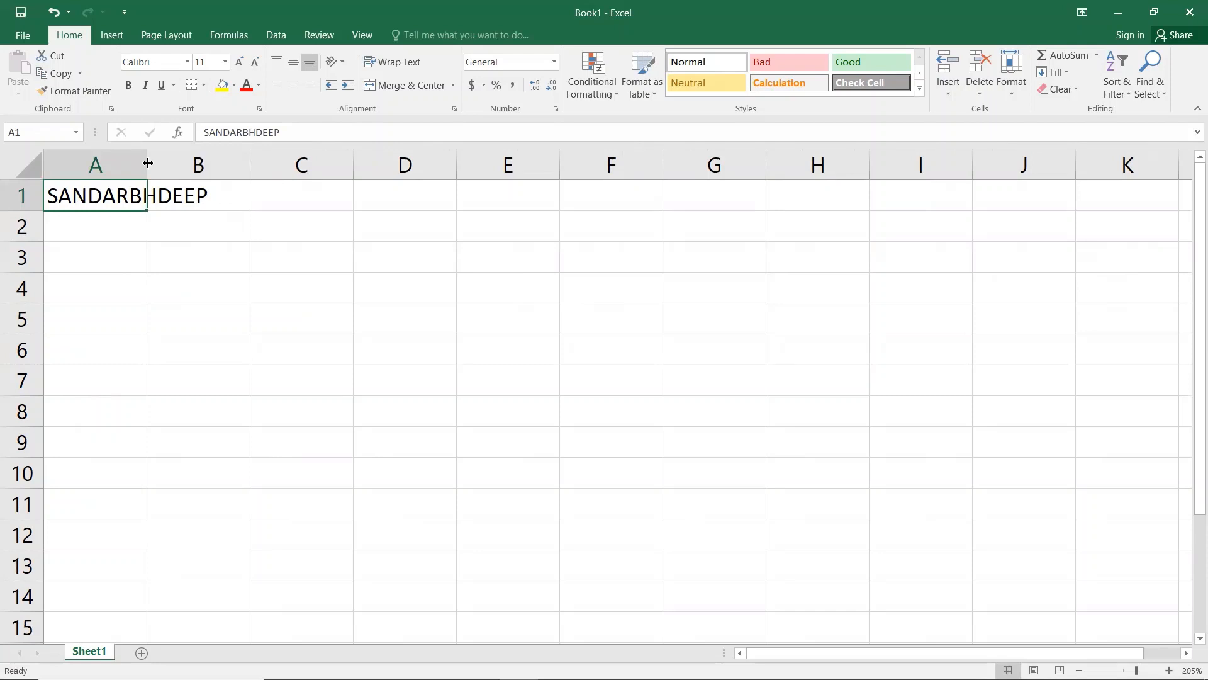
pyautogui.doubleClick(148, 160)
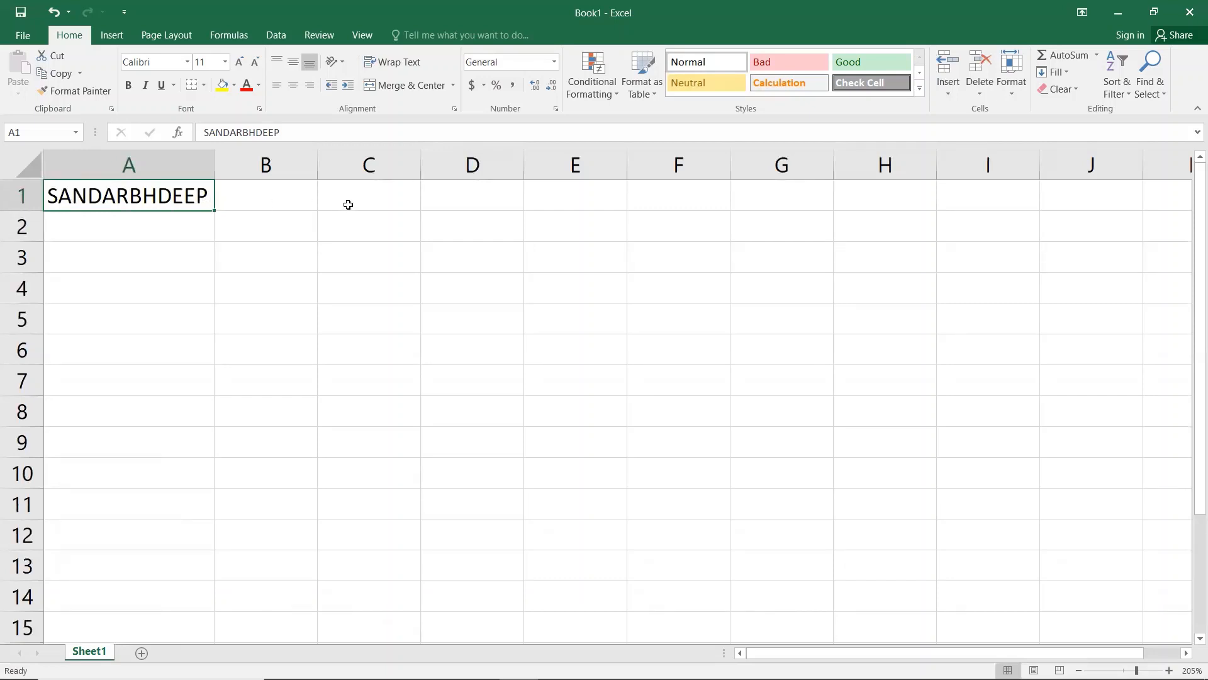
pyautogui.click(348, 203)
pyautogui.press('End')
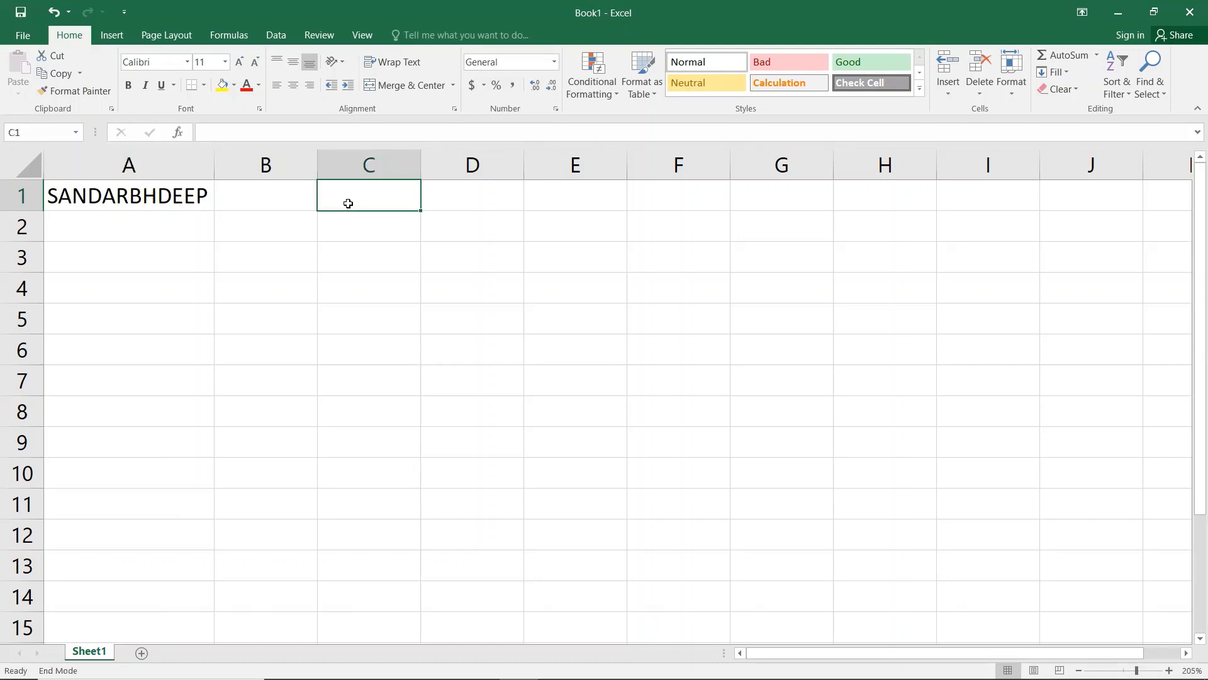
pyautogui.write('10')
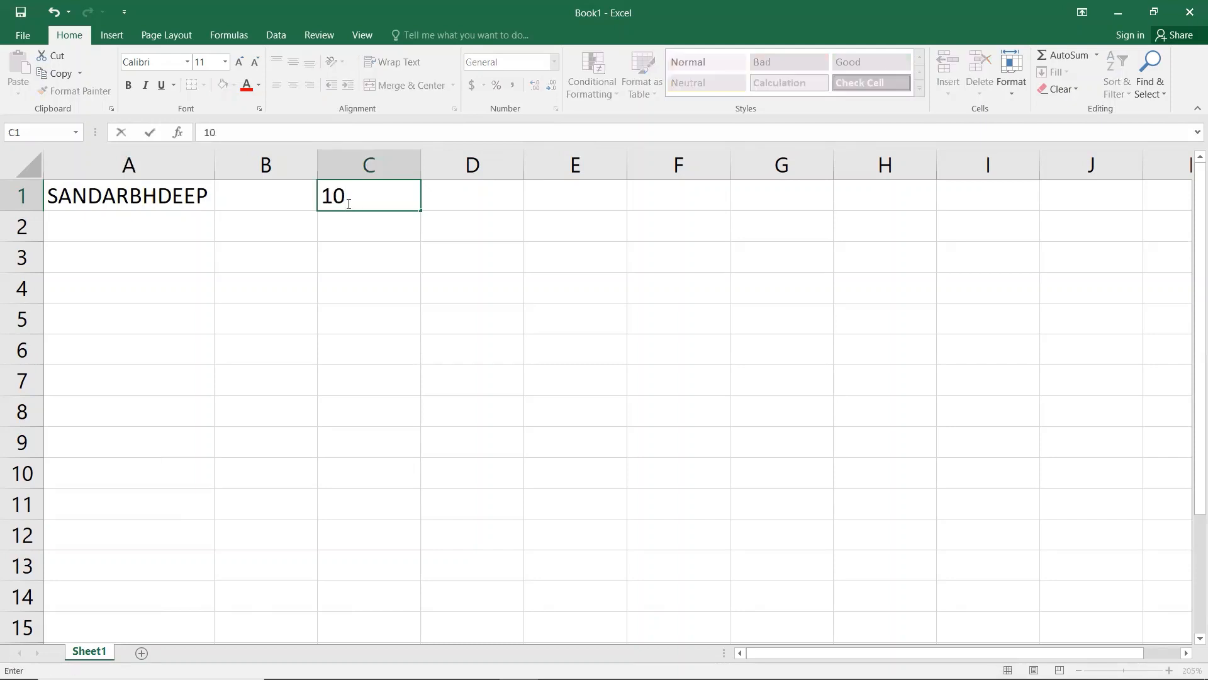
pyautogui.click(359, 263)
pyautogui.click(378, 197)
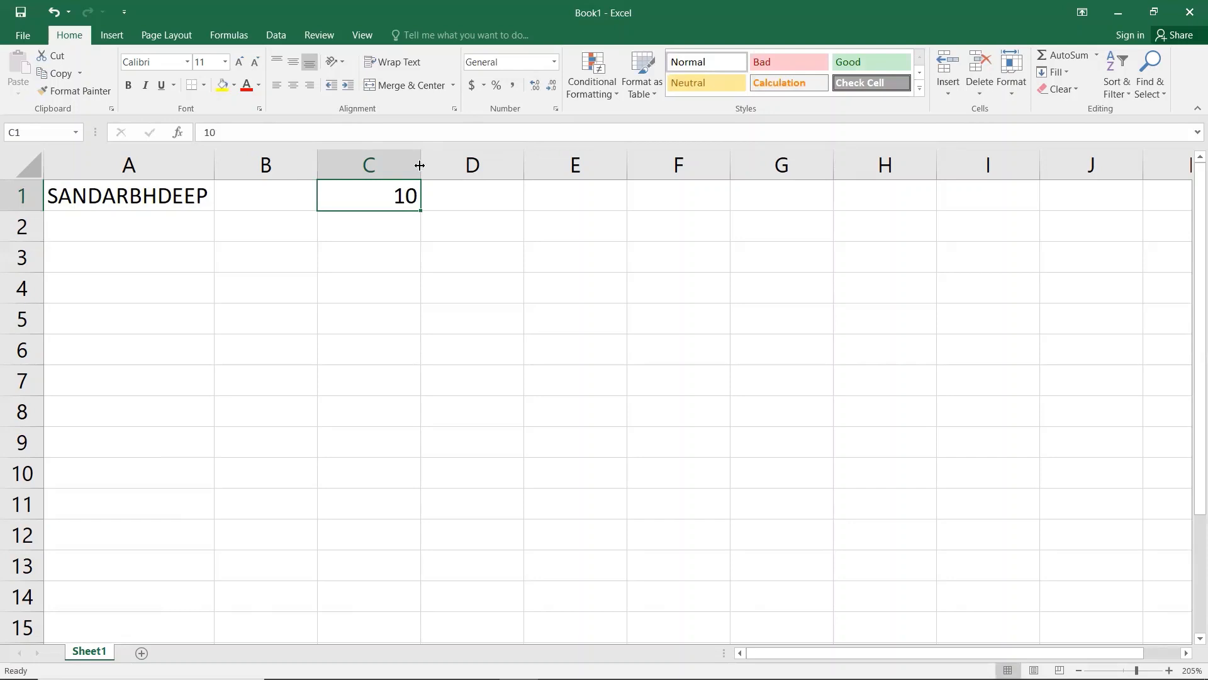
pyautogui.doubleClick(419, 165)
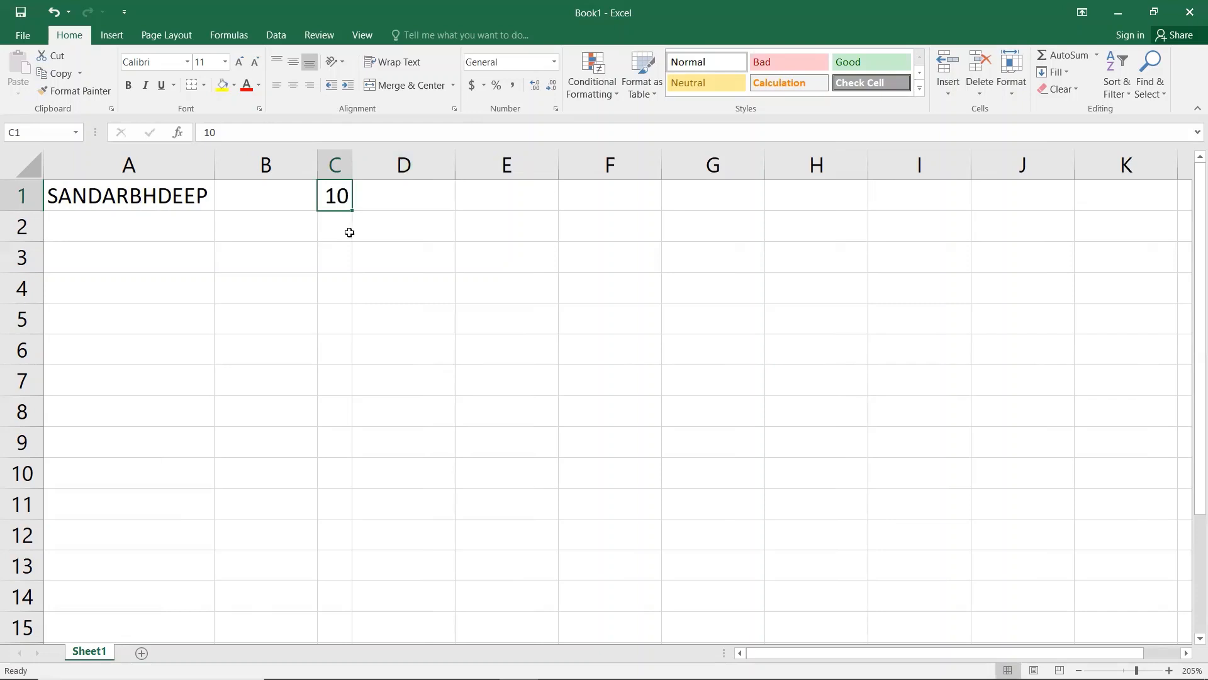
pyautogui.moveTo(352, 164); pyautogui.dragTo(413, 165)
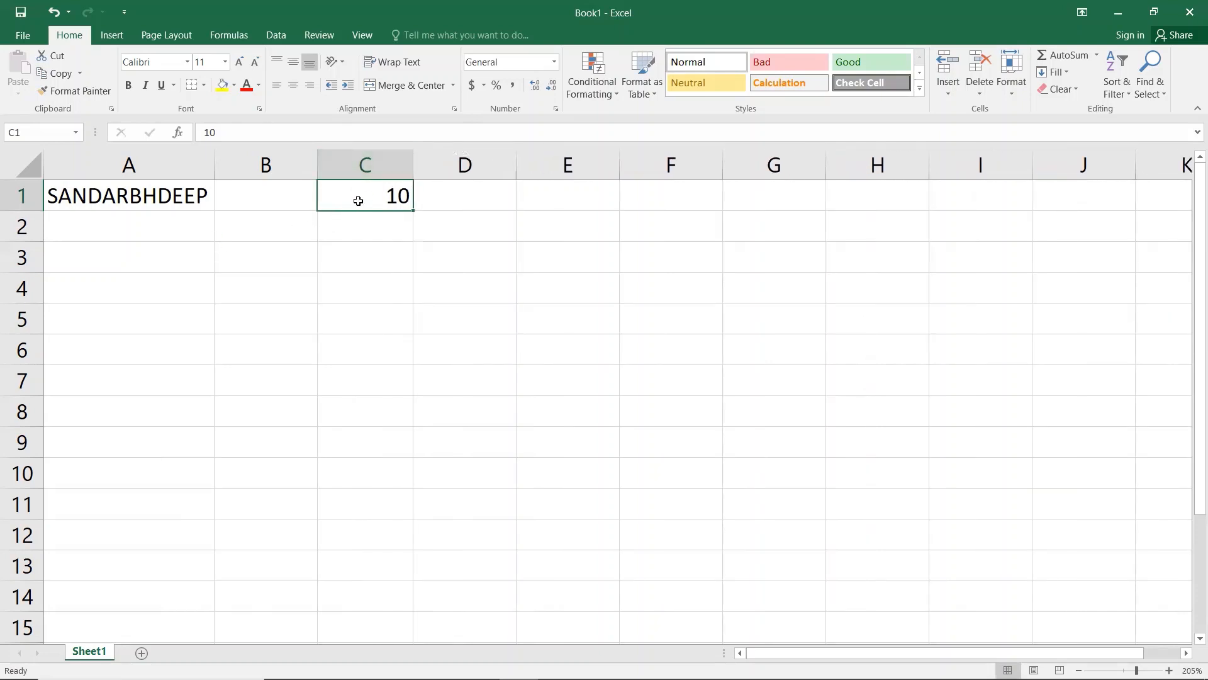
pyautogui.hotkey('ctrl', '-')
pyautogui.press('c')
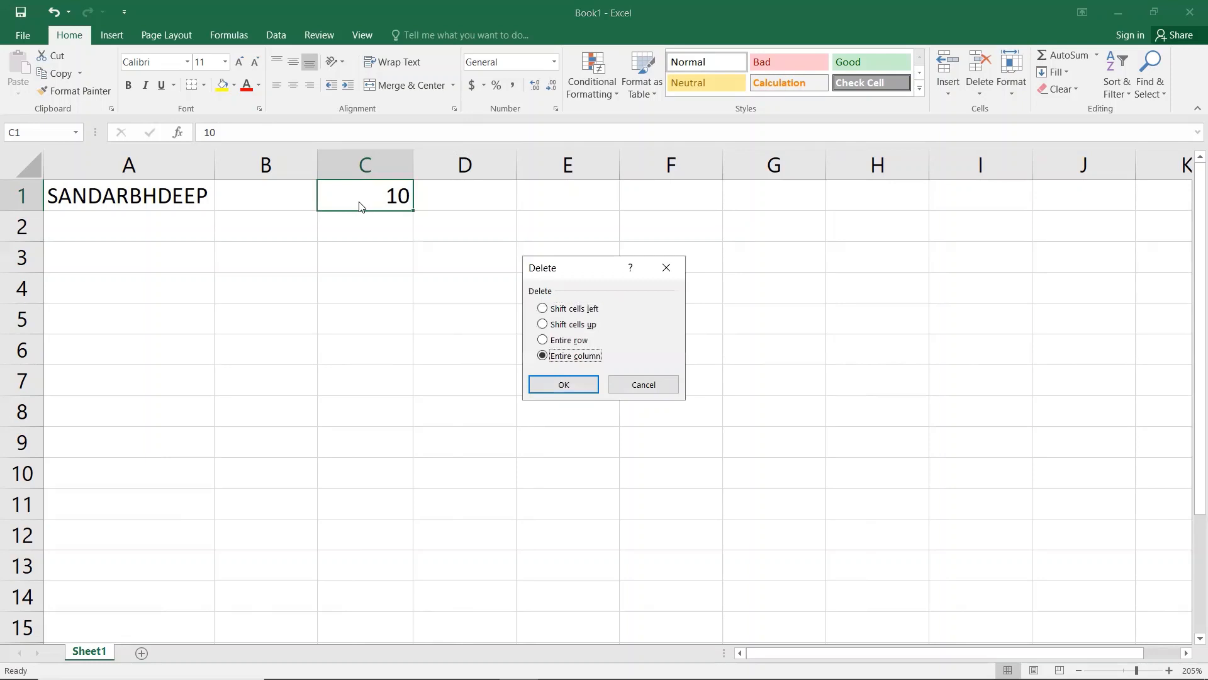
pyautogui.press('Return')
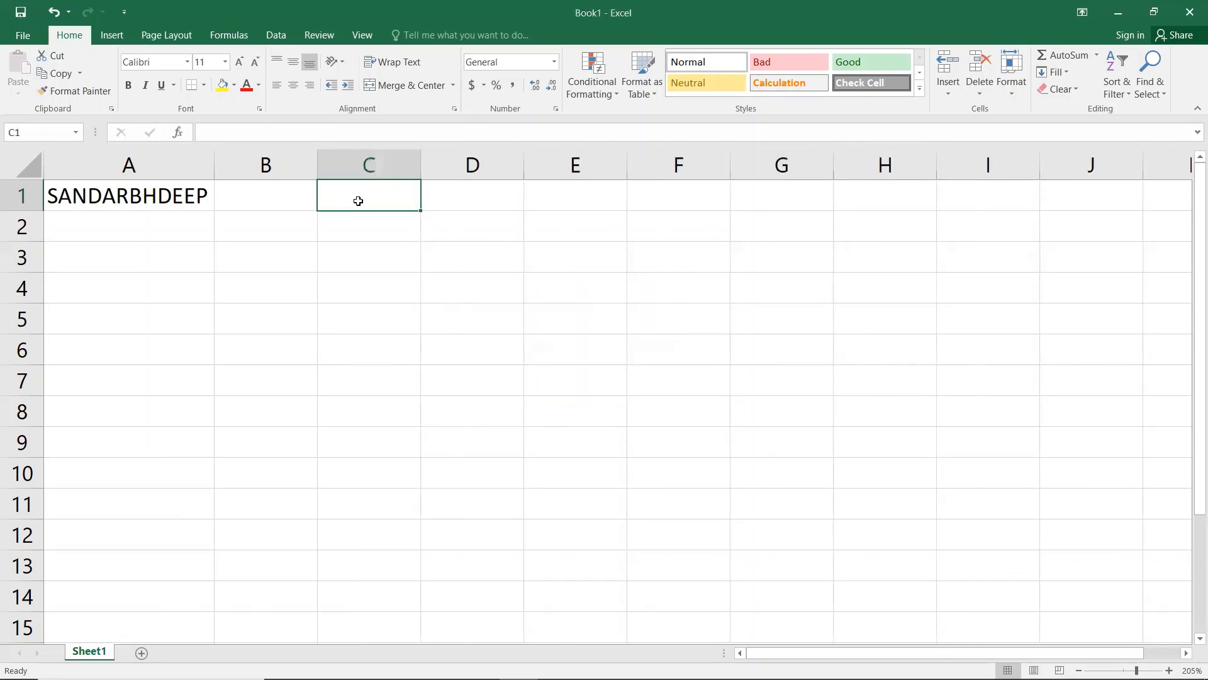
# Step: Type 'Twelve Hundred & Fifty Rupees only' into C1, fixing the spelling of Rupees
pyautogui.write('Twe')
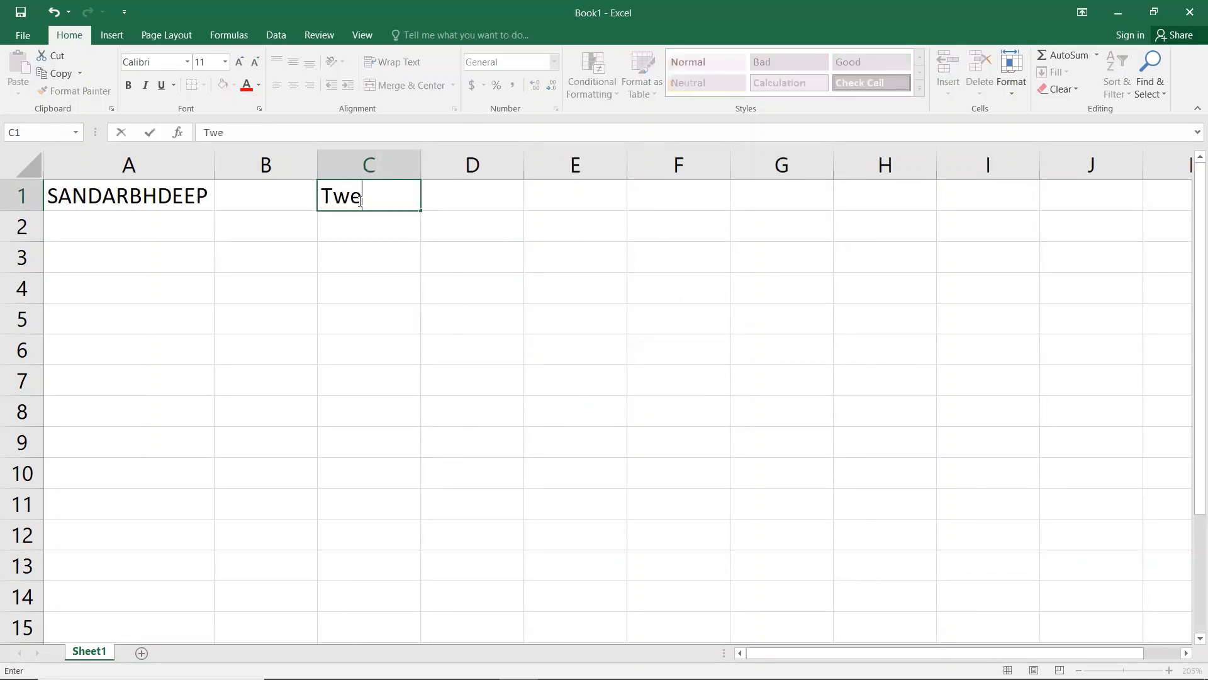
pyautogui.write('lve Hundre')
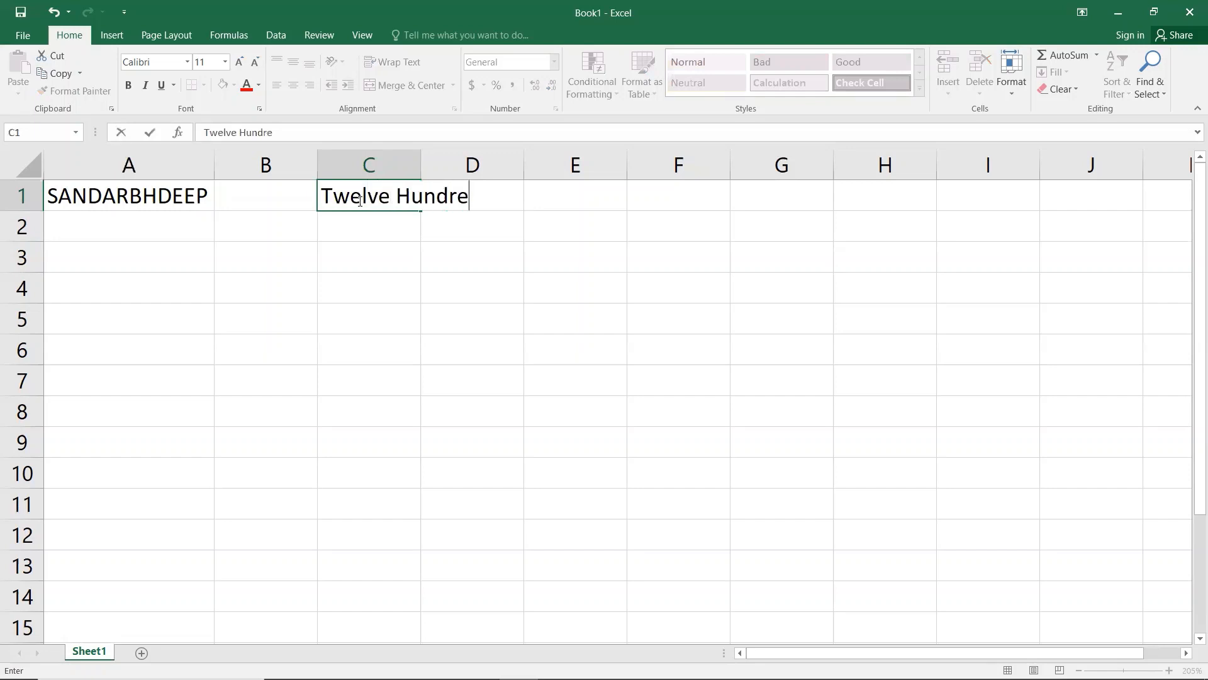
pyautogui.write('d & Fif')
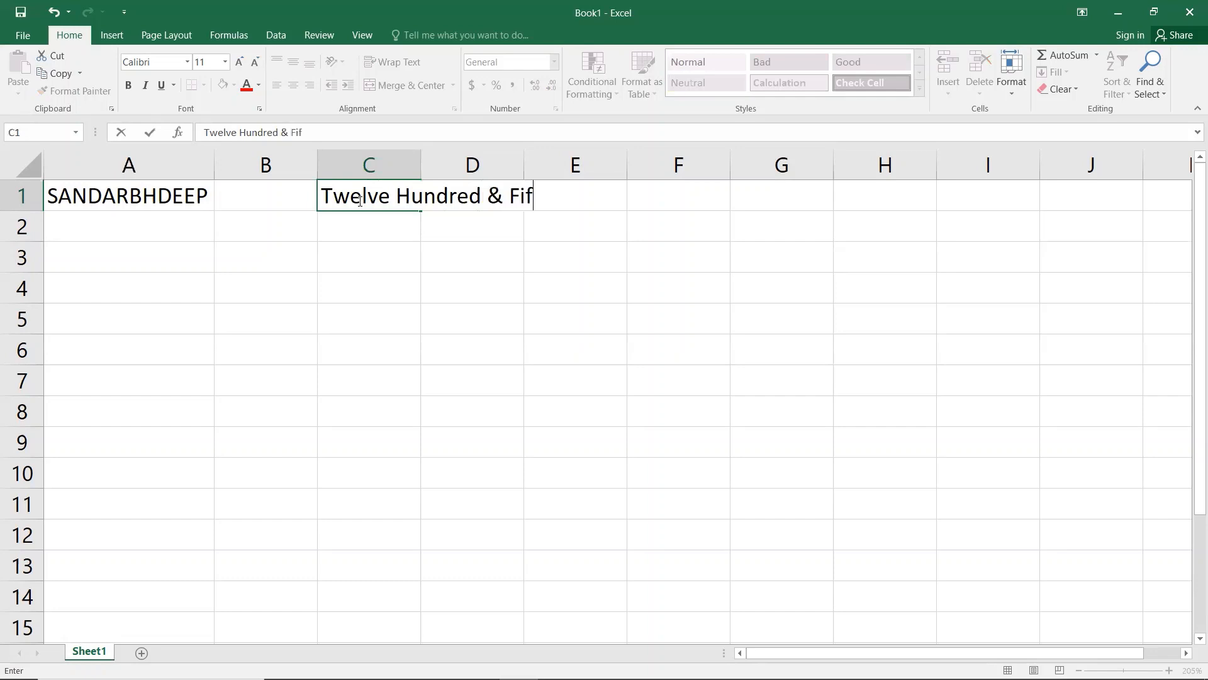
pyautogui.write('ty Rup')
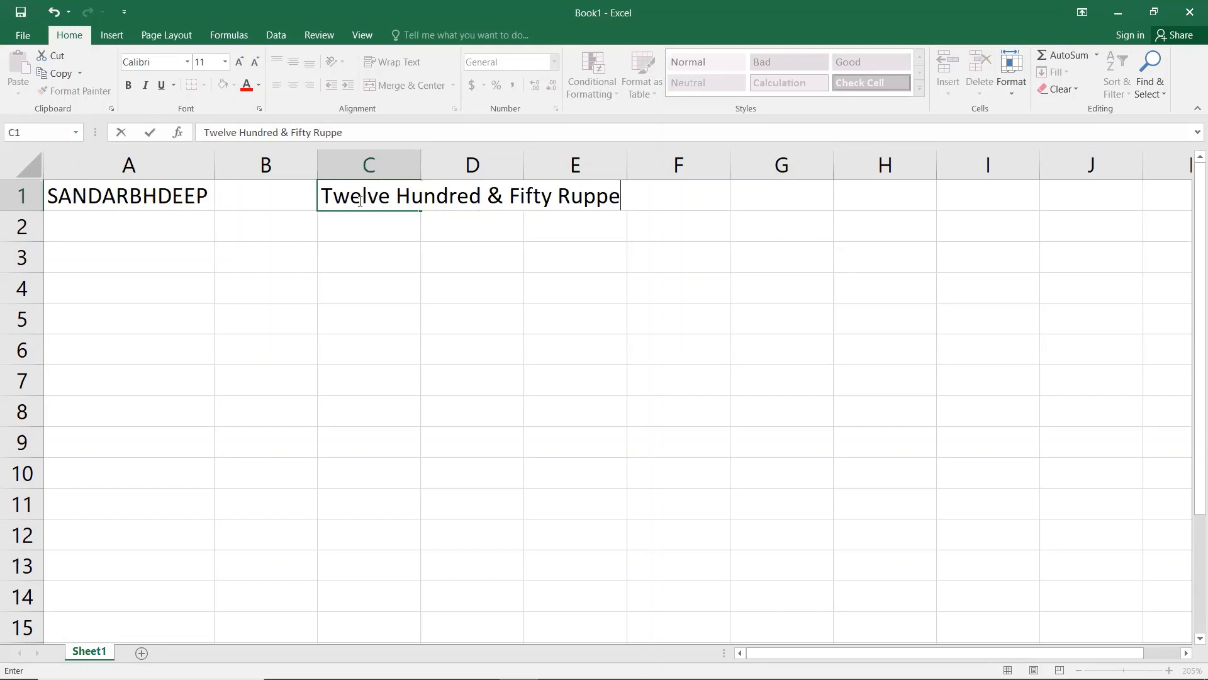
pyautogui.write('ees only')
pyautogui.click(397, 315)
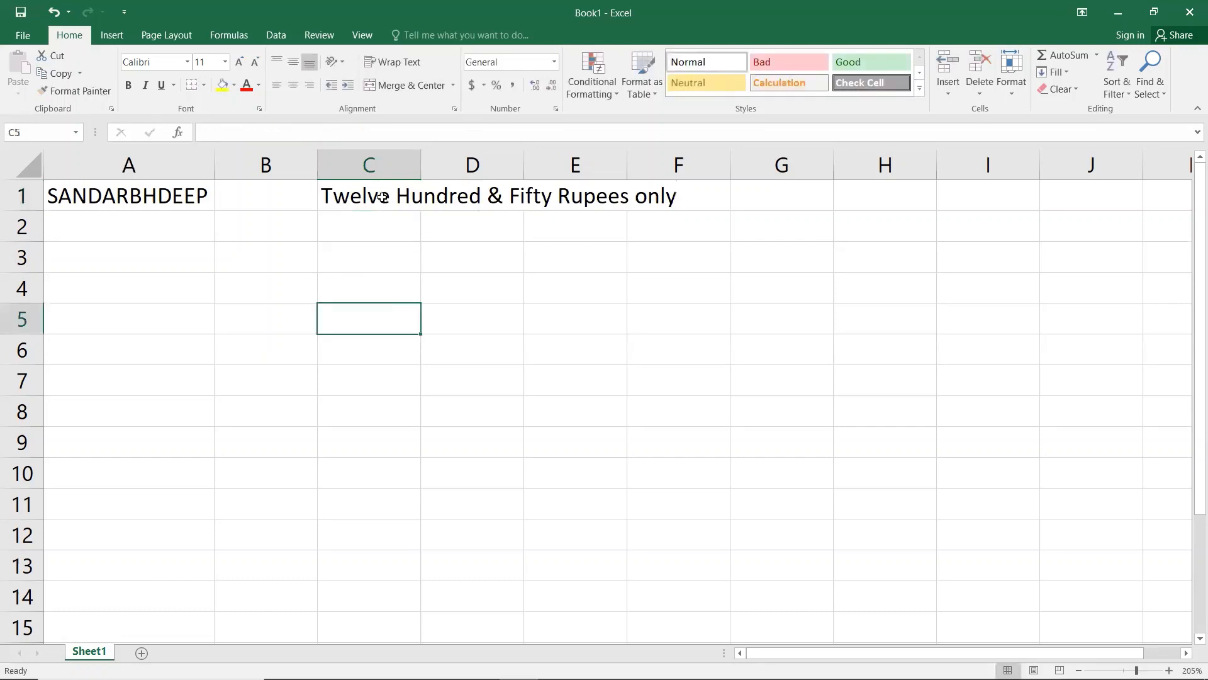
pyautogui.click(380, 200)
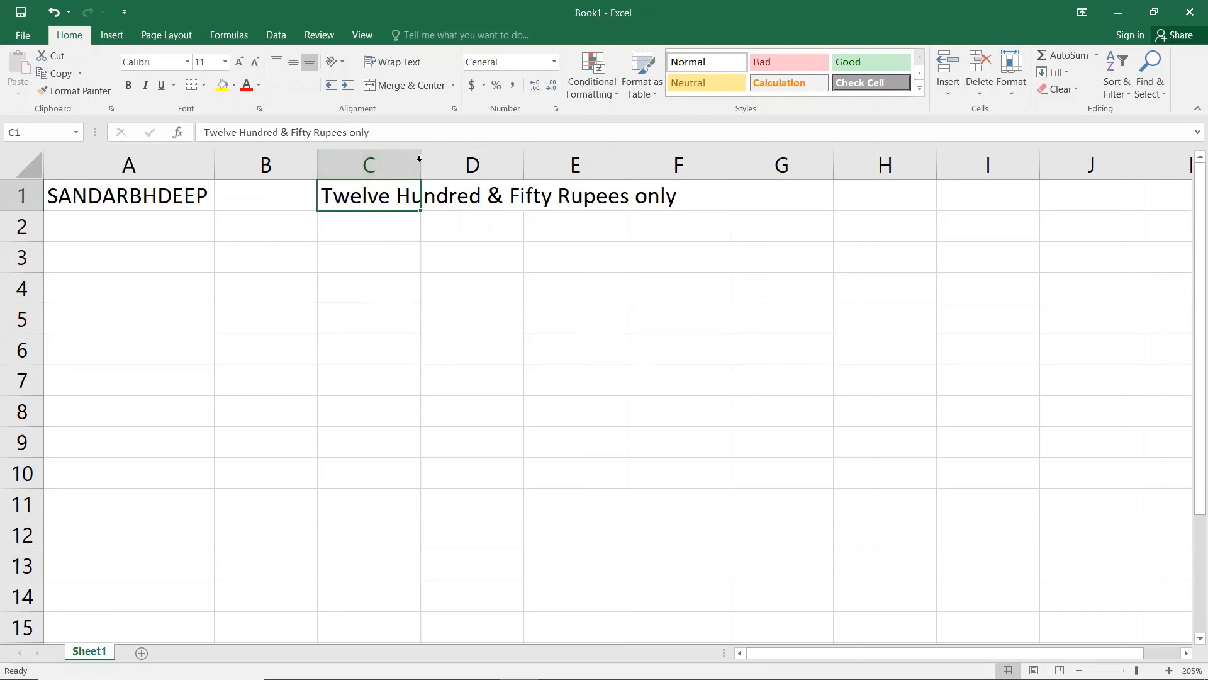
# Step: AutoFit column C, then undo it to keep the original column width
pyautogui.doubleClick(420, 158)
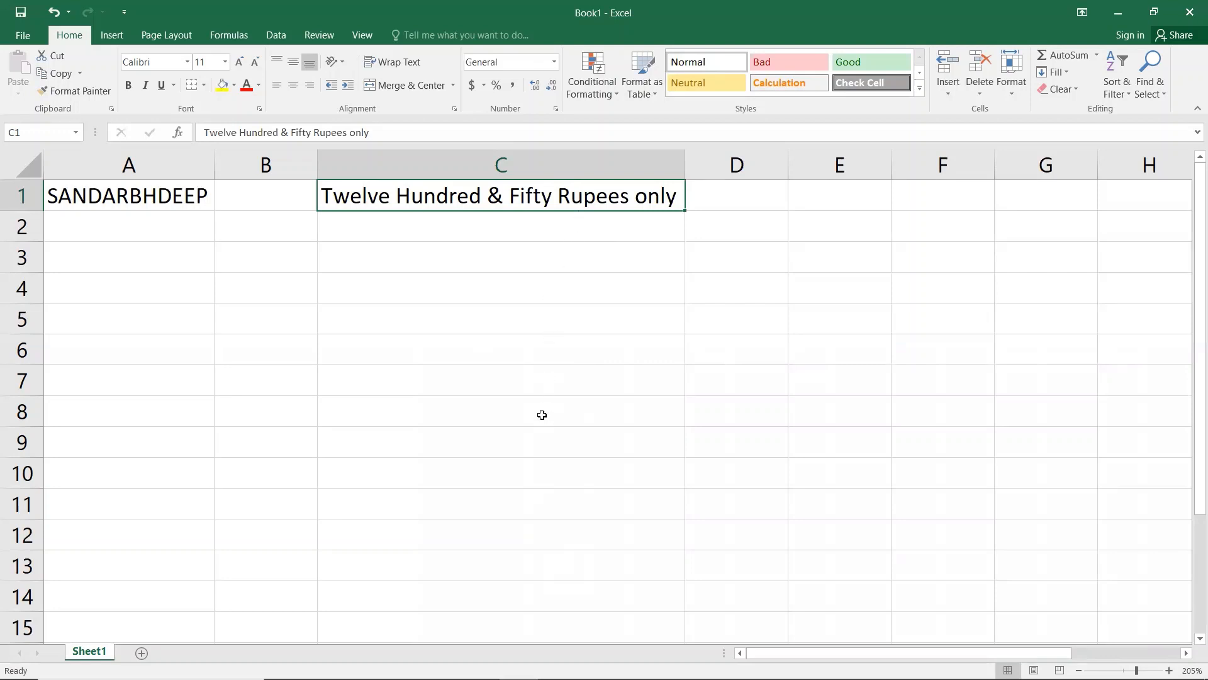
pyautogui.hotkey('ctrl', 'z')
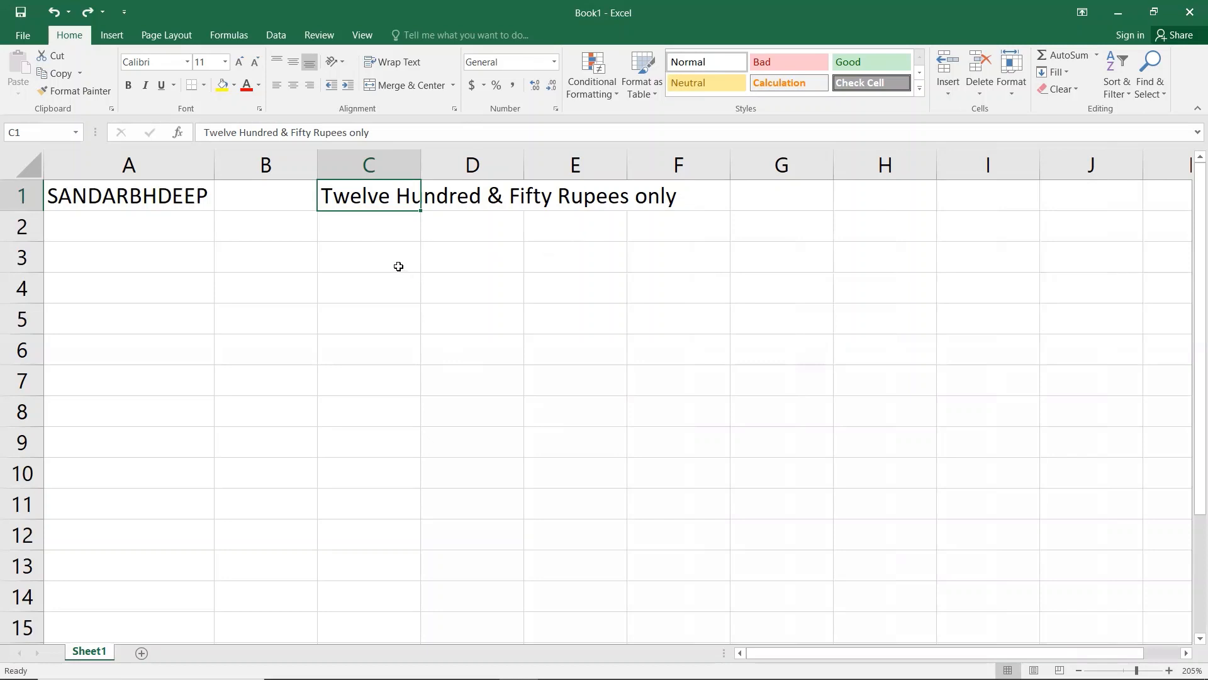
pyautogui.click(398, 266)
pyautogui.click(343, 194)
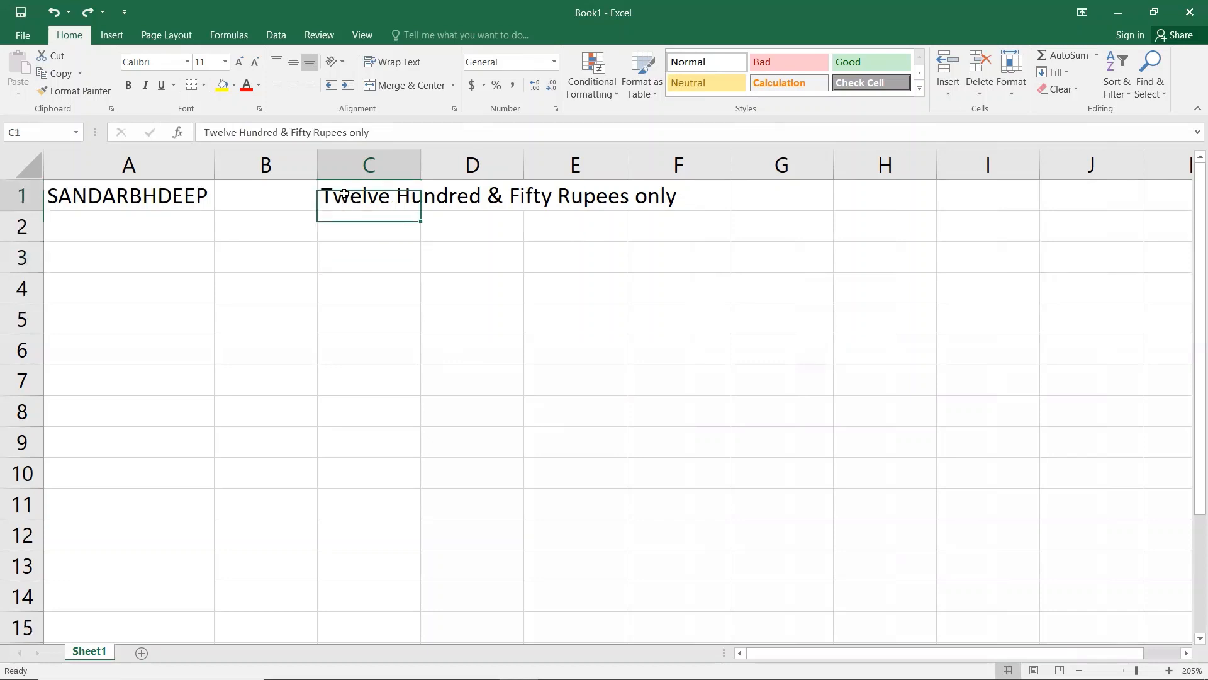
# Step: Apply Merge & Center to C1:F1, then inspect the merged amount cell
pyautogui.moveTo(418, 200); pyautogui.dragTo(706, 200)
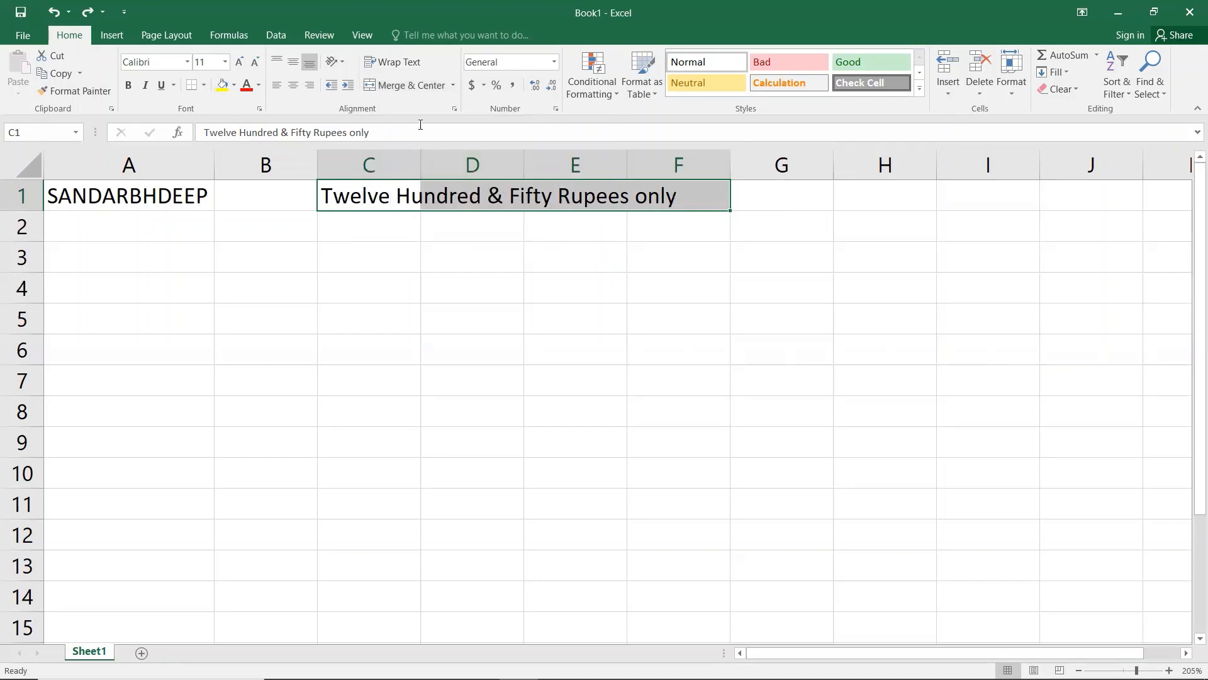
pyautogui.click(425, 87)
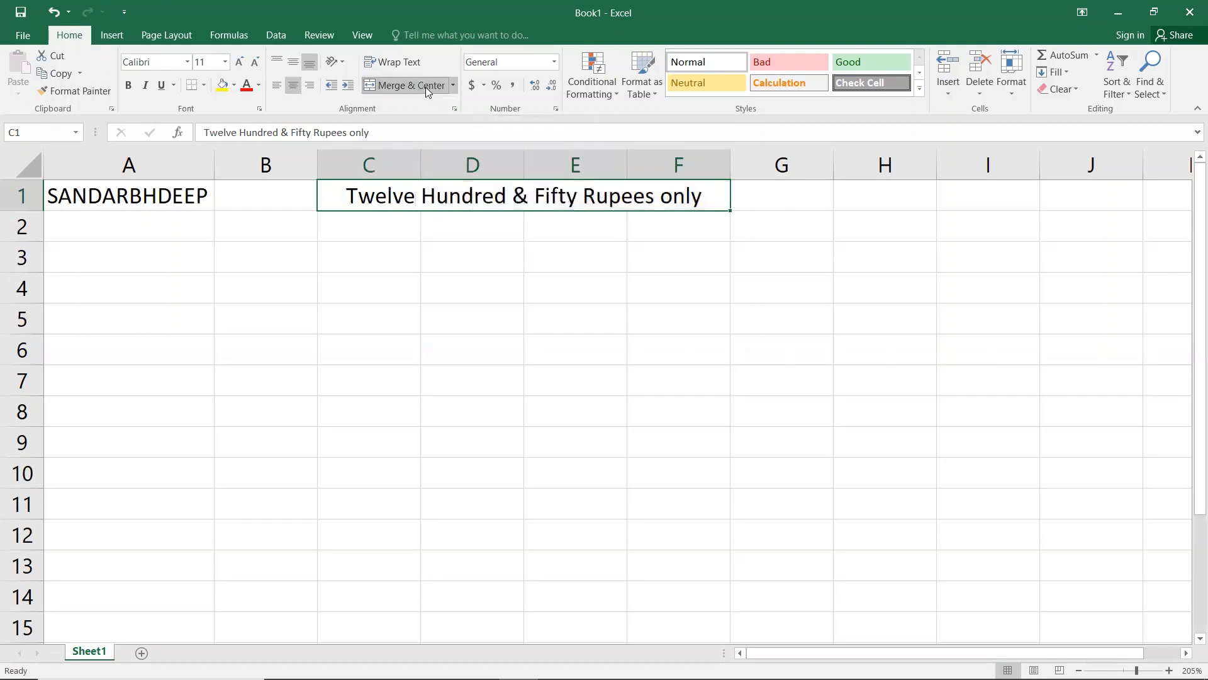
pyautogui.click(444, 348)
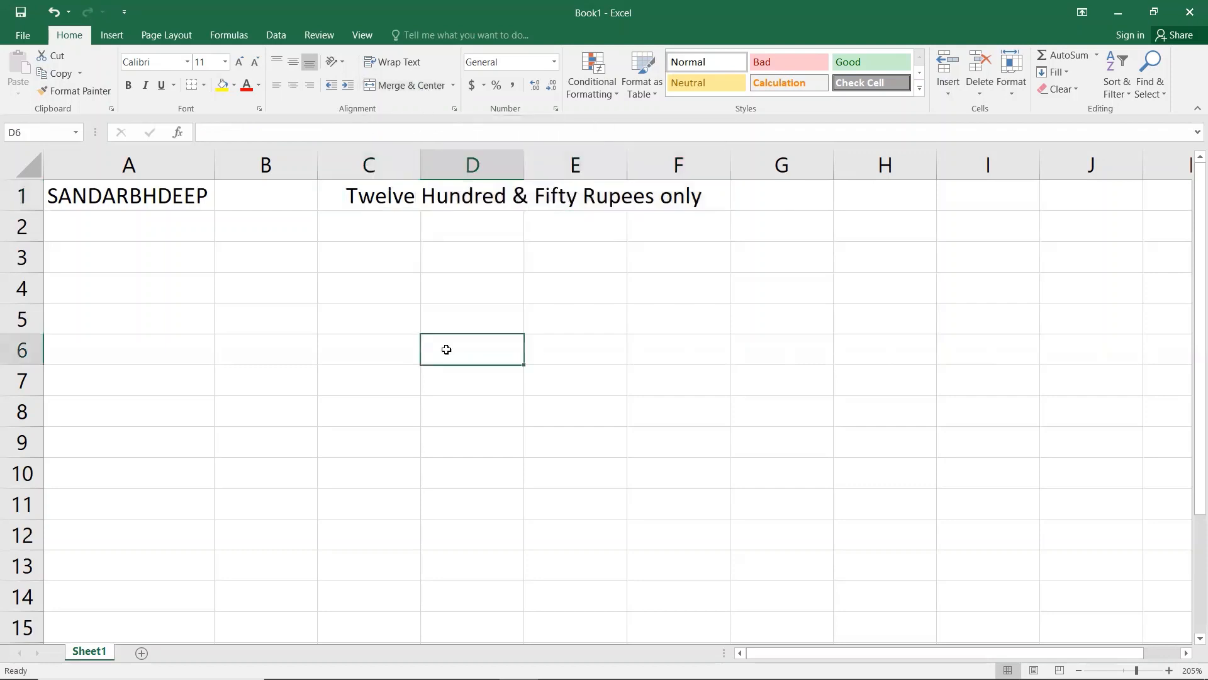
pyautogui.click(368, 199)
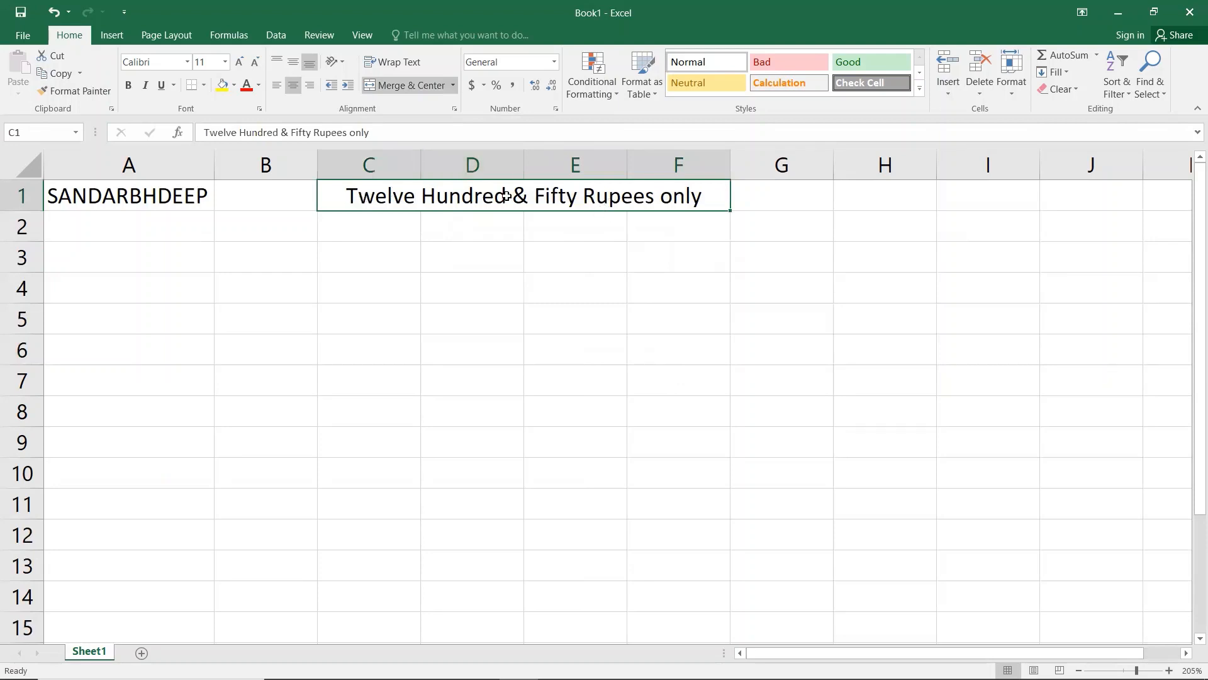
pyautogui.click(403, 228)
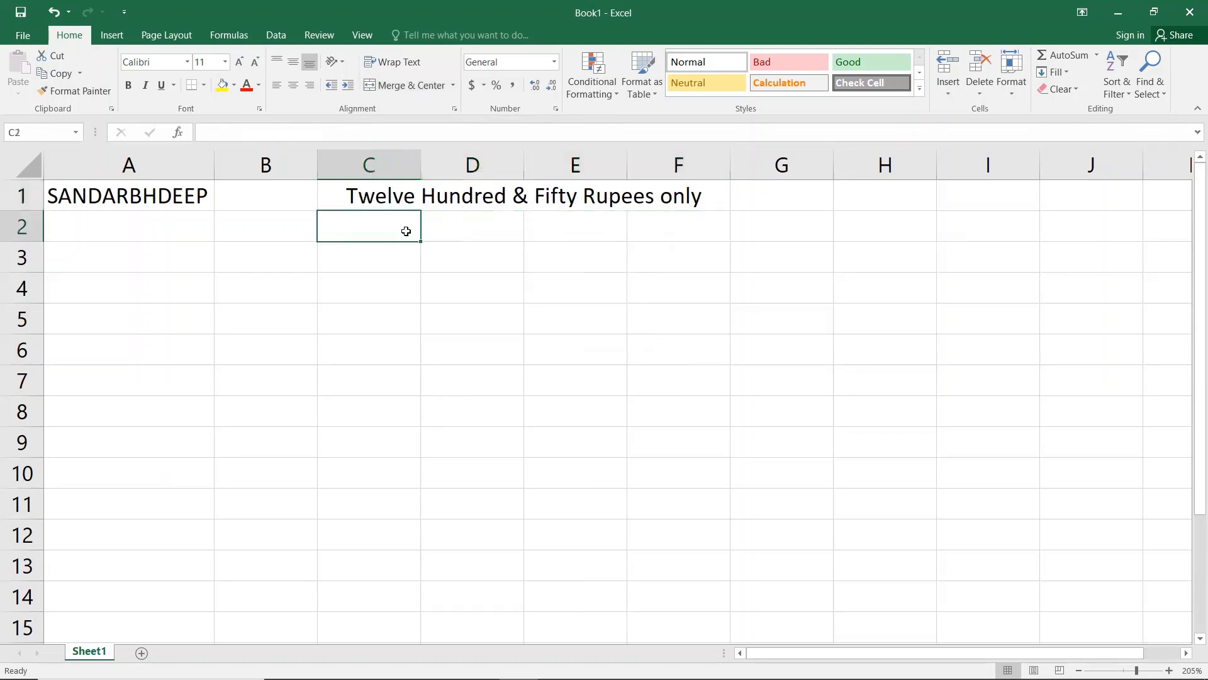
pyautogui.click(459, 233)
pyautogui.click(554, 233)
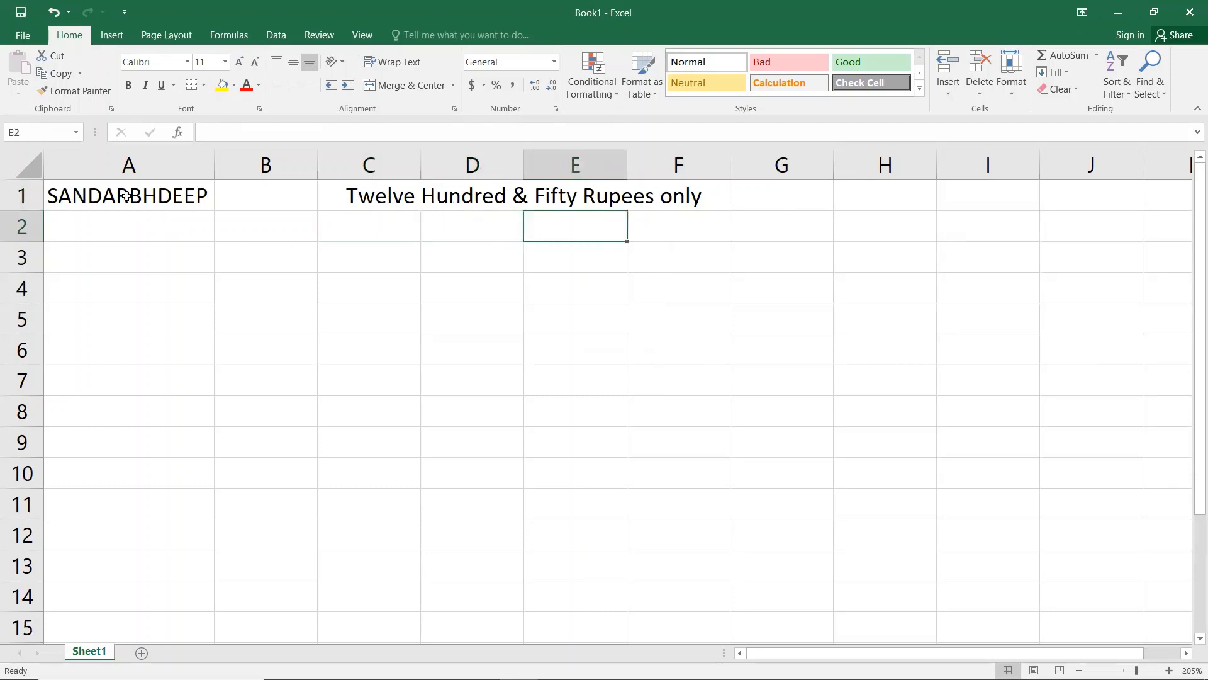
# Step: Select a block starting at A1 and view the border styles, closing without applying
pyautogui.moveTo(127, 195); pyautogui.dragTo(884, 566)
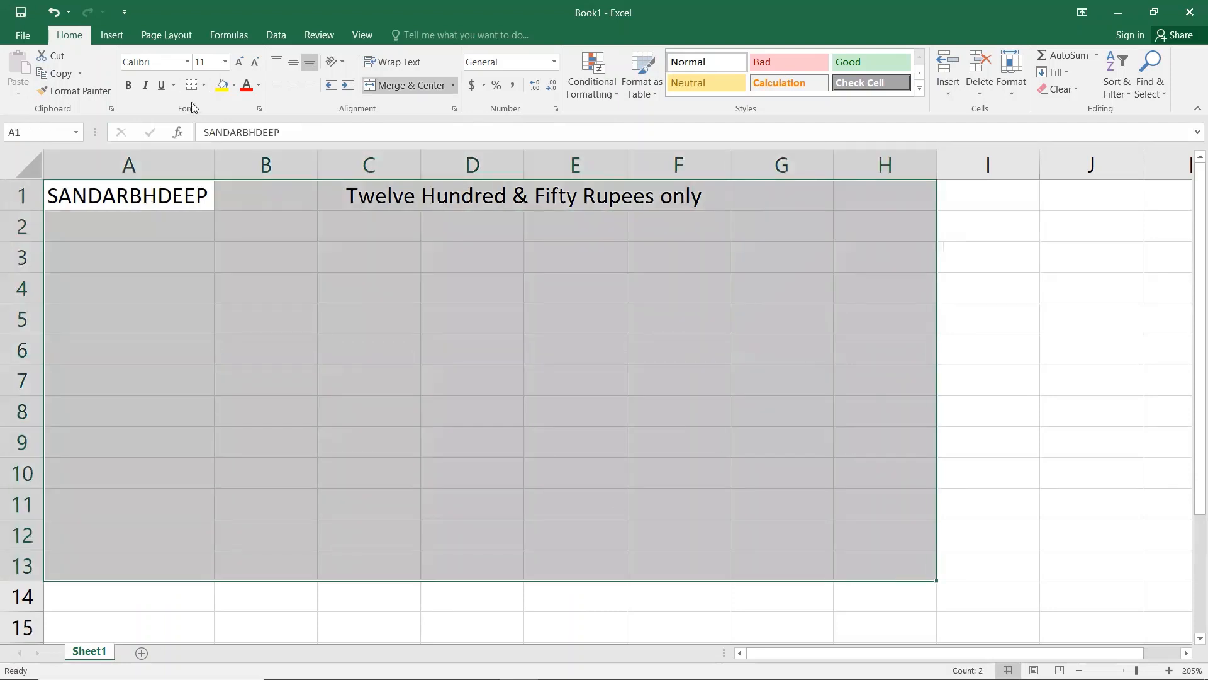
pyautogui.click(203, 85)
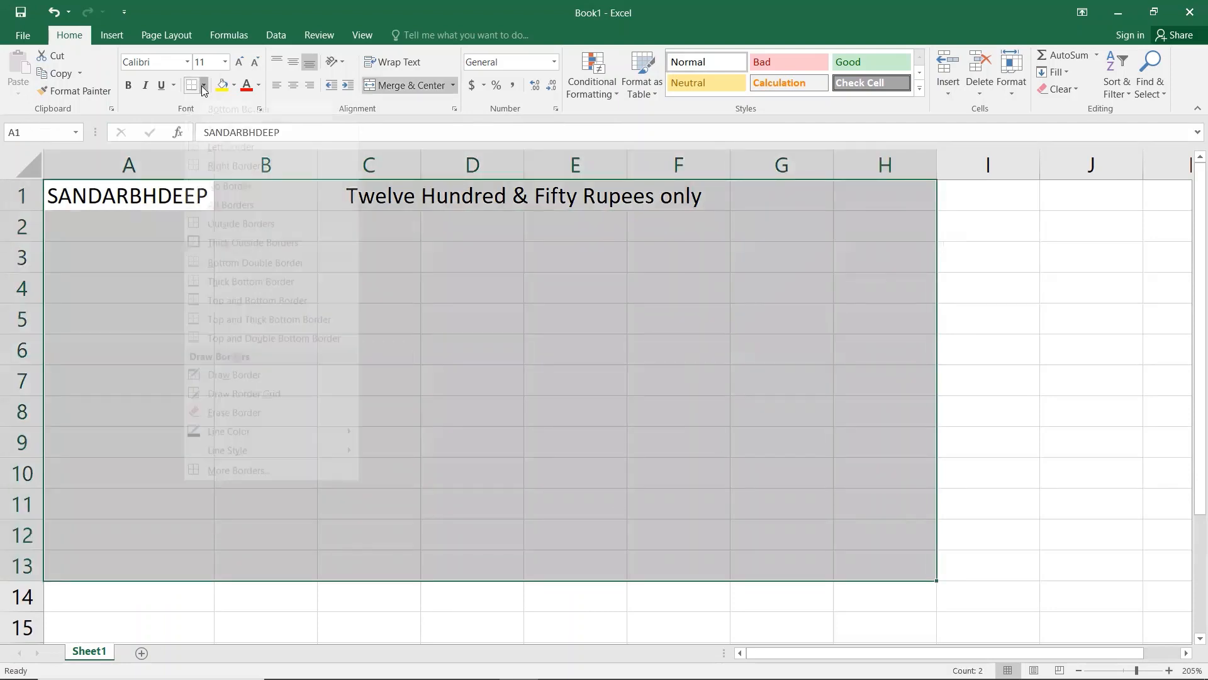
pyautogui.click(494, 370)
pyautogui.click(456, 315)
pyautogui.click(332, 224)
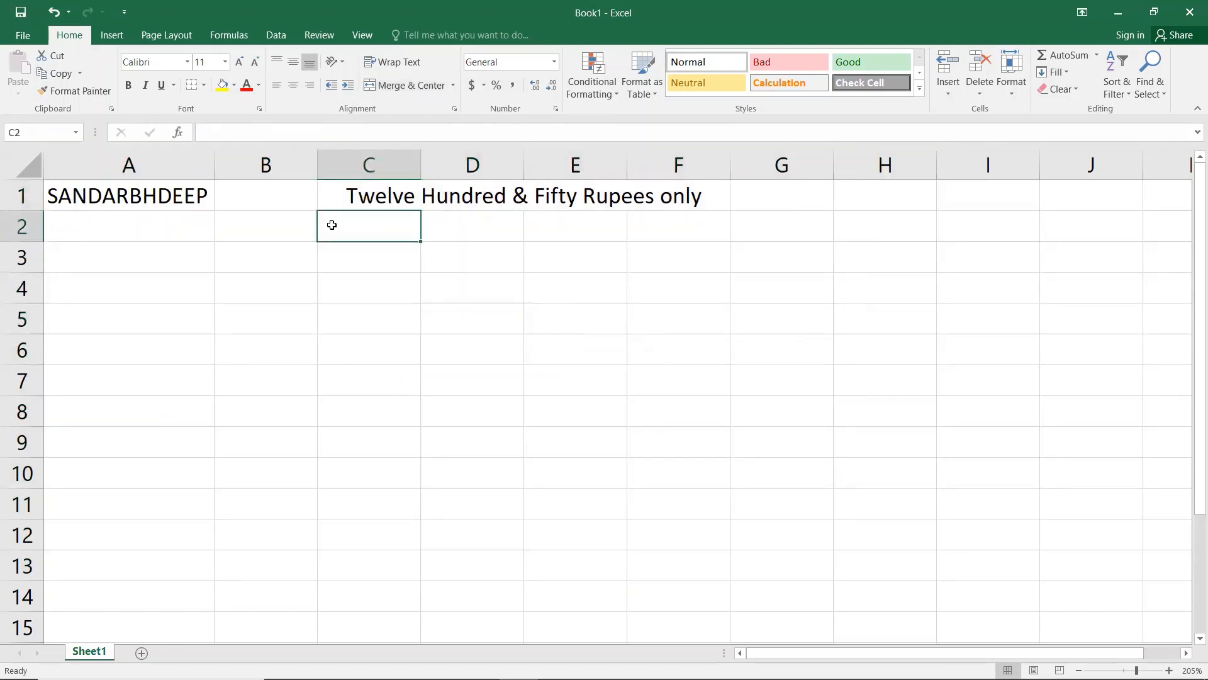
# Step: Apply All Borders to A1:G15 and check the bordered grid
pyautogui.moveTo(94, 192); pyautogui.dragTo(731, 623)
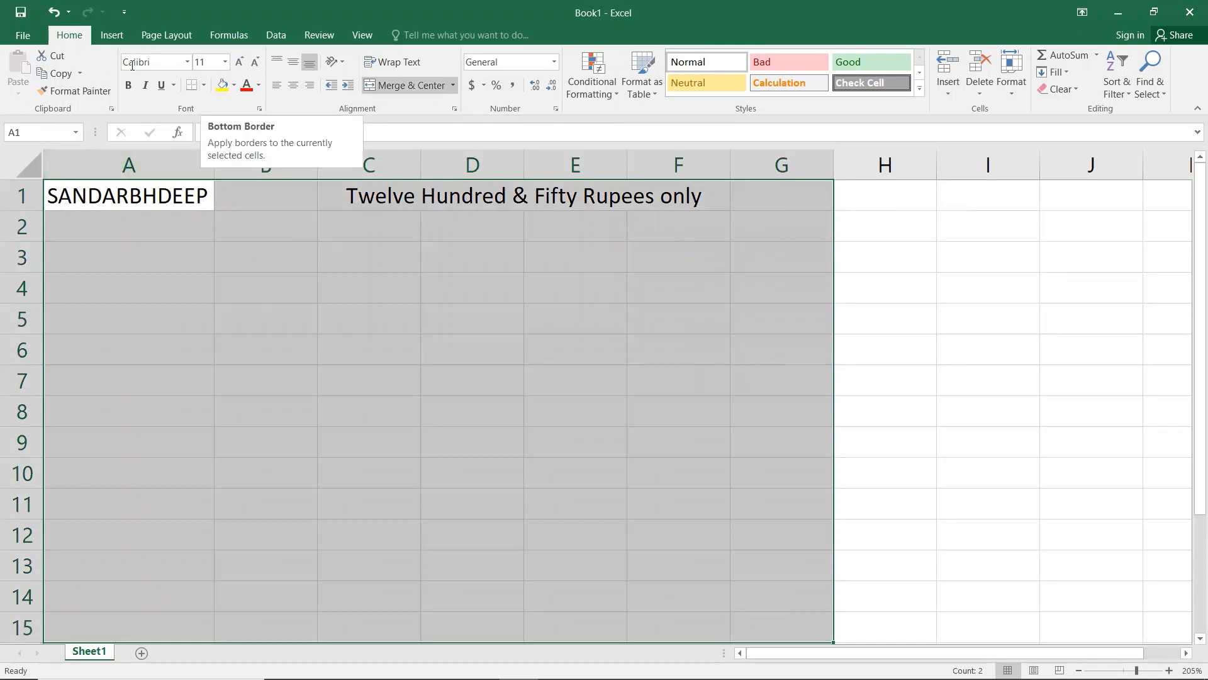
pyautogui.click(204, 86)
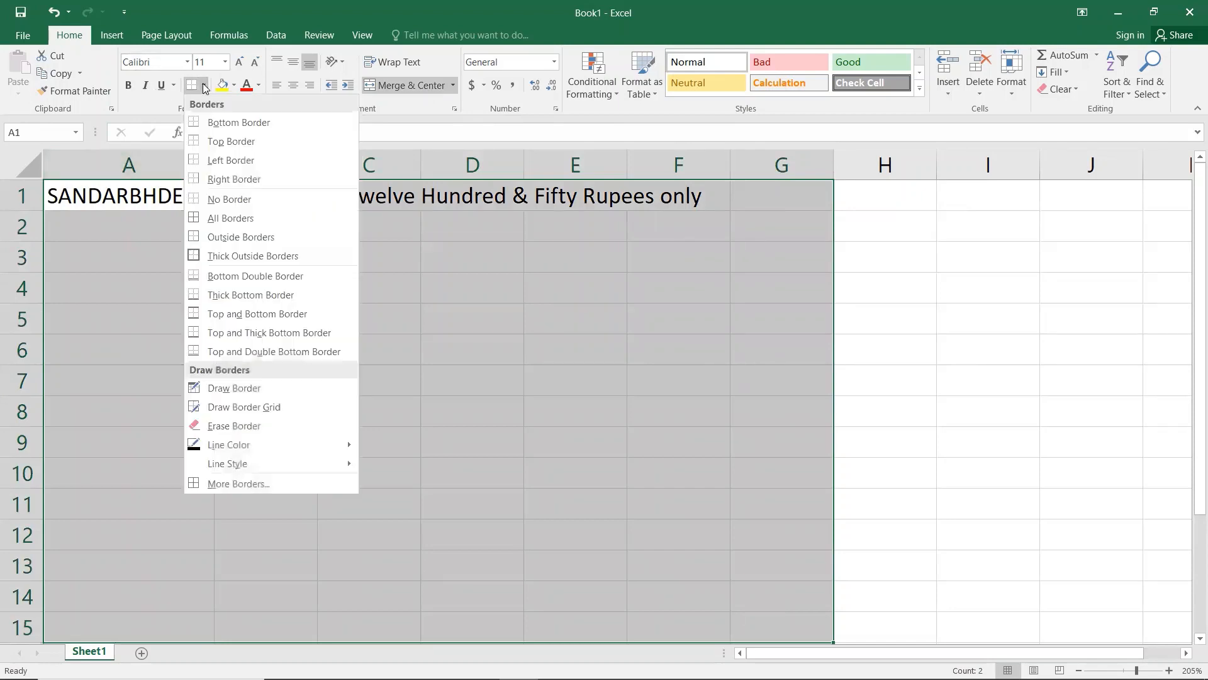
pyautogui.click(207, 221)
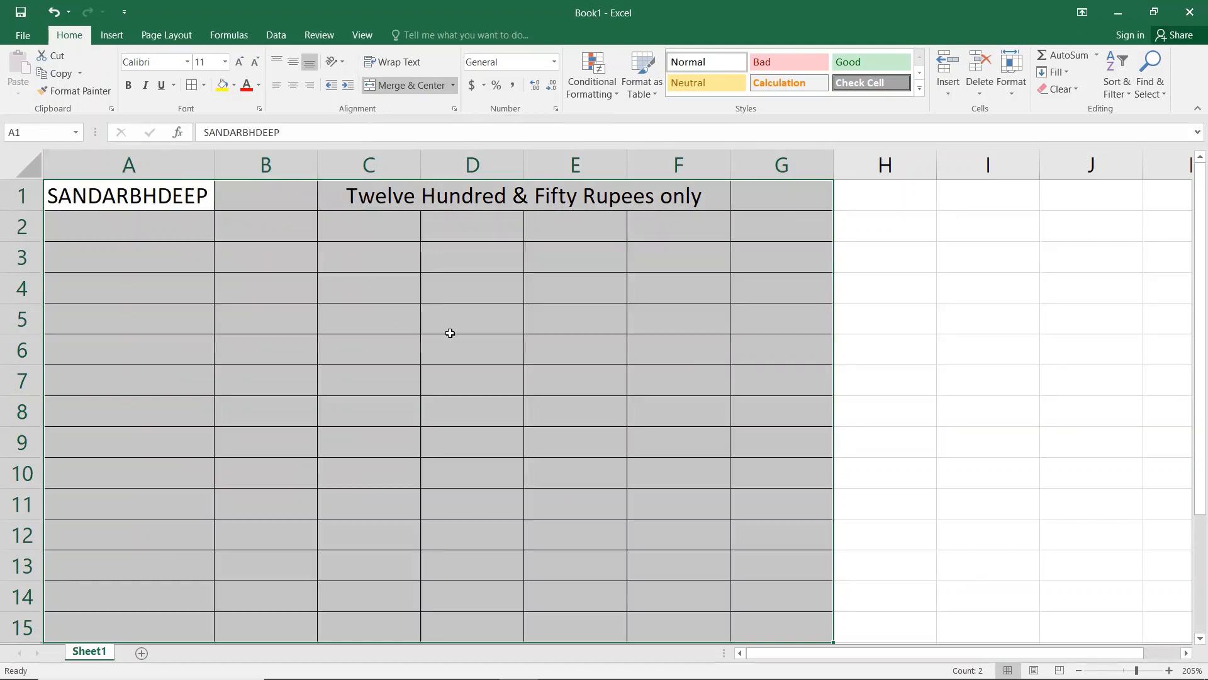
pyautogui.click(448, 329)
pyautogui.click(487, 199)
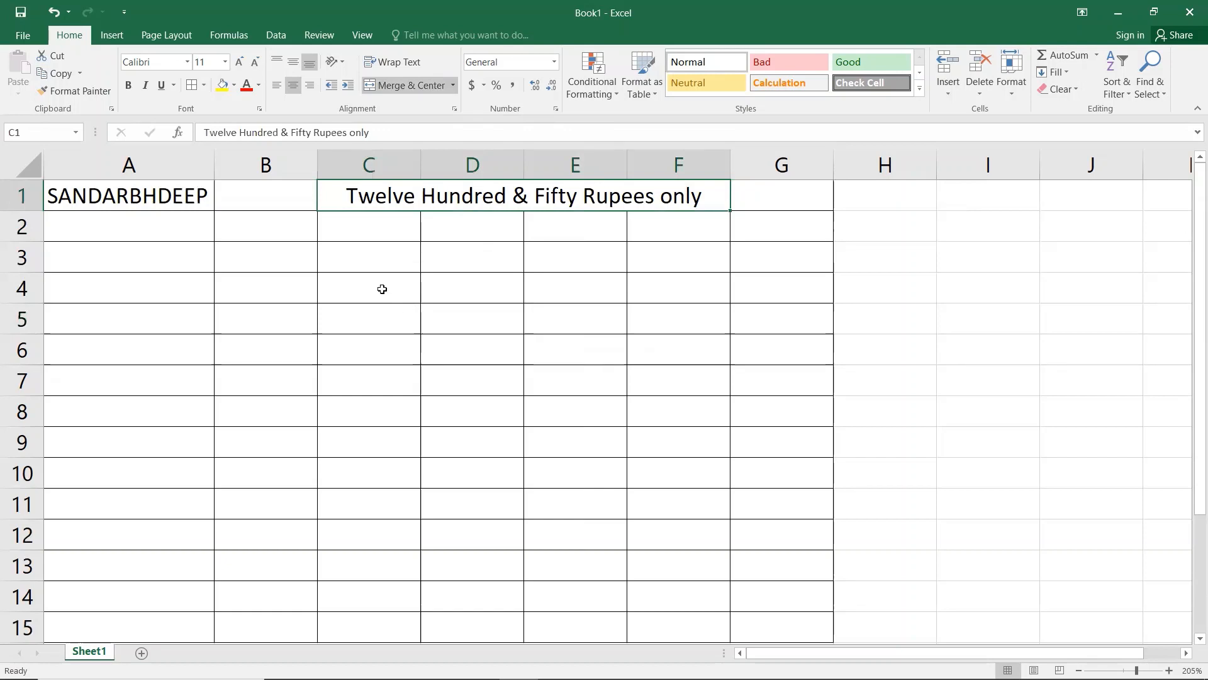
pyautogui.click(143, 259)
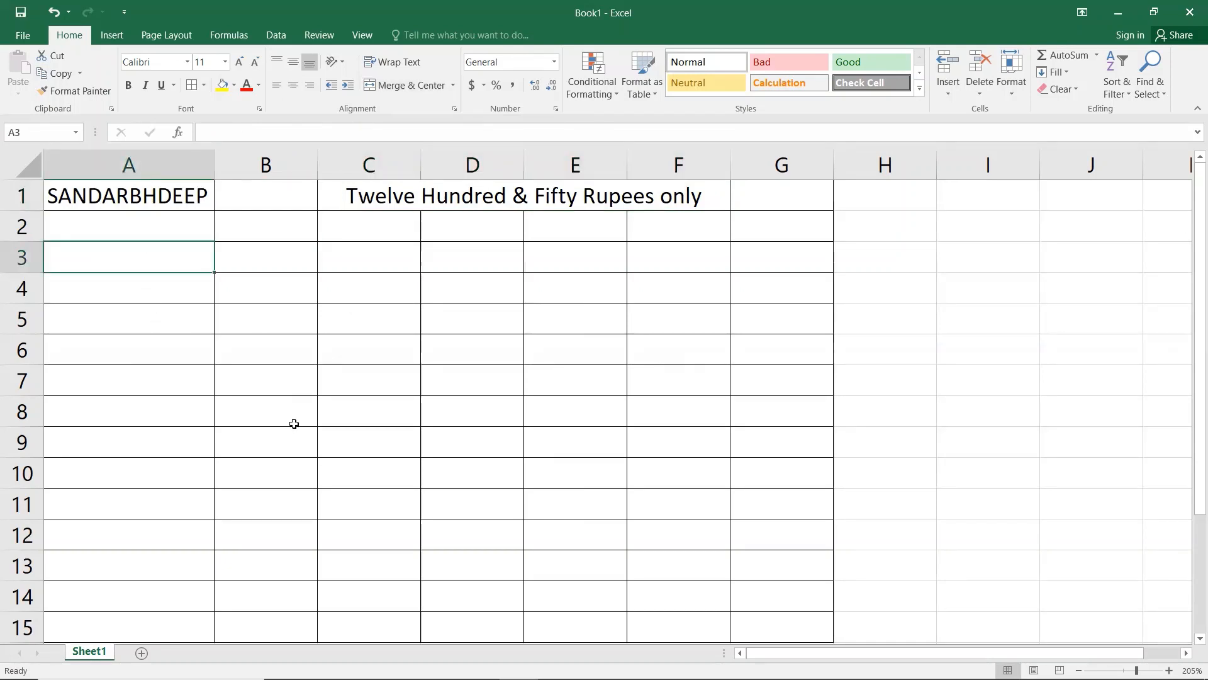
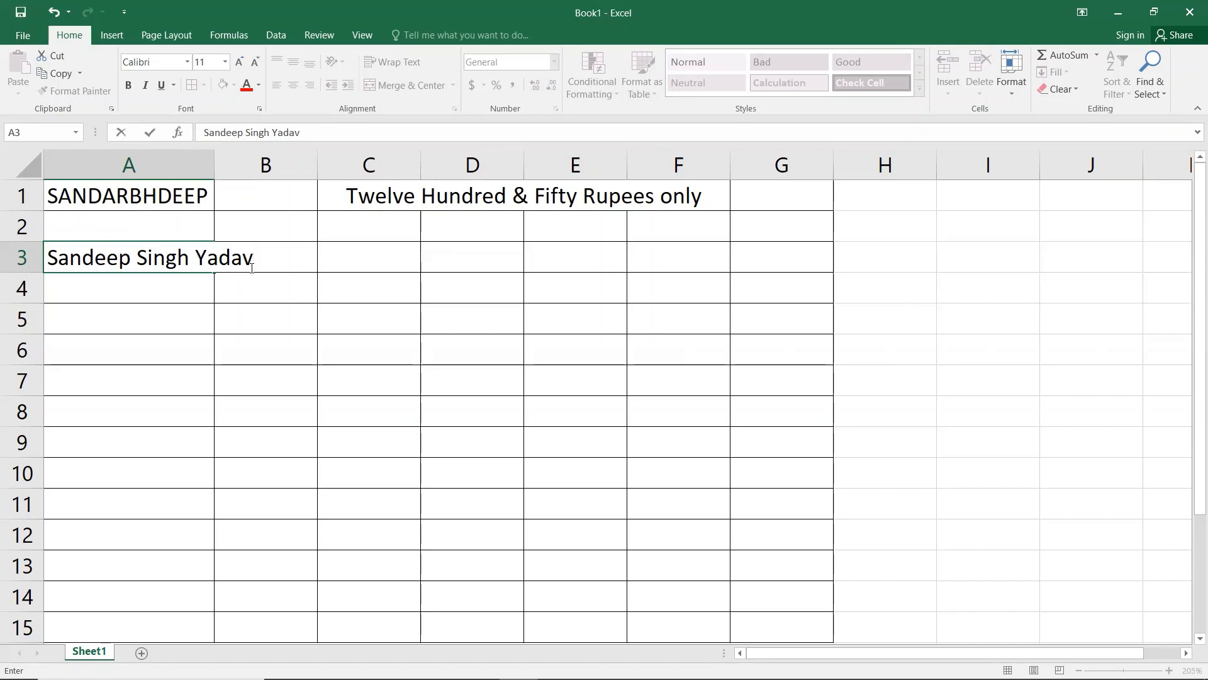
# Step: Enter the person's full name in A3 and apply Wrap Text to it
pyautogui.click(140, 304)
pyautogui.click(119, 260)
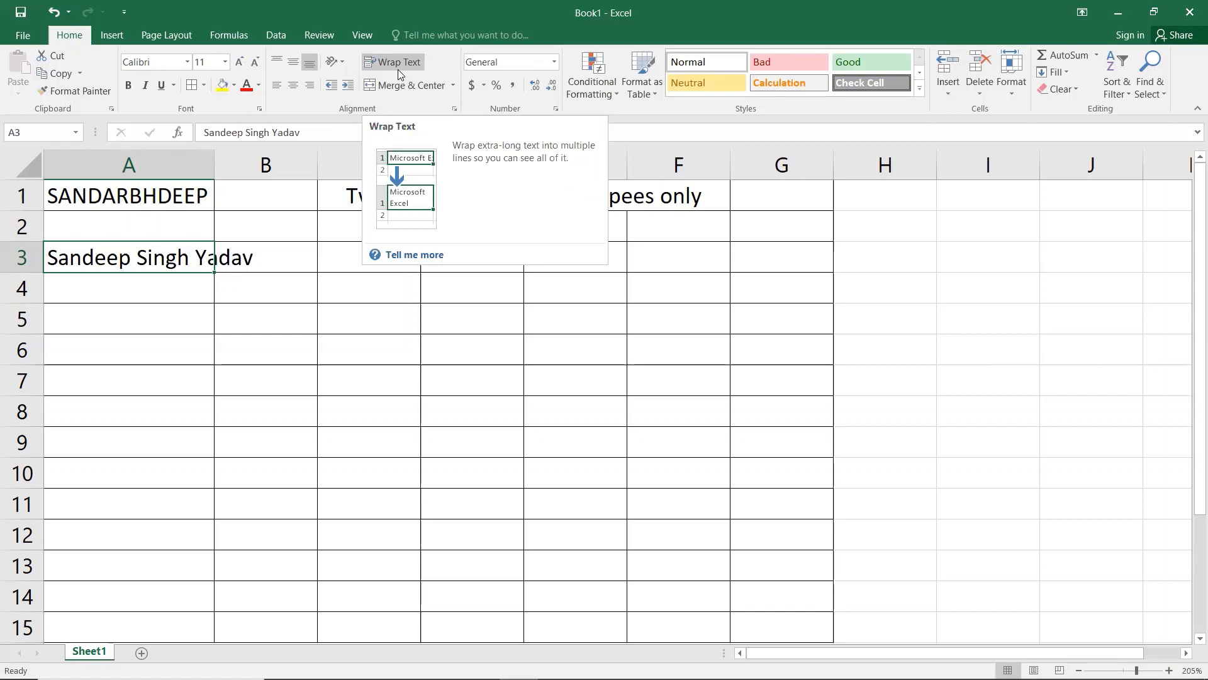
pyautogui.click(397, 68)
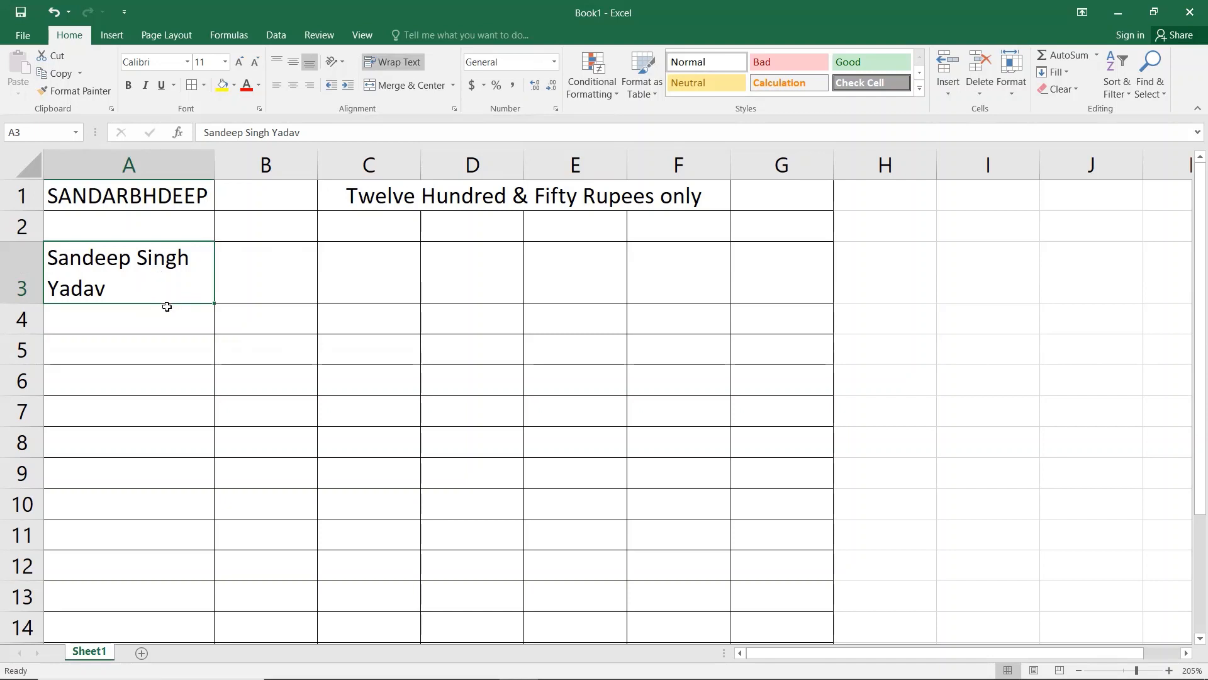
pyautogui.click(277, 323)
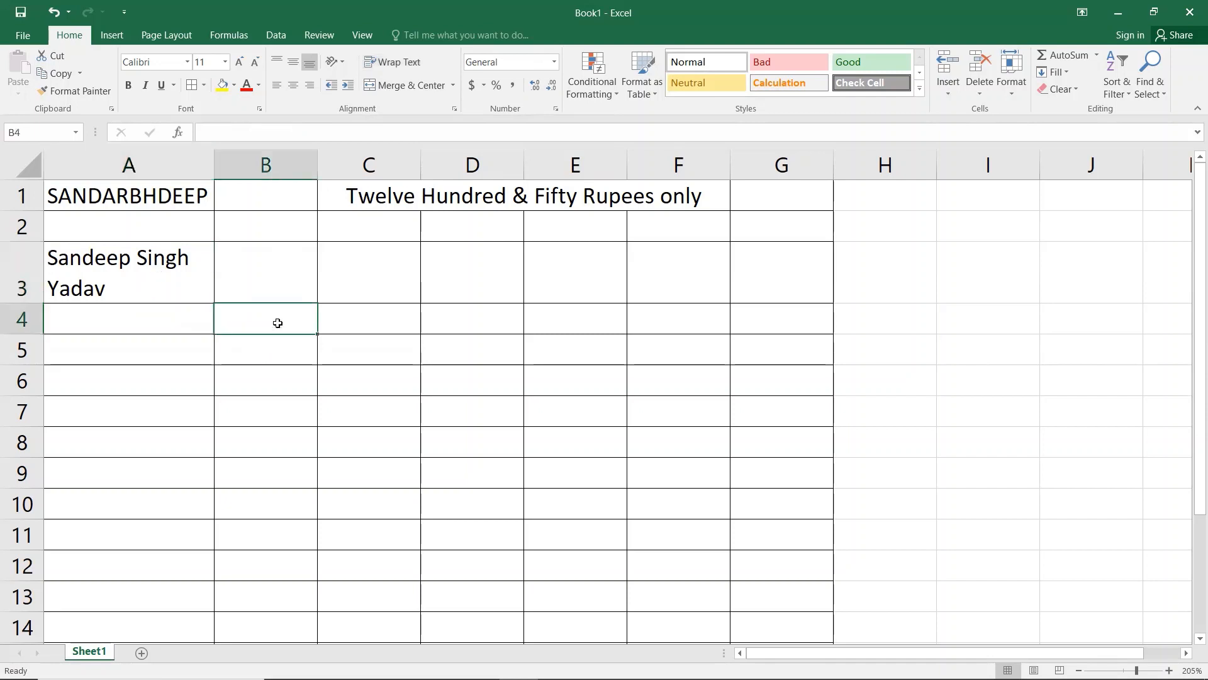
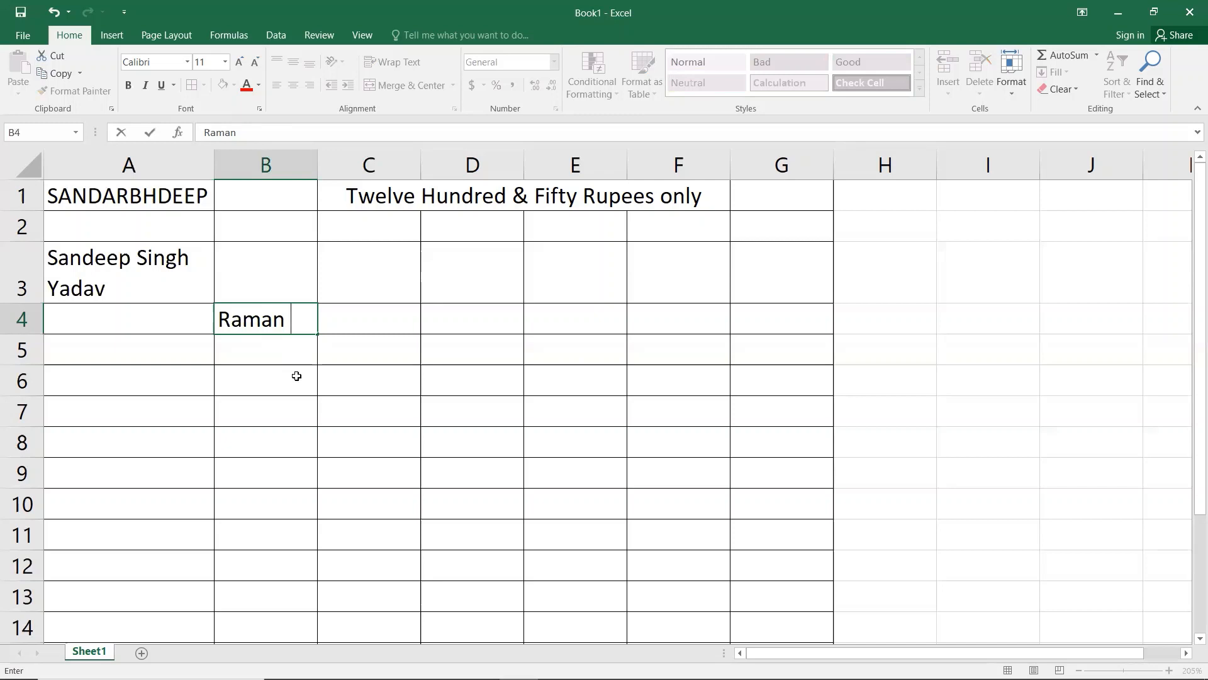
# Step: Type the first name in B4, then the surname on a second line with Alt+Enter
pyautogui.hotkey('alt', 'Return')
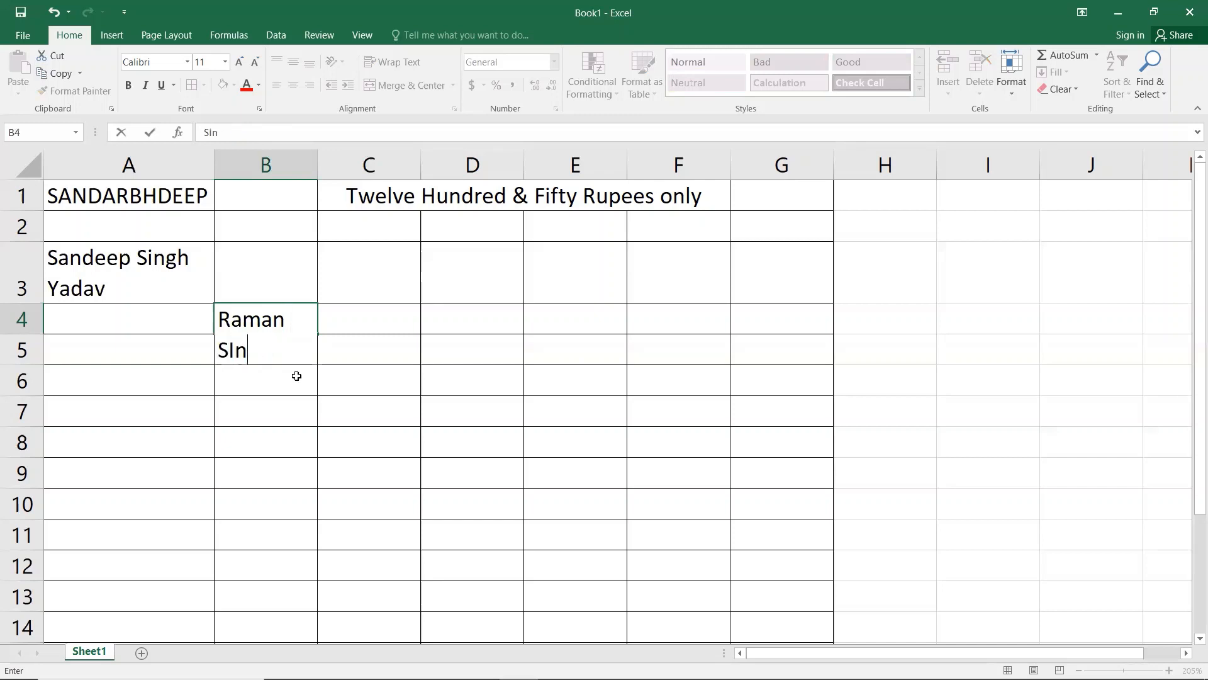
pyautogui.write('ingh')
pyautogui.press('Return')
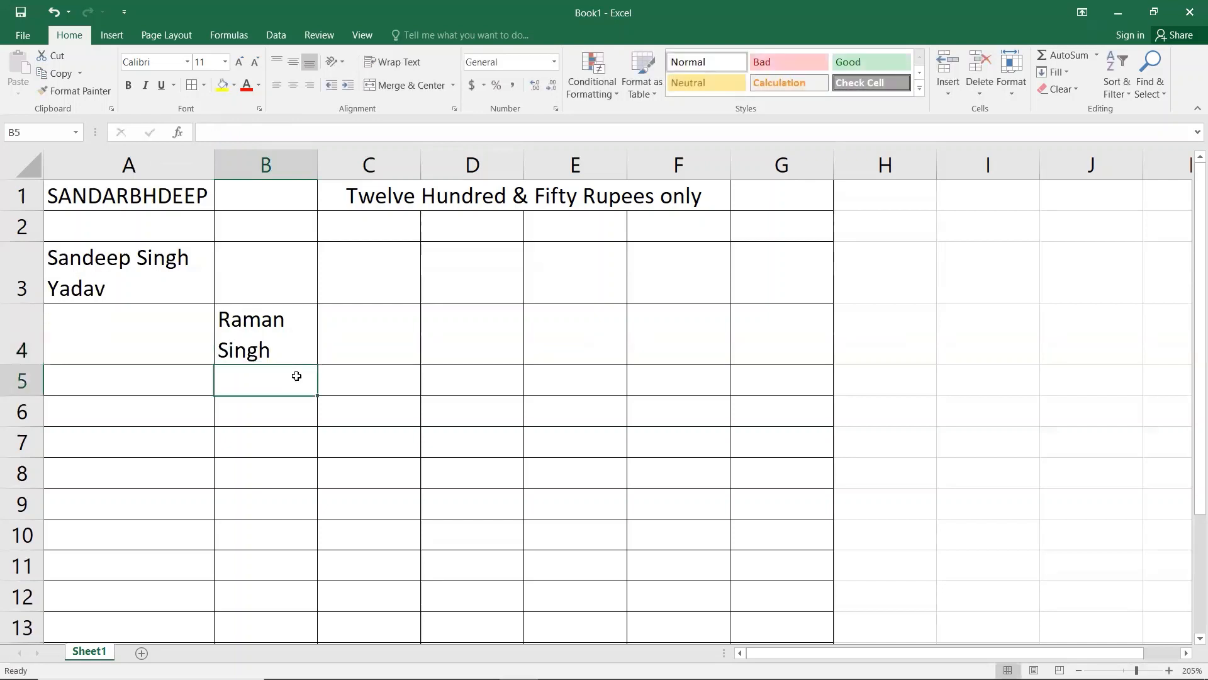
pyautogui.press('Up')
pyautogui.press('Right')
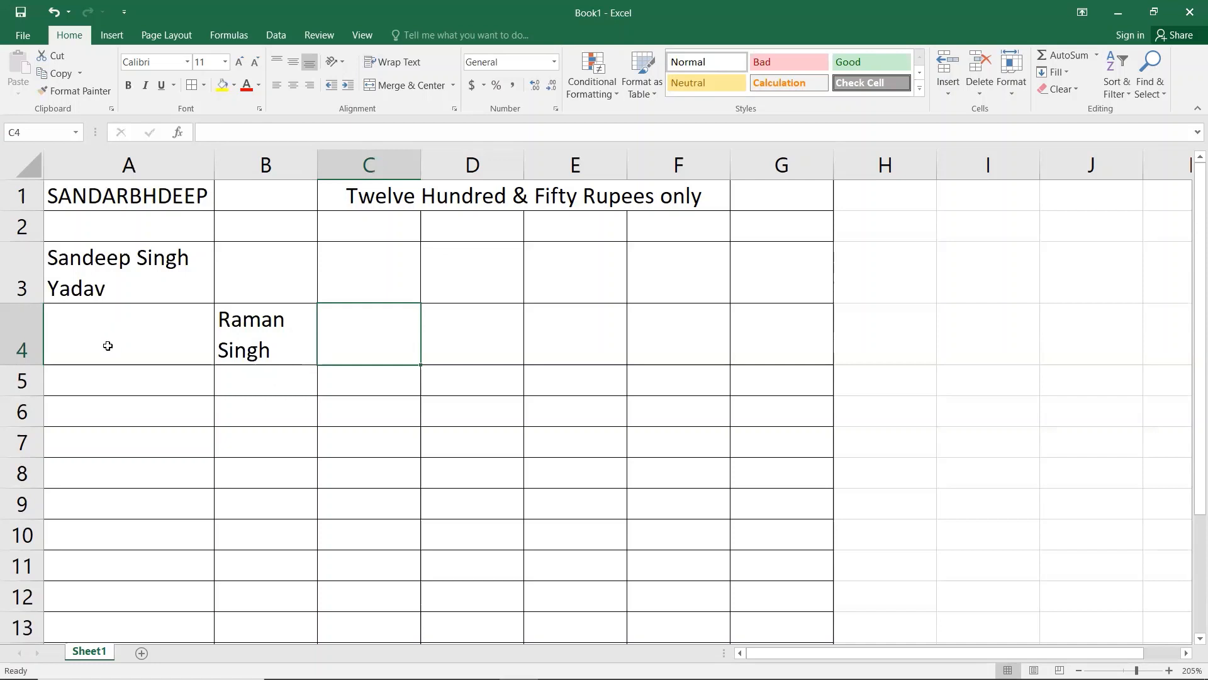
# Step: Delete entire columns A to F to clear the old entries
pyautogui.moveTo(107, 345); pyautogui.dragTo(647, 174)
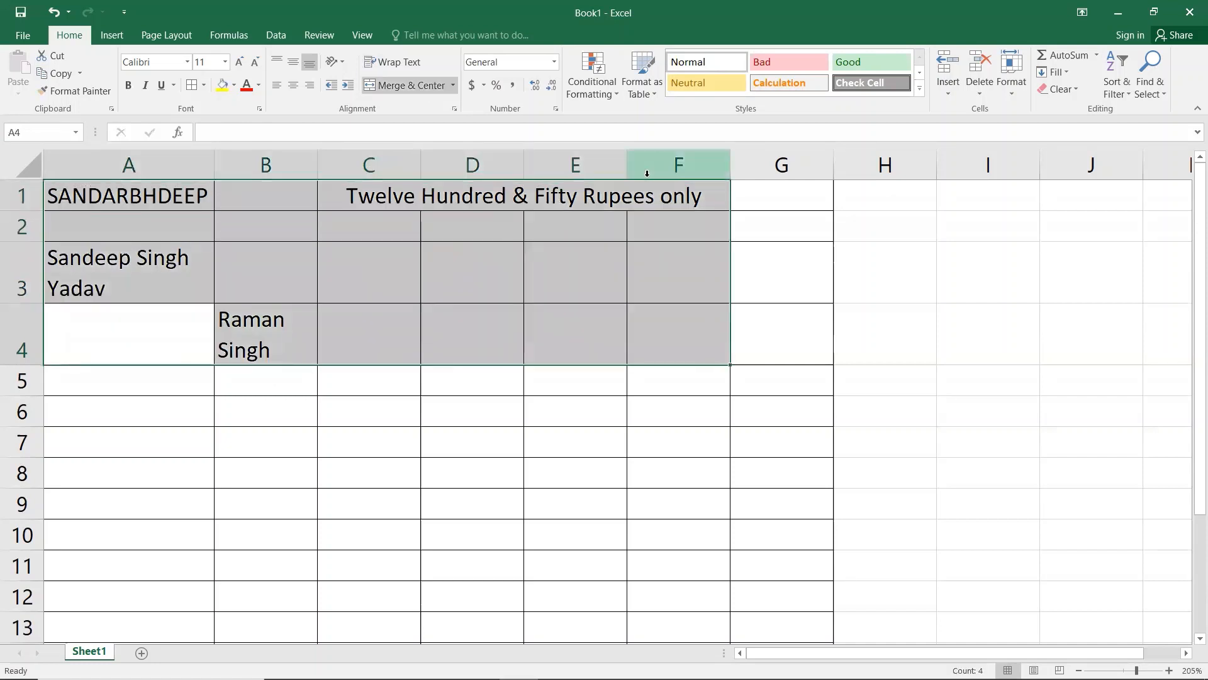
pyautogui.hotkey('ctrl', '-')
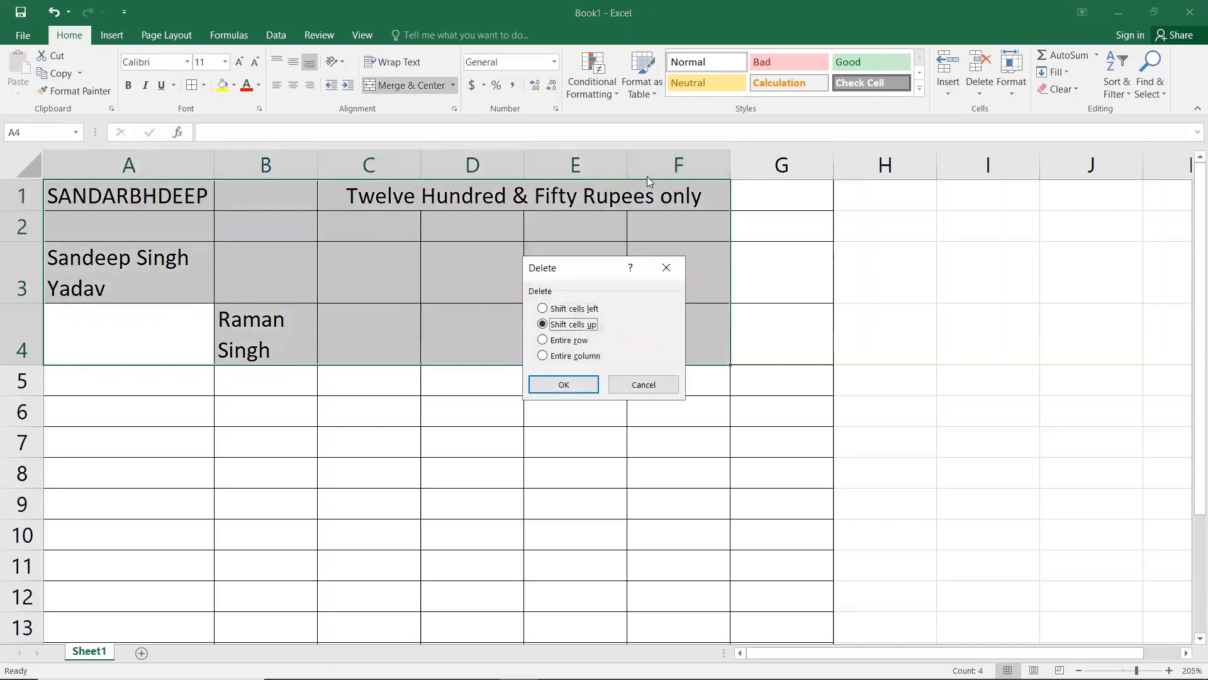
pyautogui.press('Down')
pyautogui.press('Down')
pyautogui.press('Return')
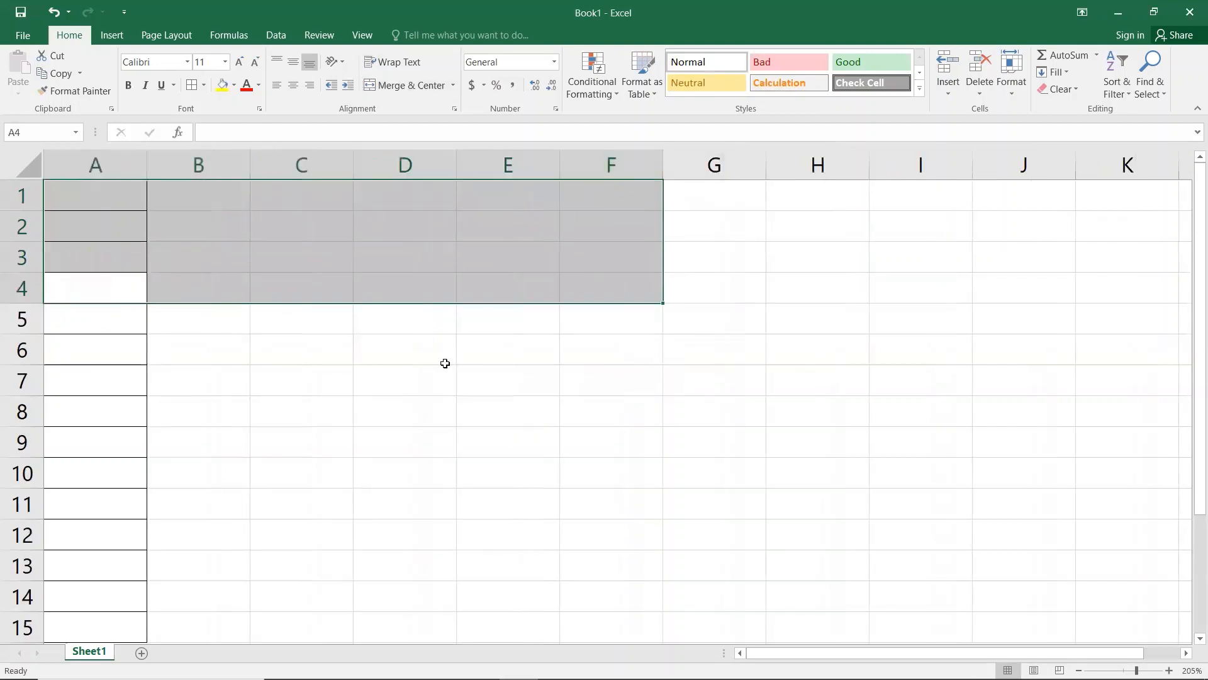
# Step: Apply All Borders to the range A1:J22
pyautogui.click(445, 364)
pyautogui.moveTo(97, 191); pyautogui.dragTo(1032, 605)
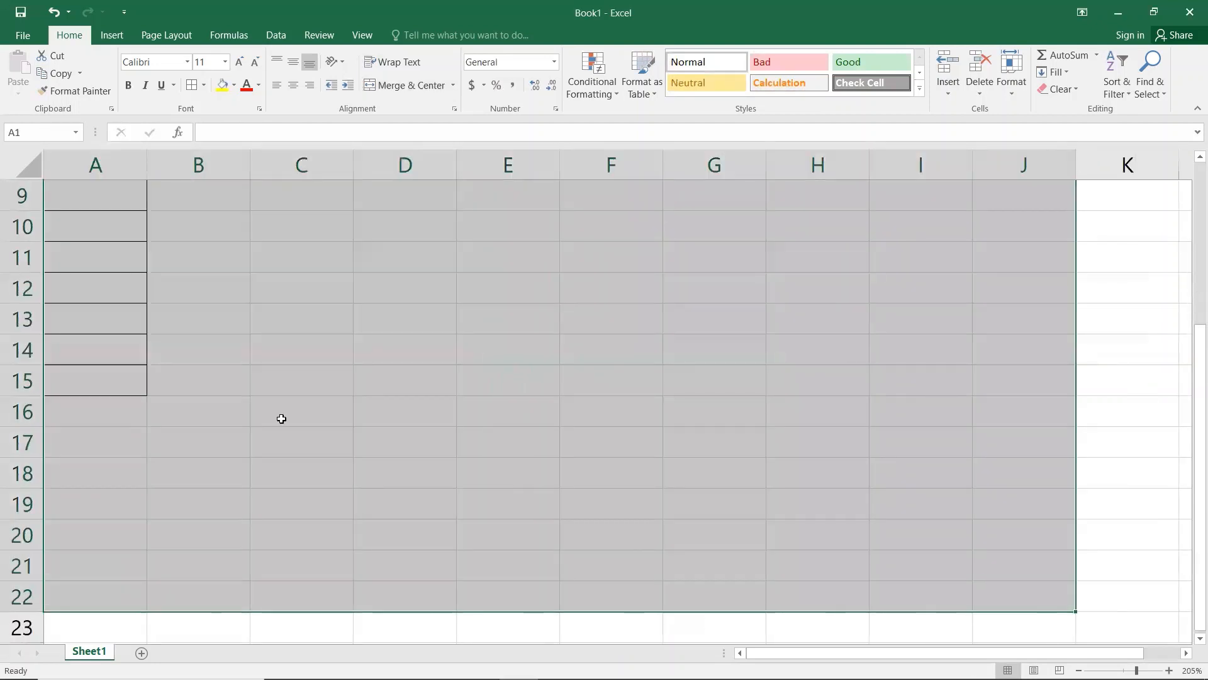
pyautogui.click(192, 91)
pyautogui.click(100, 202)
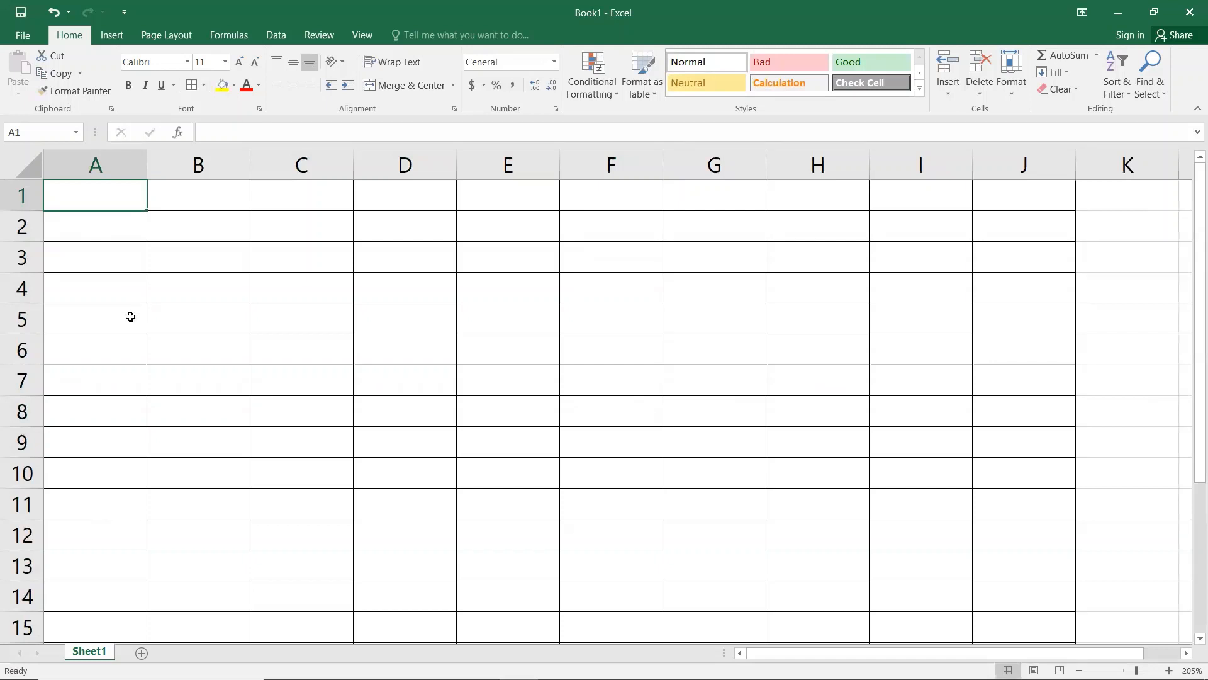
# Step: Test widening column A and heightening row 1, then undo both changes
pyautogui.moveTo(150, 166); pyautogui.dragTo(236, 189)
pyautogui.moveTo(28, 210); pyautogui.dragTo(48, 283)
pyautogui.hotkey('ctrl', 'z')
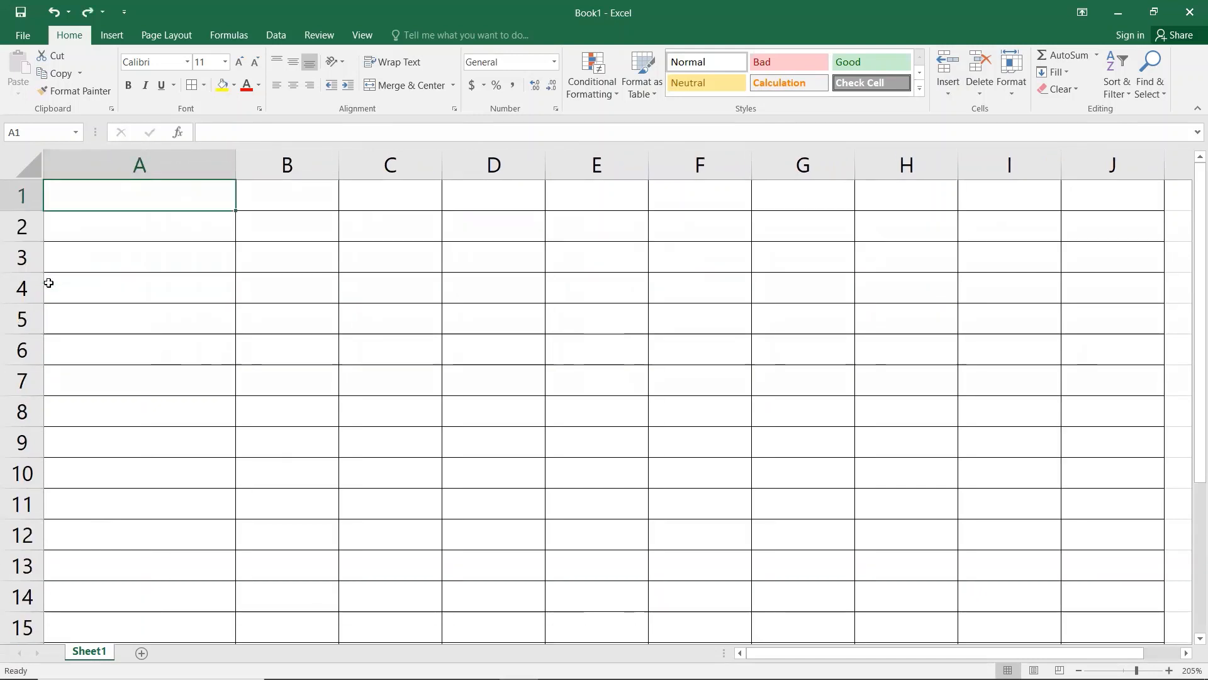
pyautogui.hotkey('ctrl', 'z')
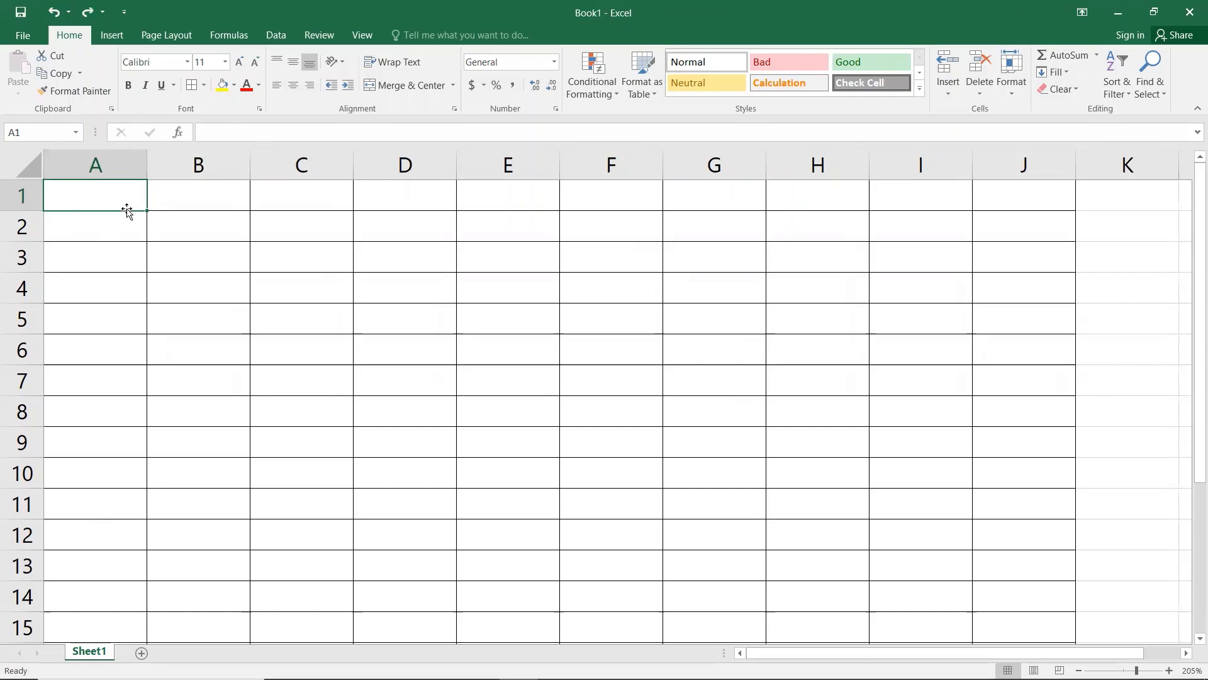
# Step: Enter a name in A1 and set it in Arial Black, size 16
pyautogui.write('Ram')
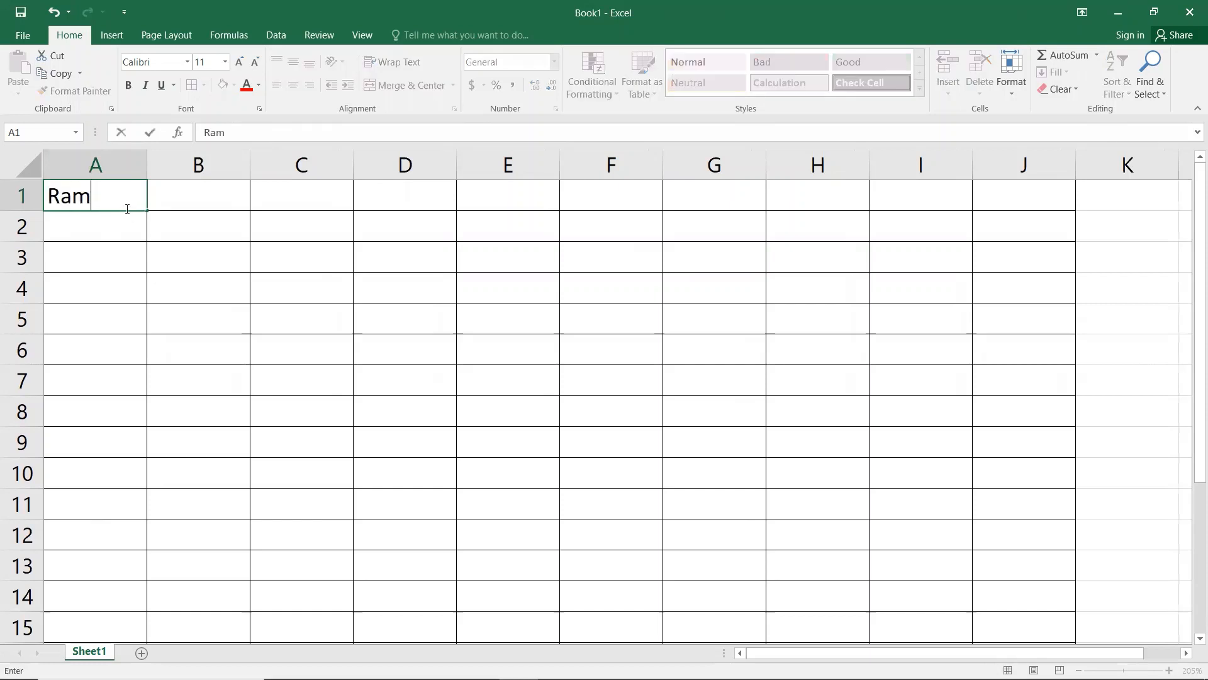
pyautogui.write('an')
pyautogui.click(135, 254)
pyautogui.click(123, 203)
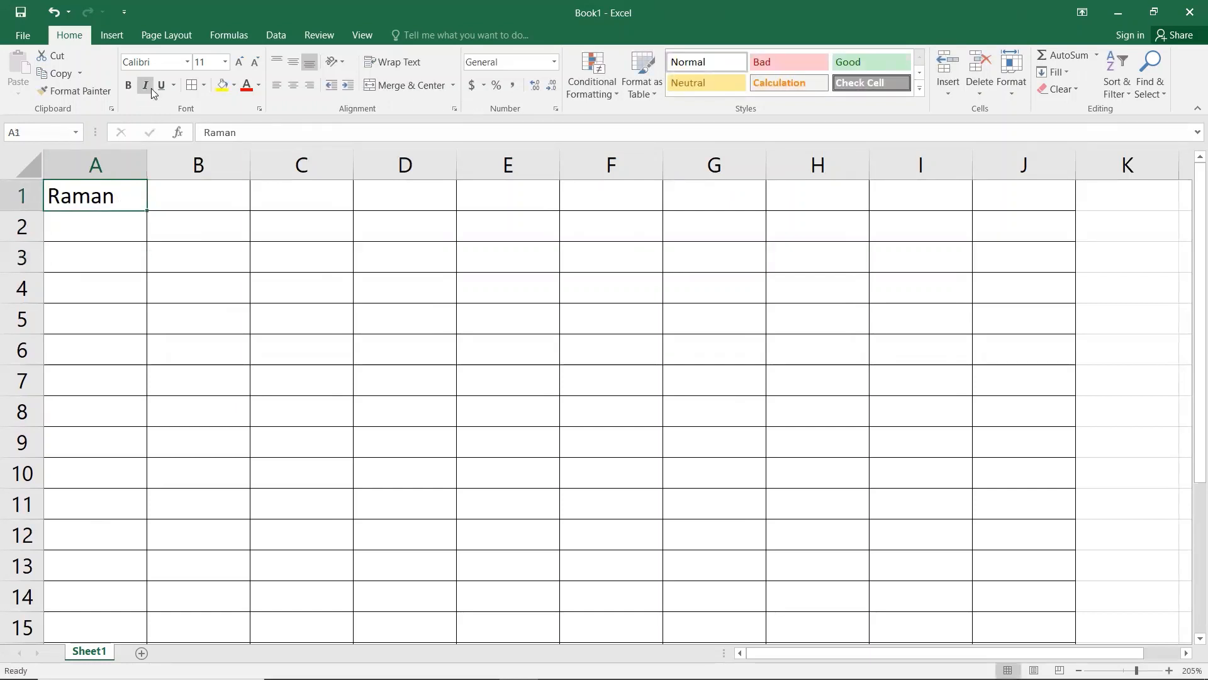
pyautogui.click(187, 61)
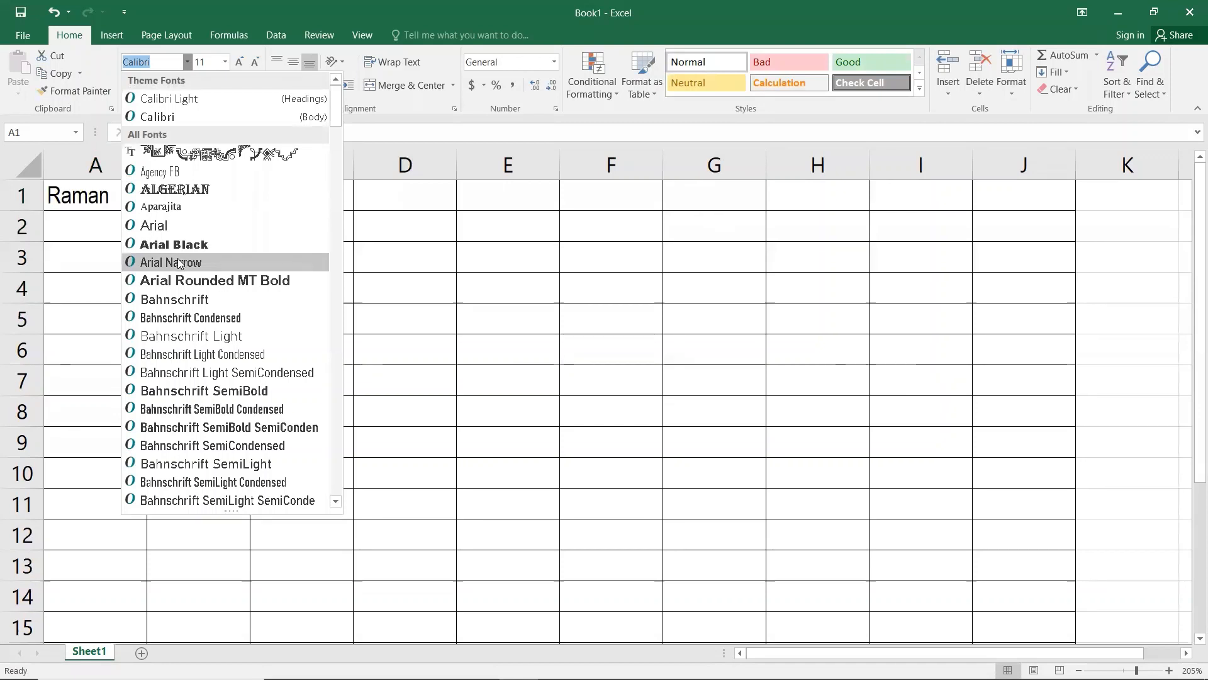
pyautogui.click(174, 244)
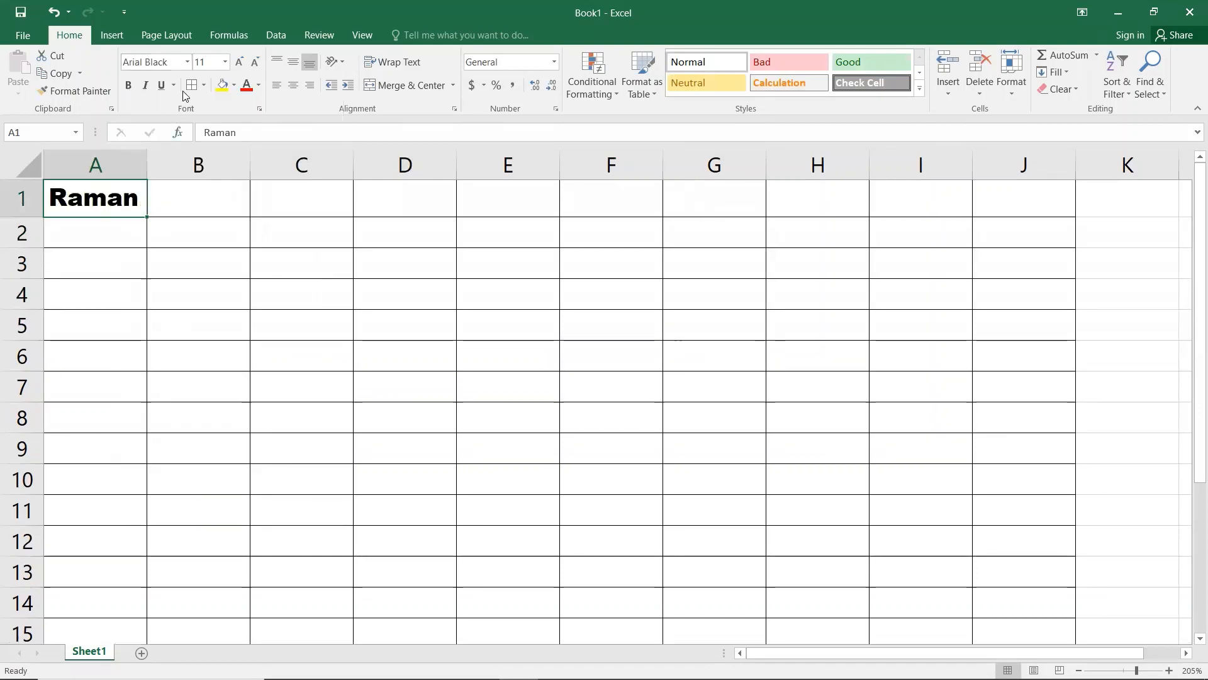
pyautogui.click(224, 61)
pyautogui.click(213, 183)
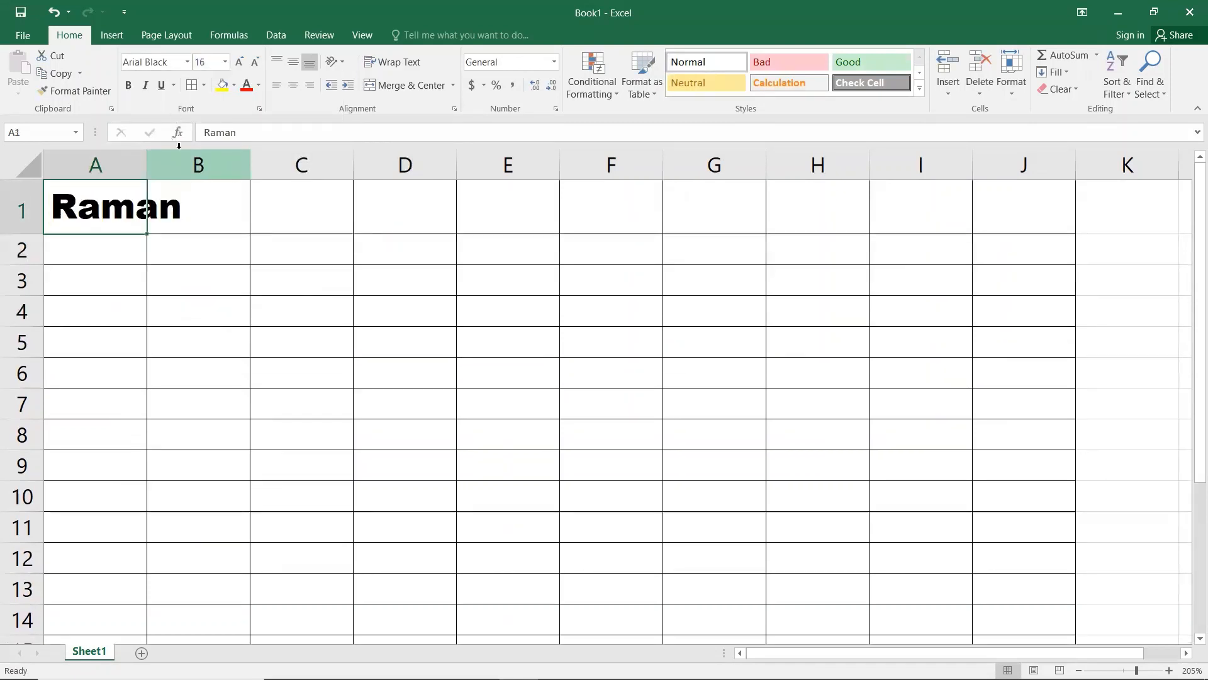
# Step: Make A1 bold, try italic and underline then remove them, and widen column A
pyautogui.click(133, 88)
pyautogui.click(148, 88)
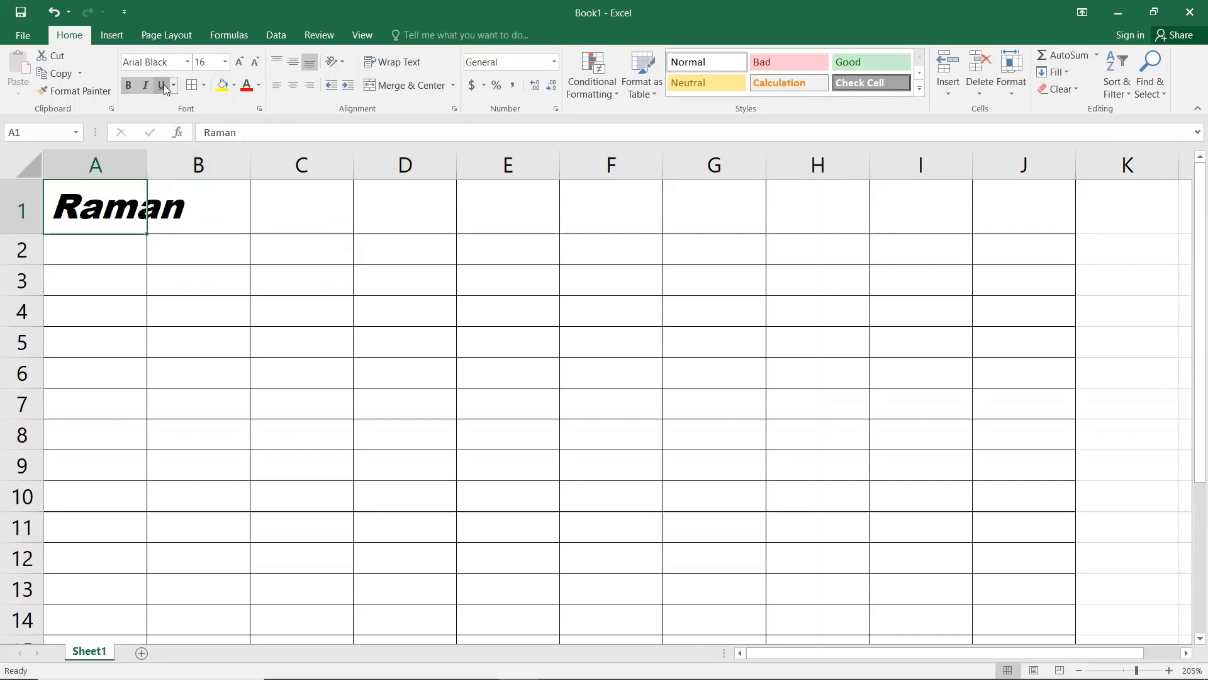
pyautogui.click(163, 84)
pyautogui.click(162, 85)
pyautogui.click(146, 87)
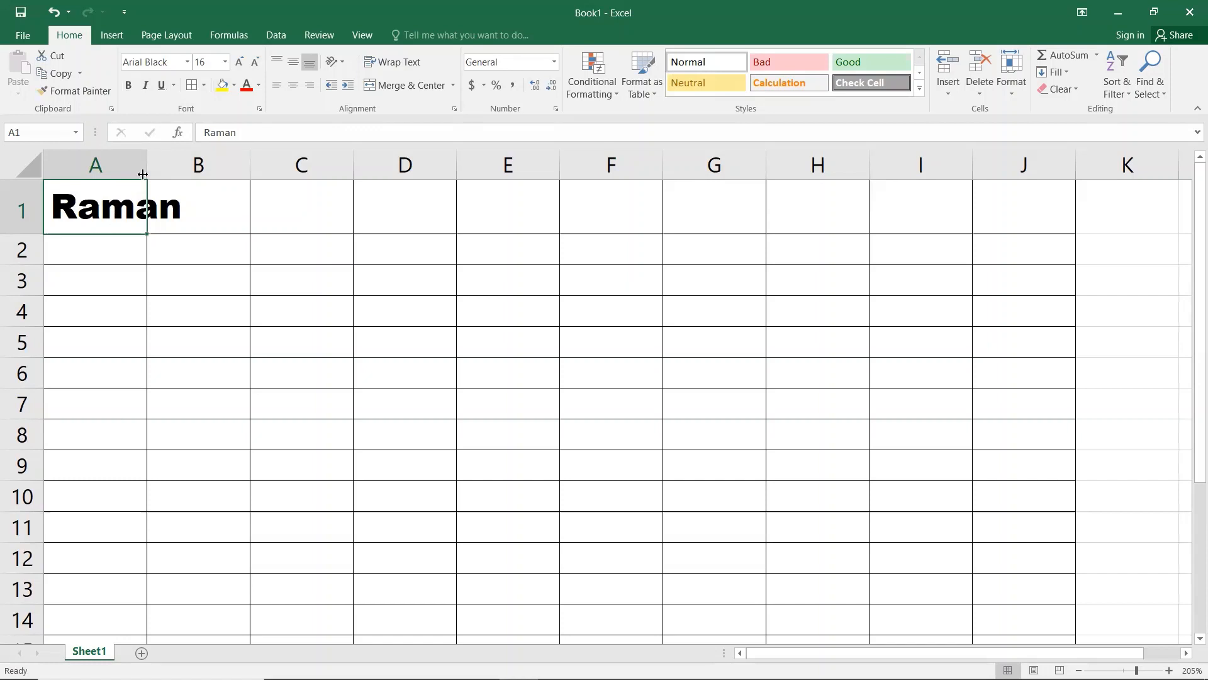
pyautogui.moveTo(144, 173); pyautogui.dragTo(197, 172)
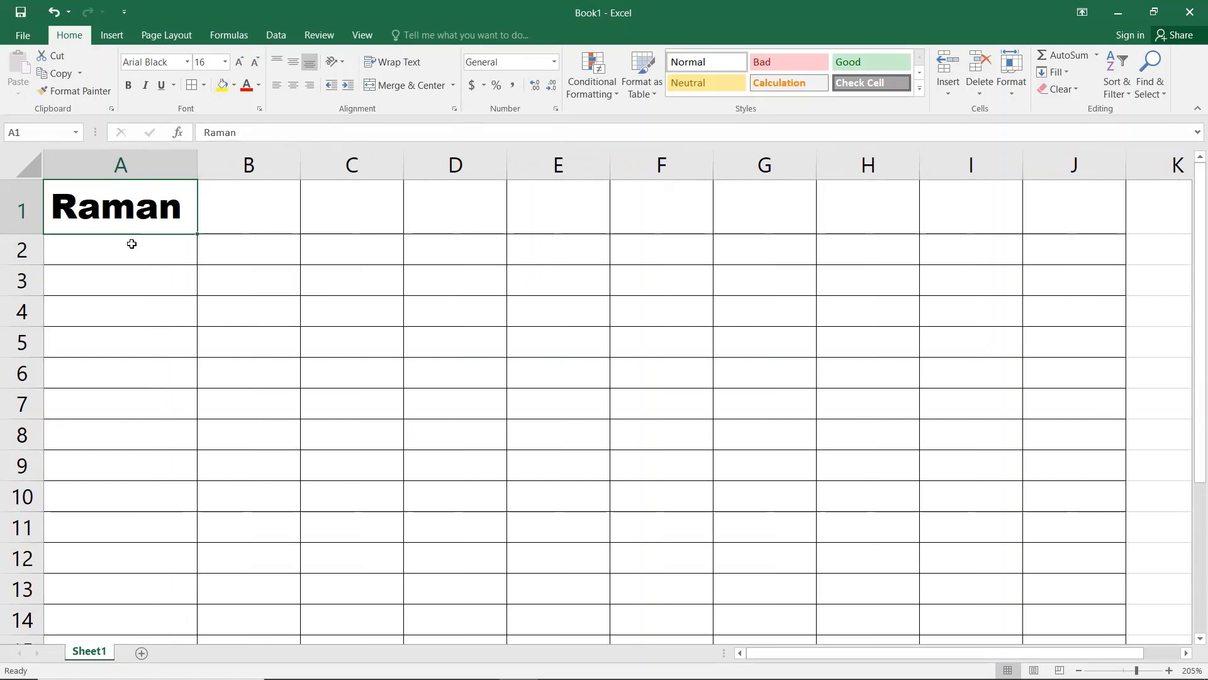
# Step: Fill cell A1 yellow and colour its text dark blue
pyautogui.click(234, 87)
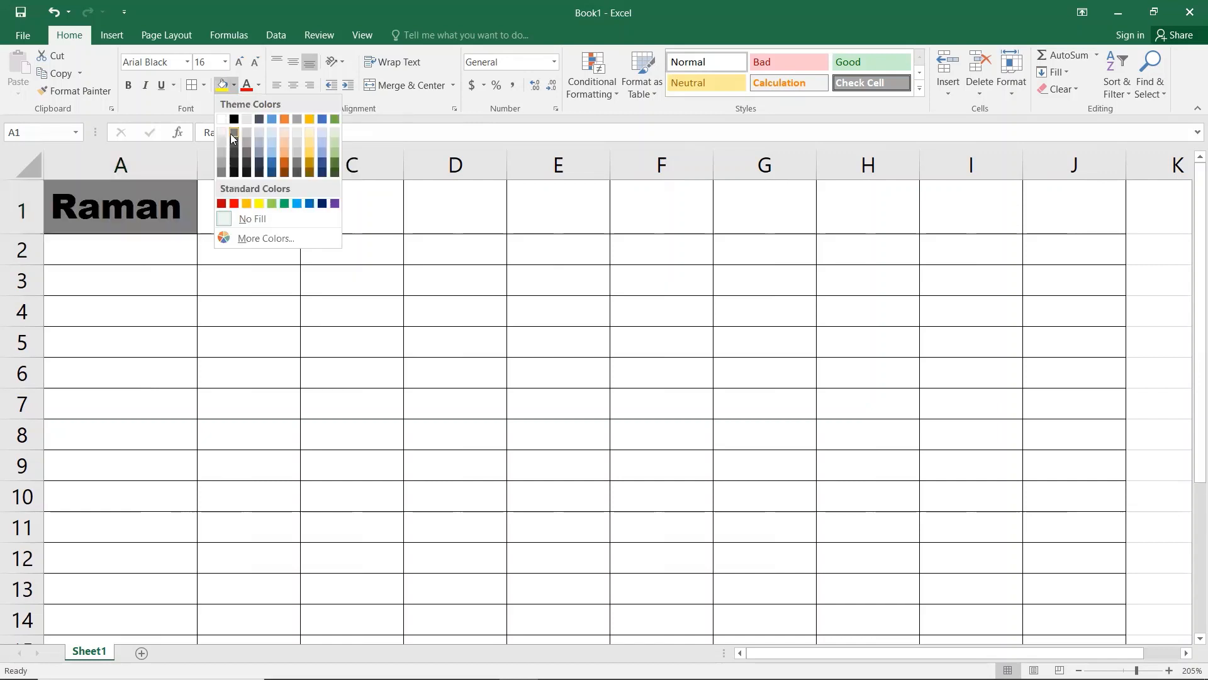
pyautogui.click(265, 201)
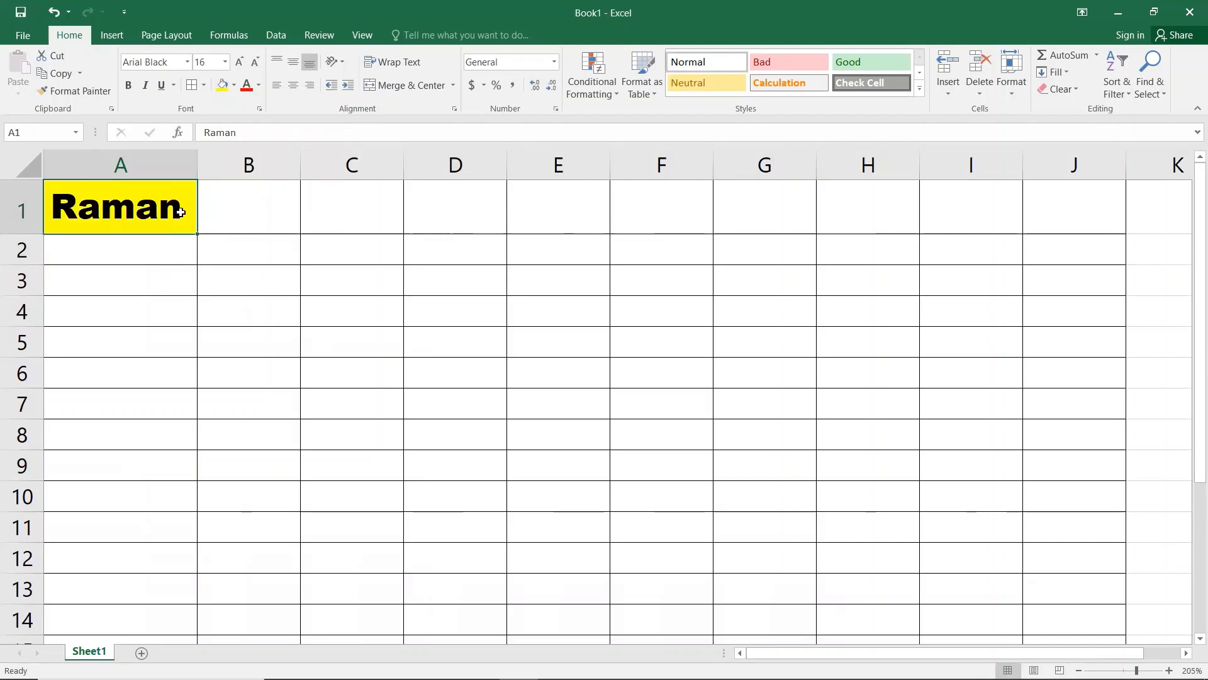
pyautogui.click(258, 85)
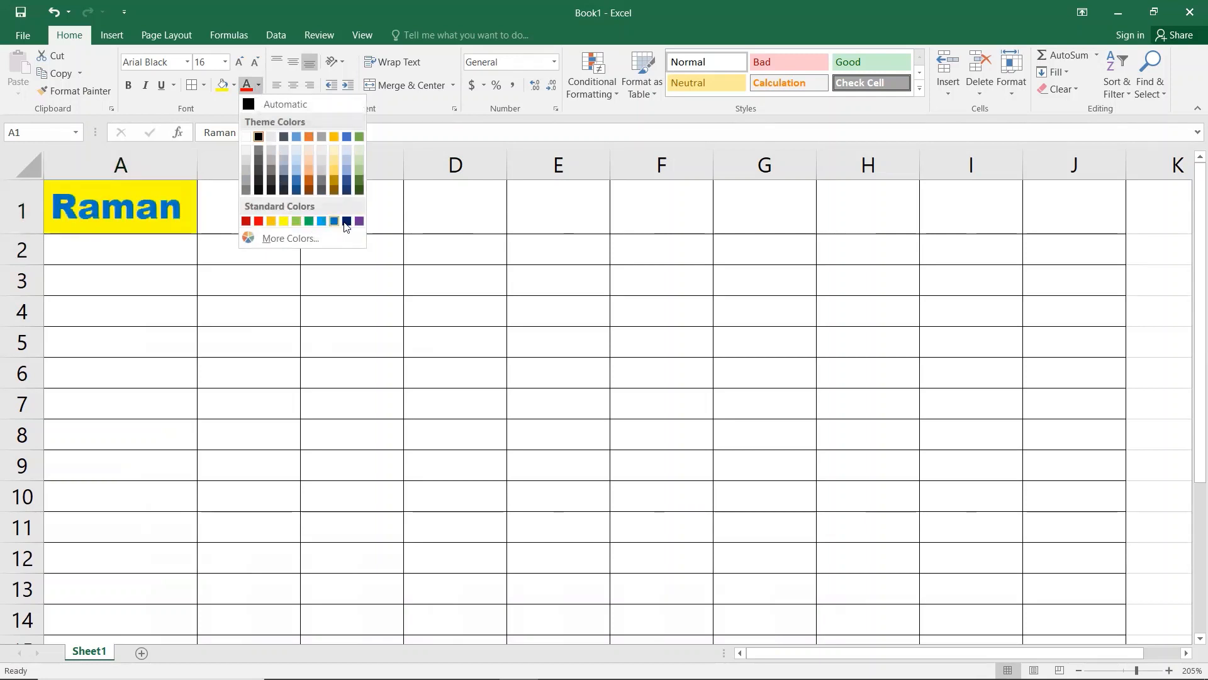
pyautogui.click(348, 221)
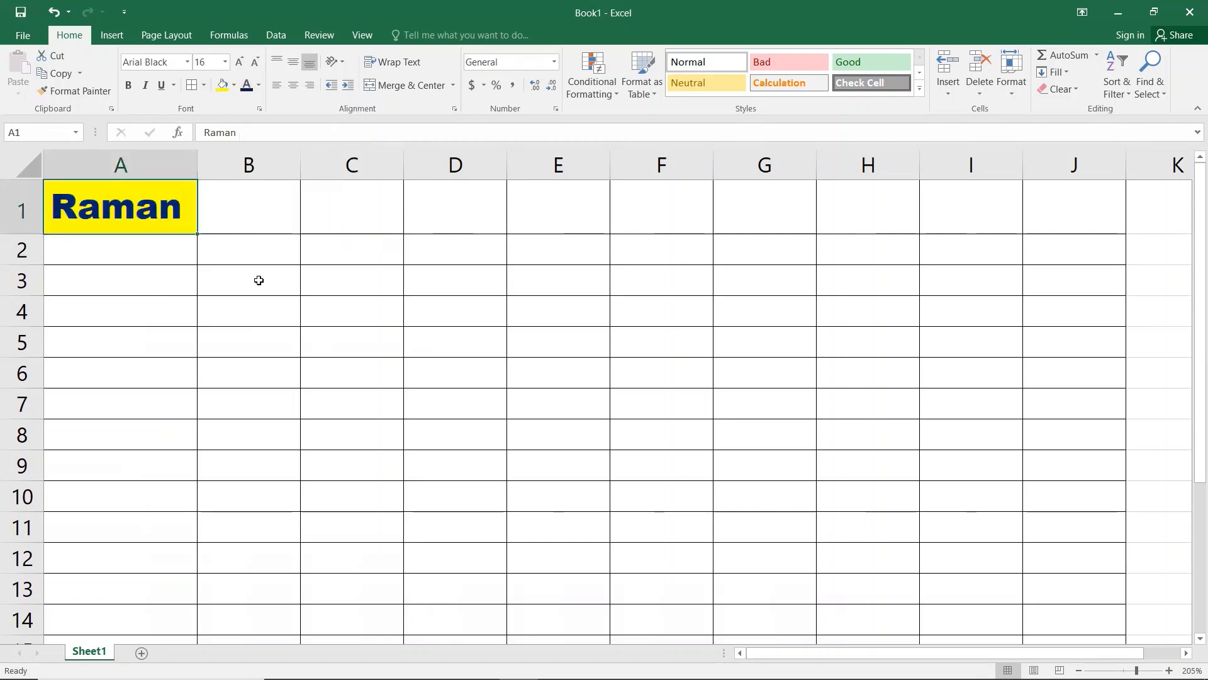
# Step: Enlarge A1's text to size 22, then shrink it back to 16
pyautogui.click(238, 63)
pyautogui.click(238, 63)
pyautogui.click(238, 63)
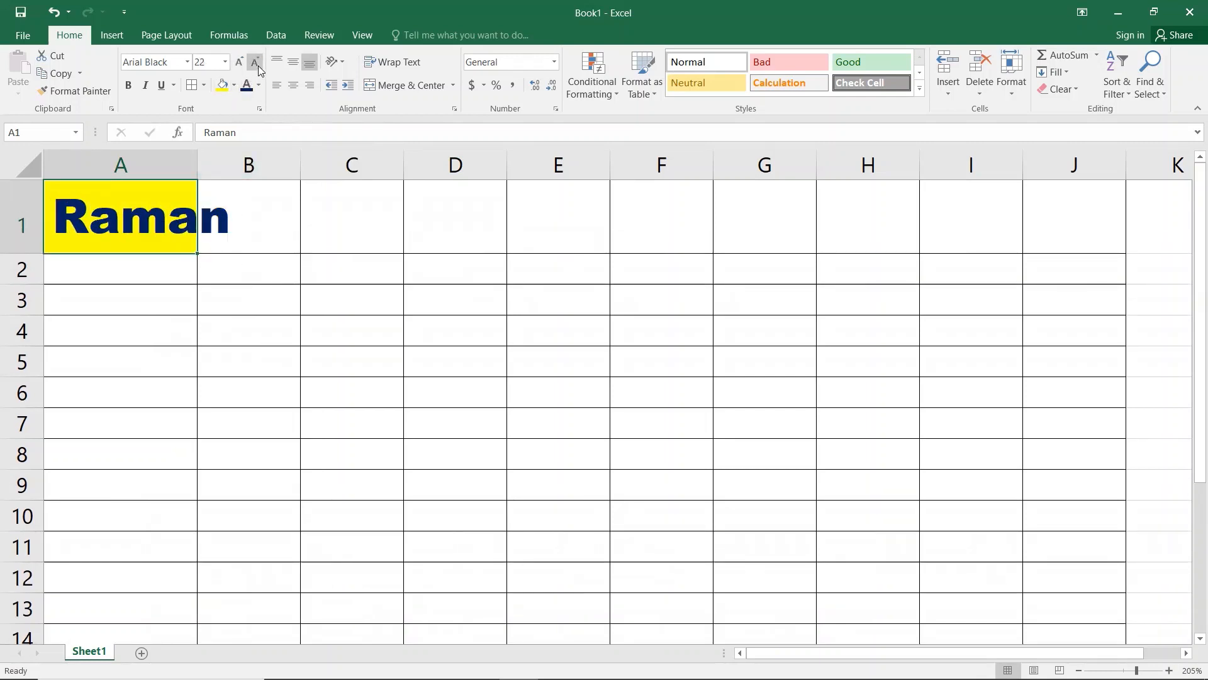
pyautogui.click(258, 65)
pyautogui.click(258, 65)
pyautogui.click(258, 65)
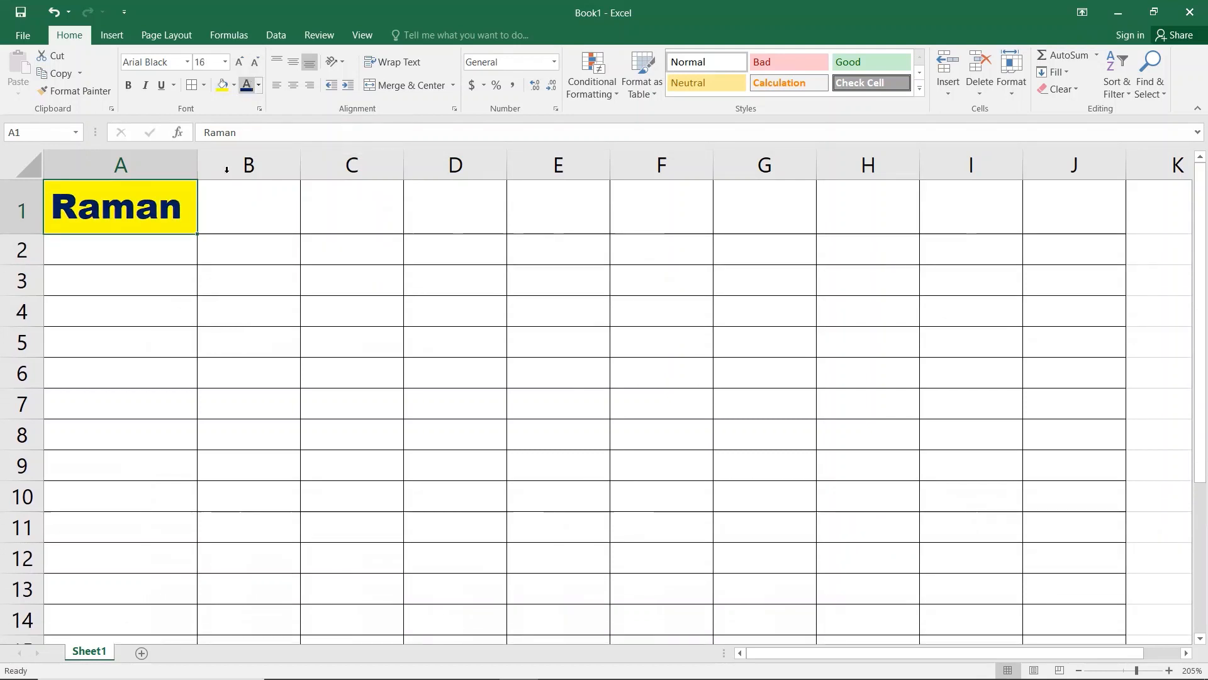
# Step: Widen column A, make row 1 taller, and center A1's text horizontally
pyautogui.moveTo(201, 164); pyautogui.dragTo(307, 173)
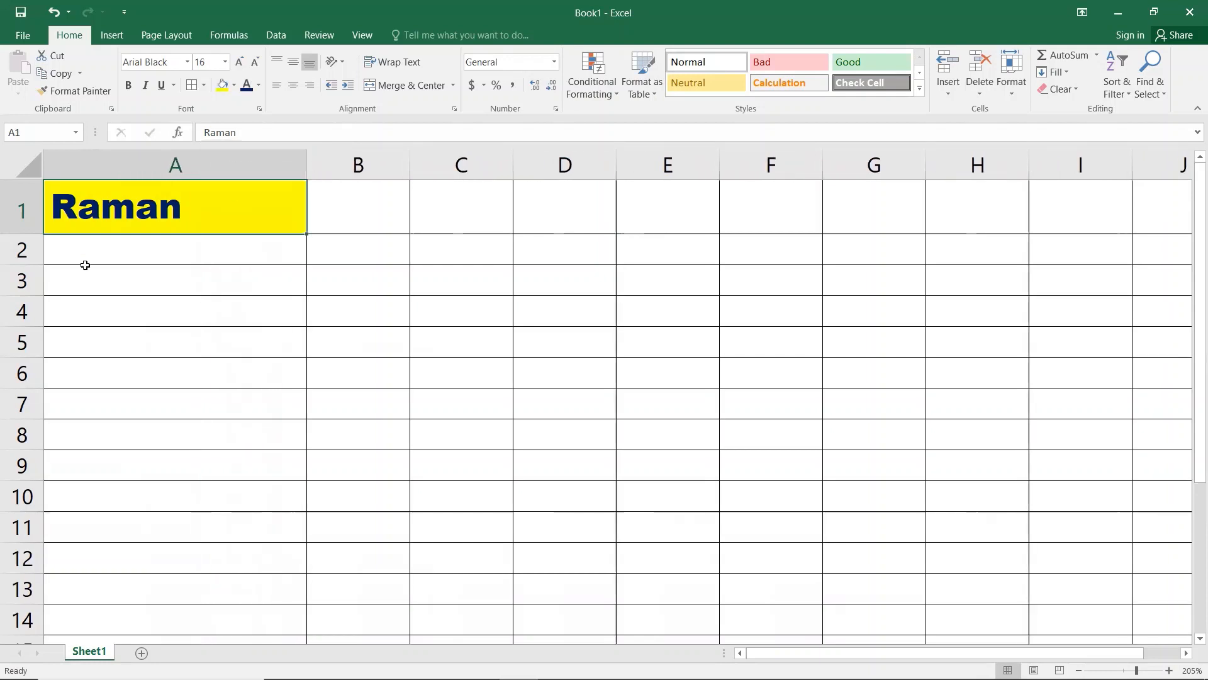
pyautogui.moveTo(36, 234); pyautogui.dragTo(37, 285)
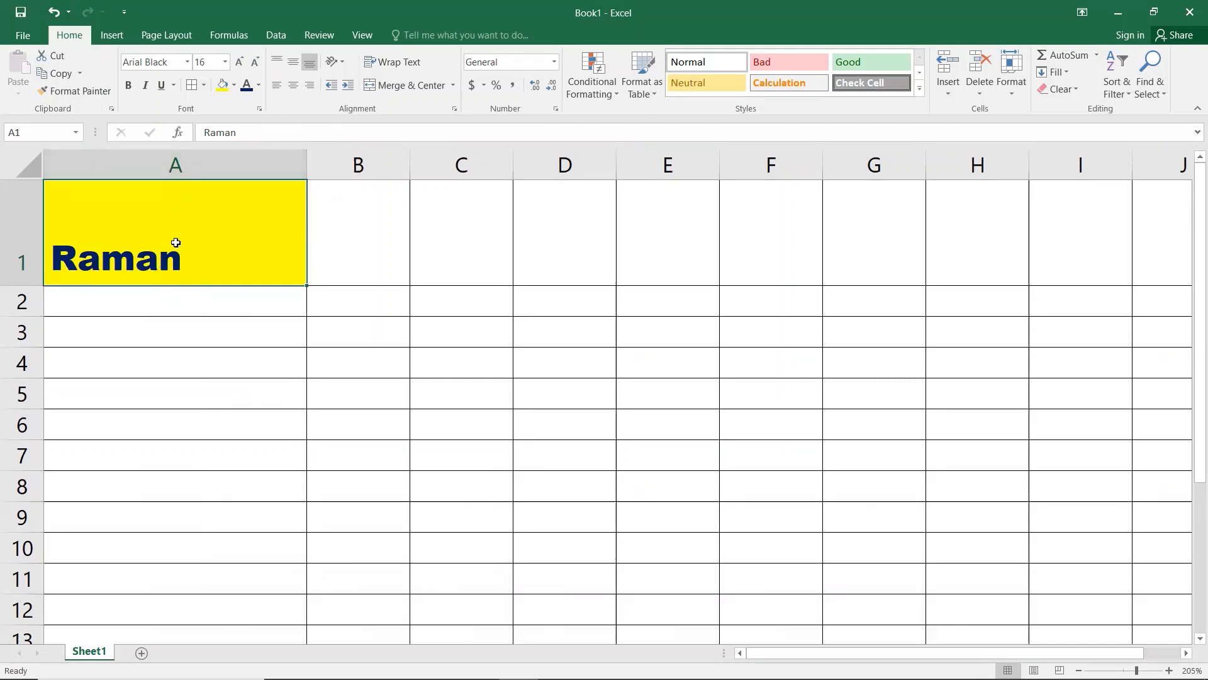
pyautogui.click(290, 89)
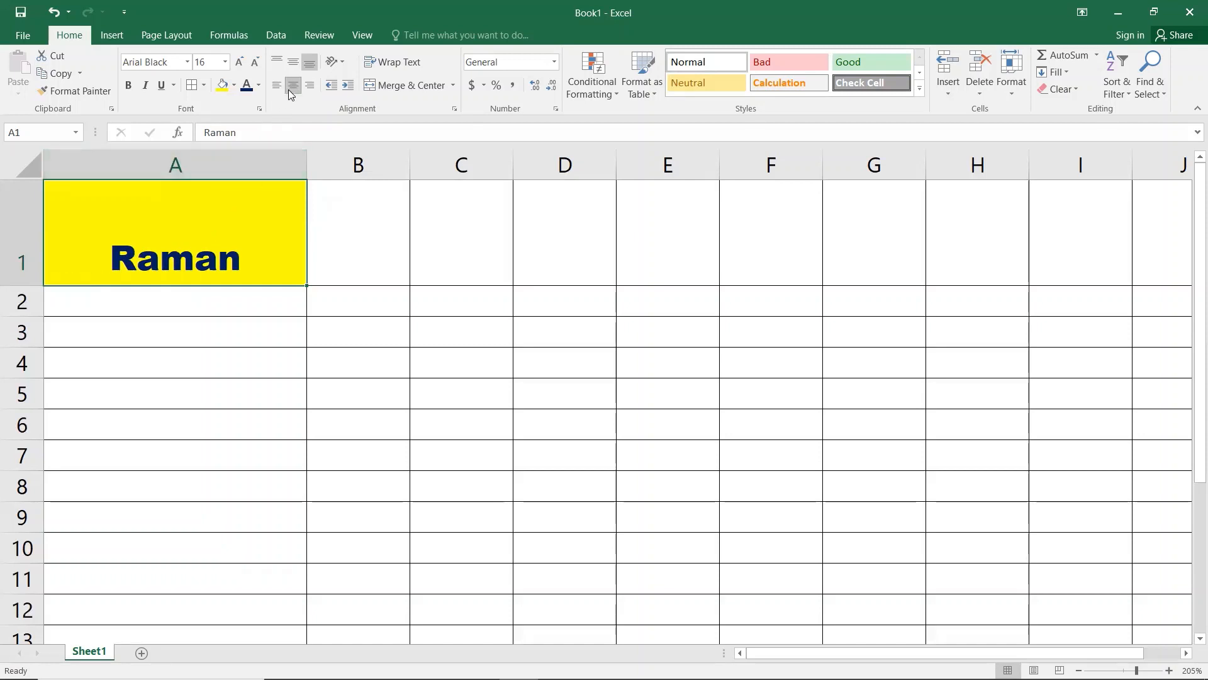
pyautogui.click(307, 95)
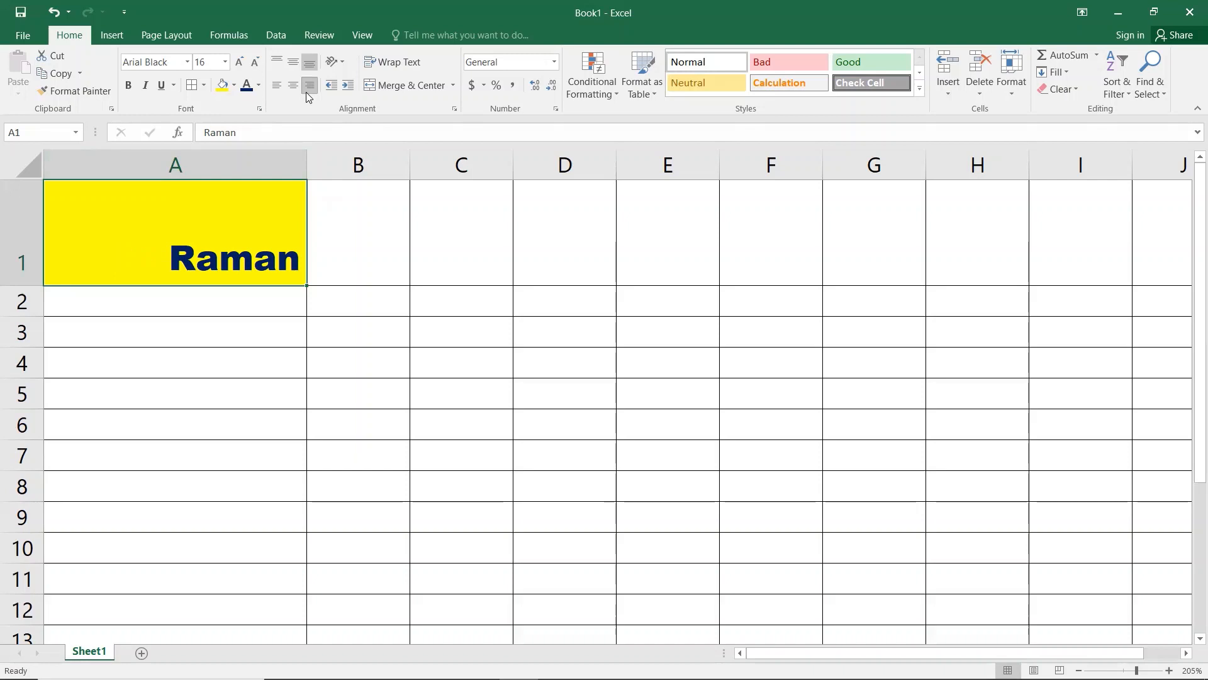
pyautogui.click(295, 90)
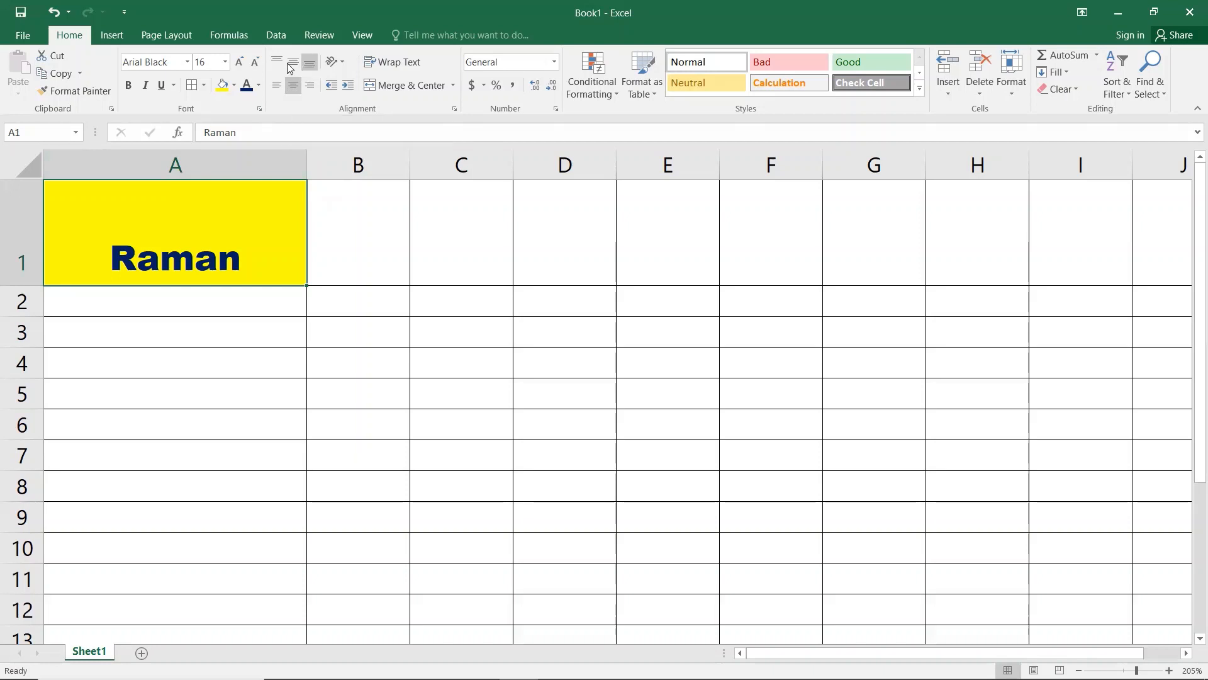
# Step: Set A1's vertical alignment, trying top before returning to the middle
pyautogui.click(287, 62)
pyautogui.click(278, 62)
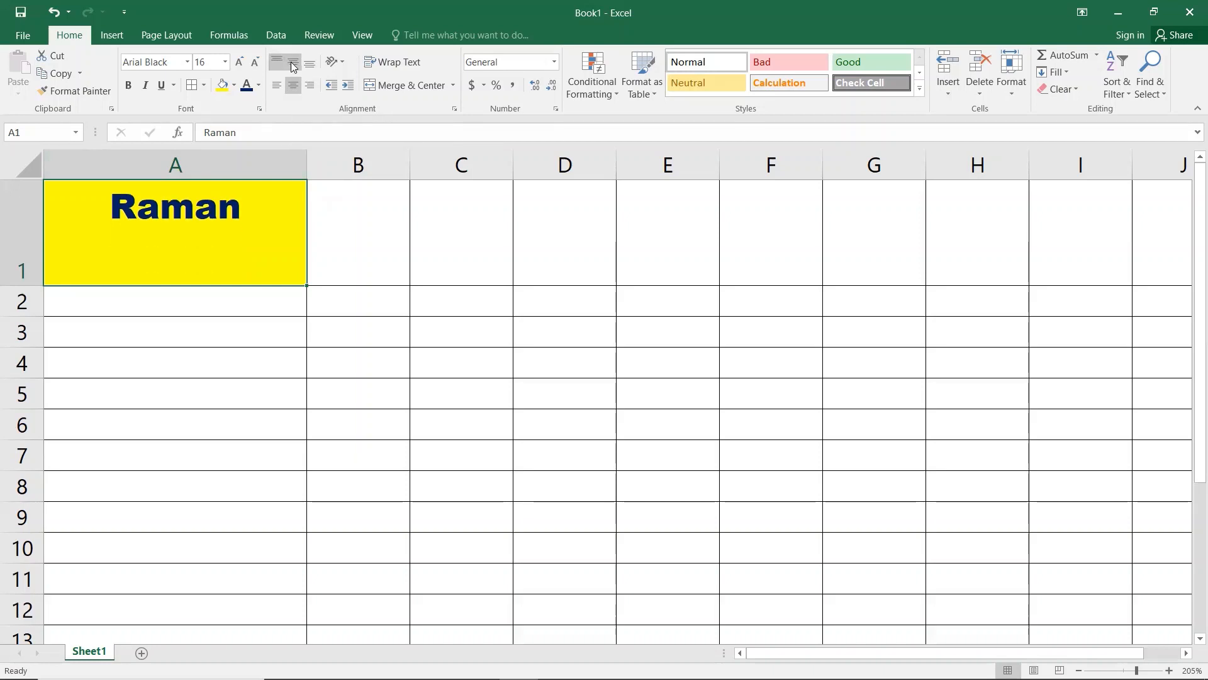
pyautogui.click(294, 64)
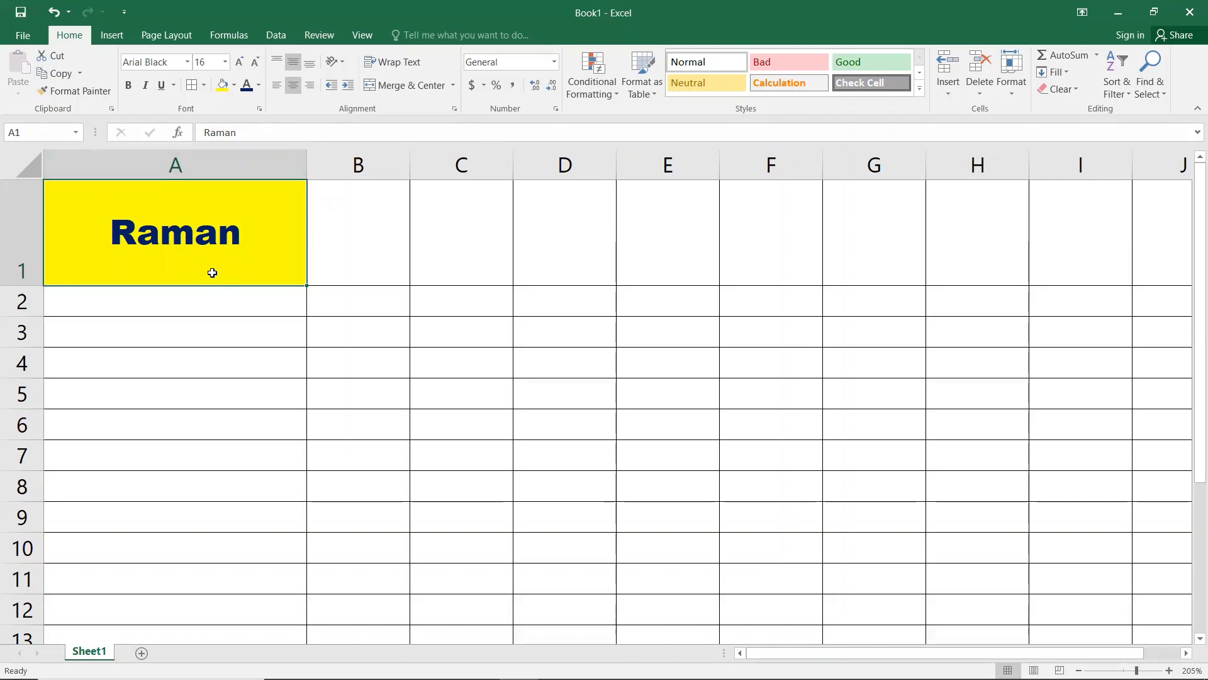
# Step: Undo A1's alignment changes with the Alt+H alignment shortcuts
pyautogui.hotkey('alt', 'h')
pyautogui.press('a')
pyautogui.press('t')
pyautogui.hotkey('alt', 'h')
pyautogui.press('a')
pyautogui.press('b')
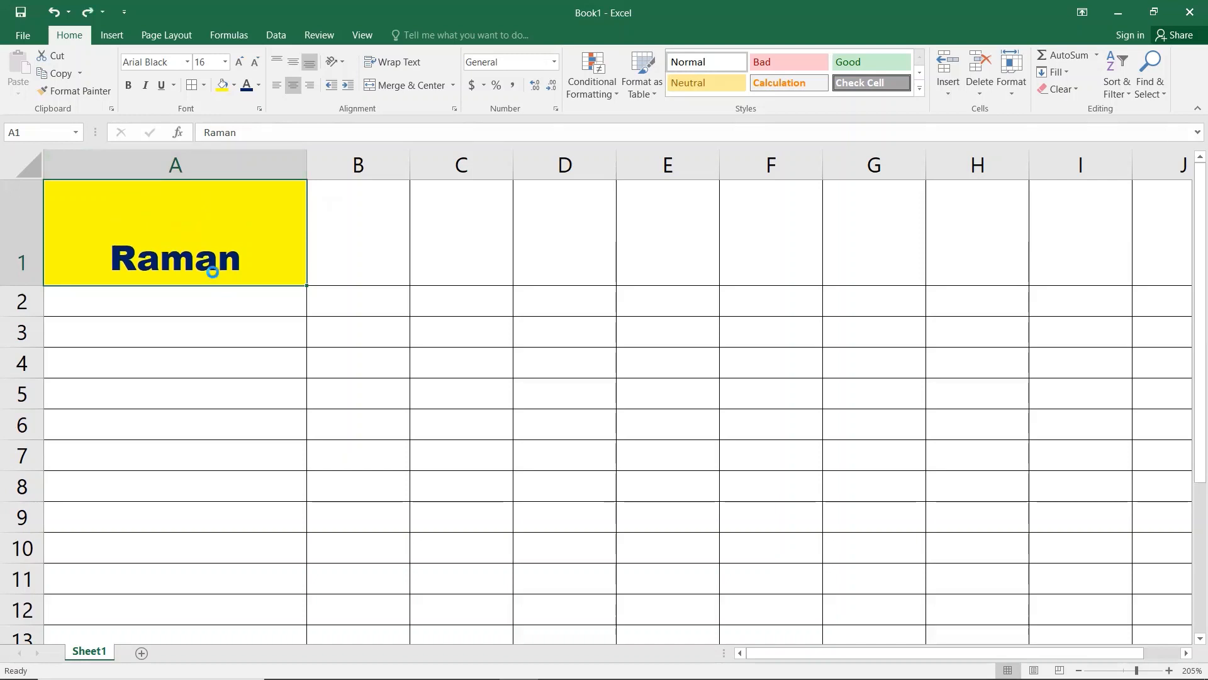
pyautogui.hotkey('alt', 'h')
pyautogui.press('a')
pyautogui.press('r')
pyautogui.hotkey('alt', 'h')
pyautogui.press('a')
pyautogui.press('l')
# Step: Undo the colours and column/row enlargement, then reduce A1's text to size 11
pyautogui.hotkey('ctrl', 'z')
pyautogui.hotkey('ctrl', 'z')
pyautogui.hotkey('ctrl', 'z')
pyautogui.hotkey('ctrl', 'z')
pyautogui.hotkey('ctrl', 'z')
pyautogui.hotkey('ctrl', 'z')
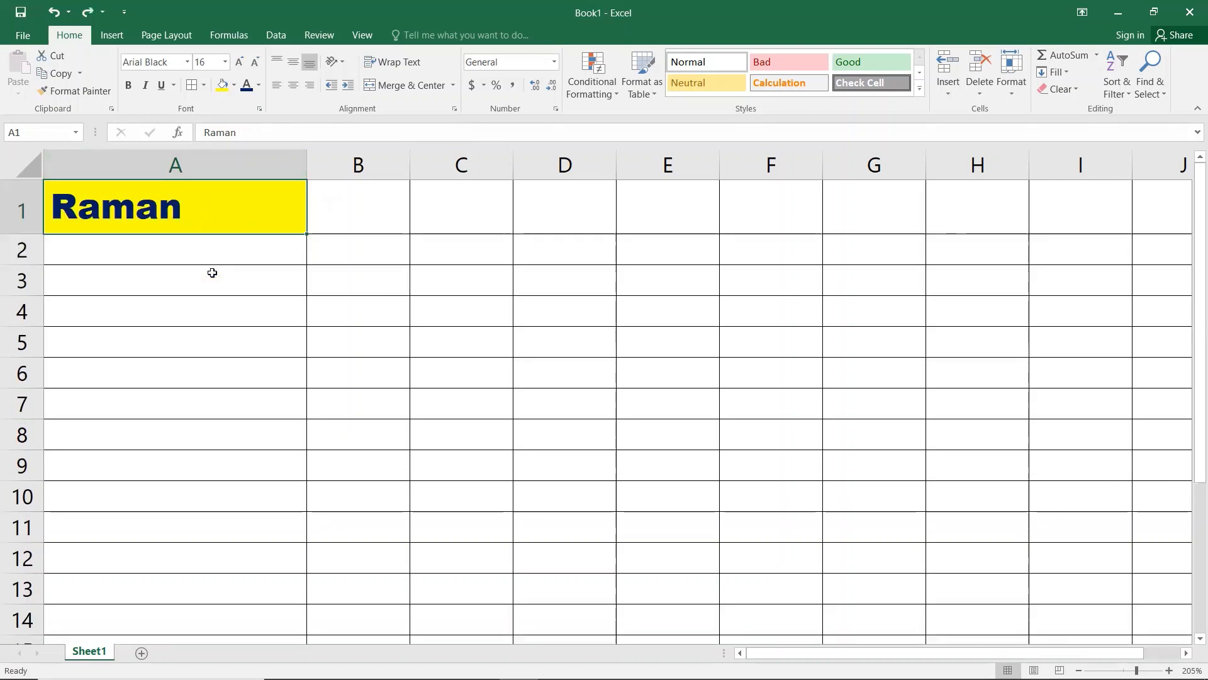
pyautogui.hotkey('ctrl', 'z')
pyautogui.hotkey('ctrl', 'z')
pyautogui.hotkey('ctrl', 'z')
pyautogui.hotkey('ctrl', 'z')
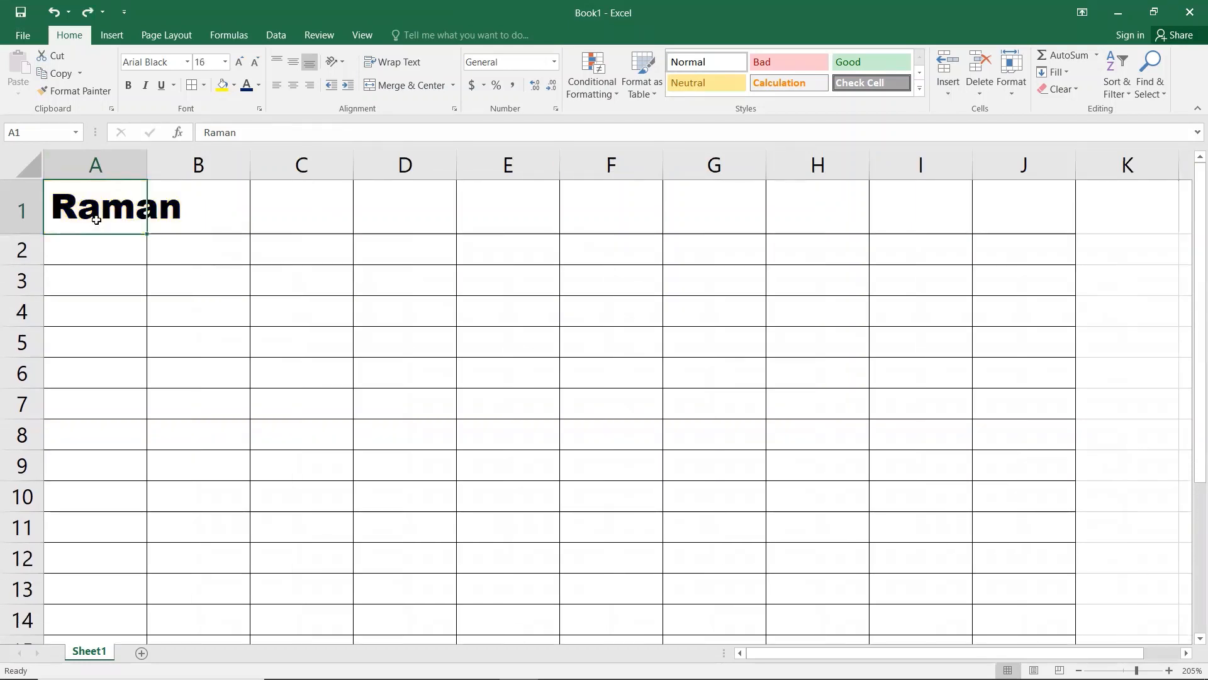
pyautogui.click(252, 66)
pyautogui.click(252, 65)
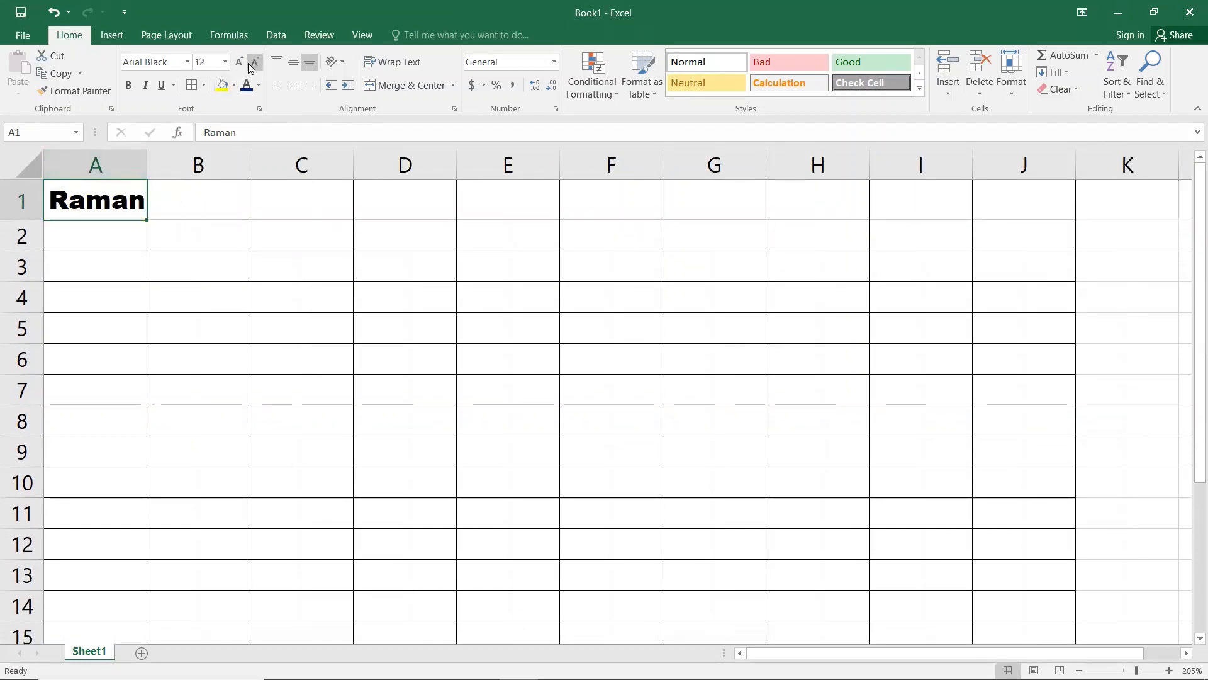
pyautogui.click(252, 65)
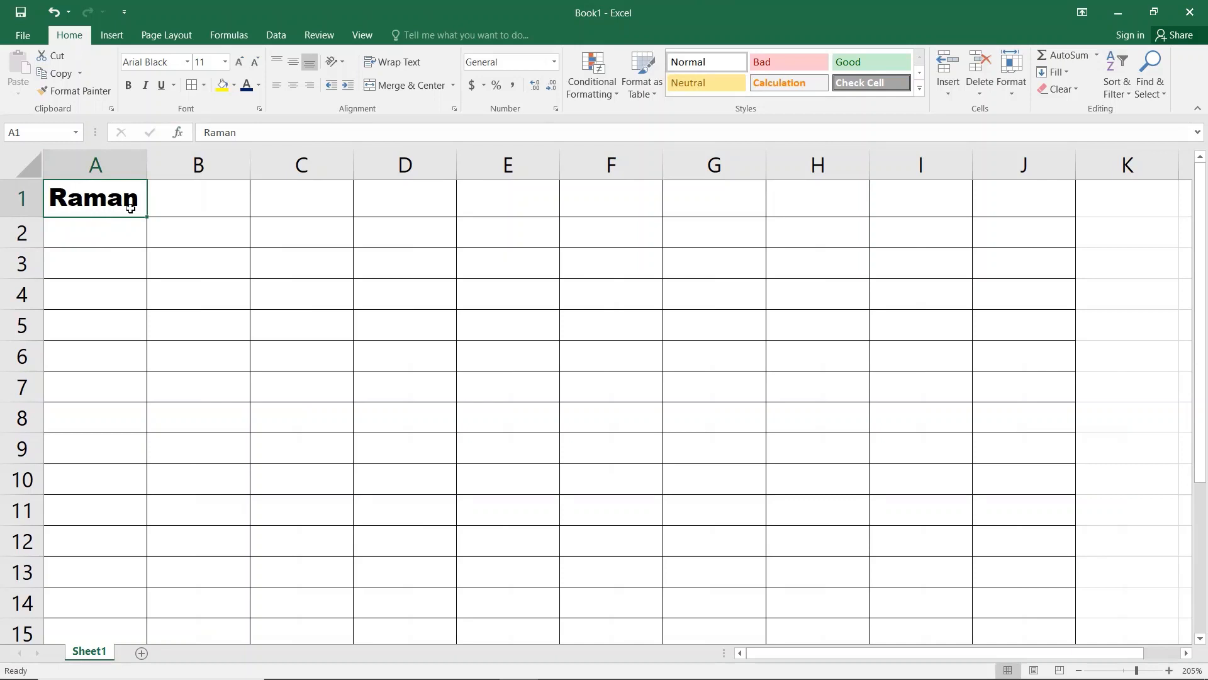
# Step: Replace A1's entry and type 1, 2, 3, 4, 6, 7, 8 across A1:G1
pyautogui.press('BackSpace')
pyautogui.write('1')
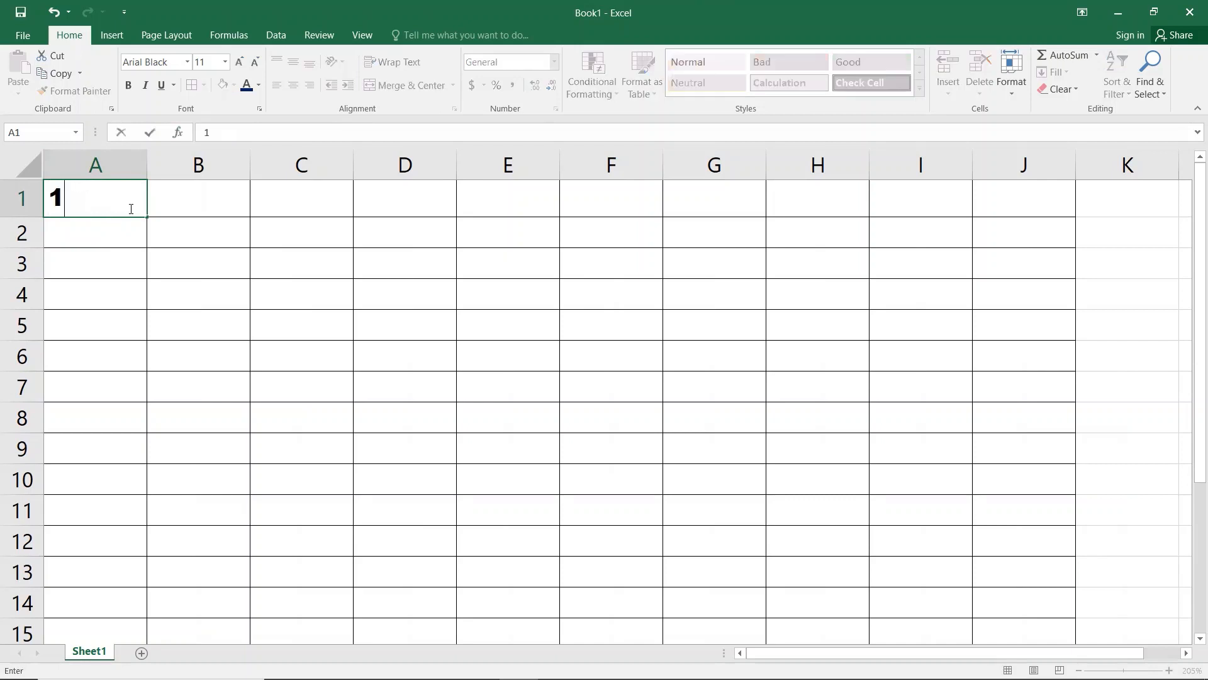
pyautogui.press('Tab')
pyautogui.write('2')
pyautogui.press('Tab')
pyautogui.write('3')
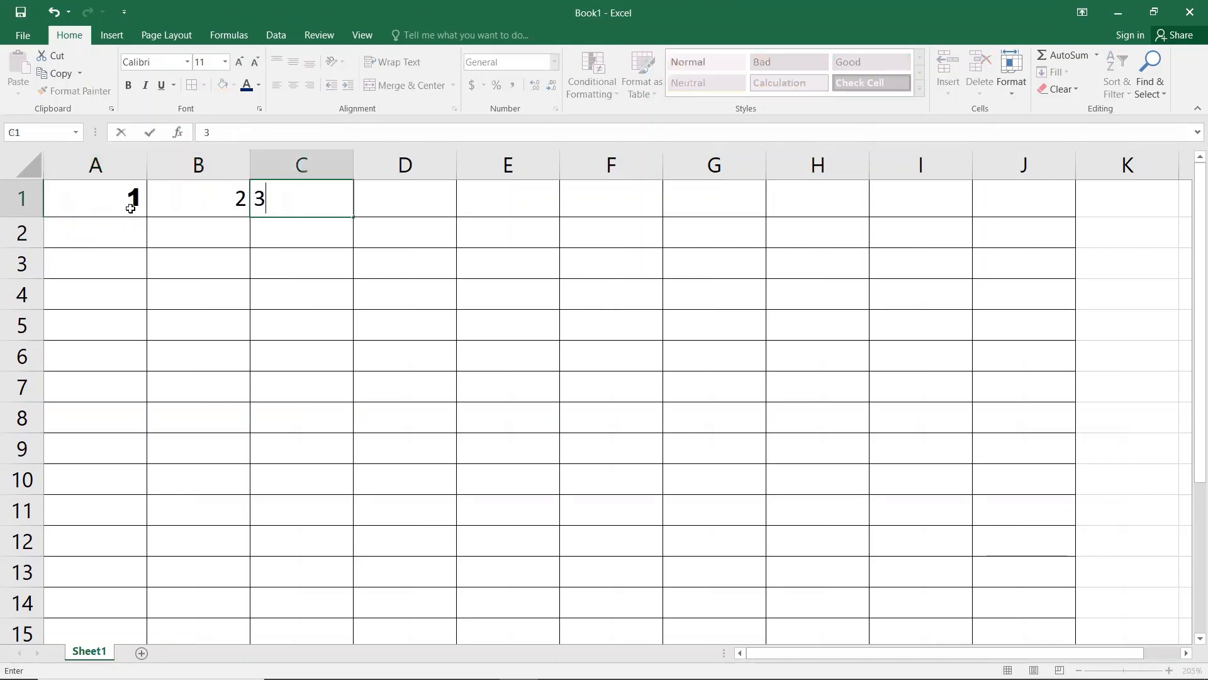
pyautogui.press('Tab')
pyautogui.write('4')
pyautogui.press('Tab')
pyautogui.write('6')
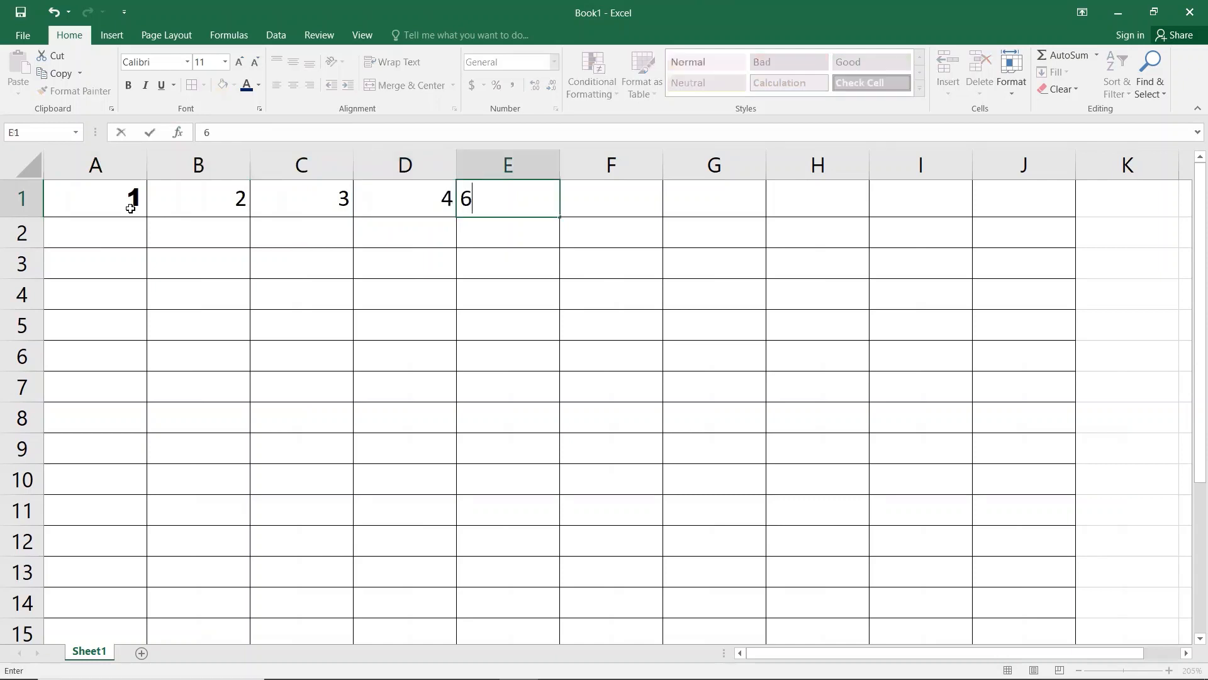
pyautogui.press('Tab')
pyautogui.write('7')
pyautogui.press('Tab')
pyautogui.write('8')
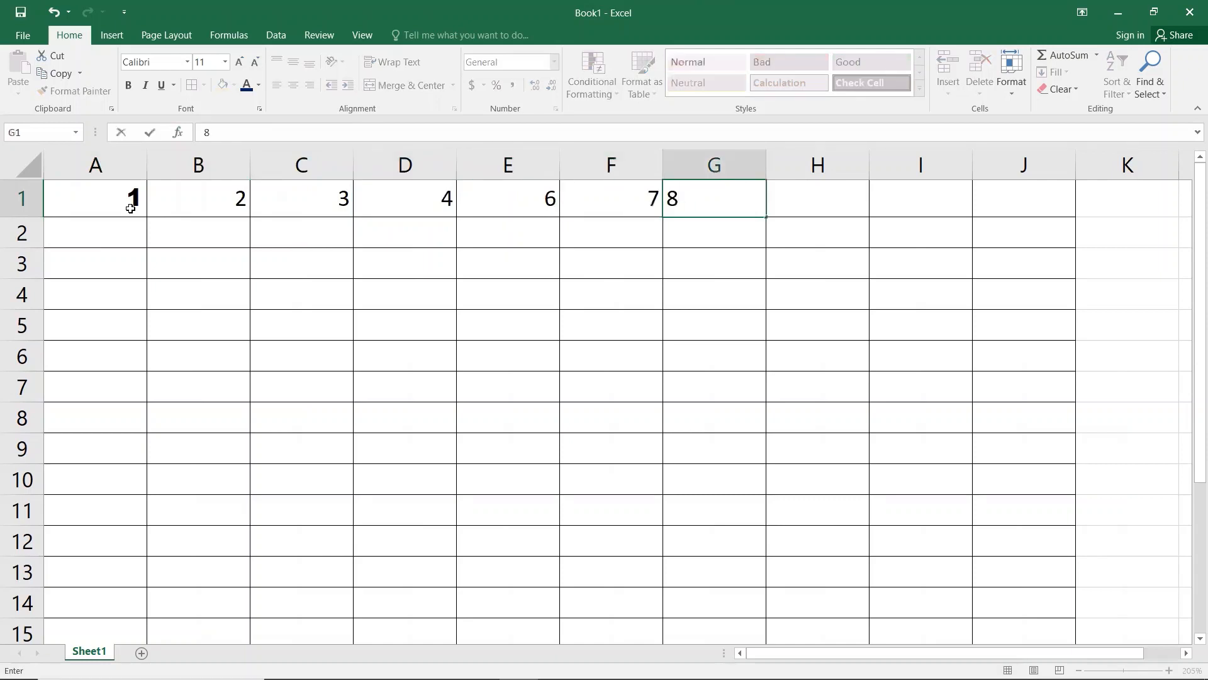
pyautogui.press('Return')
# Step: Move the selection to cell E1
pyautogui.press('Left')
pyautogui.press('Left')
pyautogui.press('Left')
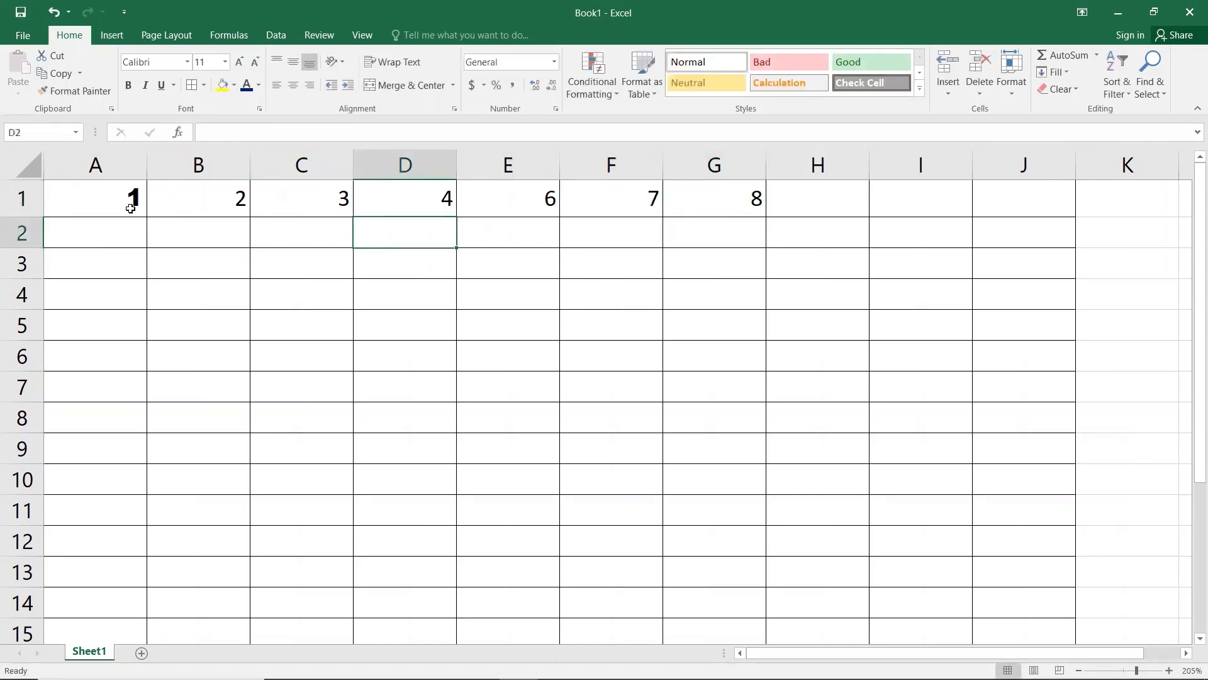
pyautogui.press('Up')
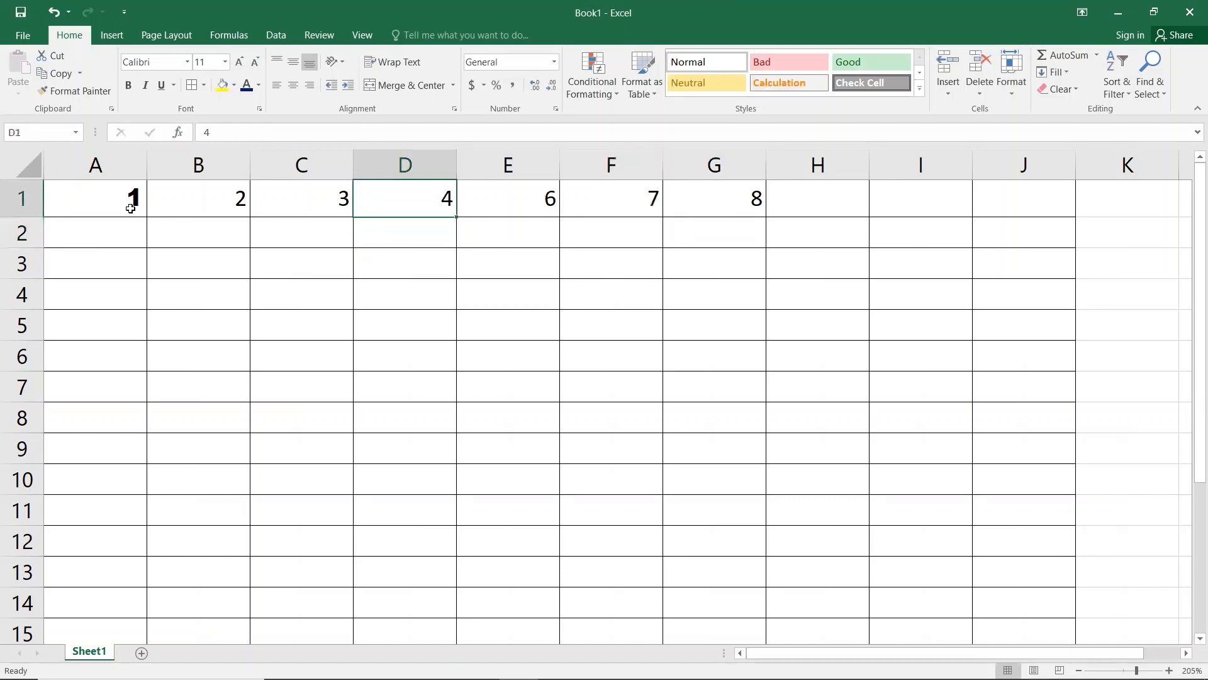
pyautogui.press('Right')
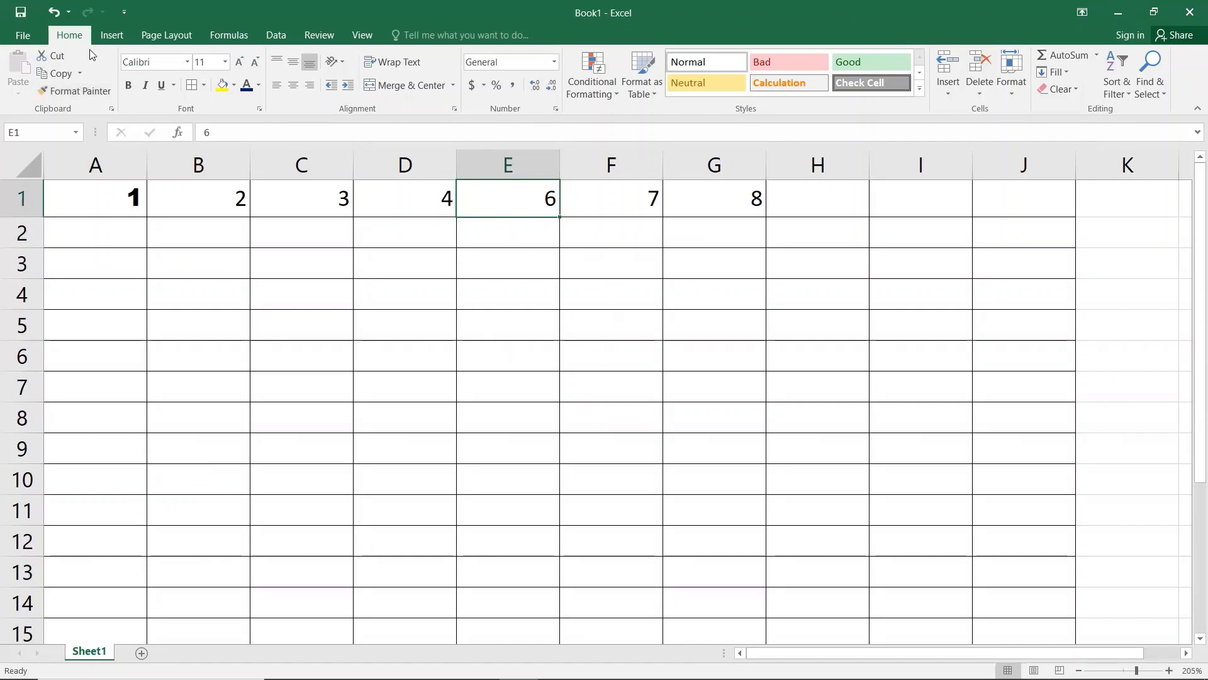
# Step: Dismiss the Insert dropdown and launch the On-Screen Keyboard via Win+R and osk
pyautogui.click(953, 89)
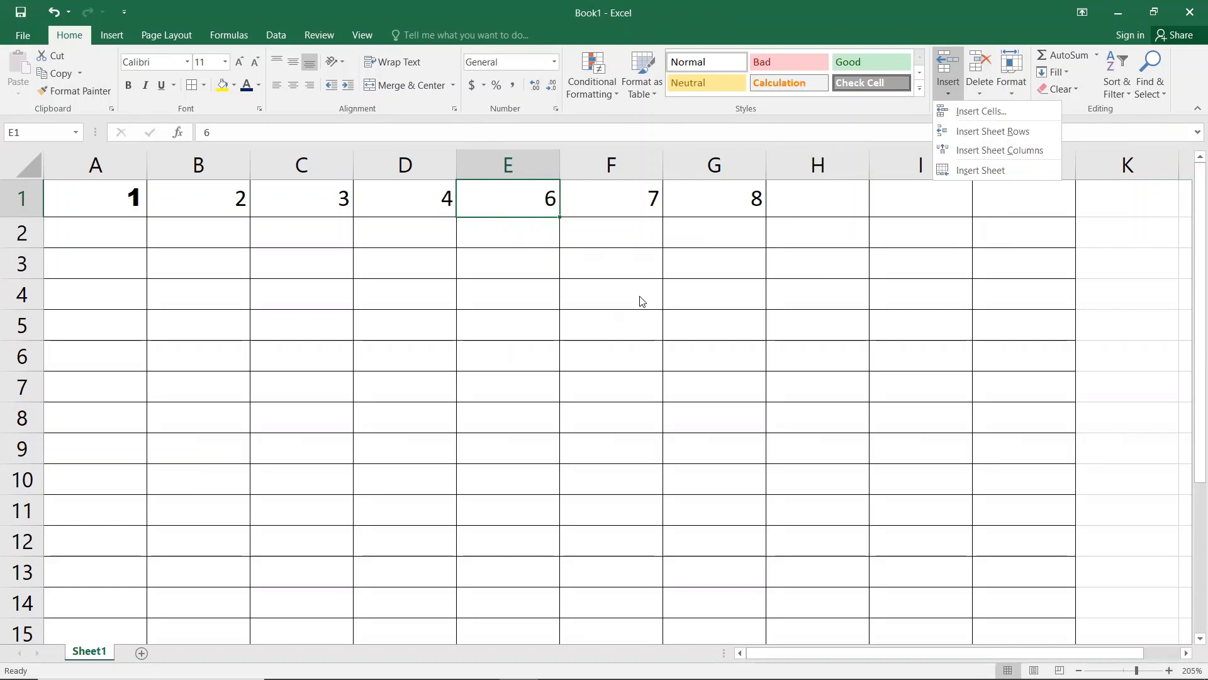
pyautogui.press('super+r')
pyautogui.write('o')
pyautogui.press('Return')
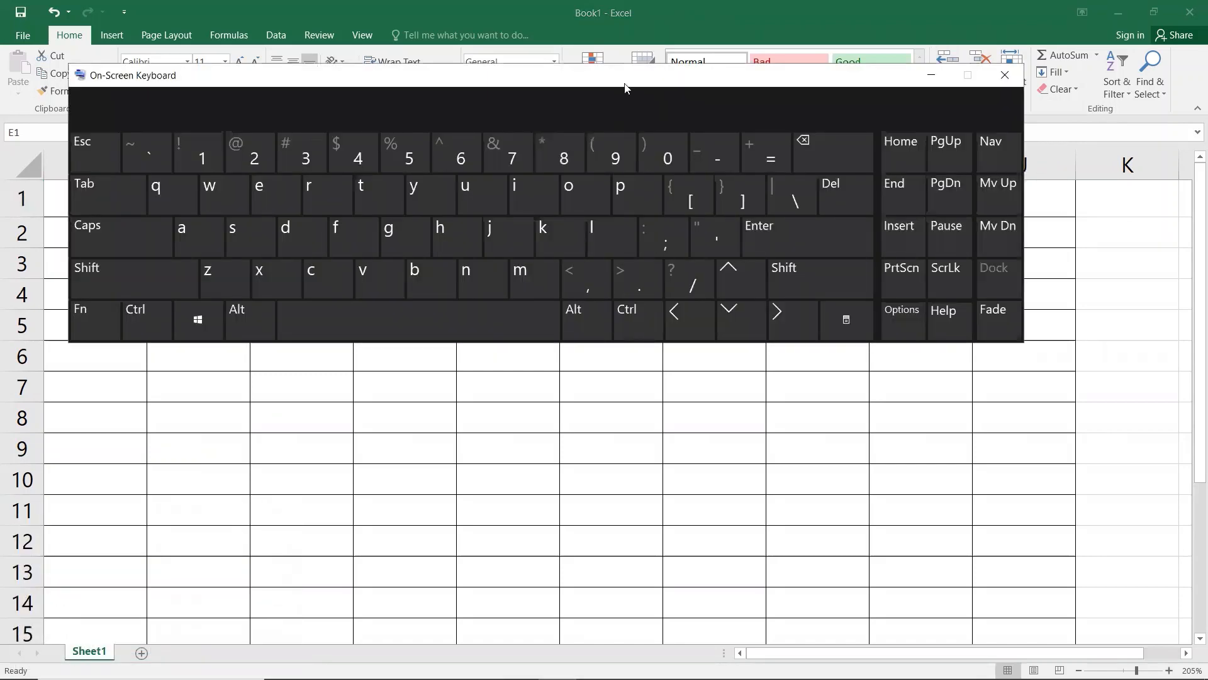
# Step: Close the On-Screen Keyboard, select E1, and open the Insert cells dialog with Ctrl+Shift+=
pyautogui.moveTo(610, 76); pyautogui.dragTo(684, 209)
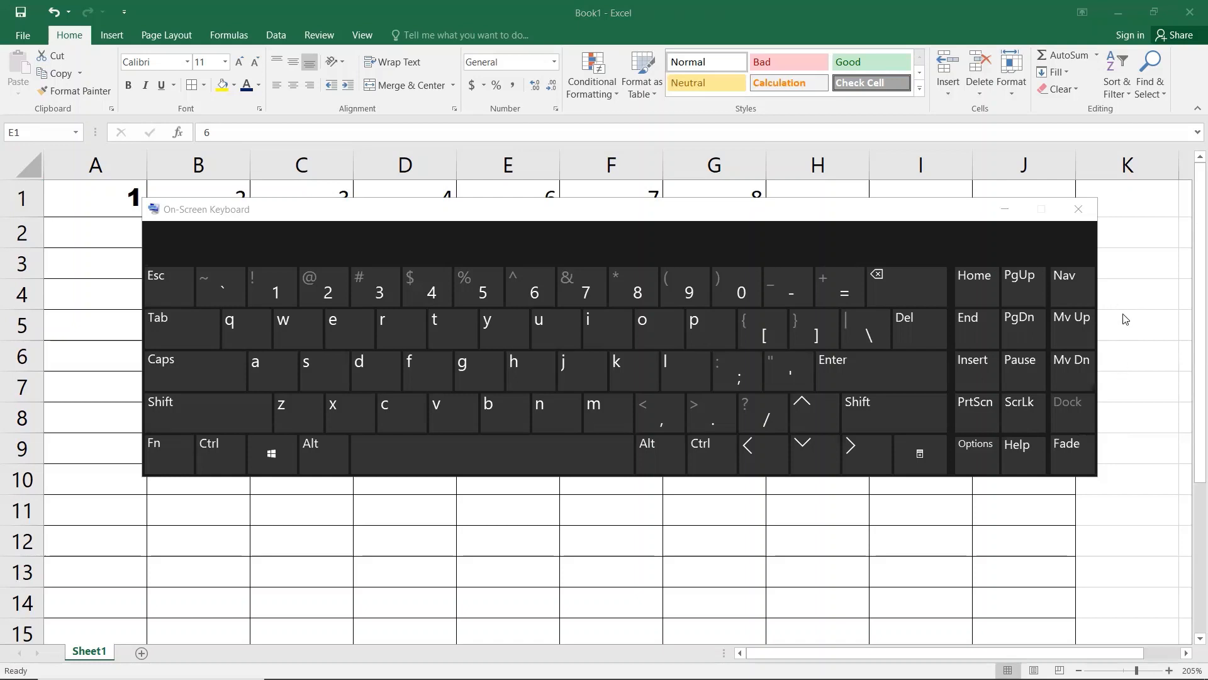
pyautogui.click(1078, 210)
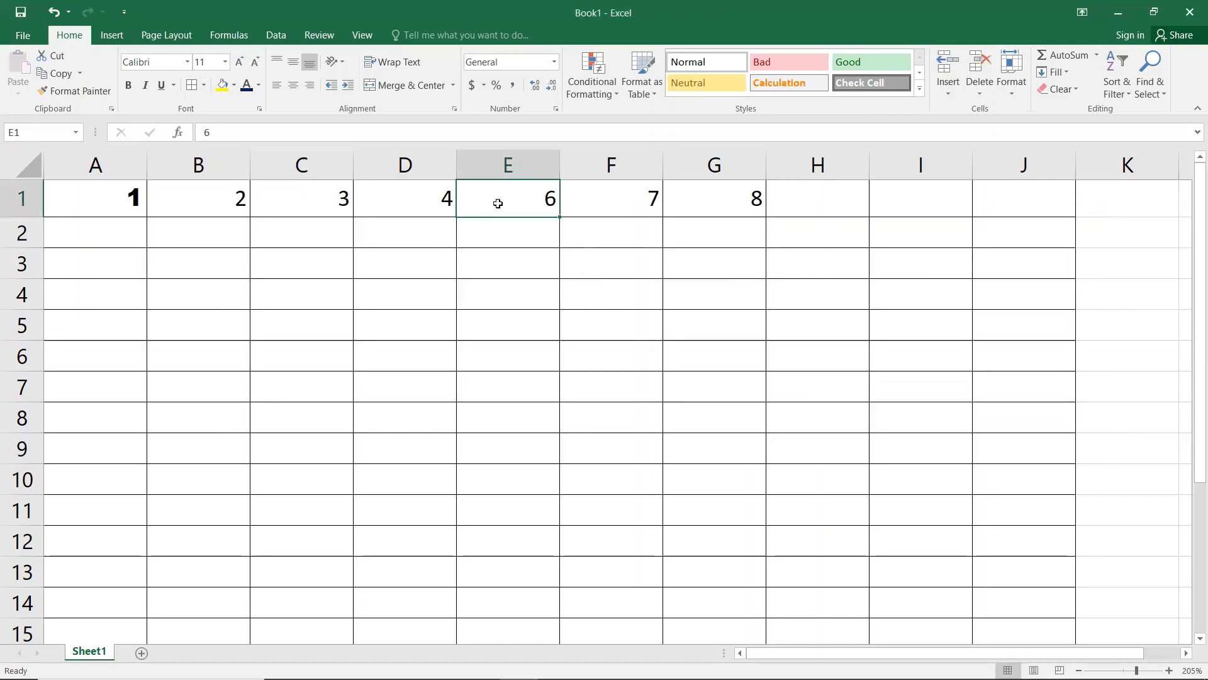
pyautogui.click(439, 209)
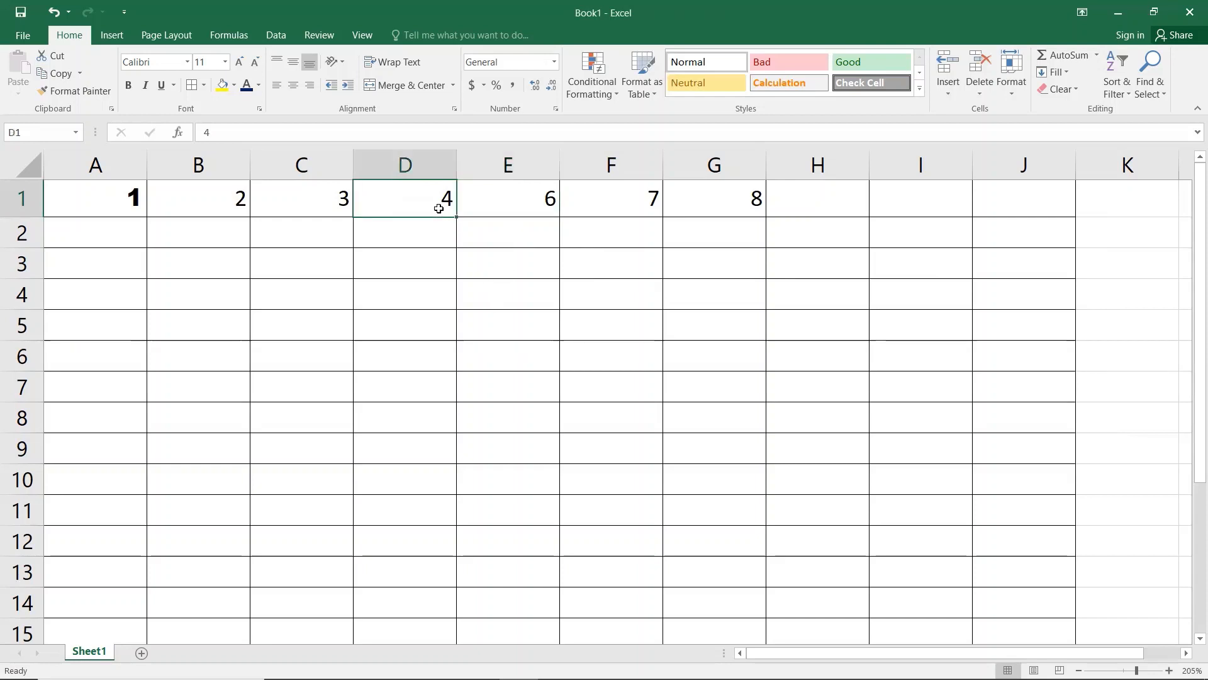
pyautogui.click(490, 197)
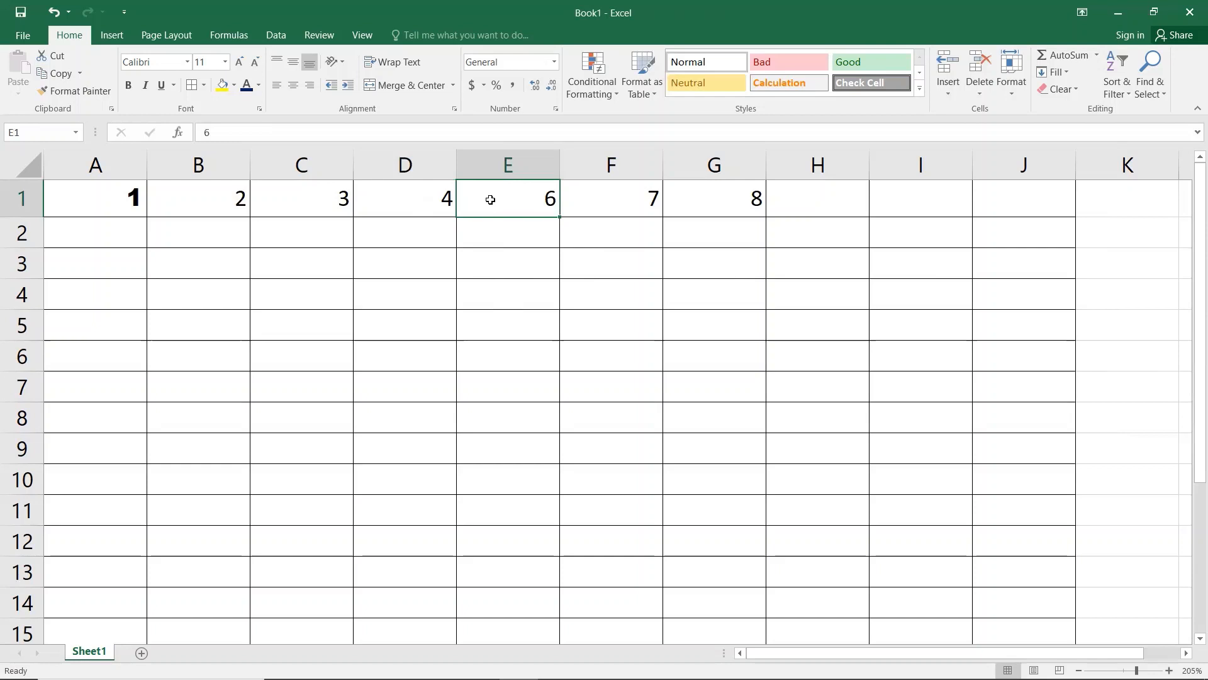
pyautogui.hotkey('ctrl', 'shift', '+')
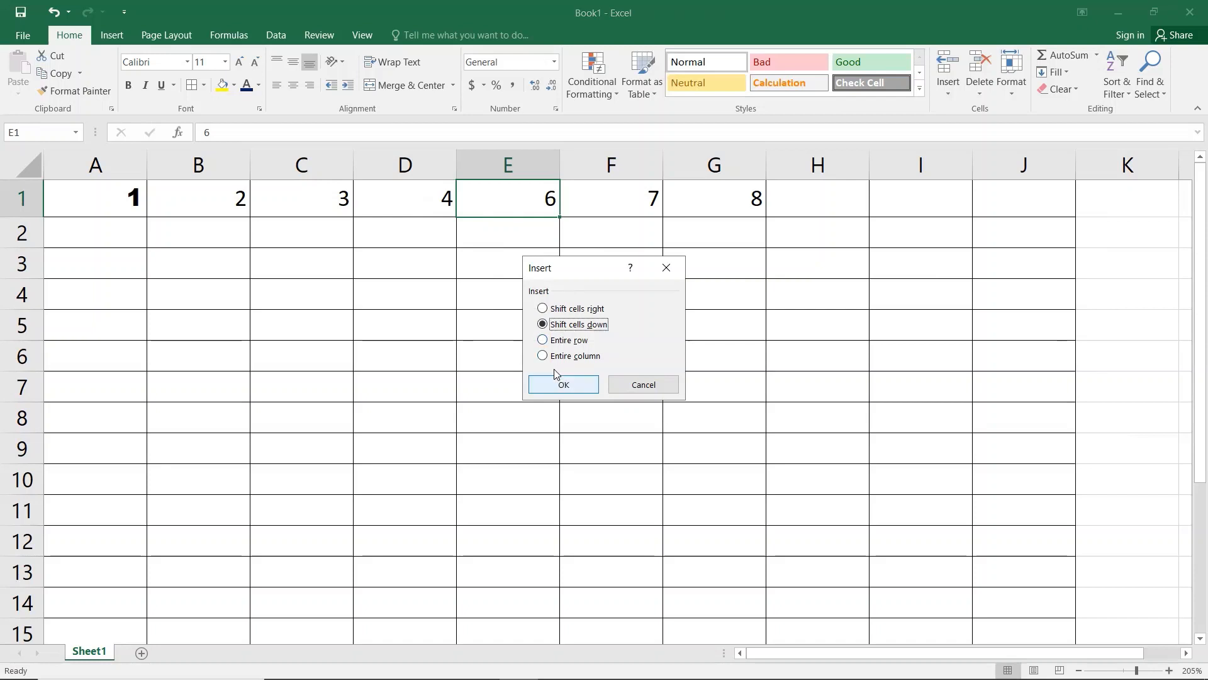
# Step: Insert an entire column at E via the dialog, enter 5, then undo it
pyautogui.click(544, 356)
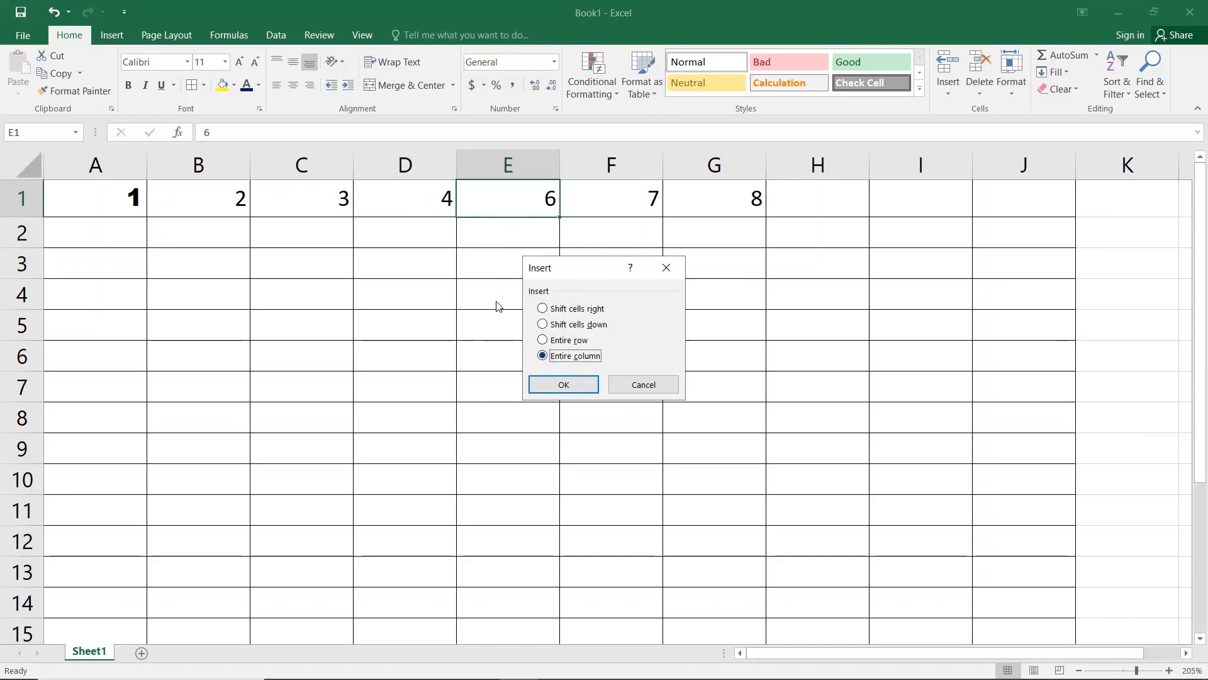
pyautogui.click(550, 386)
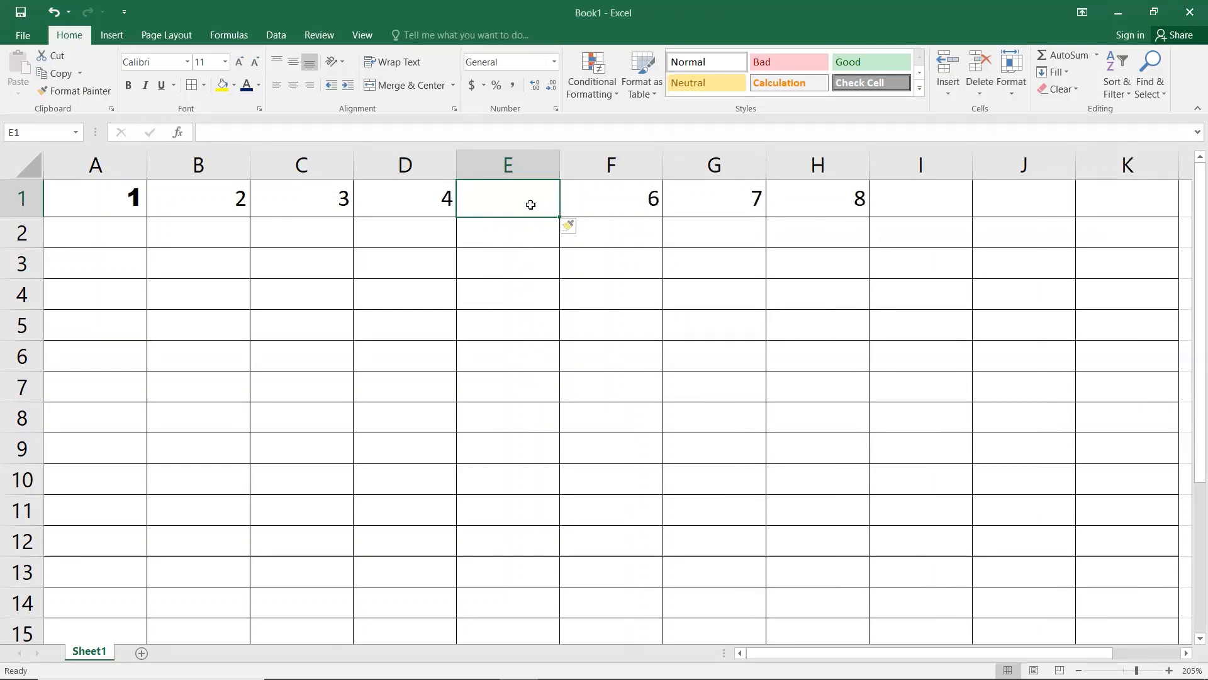
pyautogui.write('5')
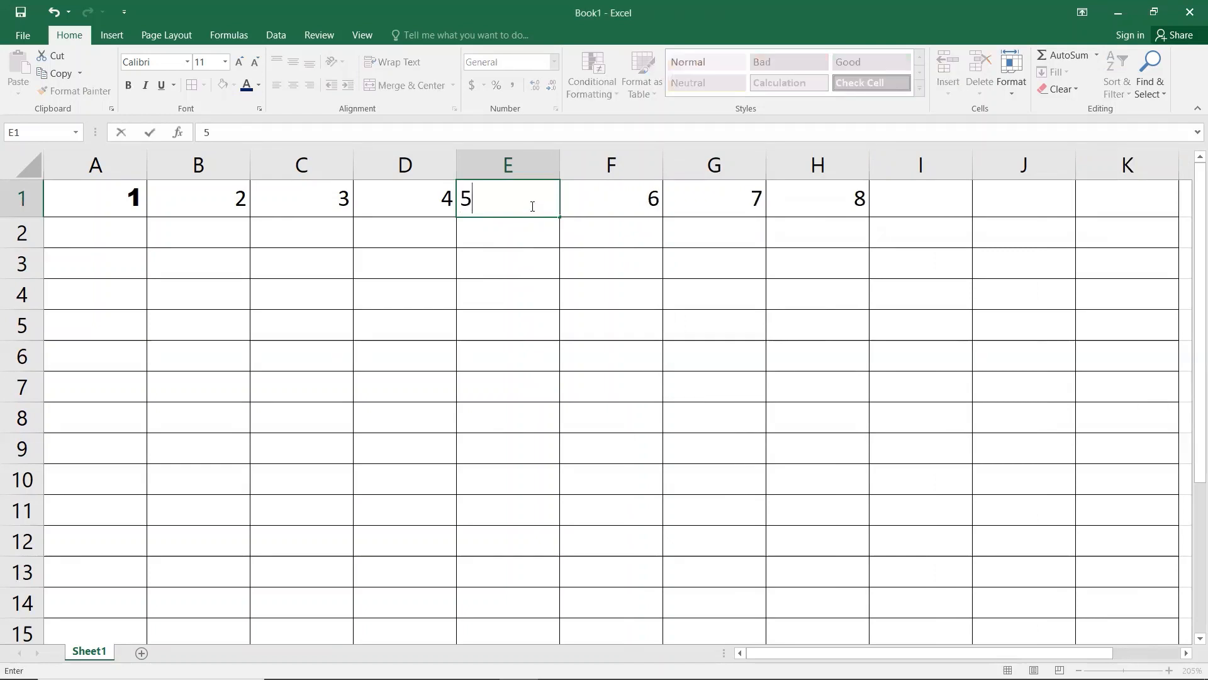
pyautogui.press('Return')
pyautogui.click(531, 205)
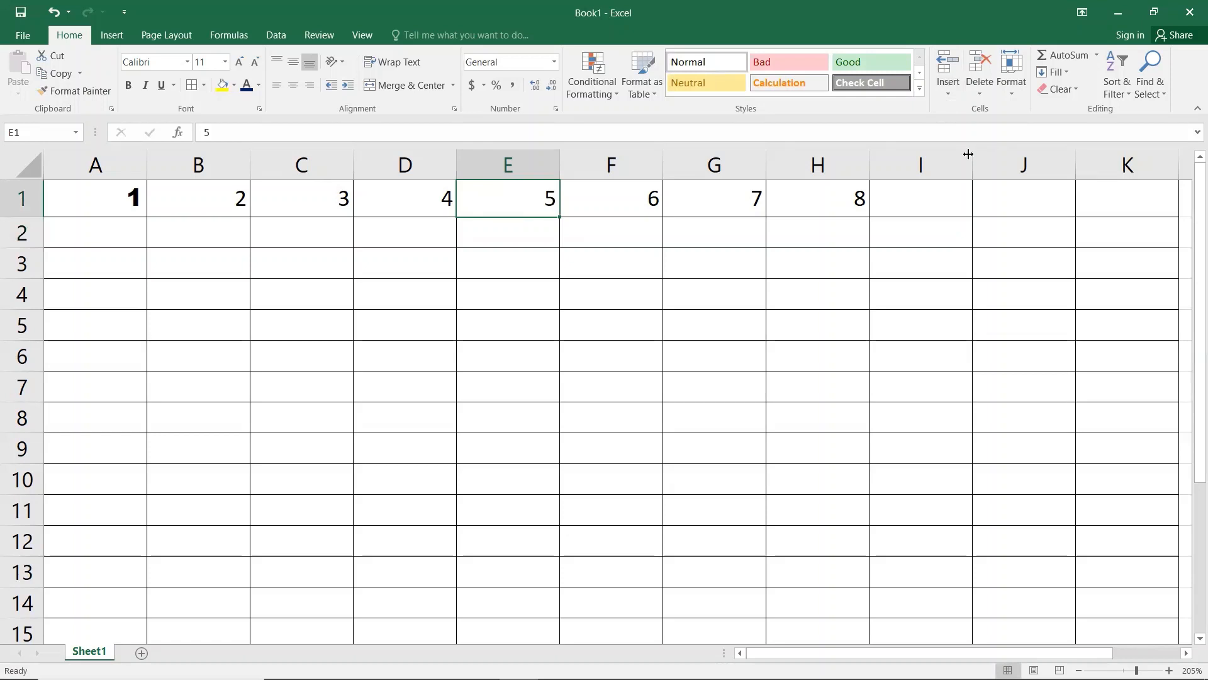
pyautogui.hotkey('ctrl', 'z')
pyautogui.hotkey('ctrl', 'z')
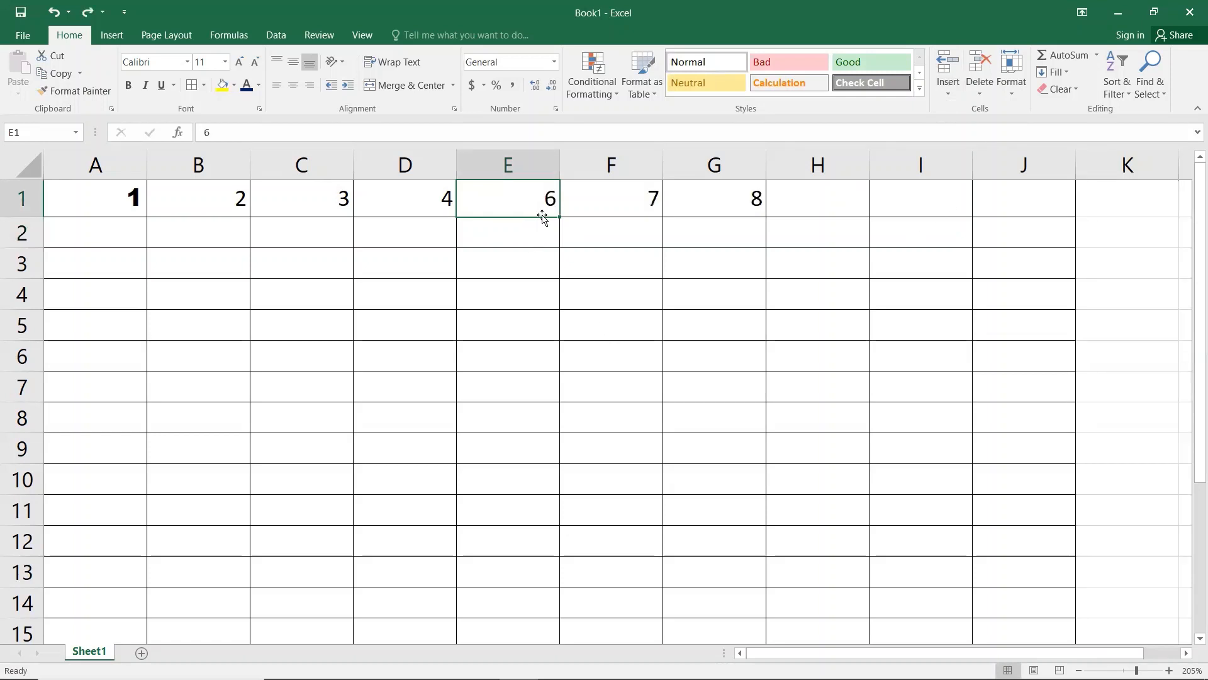
# Step: Insert a sheet column at E from the Insert menu and enter 5 in E1
pyautogui.click(949, 93)
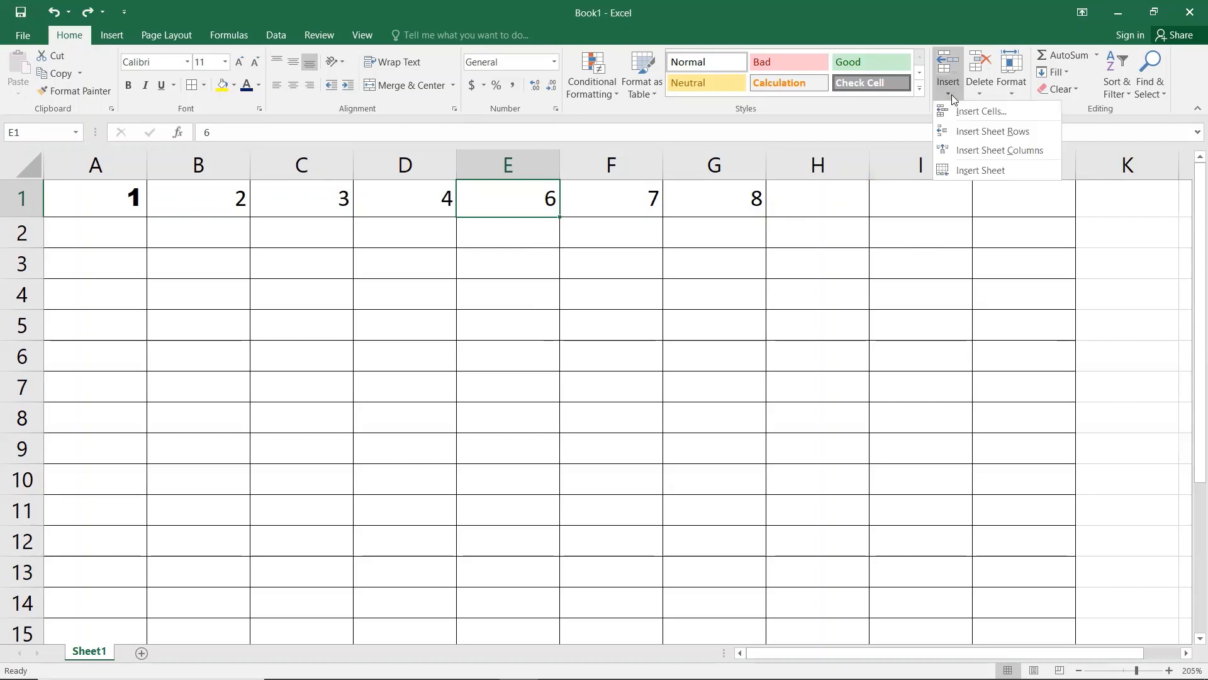
pyautogui.click(1003, 156)
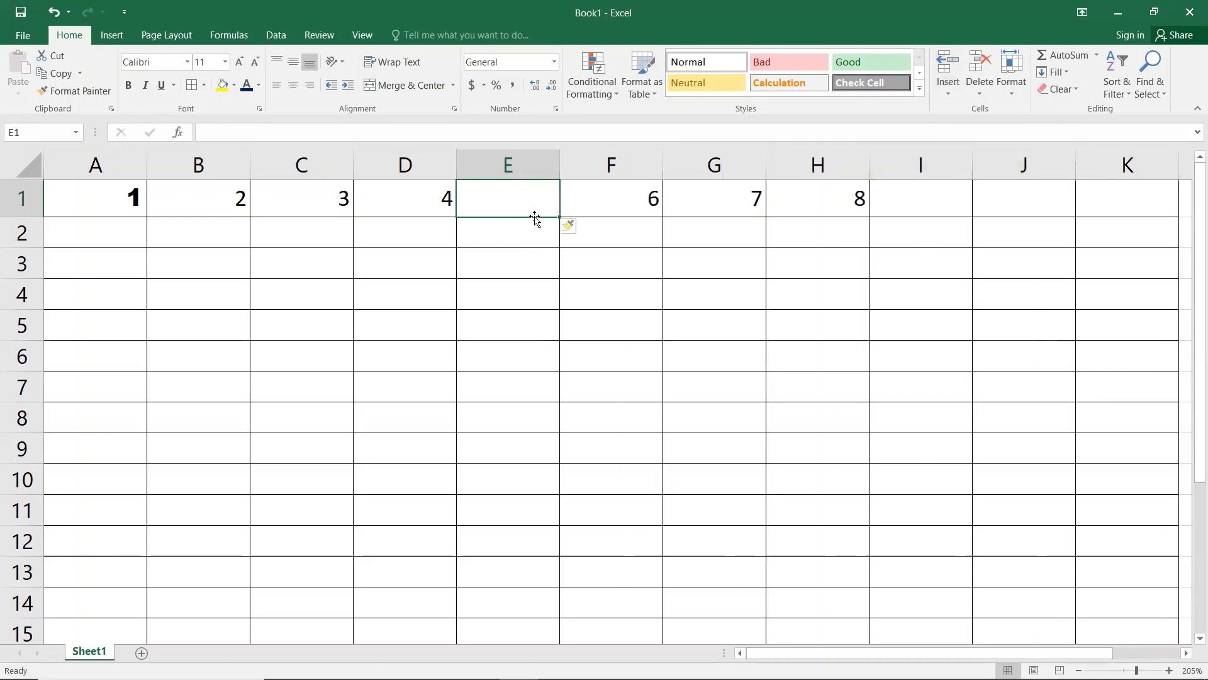
pyautogui.write('5')
pyautogui.click(657, 269)
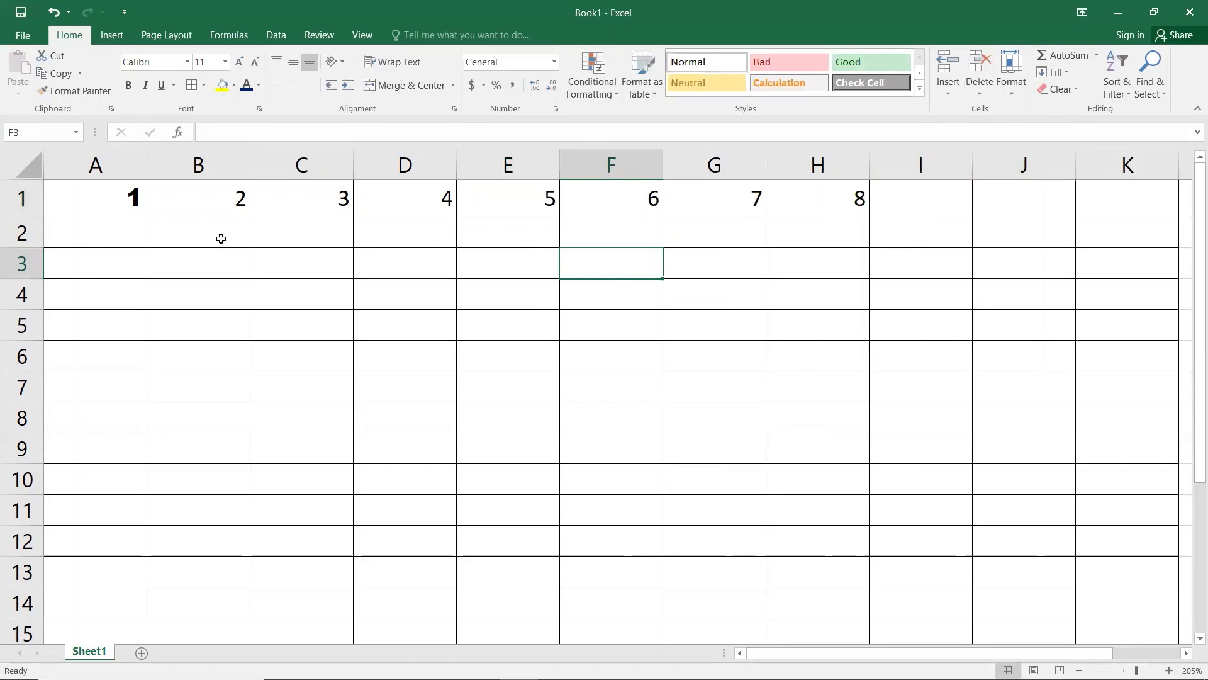
# Step: Type 1 to 8 across A2:H2 and erase the stray 9 in I2
pyautogui.click(145, 242)
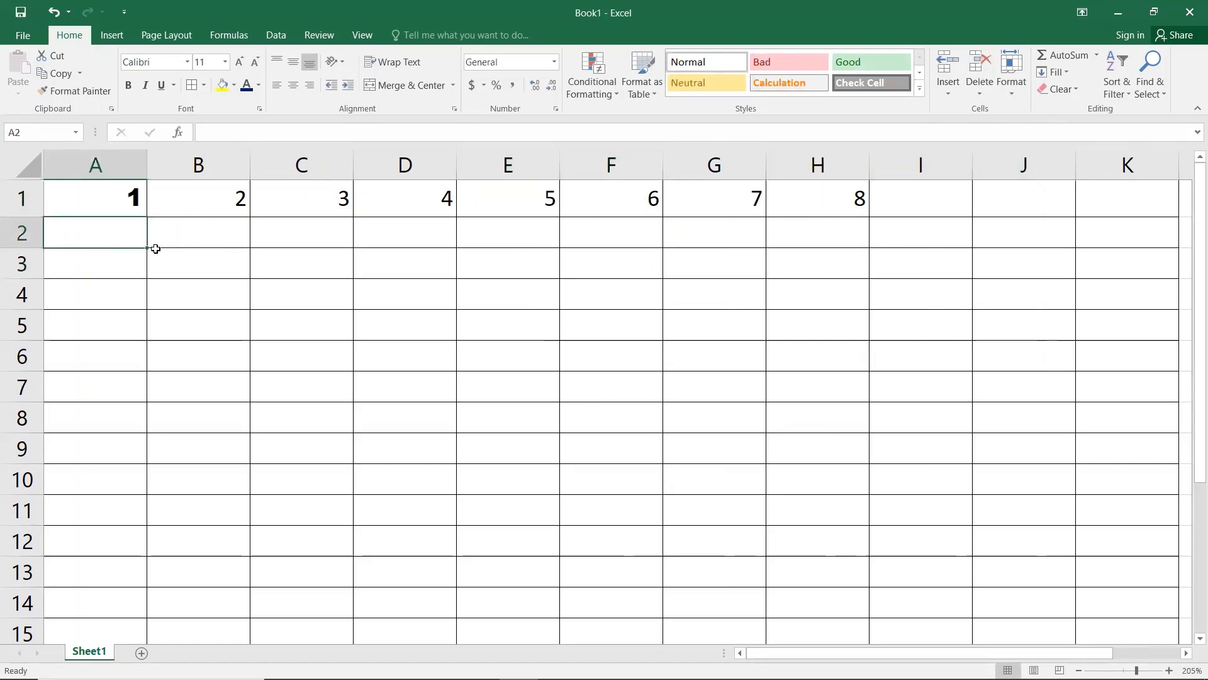
pyautogui.write('1')
pyautogui.press('Tab')
pyautogui.write('2')
pyautogui.press('Tab')
pyautogui.write('3')
pyautogui.press('Tab')
pyautogui.write('4')
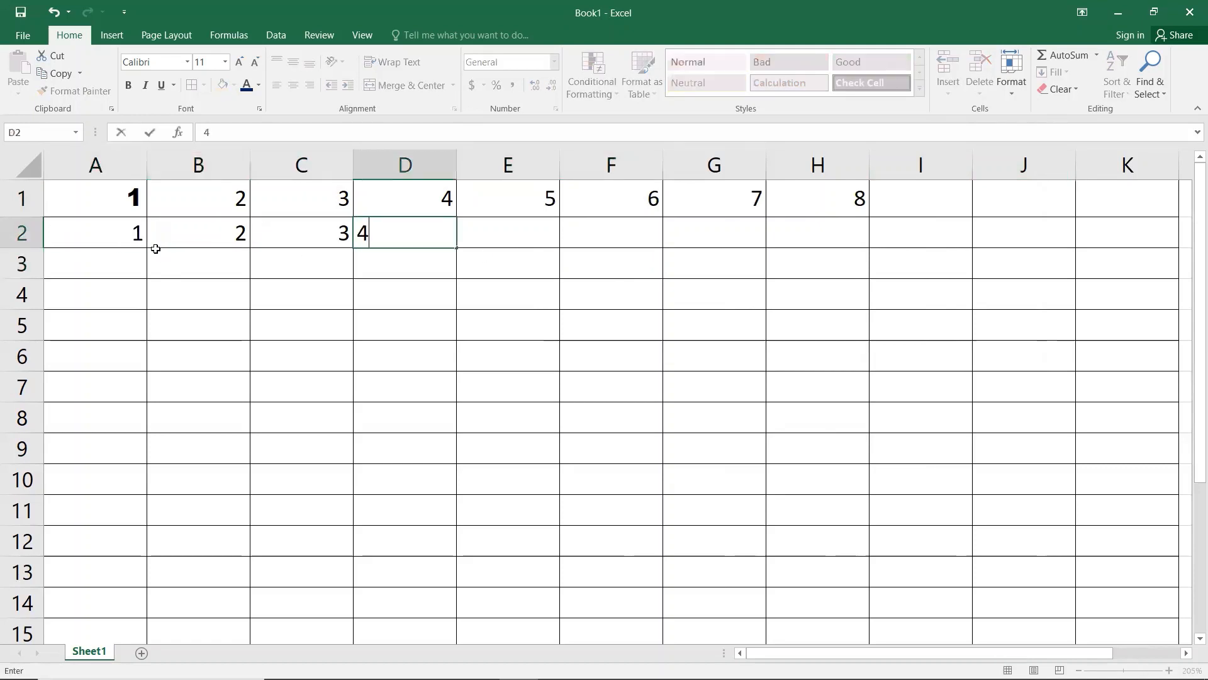
pyautogui.press('Tab')
pyautogui.write('5')
pyautogui.press('Tab')
pyautogui.write('6')
pyautogui.press('Tab')
pyautogui.write('7')
pyautogui.press('Tab')
pyautogui.write('8\t9')
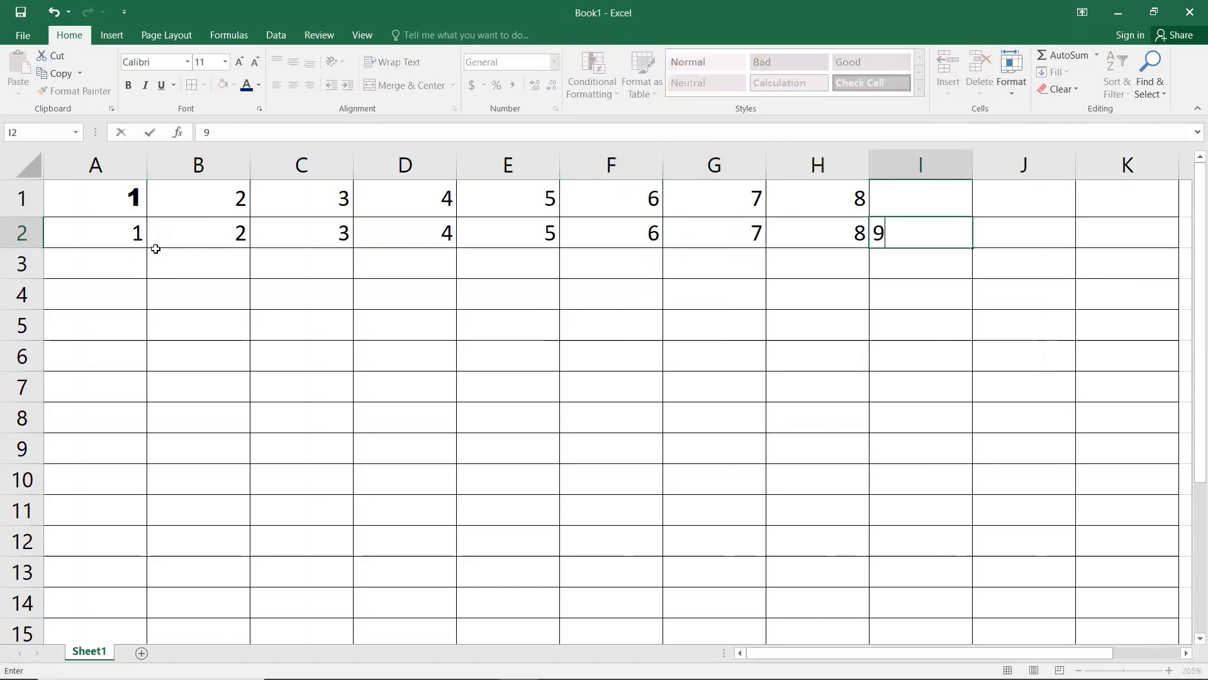
pyautogui.press('BackSpace')
pyautogui.click(482, 239)
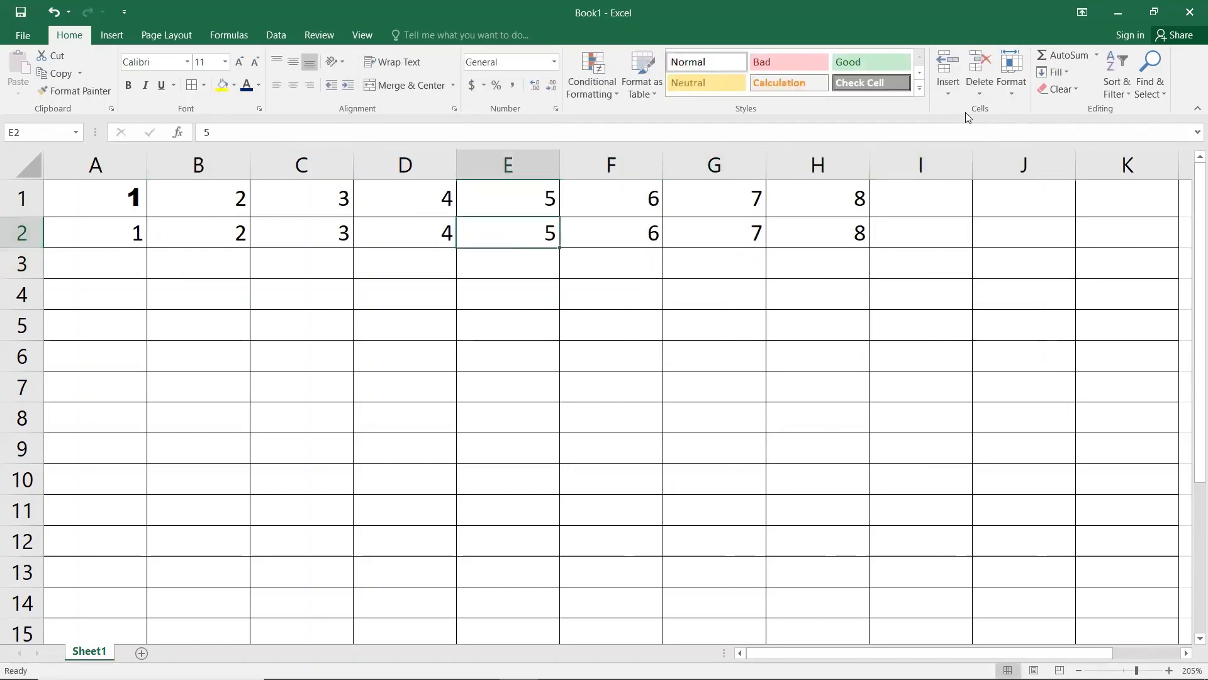
# Step: Insert a blank sheet row at row 2, pushing the series down to row 3
pyautogui.click(947, 95)
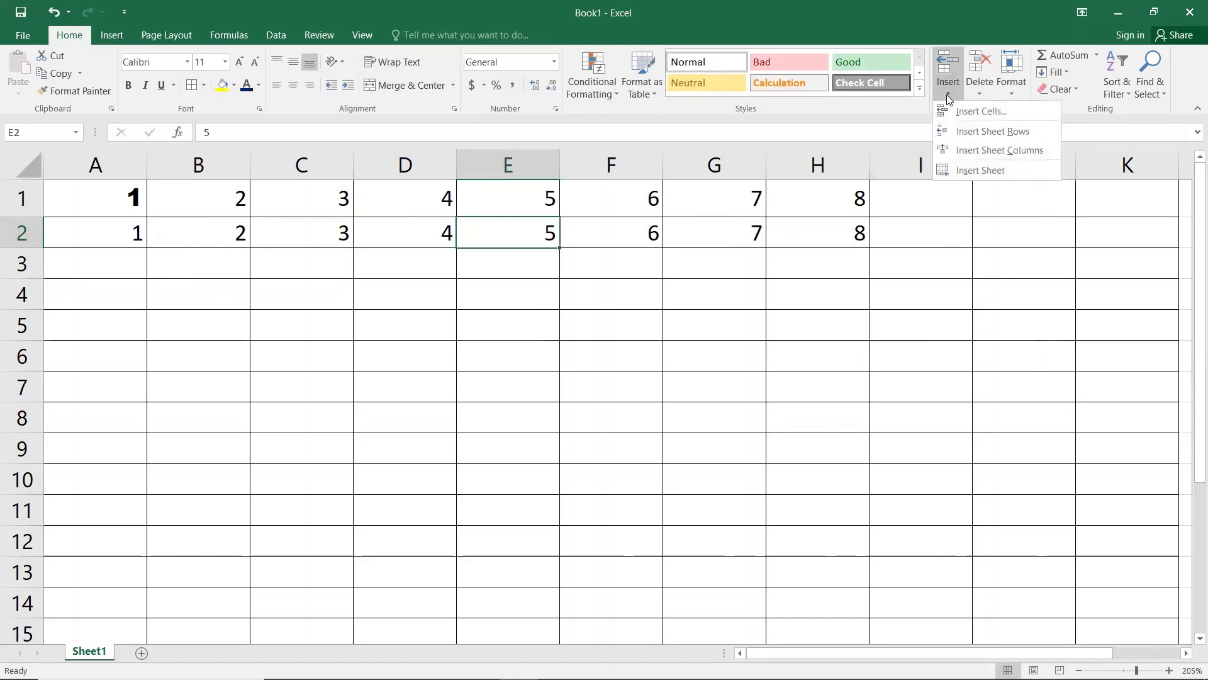
pyautogui.click(969, 134)
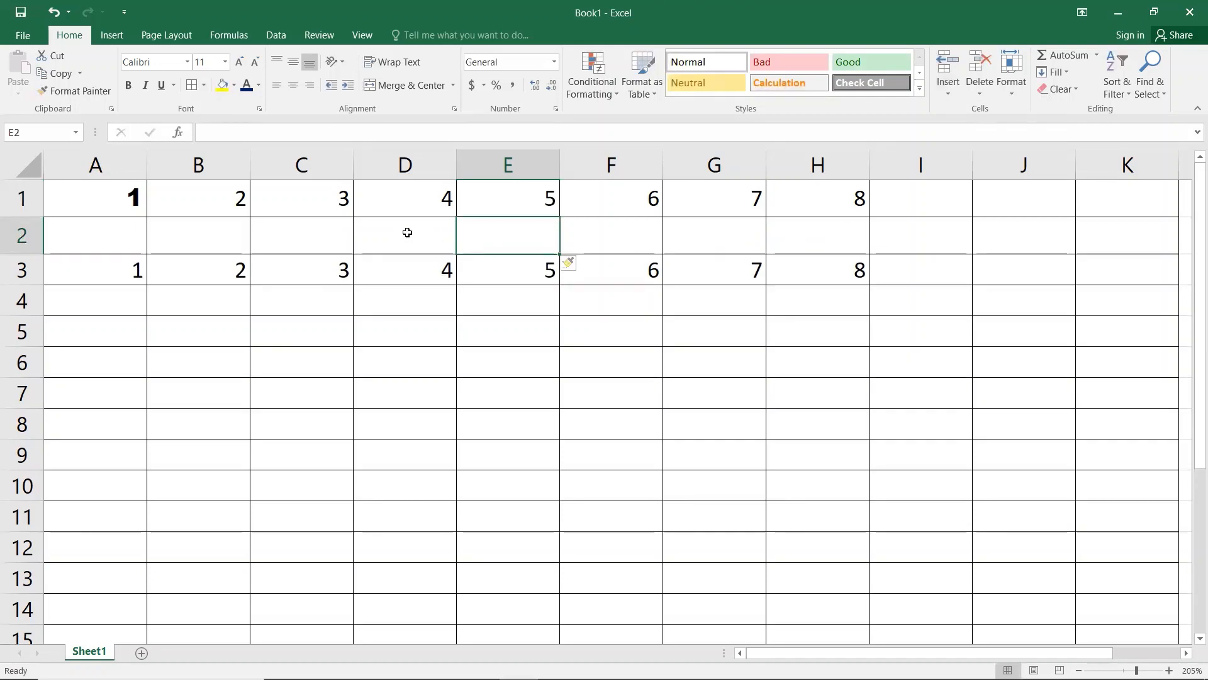
pyautogui.click(515, 203)
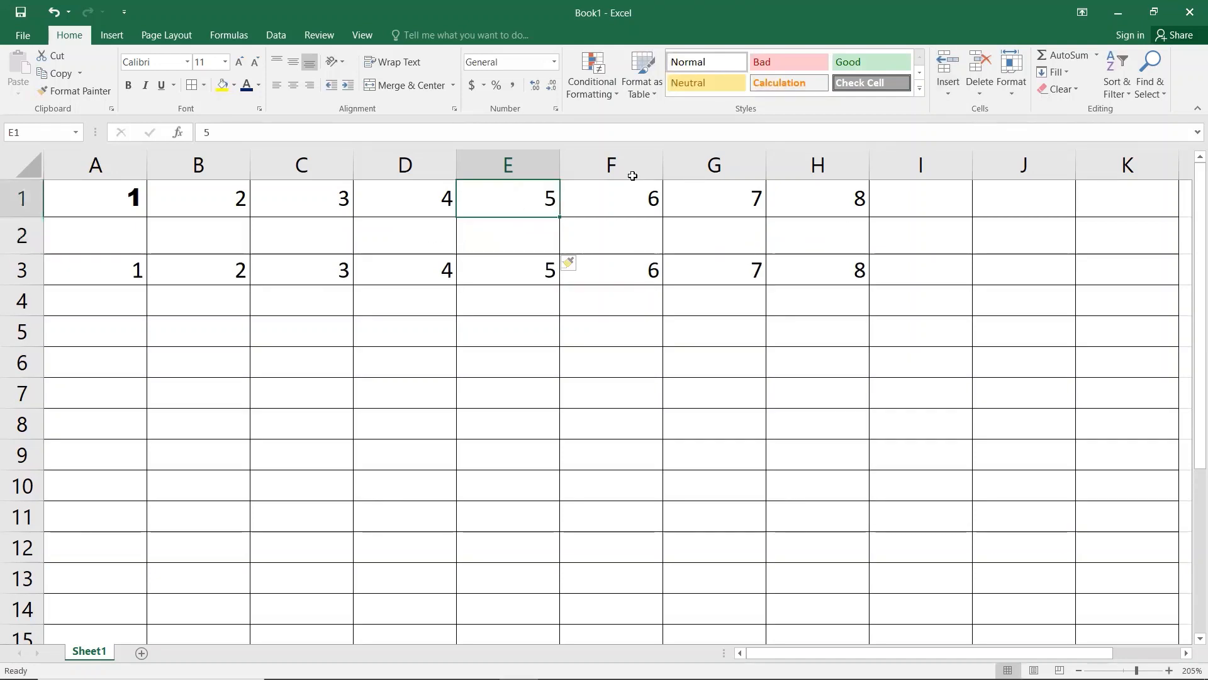
# Step: Insert a cell at E1, shifting the 5 down one row
pyautogui.click(945, 94)
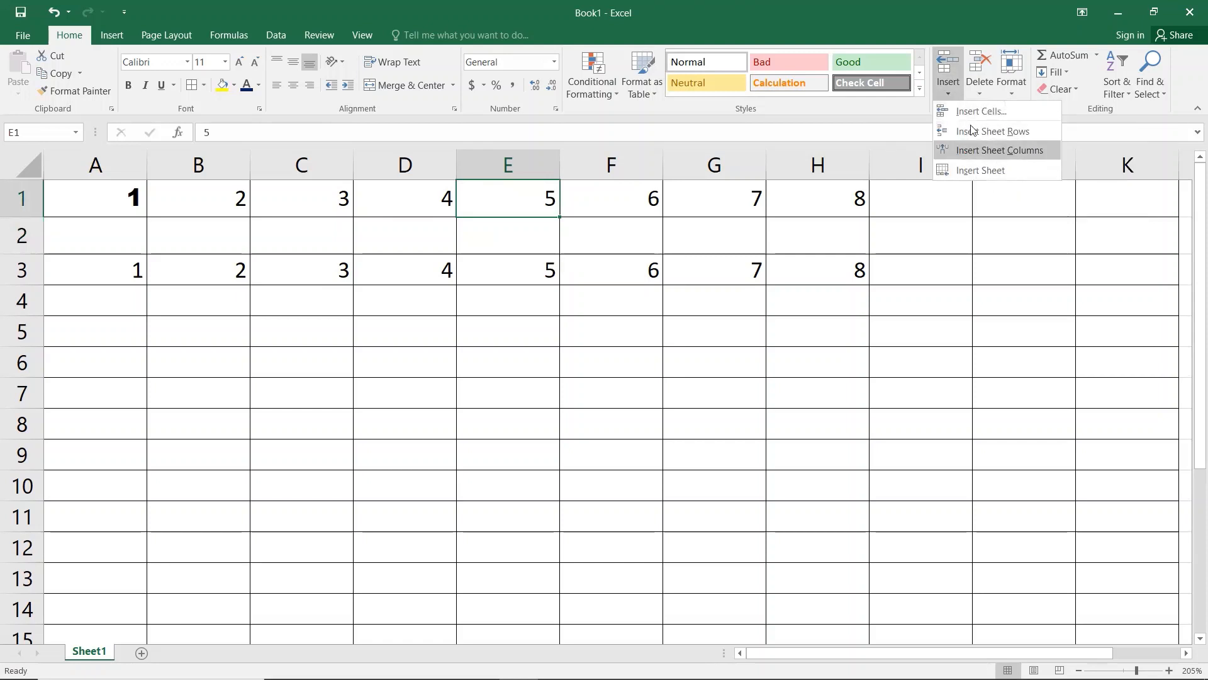
pyautogui.click(968, 119)
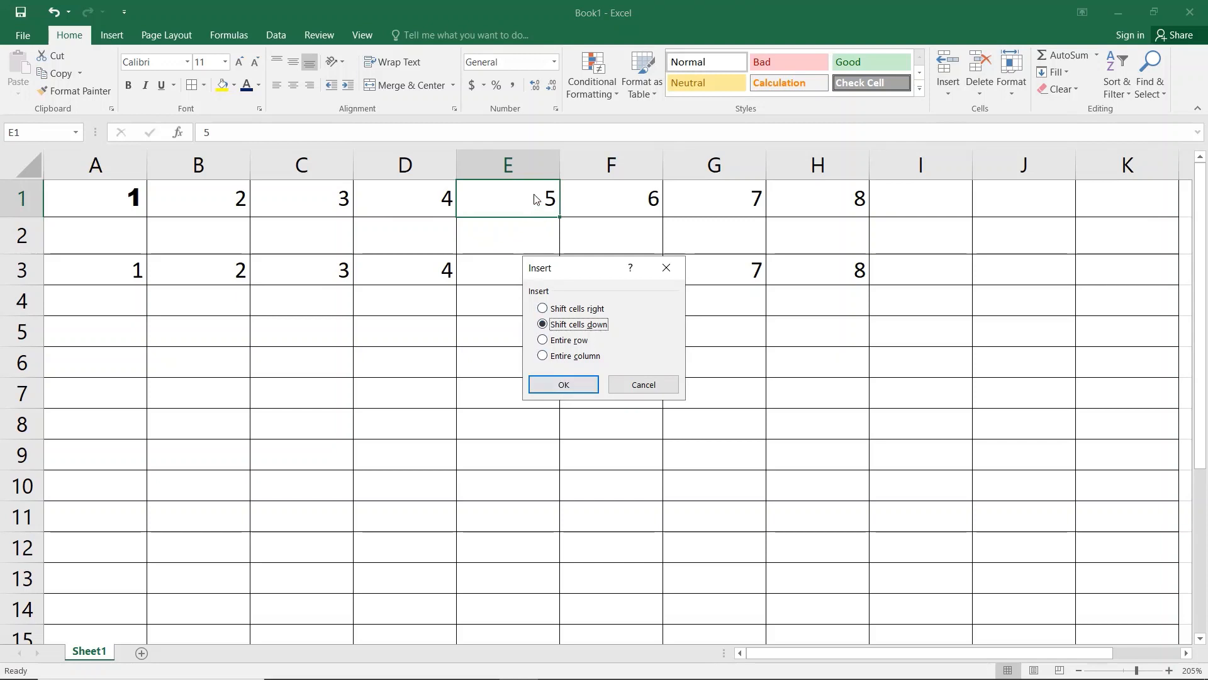
pyautogui.click(556, 386)
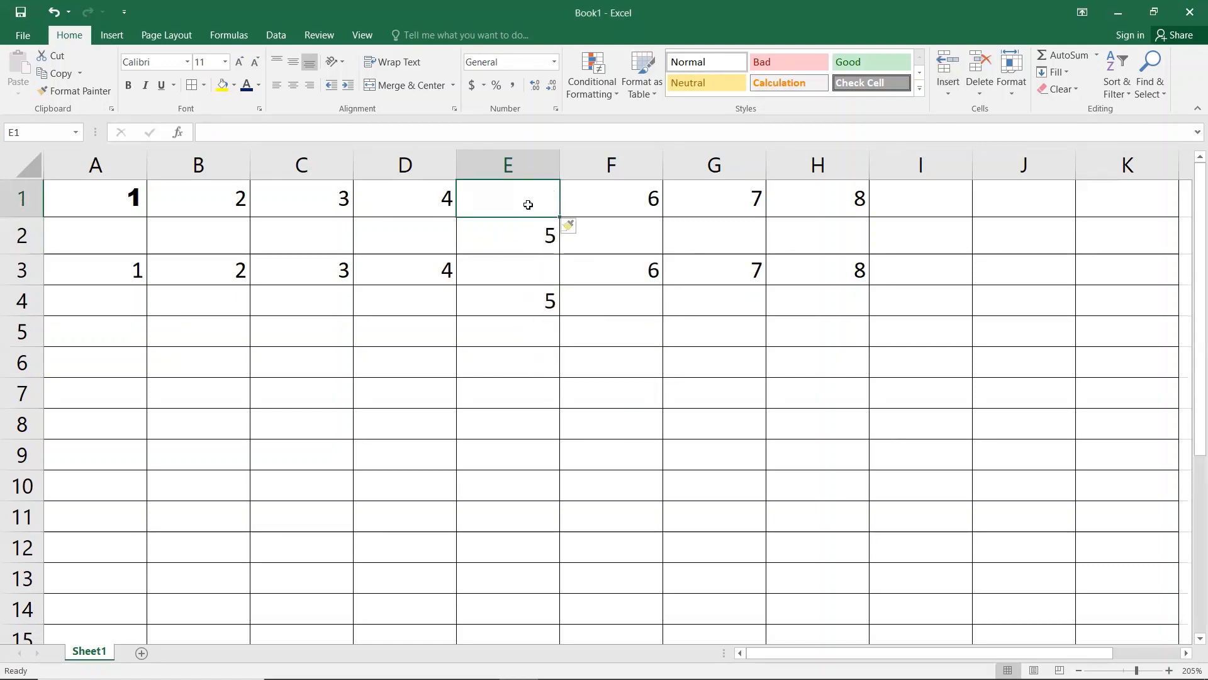
# Step: Insert a cell at F1, shifting 6, 7 and 8 to the right
pyautogui.click(627, 199)
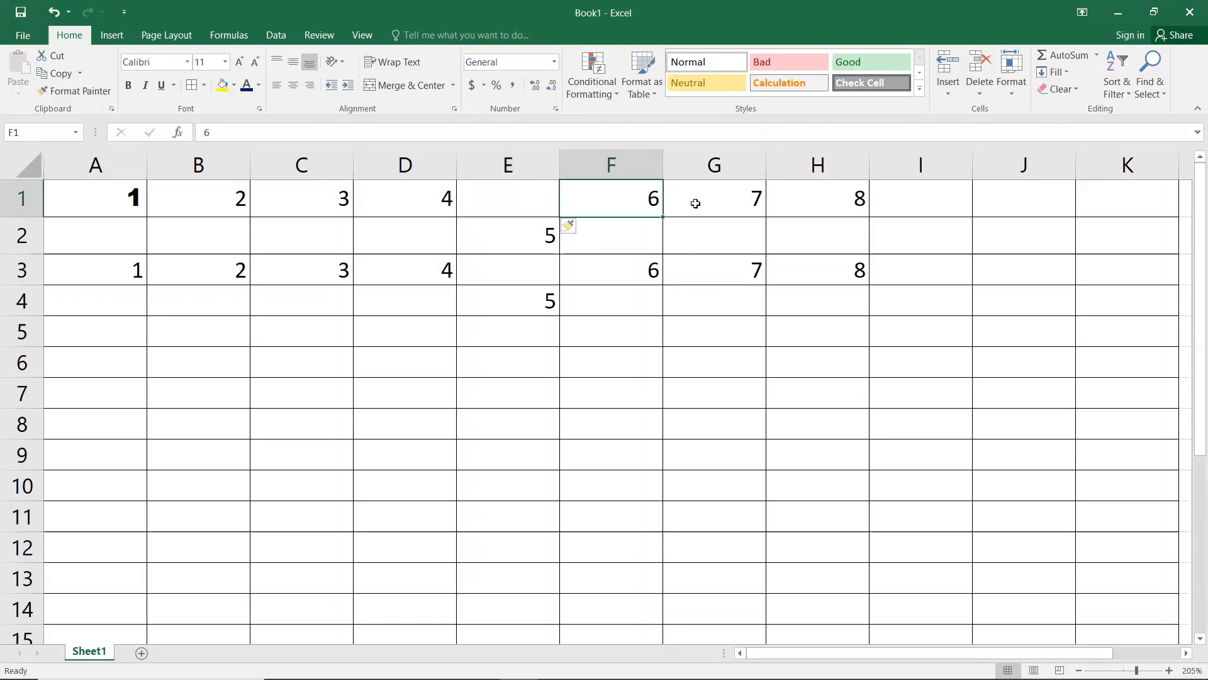
pyautogui.click(952, 98)
pyautogui.click(961, 112)
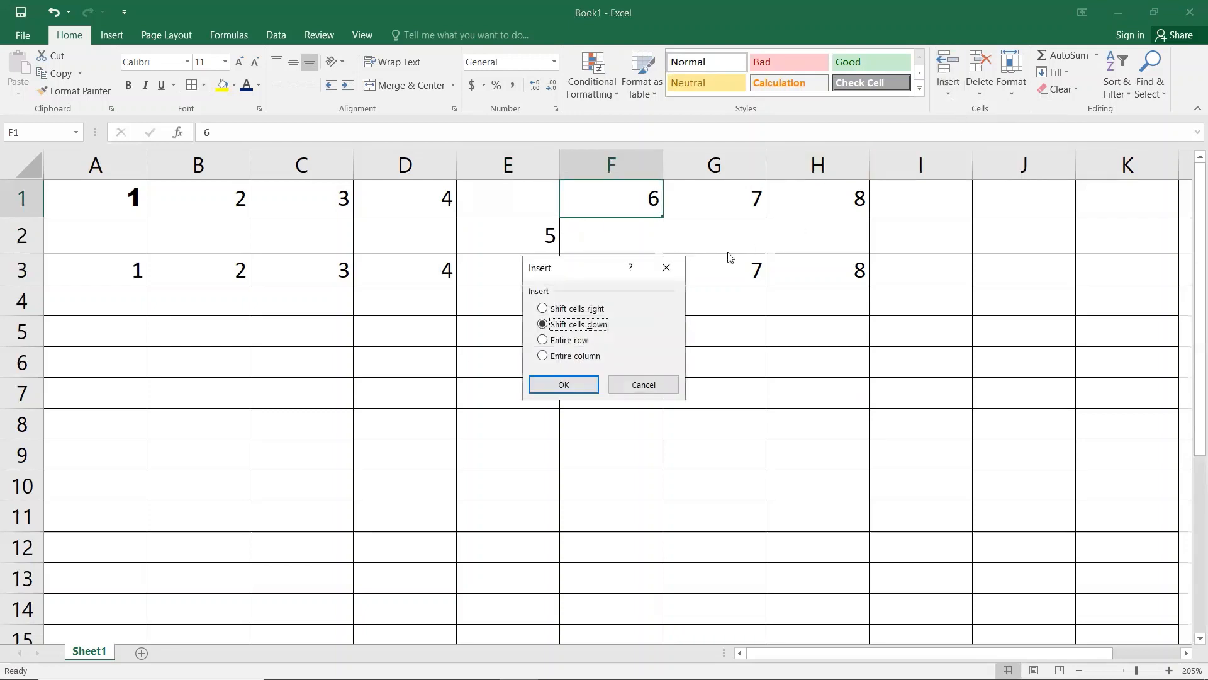
pyautogui.click(563, 314)
pyautogui.click(551, 384)
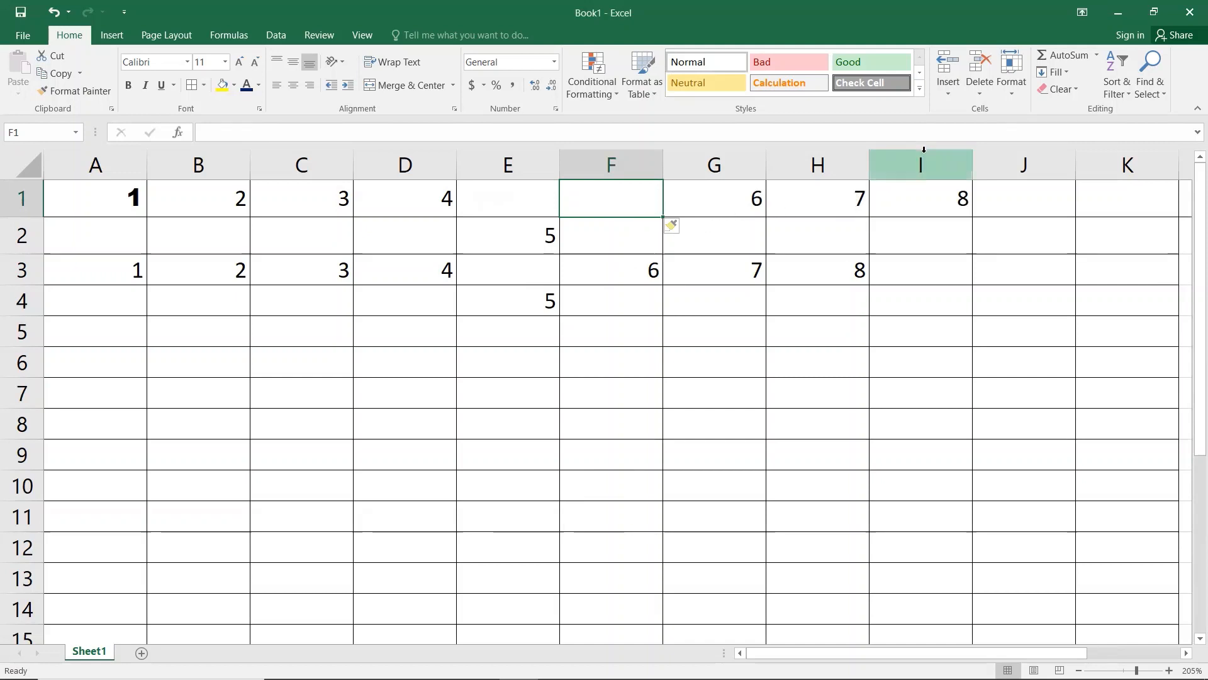
# Step: Delete the empty cell F1, shifting 6, 7 and 8 back left
pyautogui.click(983, 95)
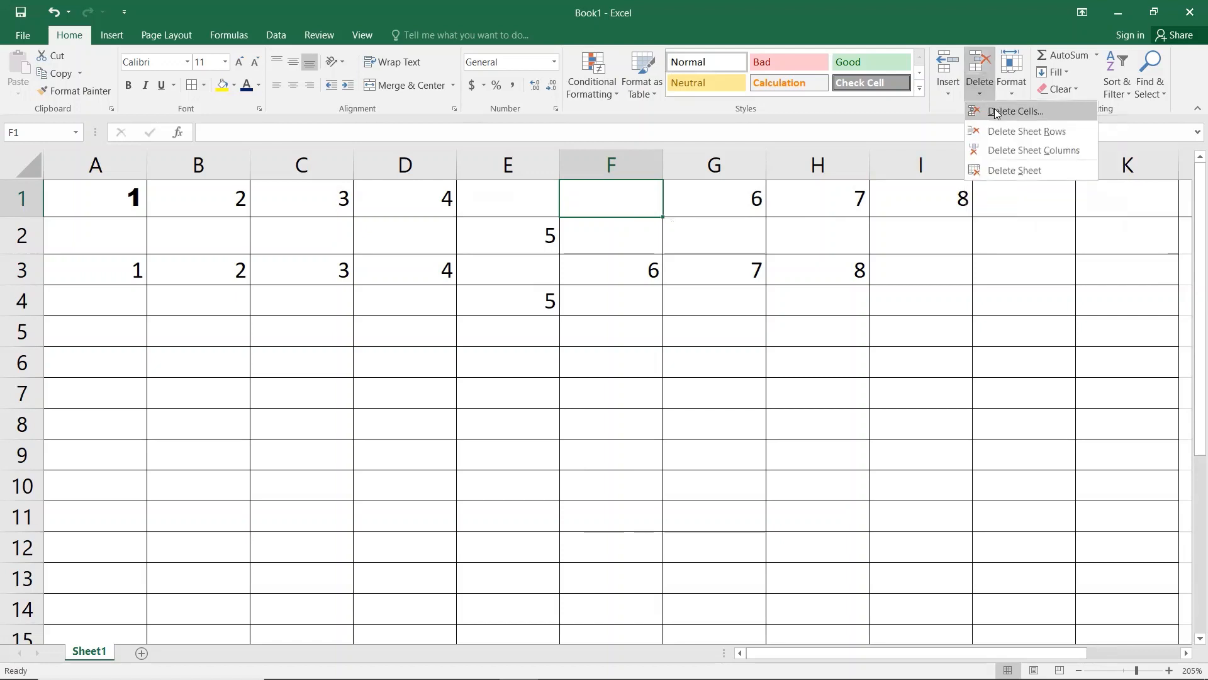
pyautogui.click(995, 114)
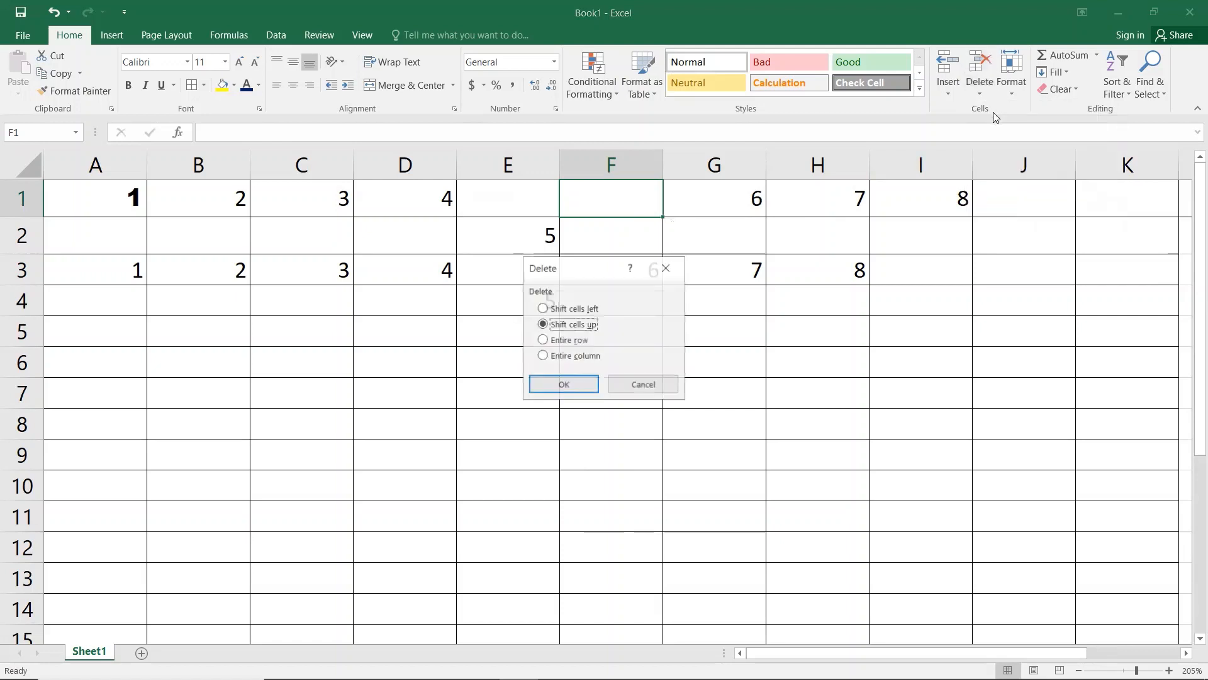
pyautogui.click(558, 310)
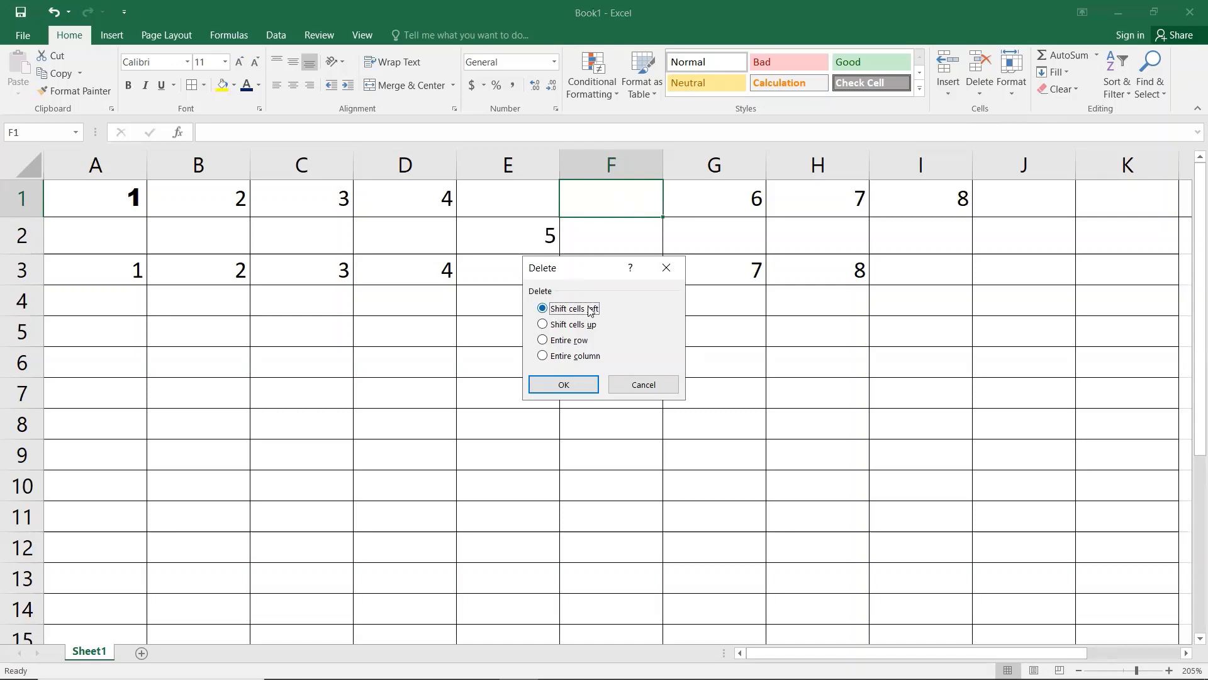
pyautogui.click(568, 383)
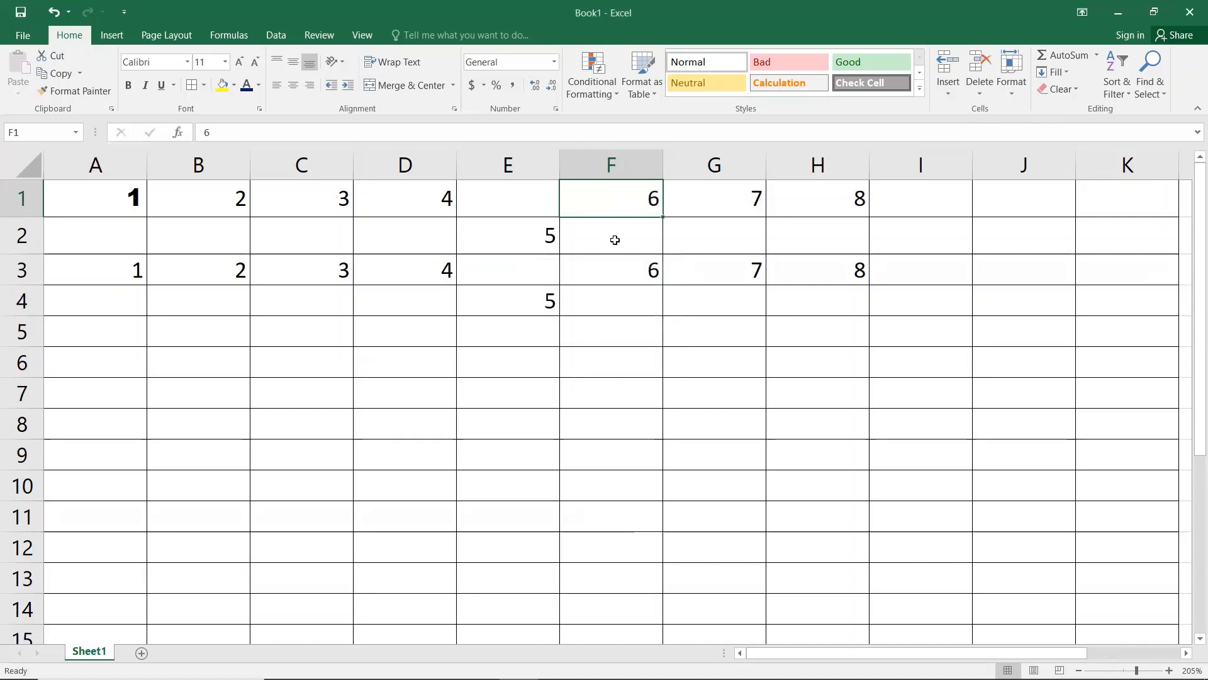
# Step: Delete the empty cell E1 with cells shifted up, restoring the 5s
pyautogui.click(518, 204)
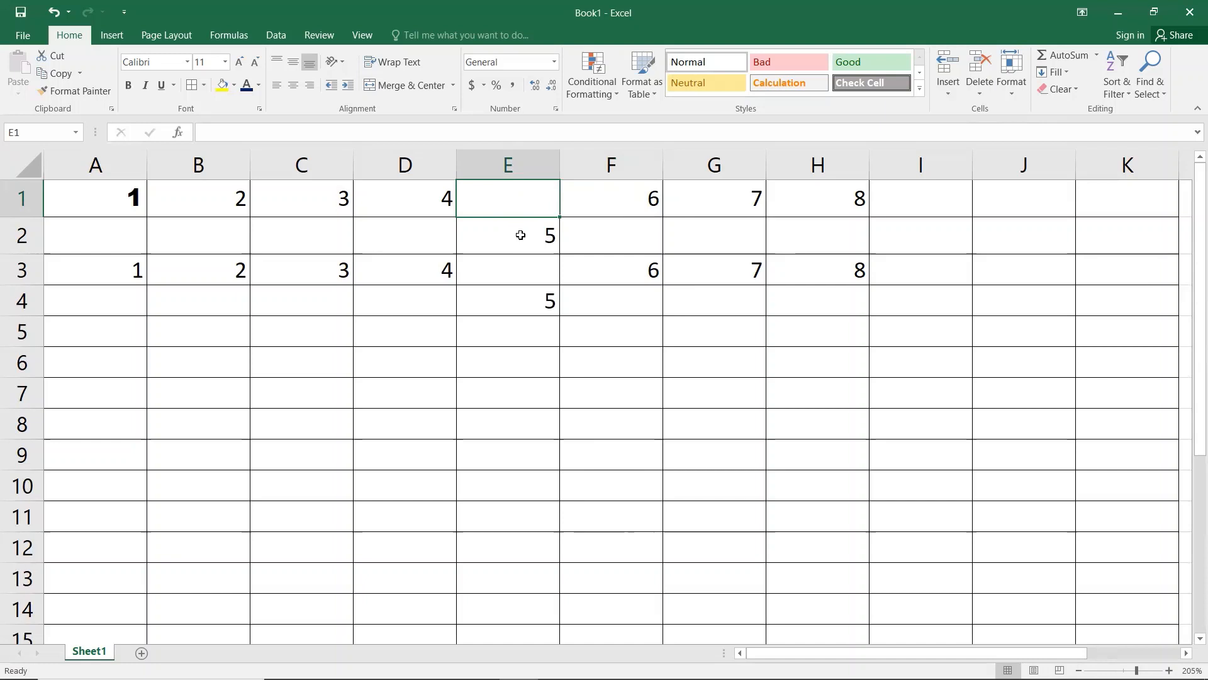
pyautogui.click(979, 94)
pyautogui.click(1014, 111)
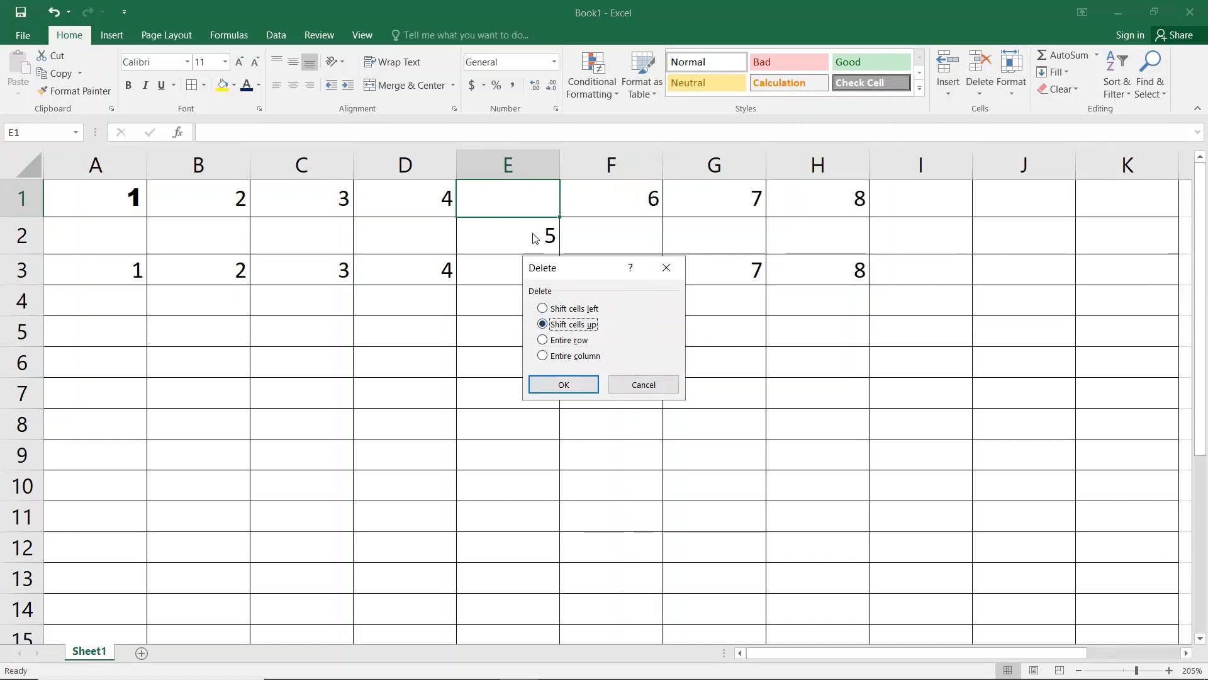
pyautogui.click(562, 384)
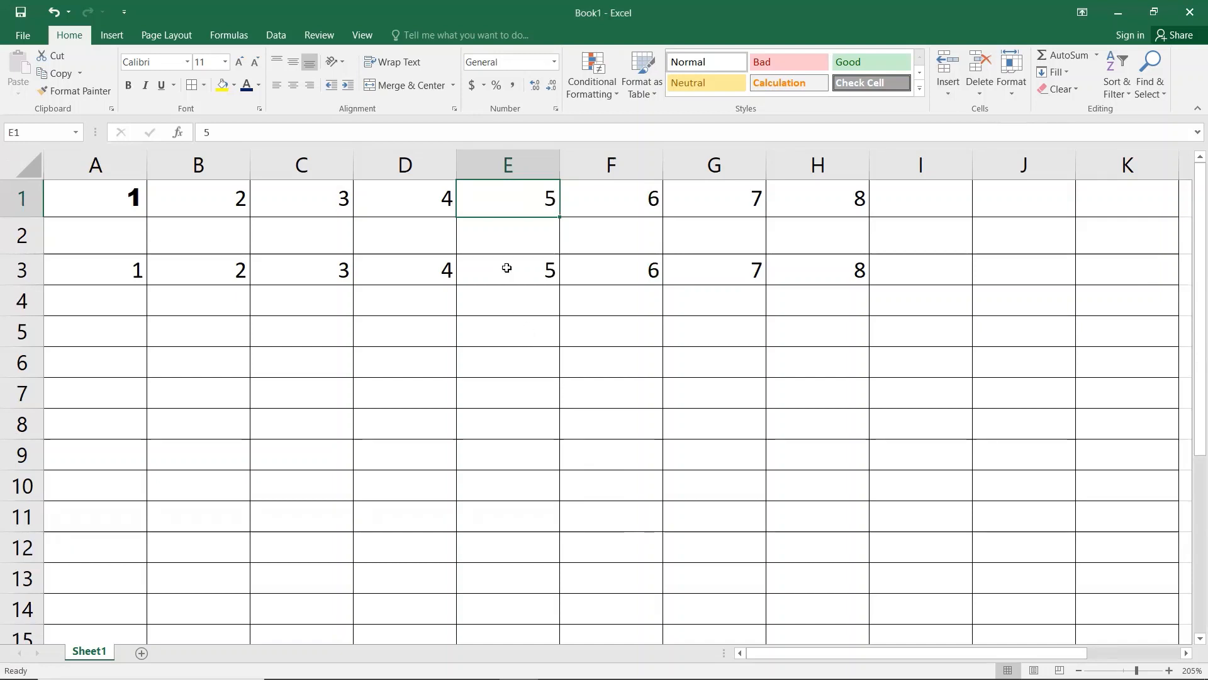
pyautogui.click(509, 246)
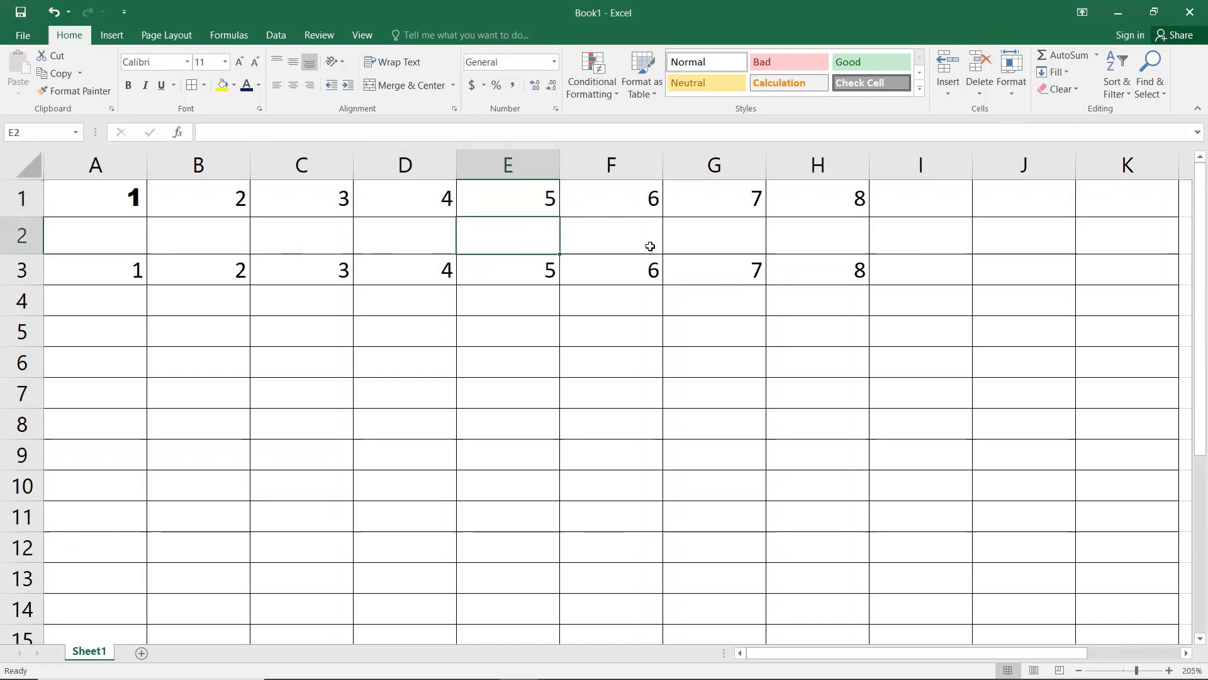
# Step: Delete the empty row 2, then delete column E and undo it with Ctrl+Z
pyautogui.click(976, 93)
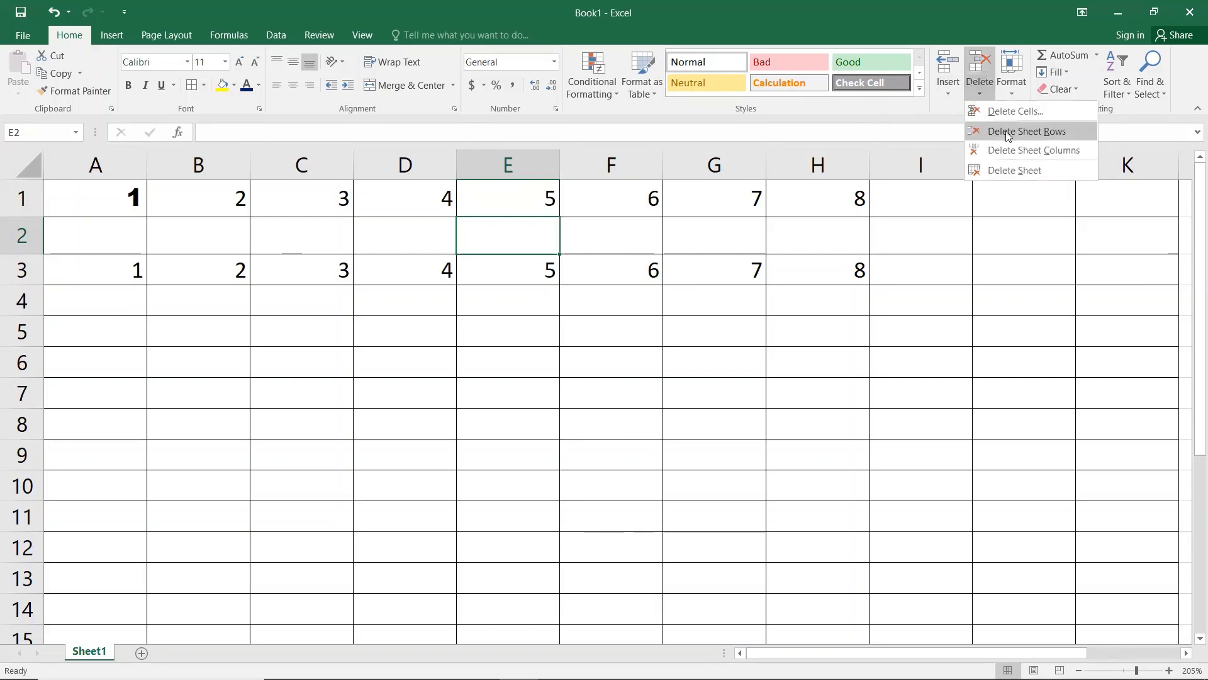
pyautogui.click(1010, 132)
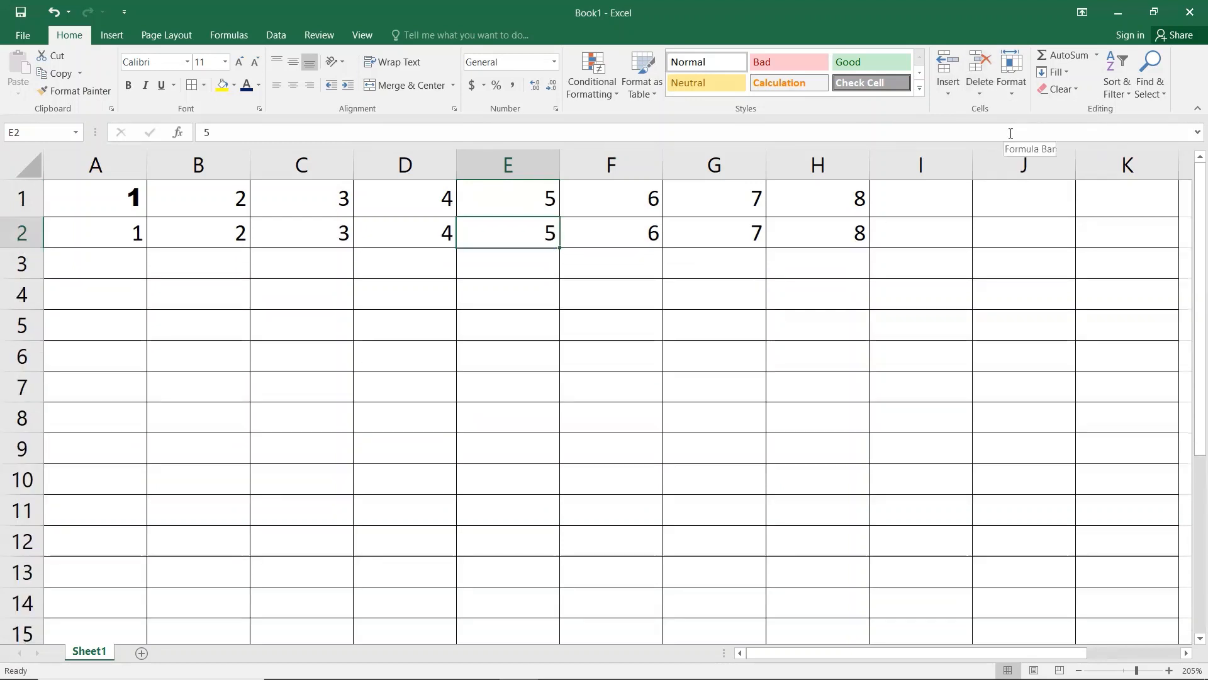
pyautogui.click(978, 92)
pyautogui.click(1021, 151)
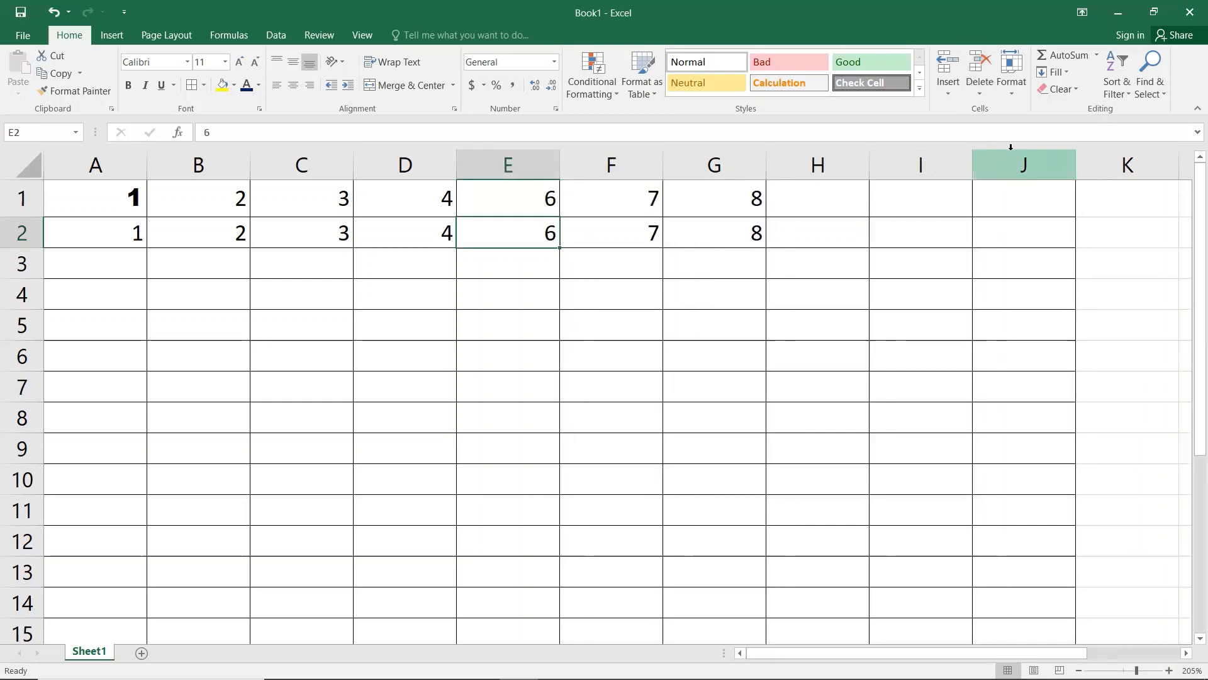
pyautogui.hotkey('ctrl', 'z')
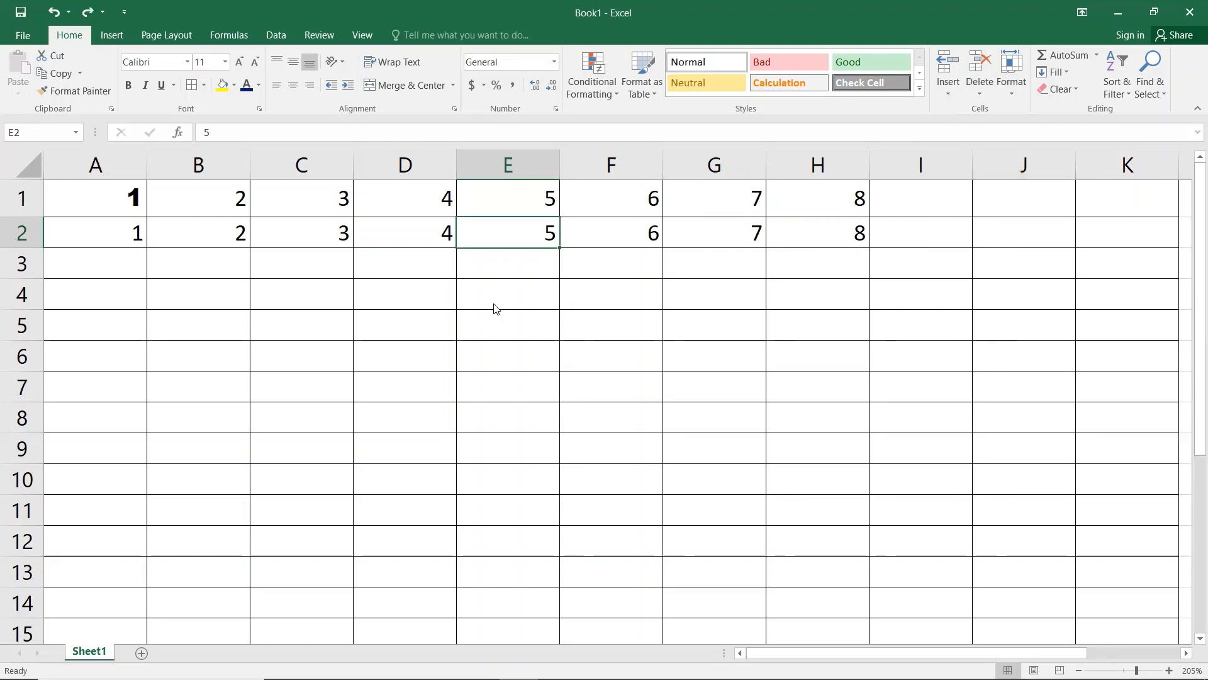
# Step: Insert an entire blank column E via Ctrl++, pushing 5–8 into columns F–I
pyautogui.hotkey('ctrl', 'shift', '=')
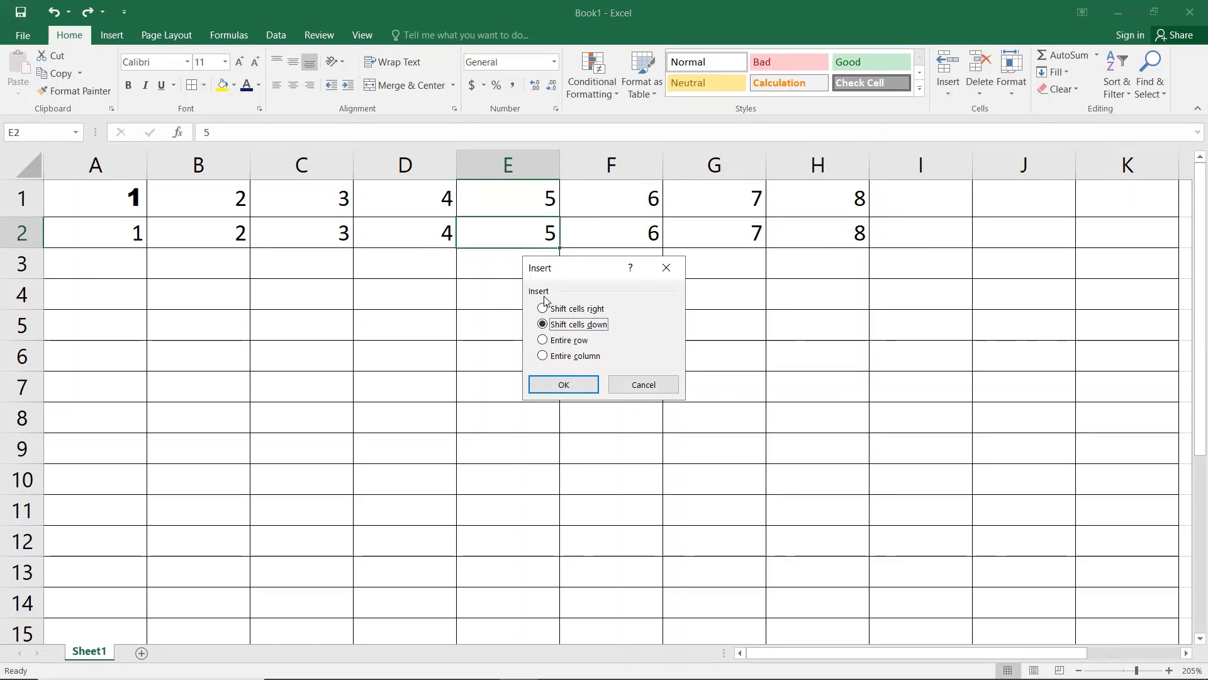
pyautogui.click(542, 309)
pyautogui.click(543, 324)
pyautogui.click(543, 340)
pyautogui.click(543, 356)
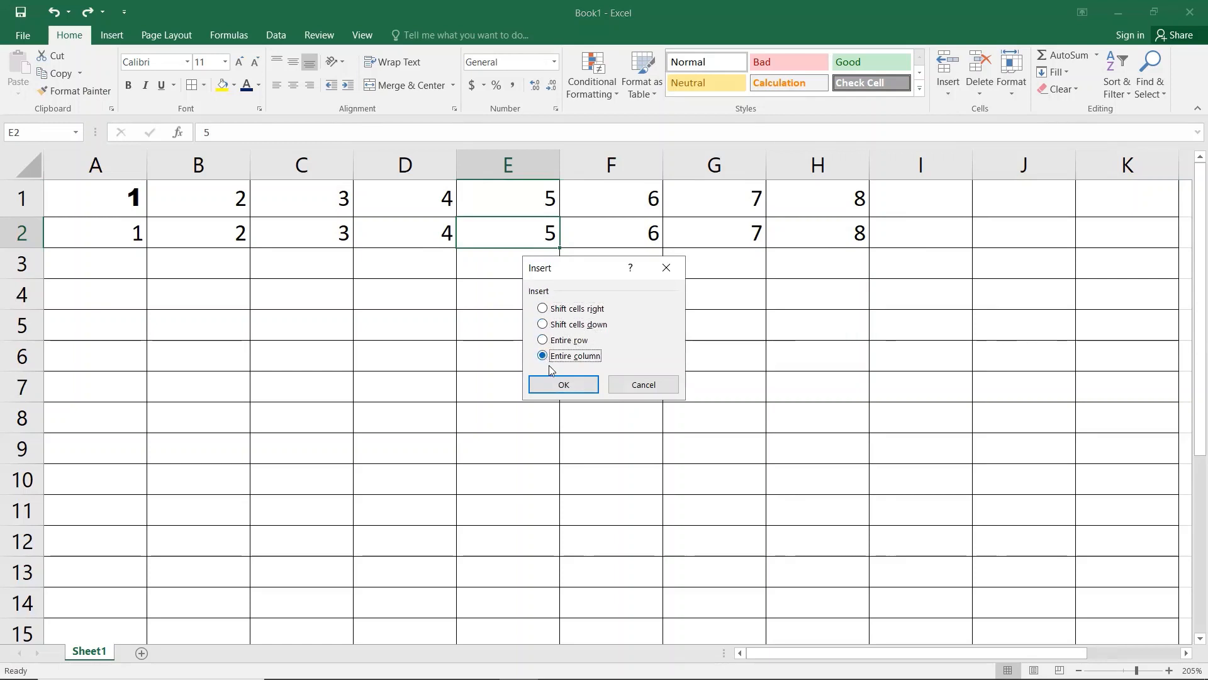
pyautogui.click(576, 388)
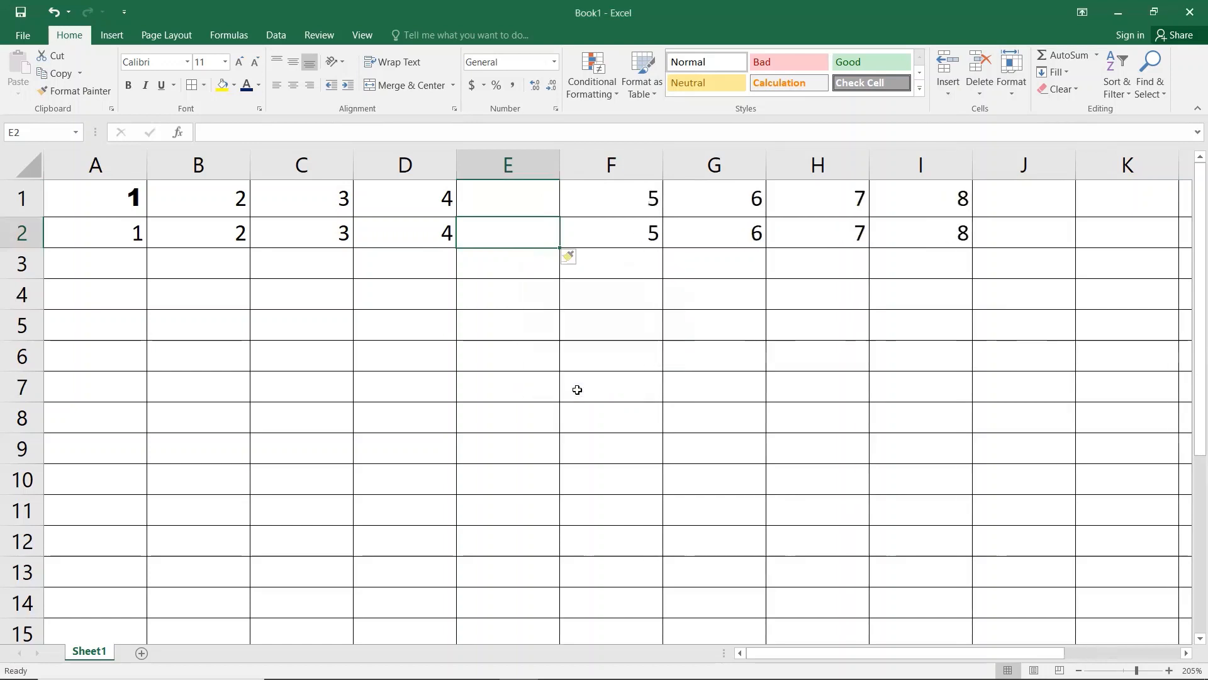
# Step: Delete the empty column E via Ctrl+-, so both rows read 1 through 8
pyautogui.hotkey('ctrl', '-')
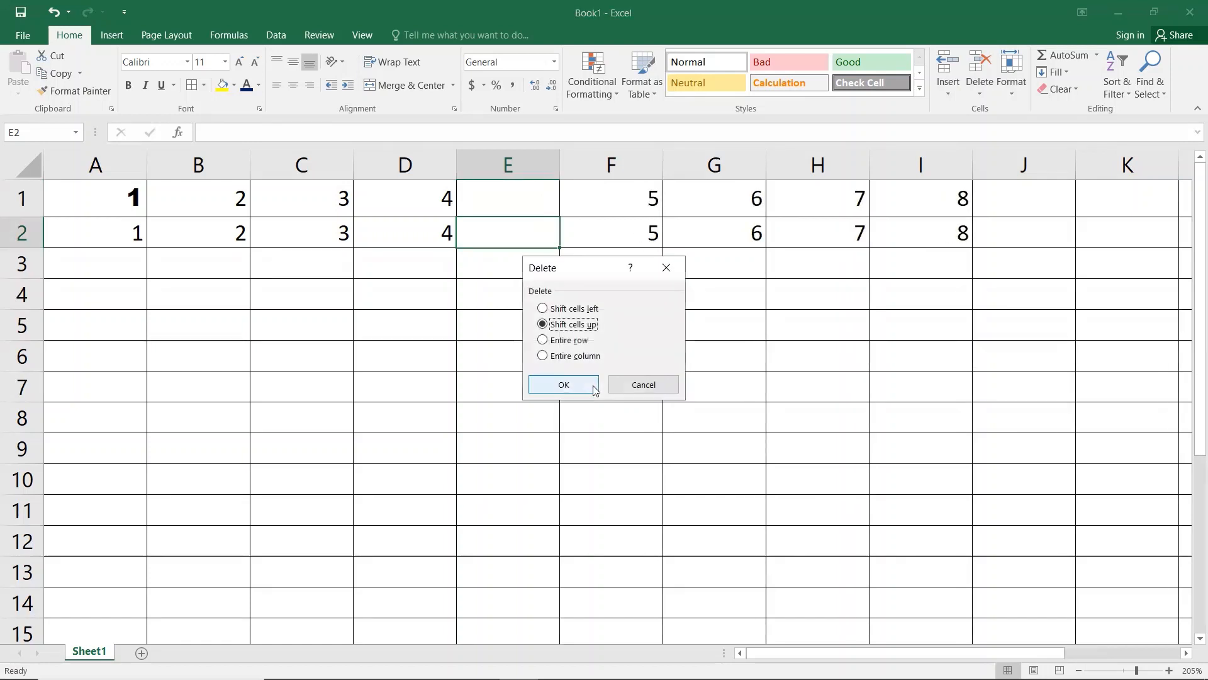
pyautogui.click(548, 312)
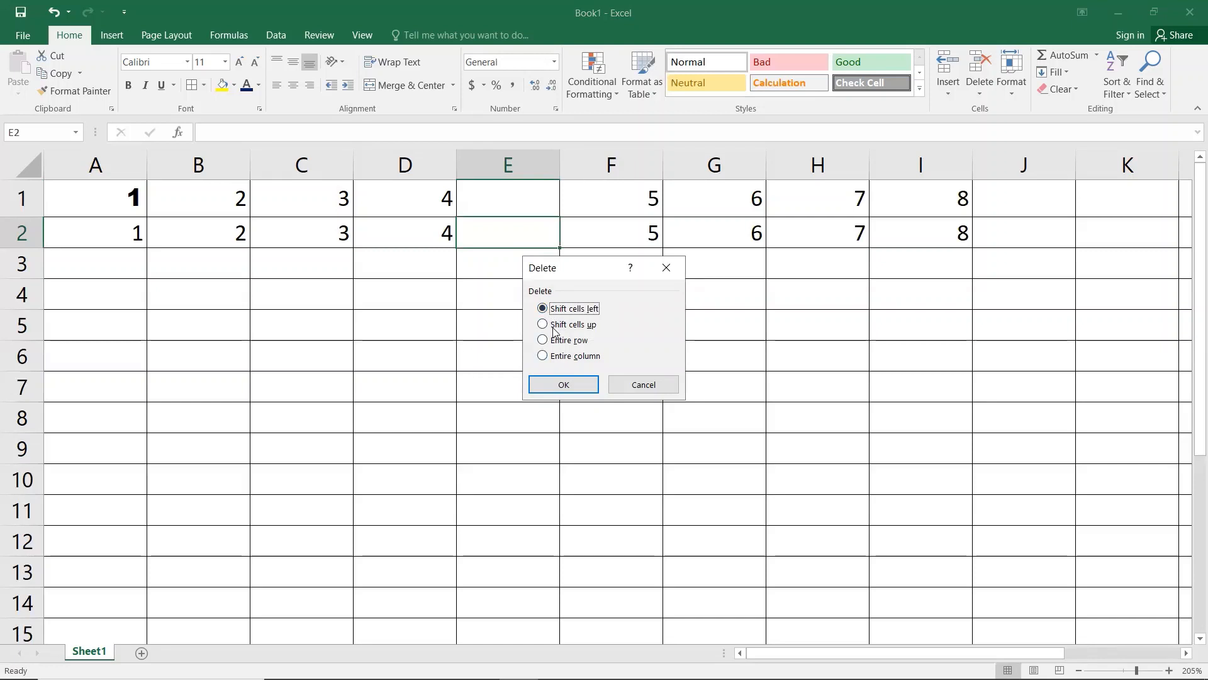
pyautogui.click(553, 328)
pyautogui.click(550, 340)
pyautogui.click(546, 356)
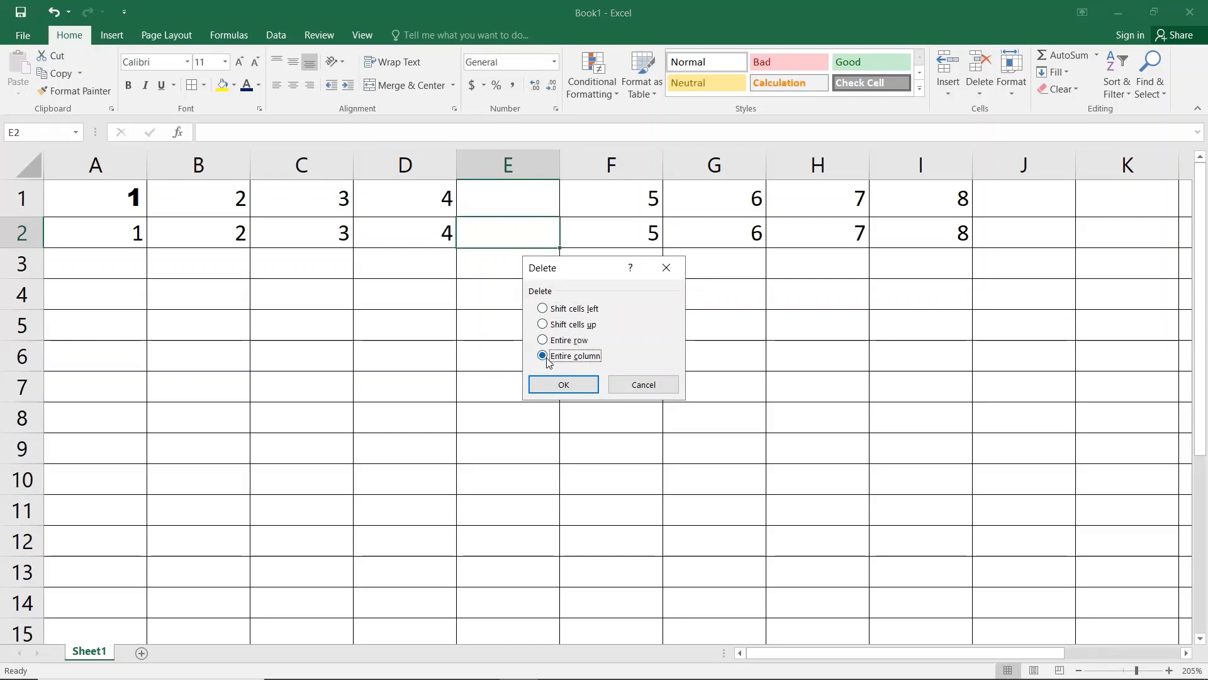
pyautogui.click(558, 387)
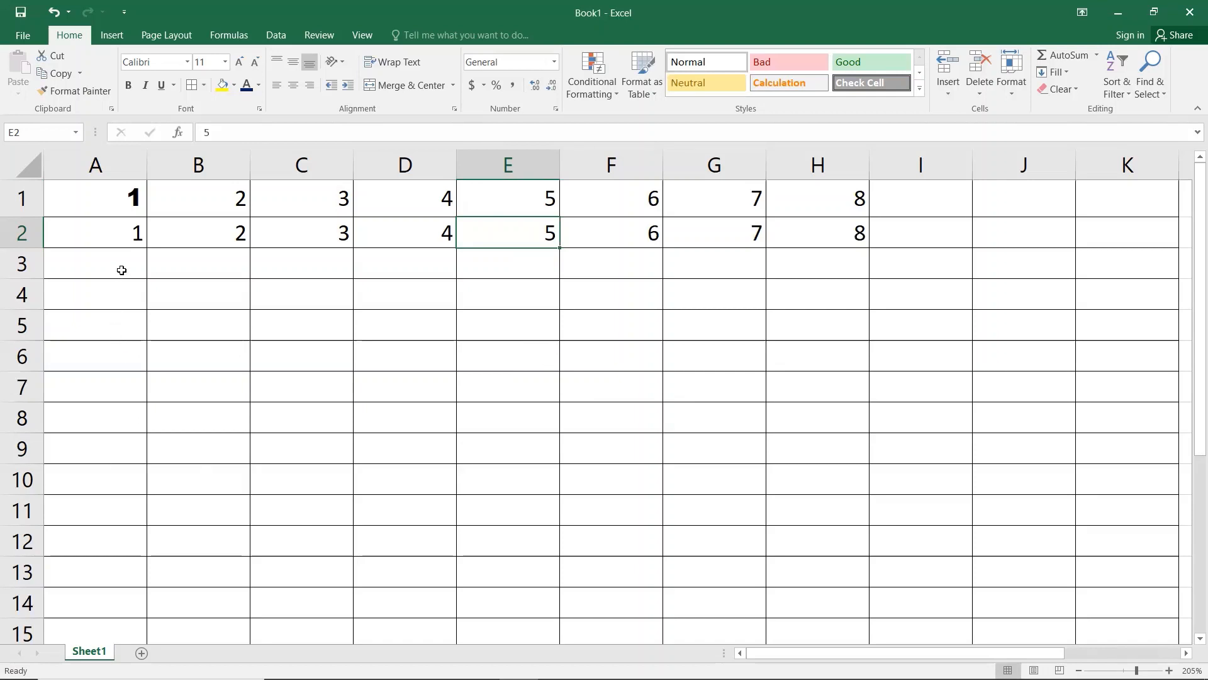
pyautogui.hotkey('ctrl', 'a')
# Step: Clear all the numbers and enter 2 in A1 and A2
pyautogui.press('Delete')
pyautogui.click(135, 210)
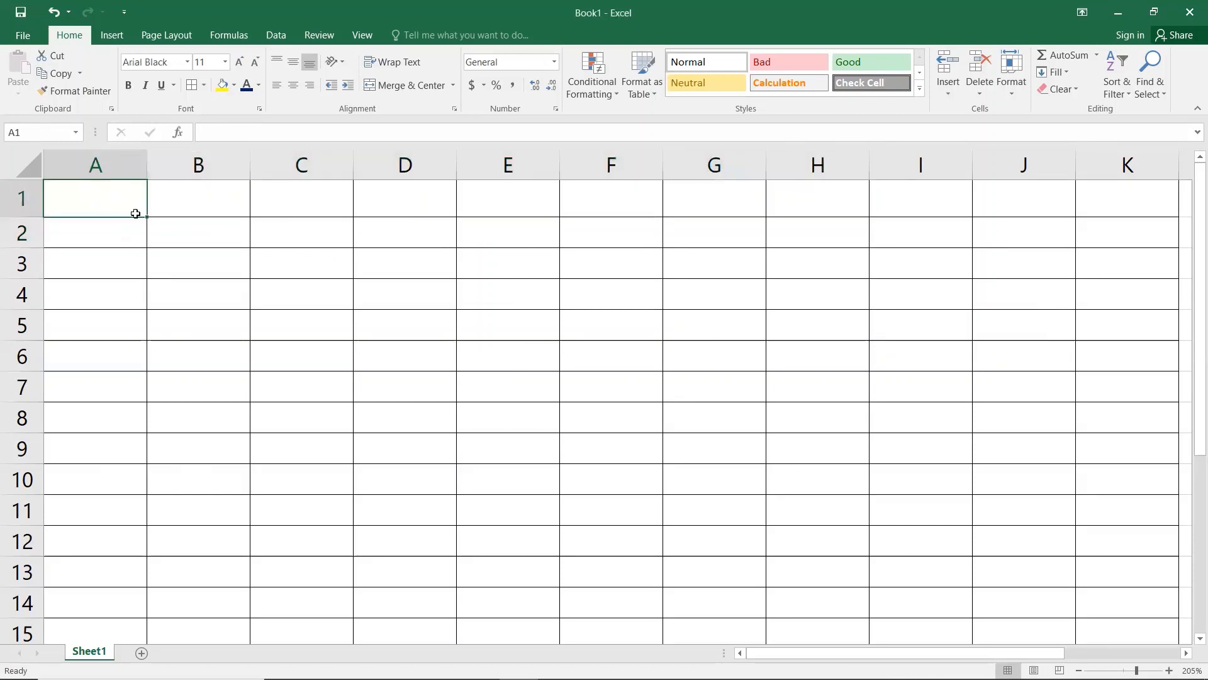
pyautogui.write('2')
pyautogui.press('Return')
pyautogui.write('2')
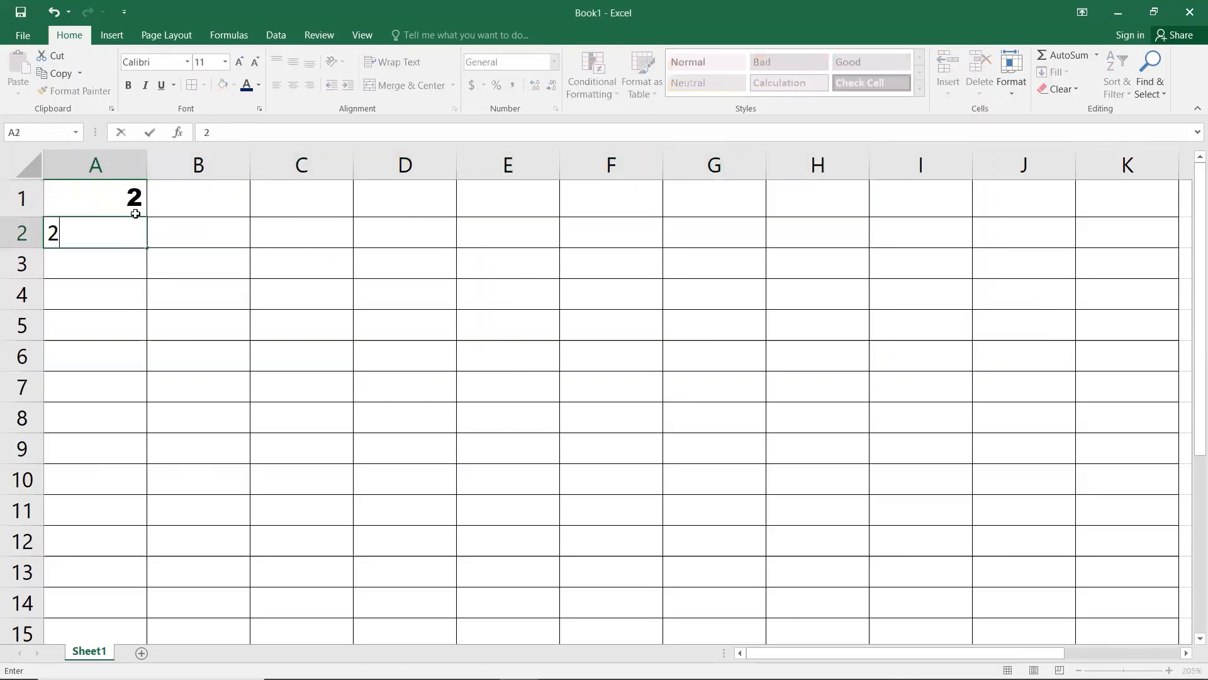
pyautogui.press('Return')
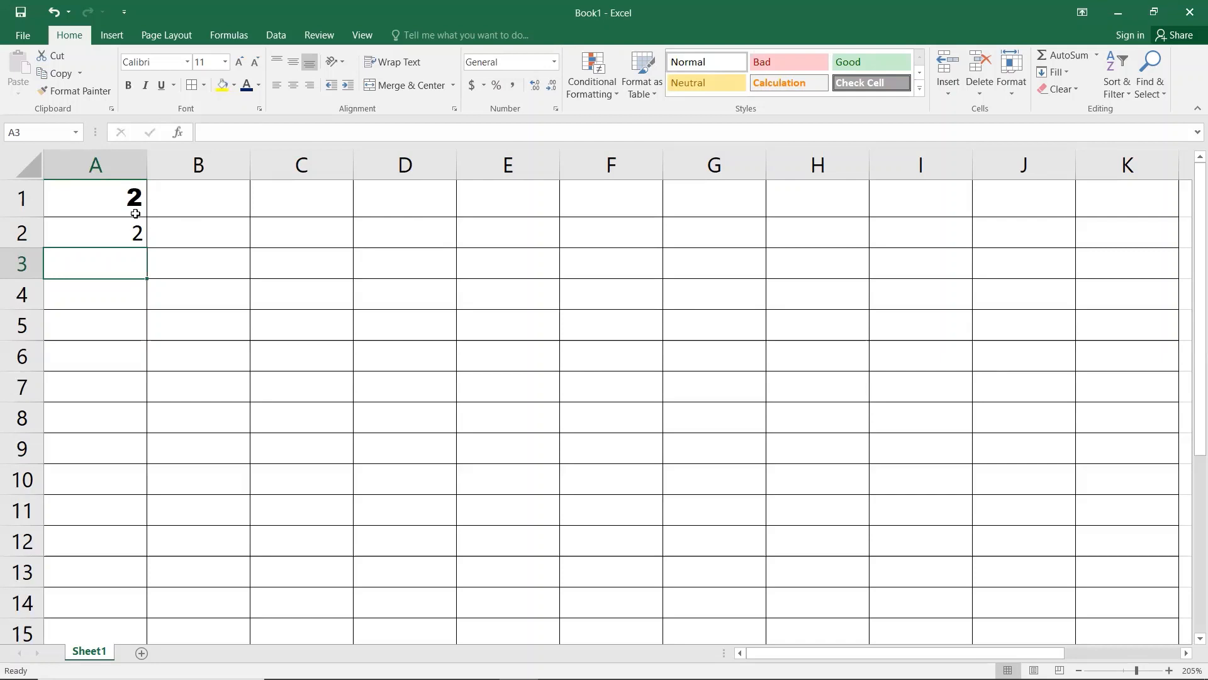
# Step: Enter =A1+A2 in A3 so it shows 4
pyautogui.write('=')
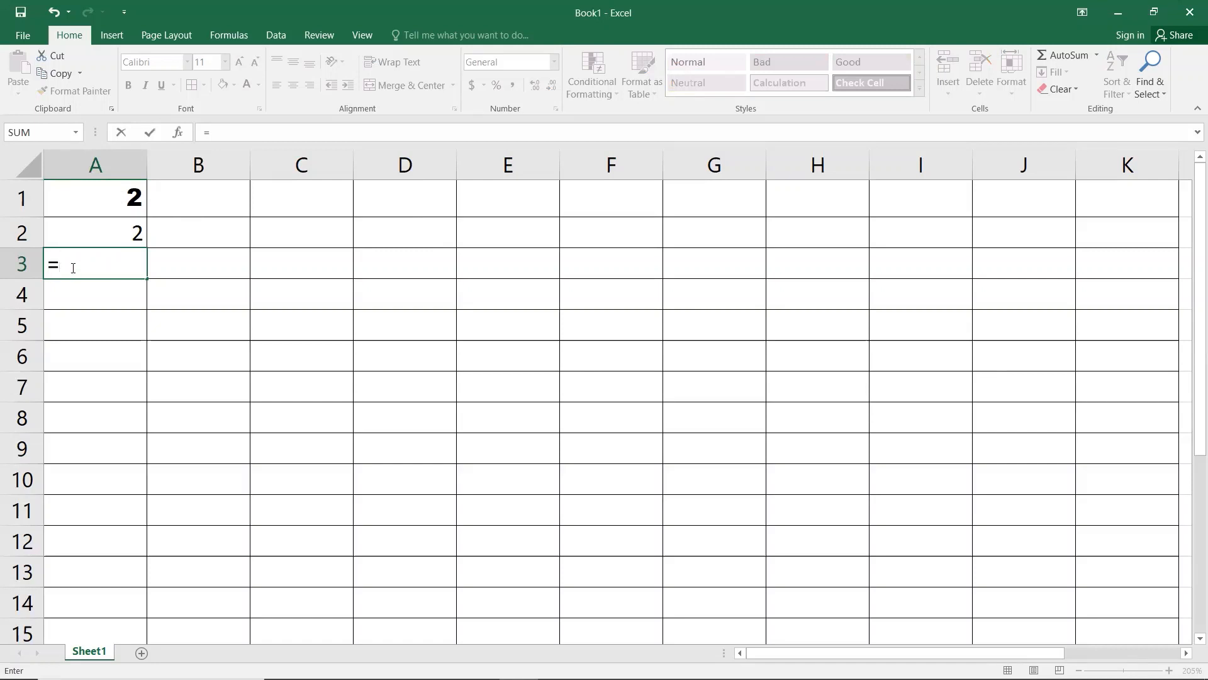
pyautogui.click(118, 204)
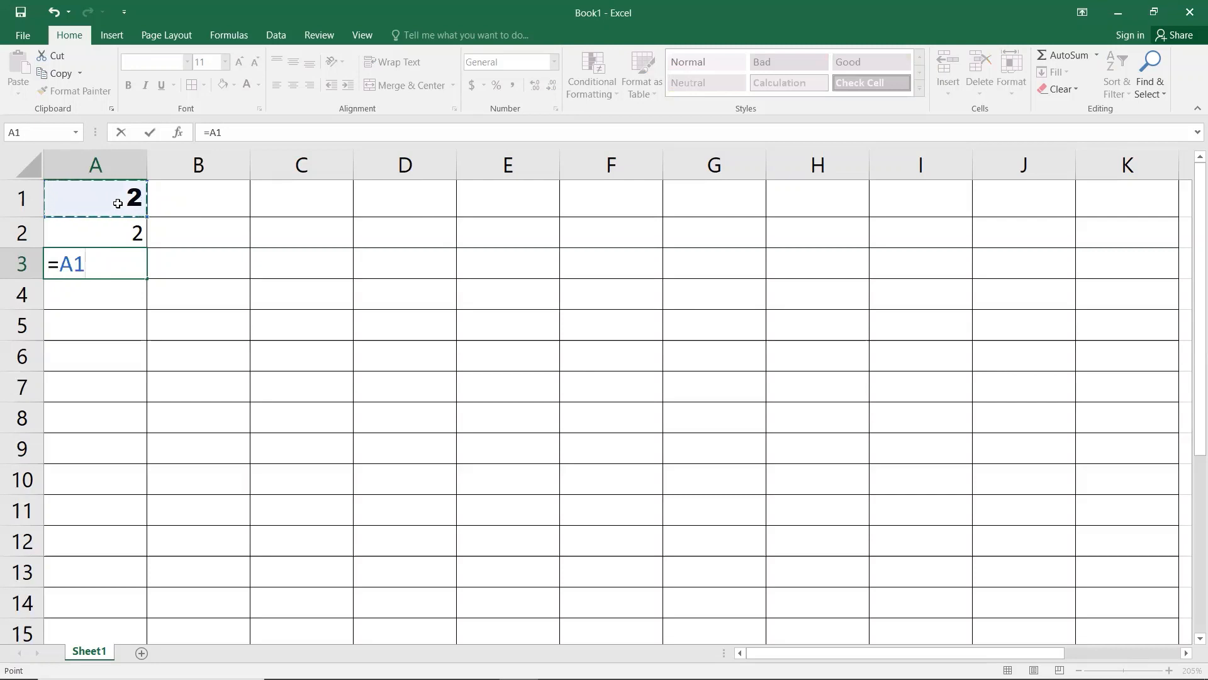
pyautogui.write('+')
pyautogui.click(113, 230)
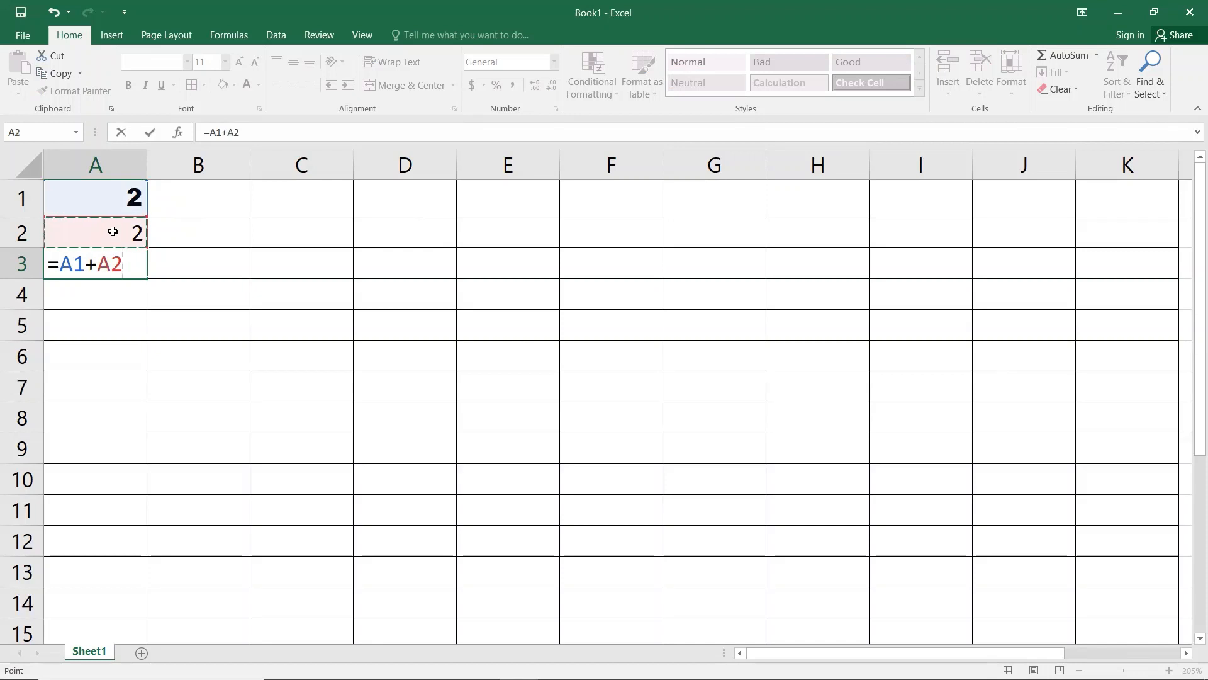
pyautogui.press('Return')
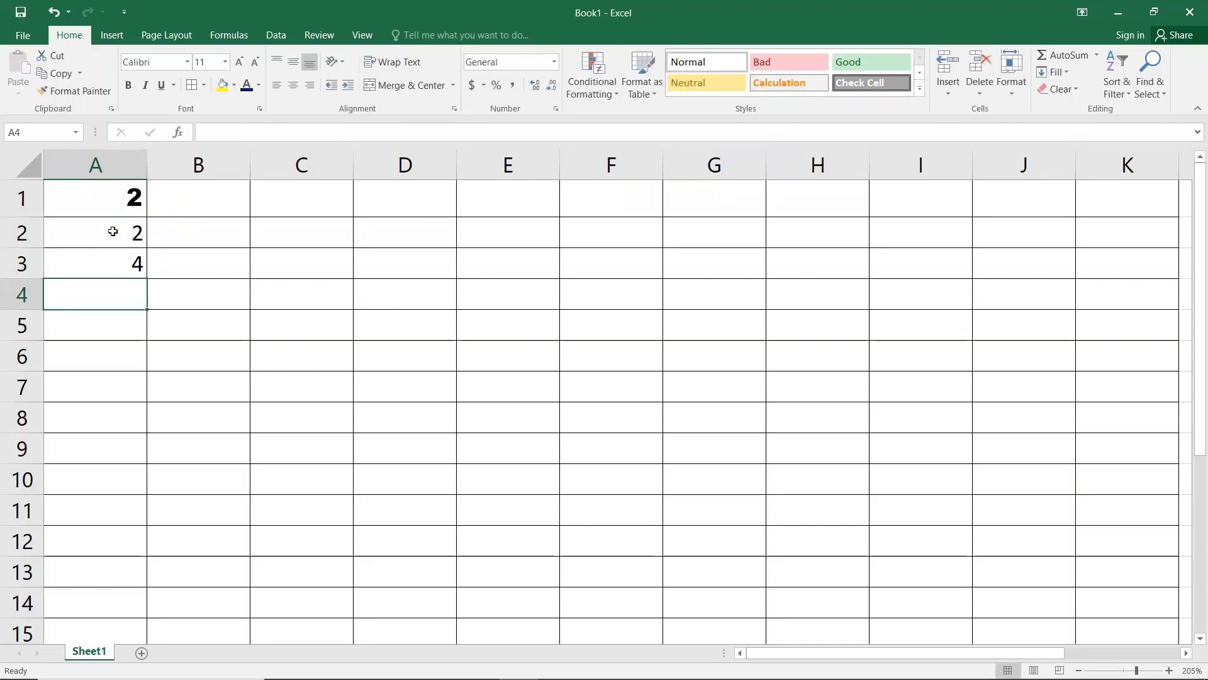
# Step: Enter 4 in both B1 and B2
pyautogui.press('Right')
pyautogui.press('Up')
pyautogui.press('Up')
pyautogui.press('Up')
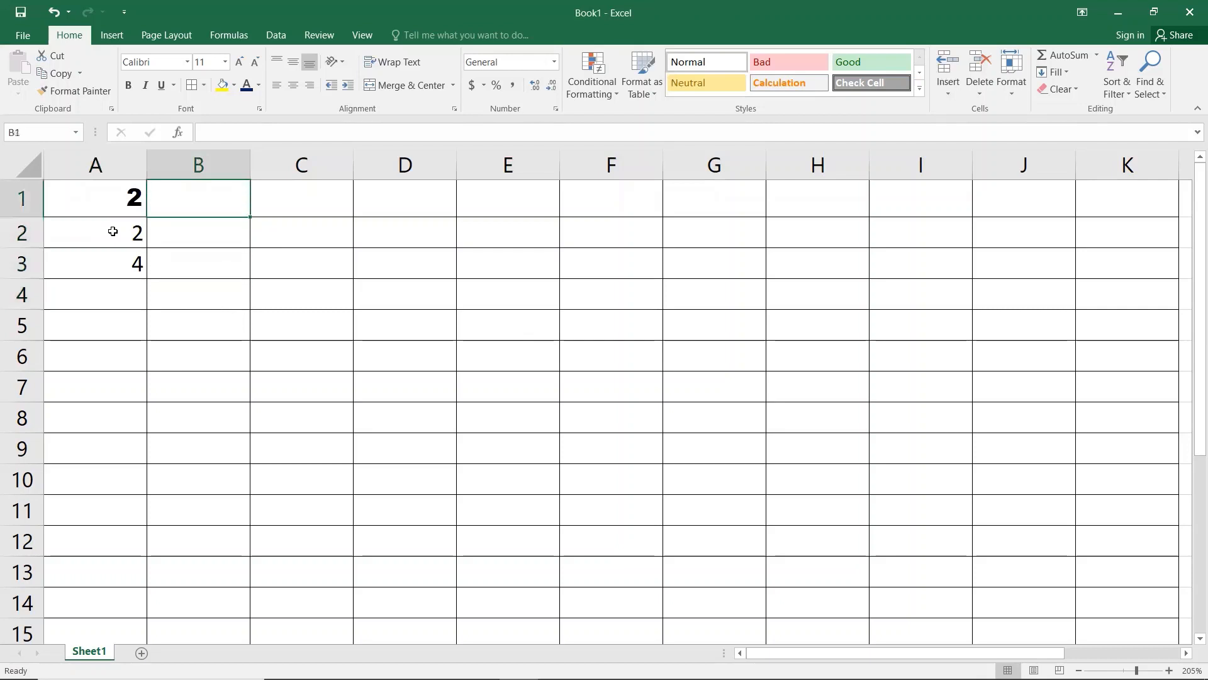
pyautogui.write('4')
pyautogui.press('Return')
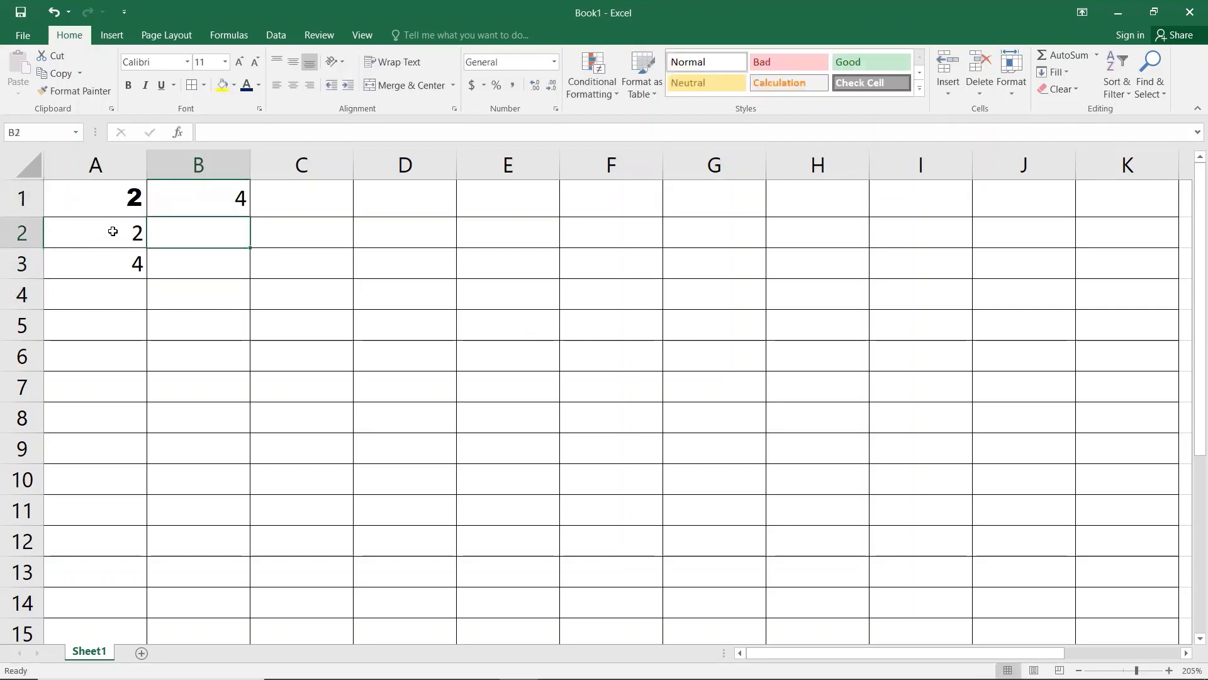
pyautogui.write('4')
pyautogui.press('Return')
# Step: Enter =B1+B2 in B3 so it shows 8
pyautogui.write('=')
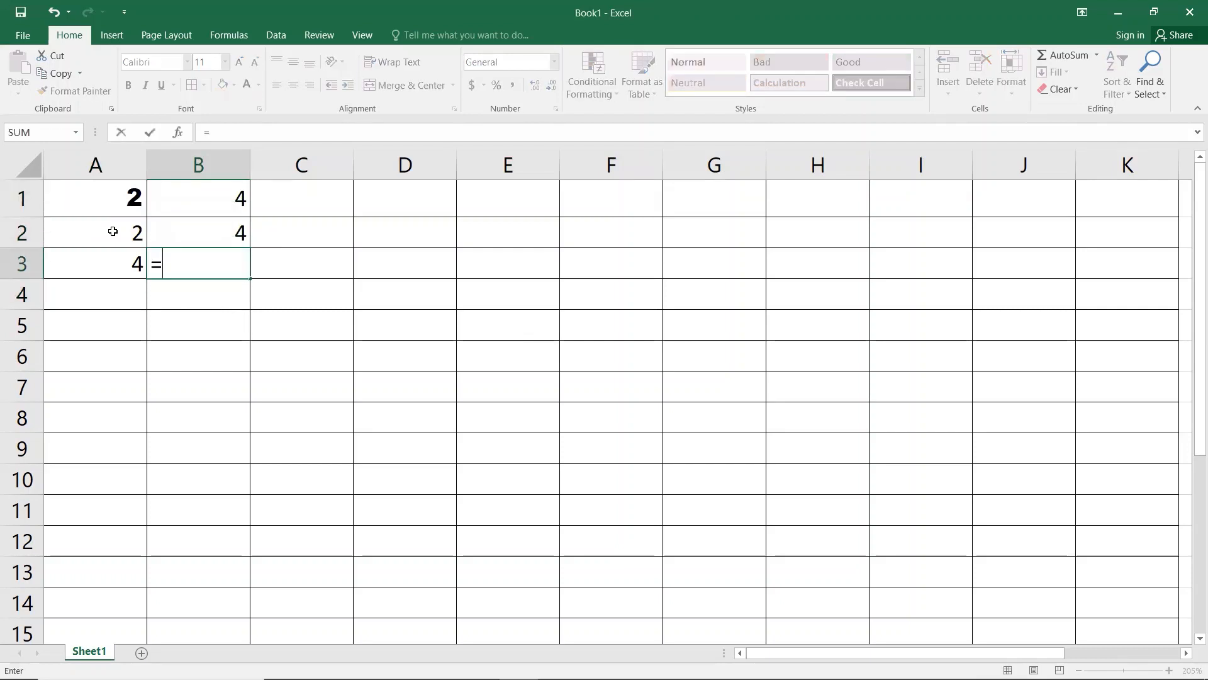
pyautogui.press('Up')
pyautogui.press('Up')
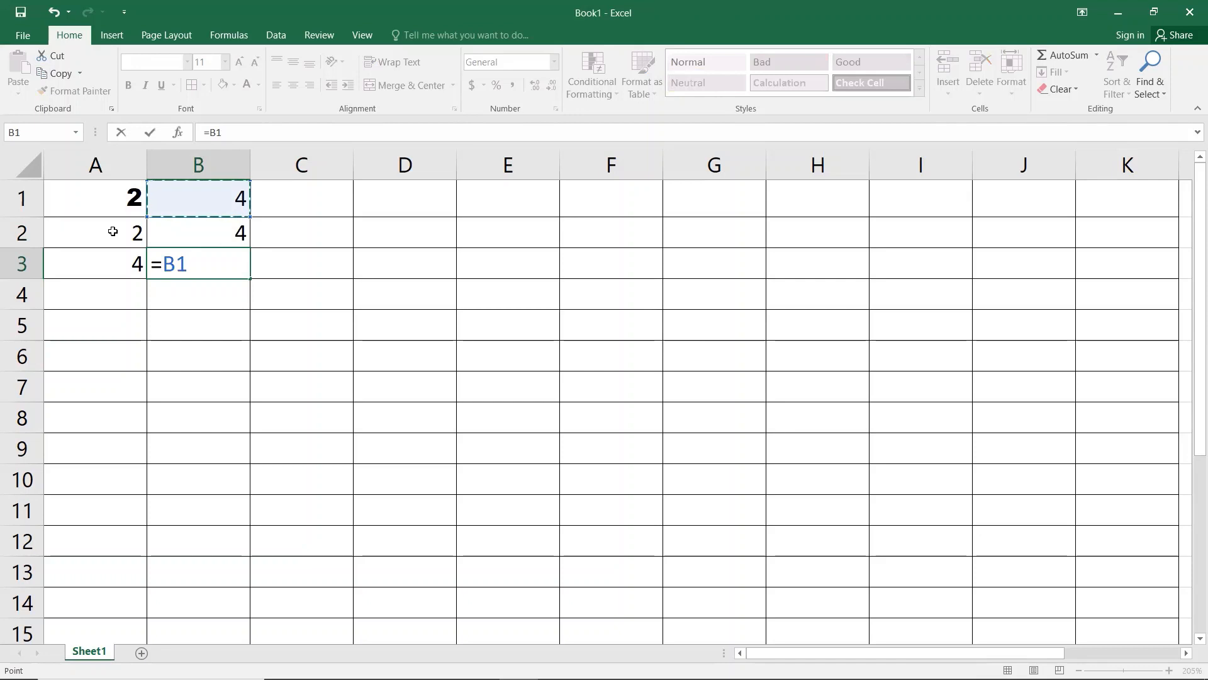
pyautogui.write('+')
pyautogui.press('Up')
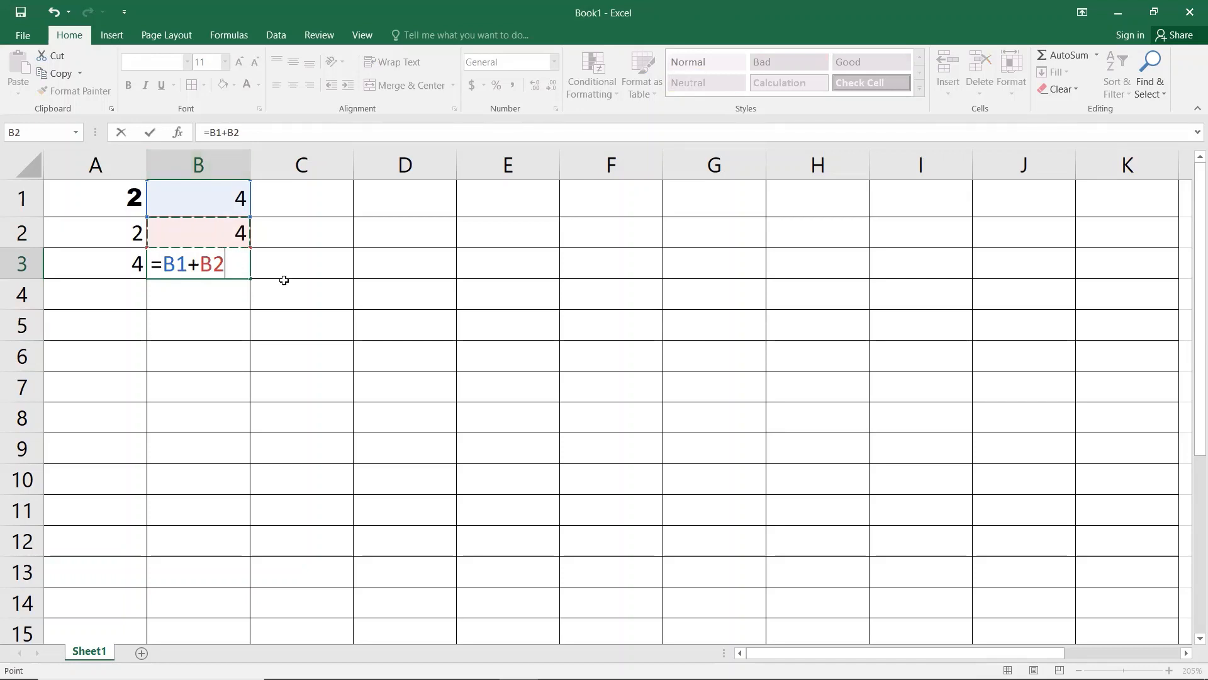
pyautogui.press('Return')
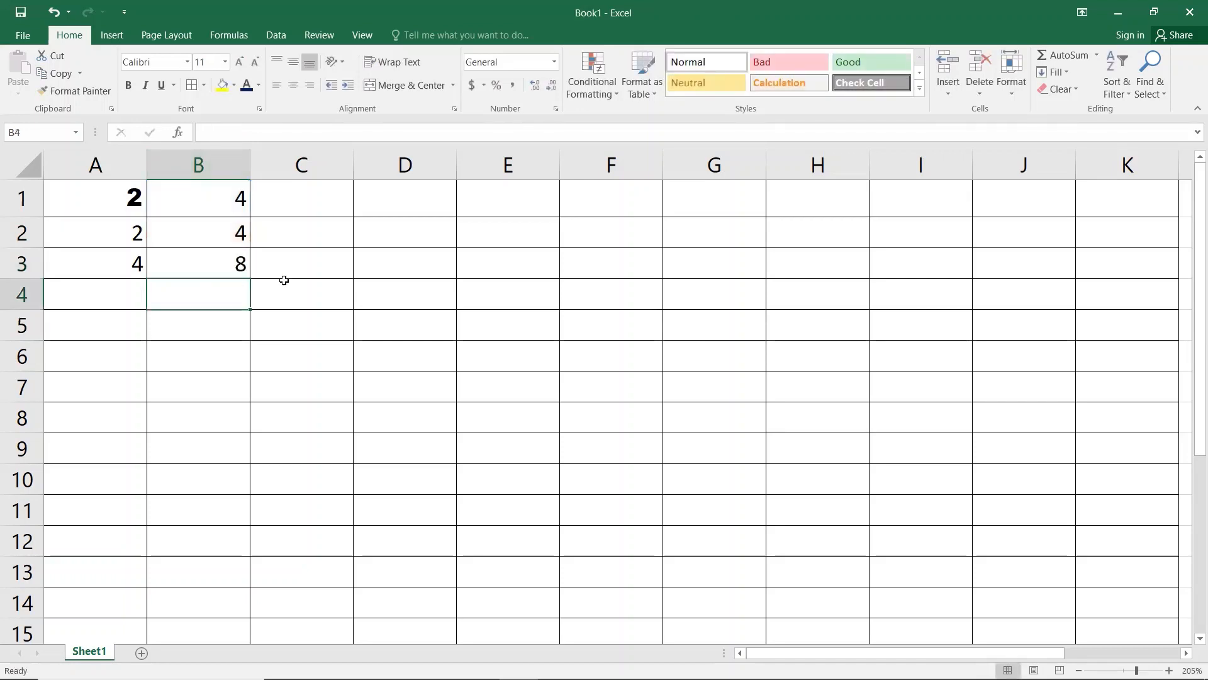
# Step: Change B1 to 10 and B2 to 40 so B3 recalculates to 50
pyautogui.press('Up')
pyautogui.press('Up')
pyautogui.press('Up')
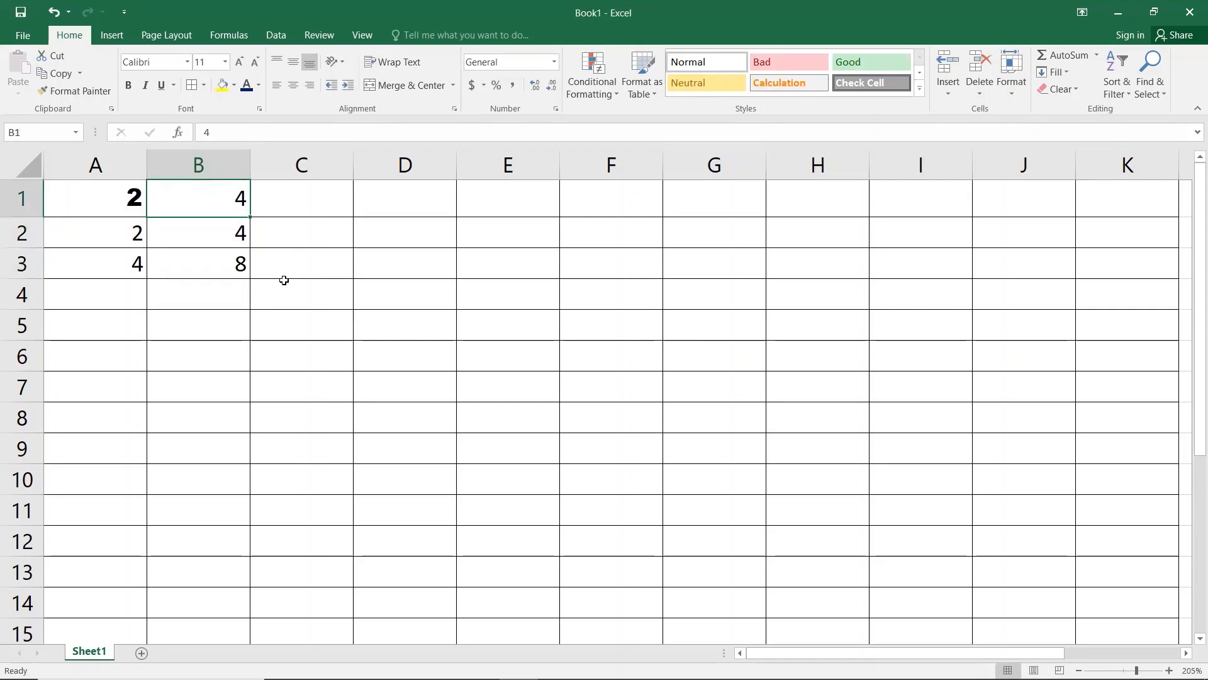
pyautogui.write('10')
pyautogui.press('Return')
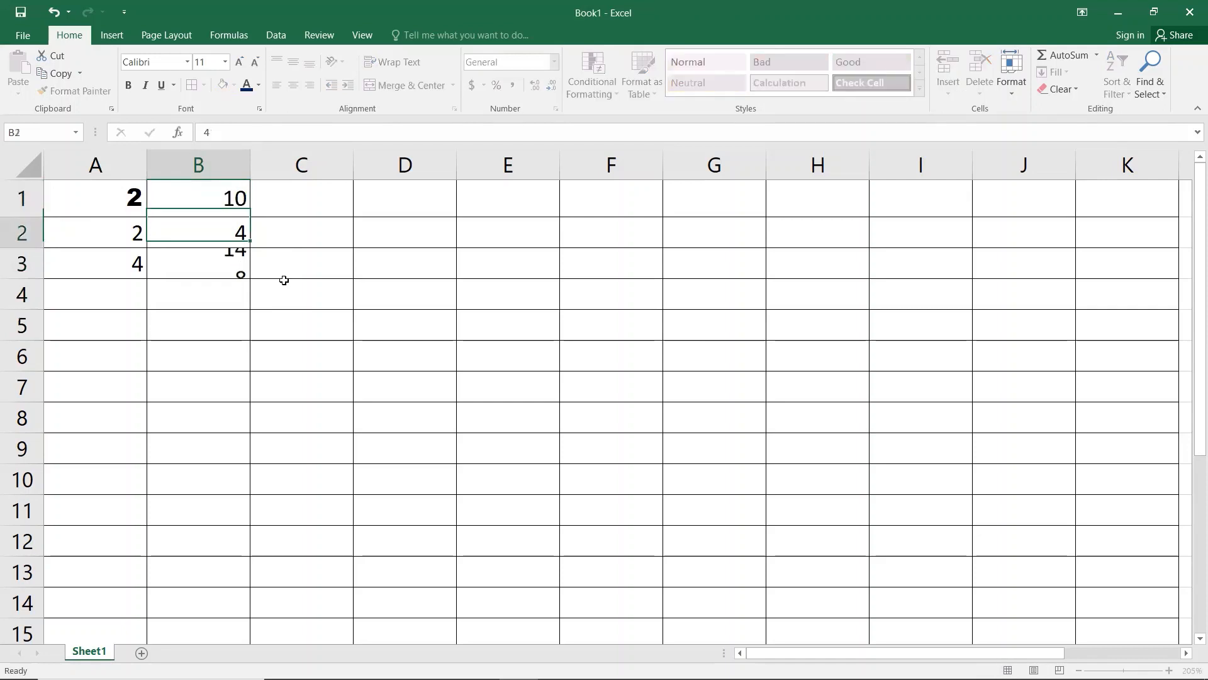
pyautogui.write('40')
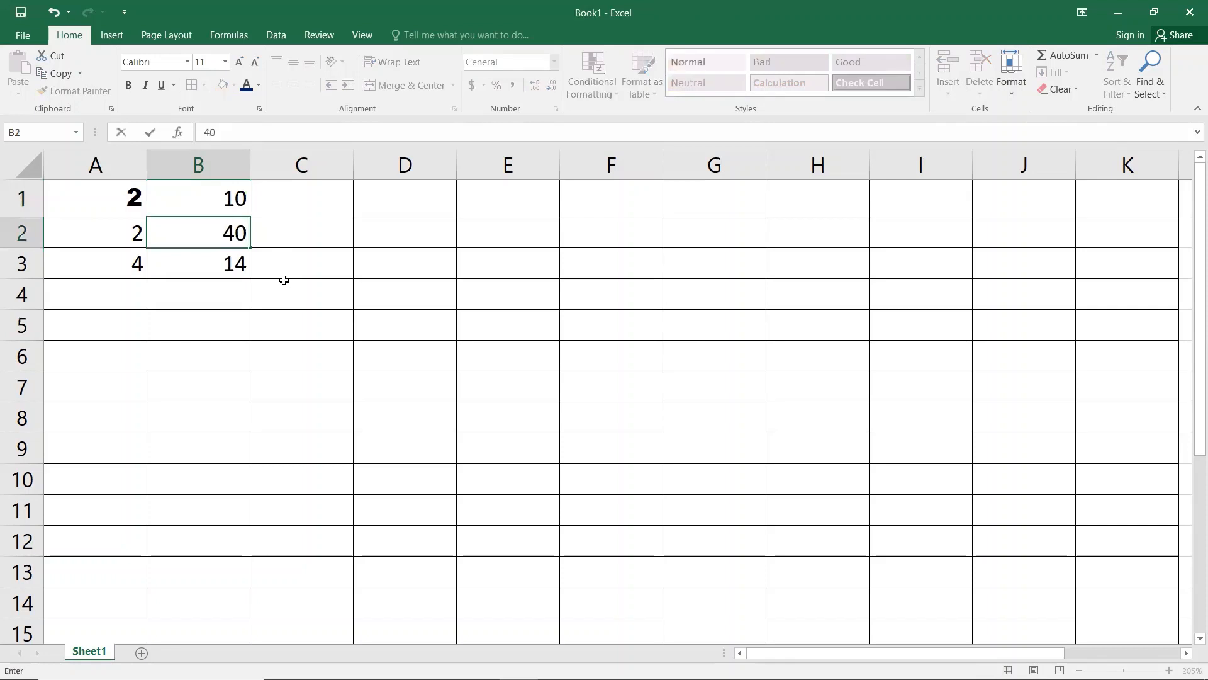
pyautogui.press('Return')
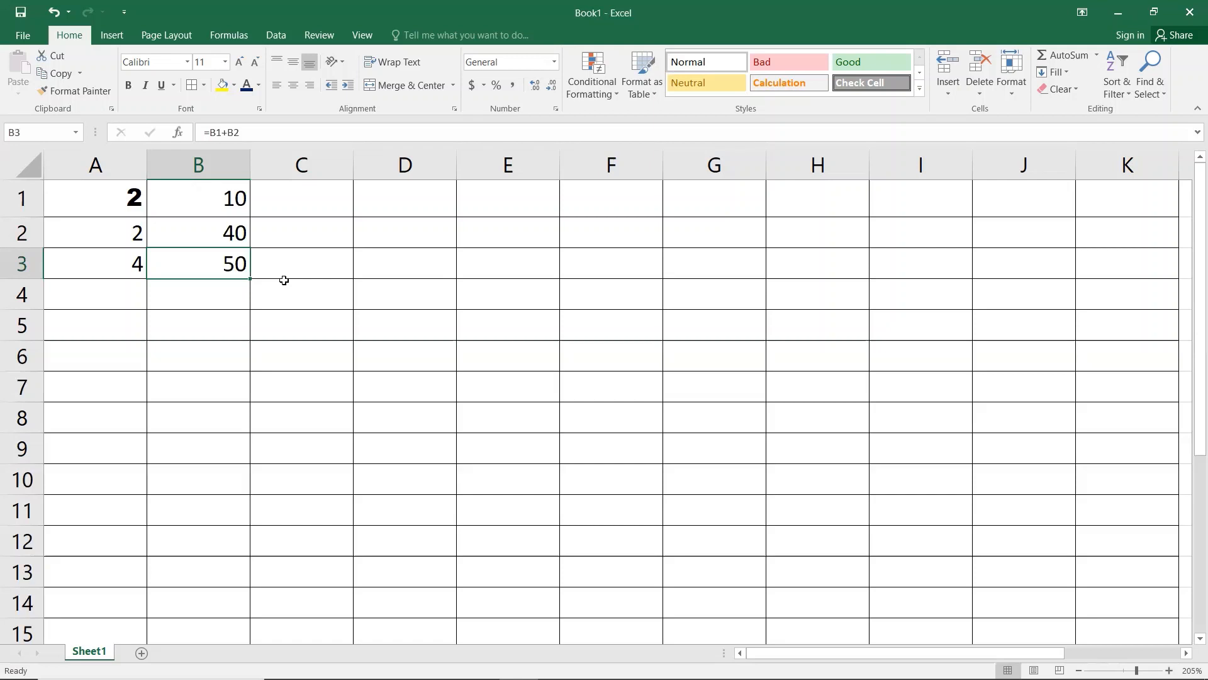
pyautogui.press('Right')
pyautogui.press('Up')
pyautogui.press('Up')
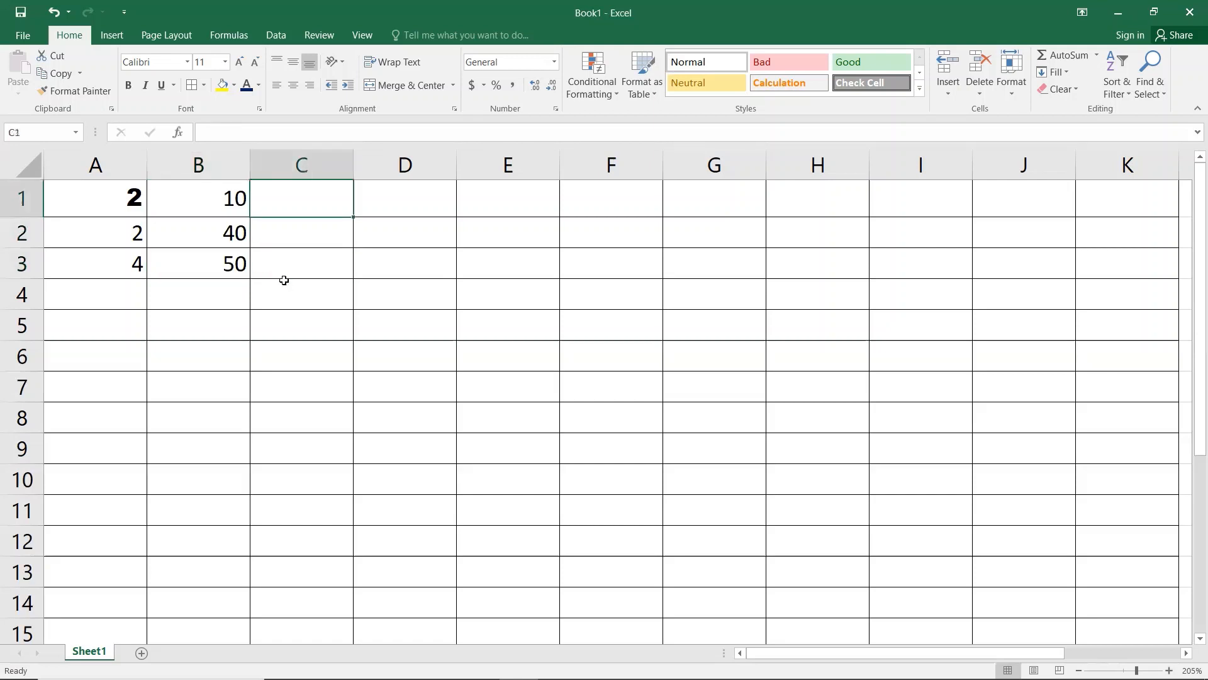
# Step: Fill cells C1 through C6 with the value 4
pyautogui.press('Left')
pyautogui.press('Down')
pyautogui.press('Down')
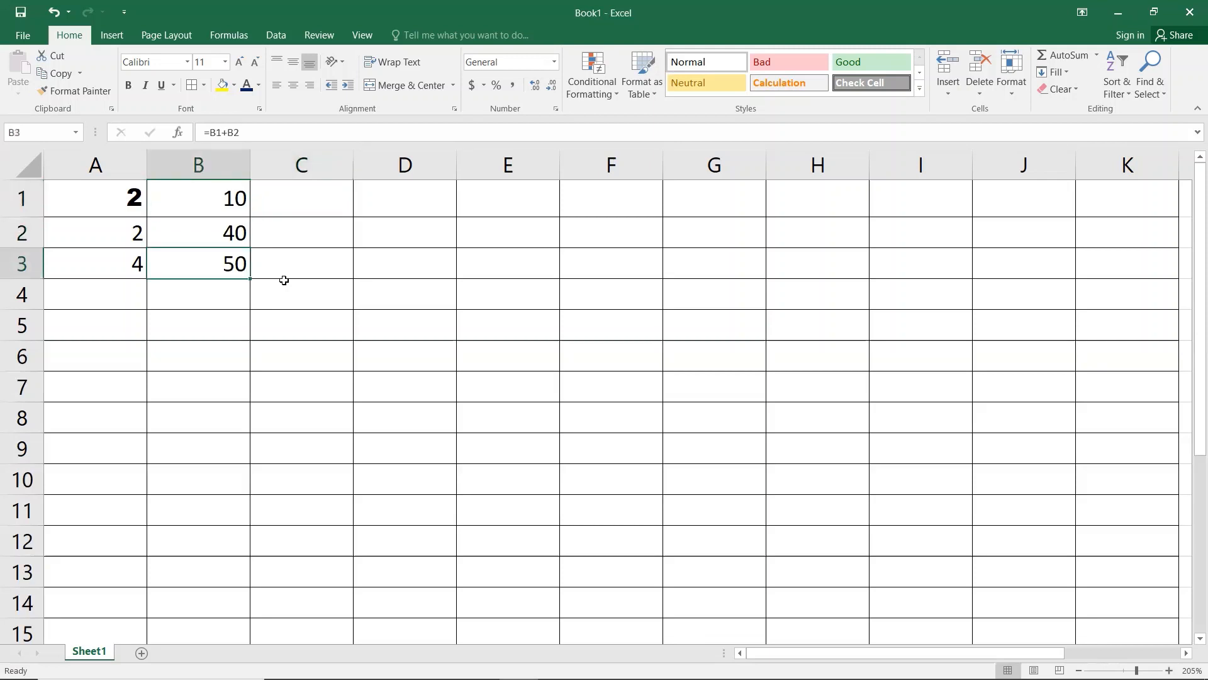
pyautogui.press('Right')
pyautogui.press('Up')
pyautogui.press('Up')
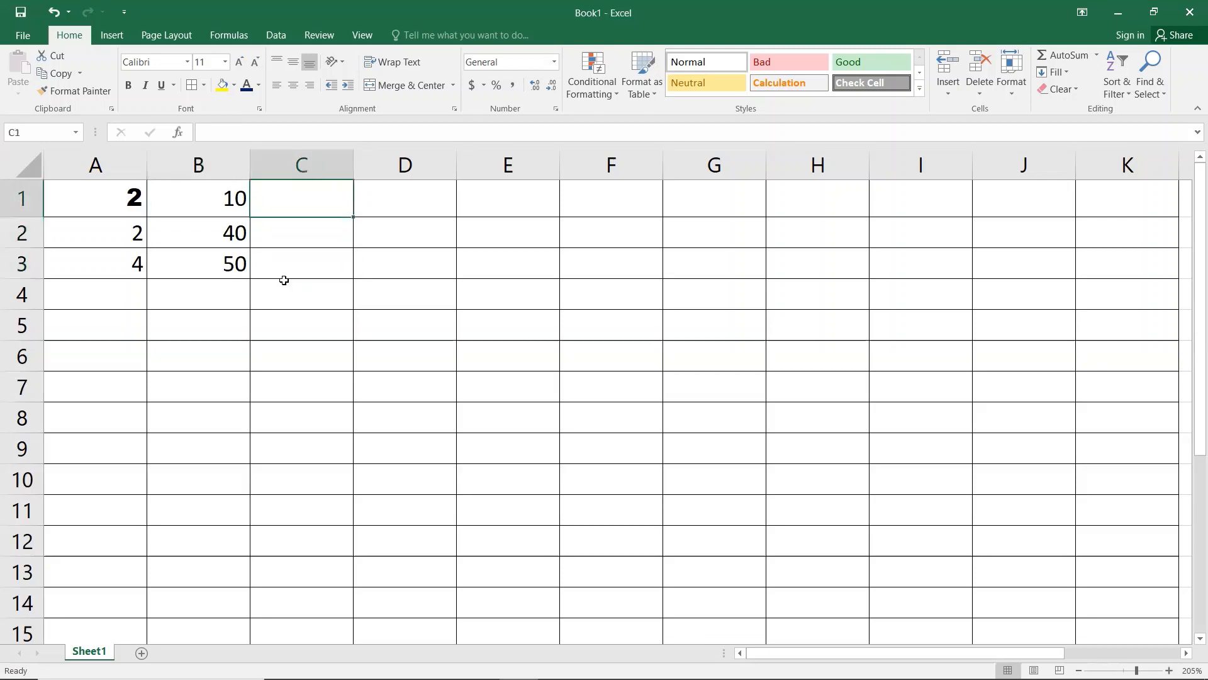
pyautogui.write('4')
pyautogui.press('Return')
pyautogui.write('4')
pyautogui.press('Return')
pyautogui.press('4')
pyautogui.press('Return')
pyautogui.press('4')
pyautogui.press('Return')
pyautogui.press('4')
pyautogui.press('Return')
pyautogui.write('4')
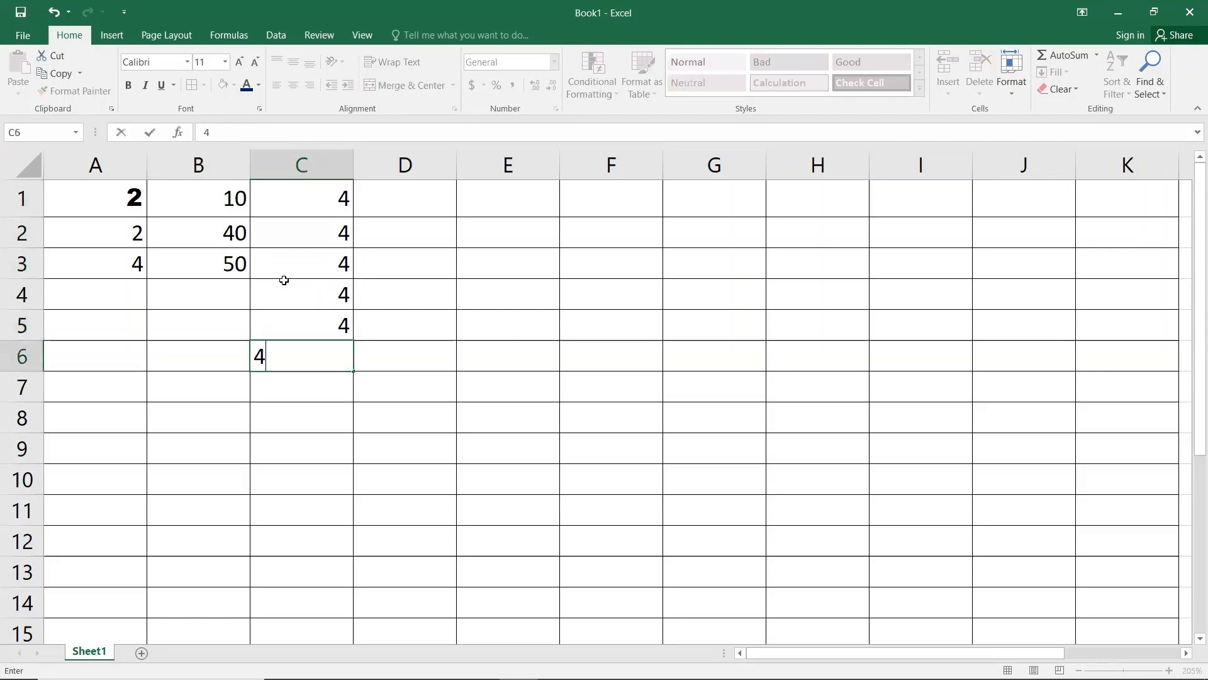
pyautogui.press('Return')
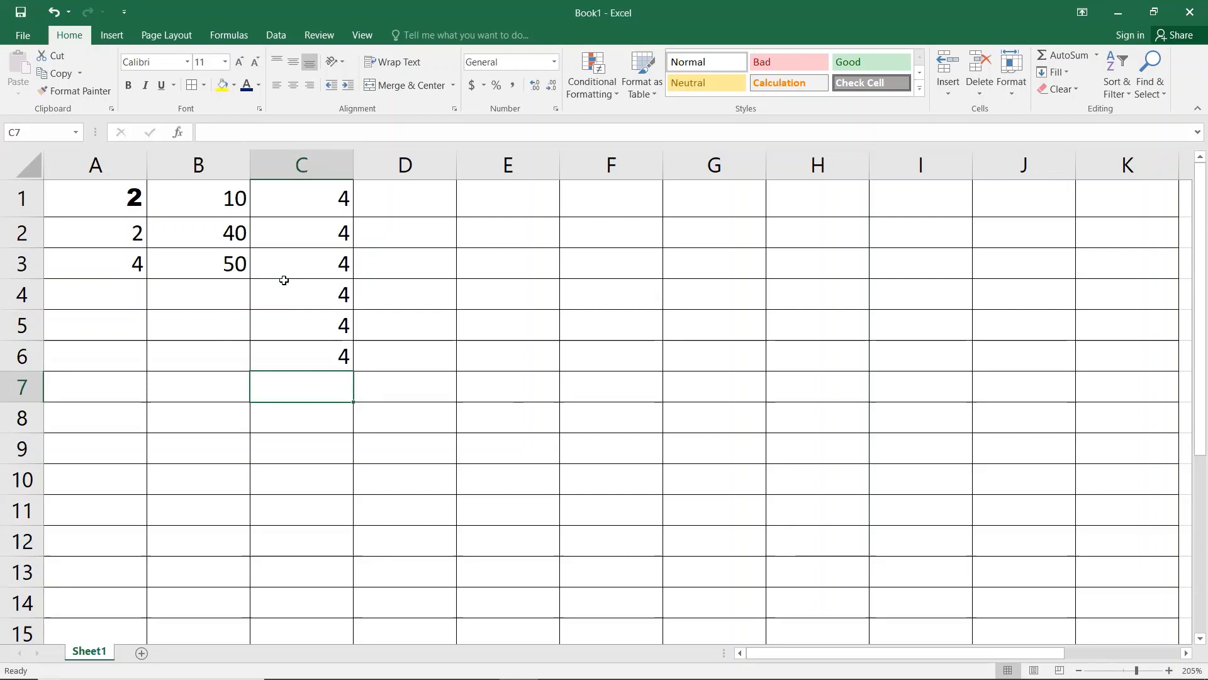
# Step: In C7, type =c1+c2+c3, erase it, and start =sum instead
pyautogui.write('=c1')
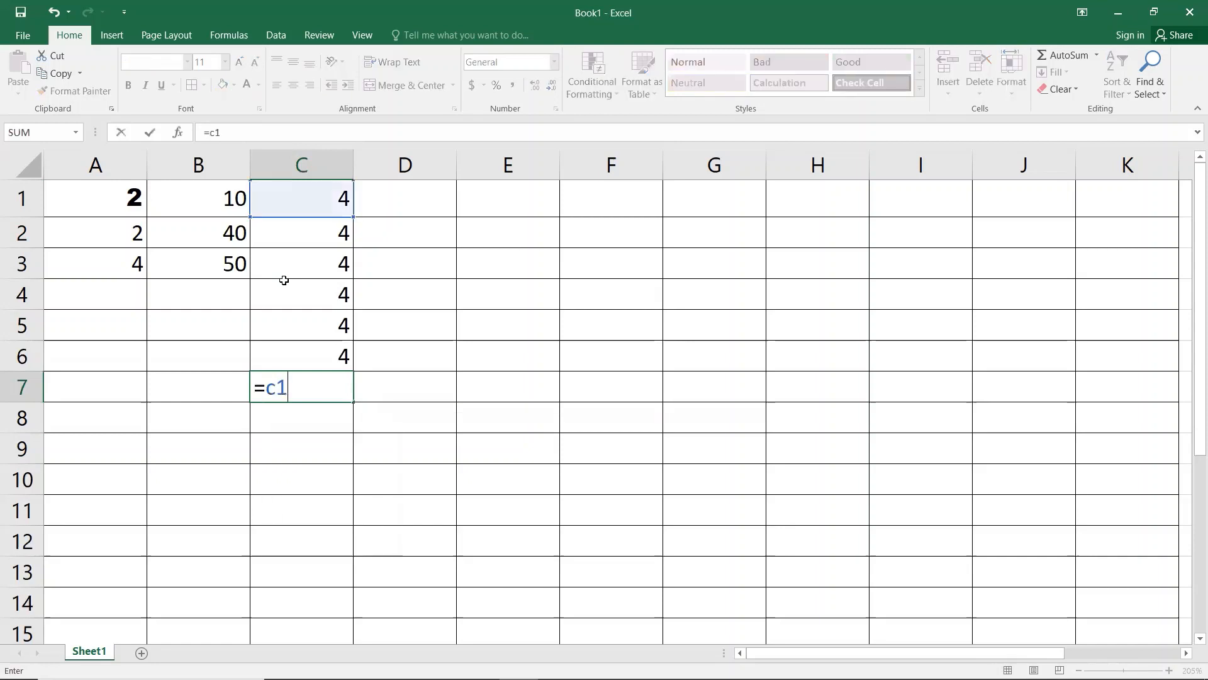
pyautogui.write('+c2+c3')
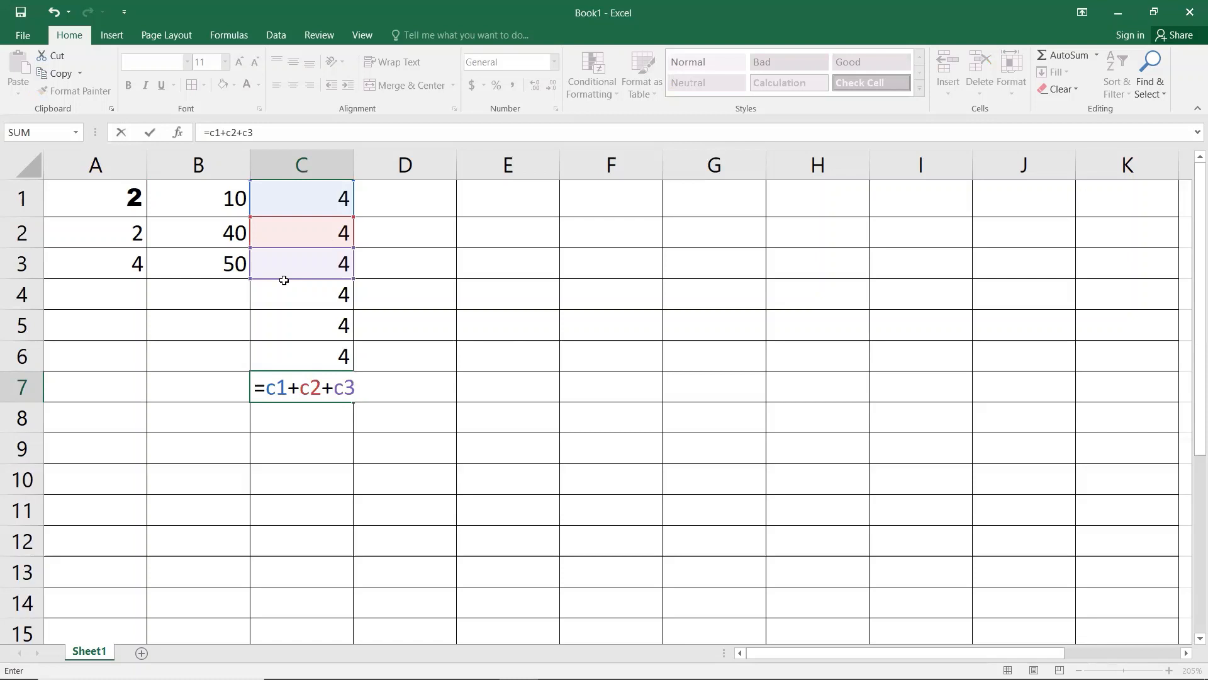
pyautogui.press('BackSpace')
pyautogui.press('BackSpace')
pyautogui.press('BackSpace')
pyautogui.press('BackSpace')
pyautogui.press('BackSpace')
pyautogui.press('BackSpace')
pyautogui.press('BackSpace')
pyautogui.press('BackSpace')
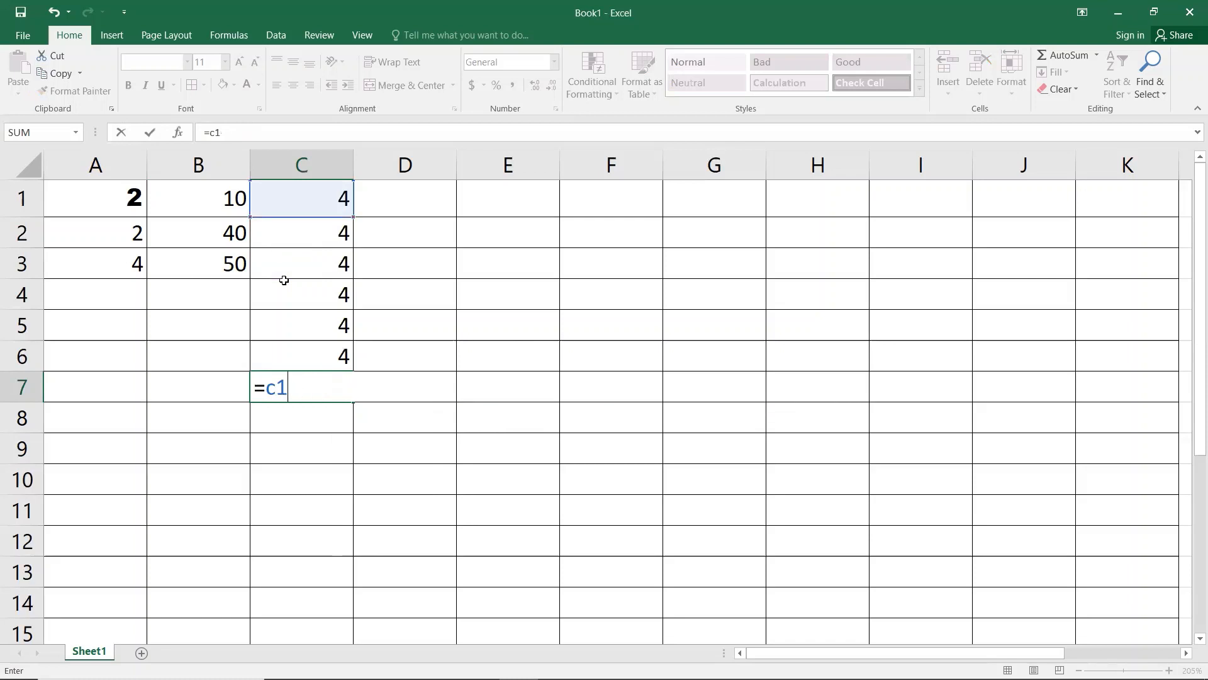
pyautogui.press('BackSpace')
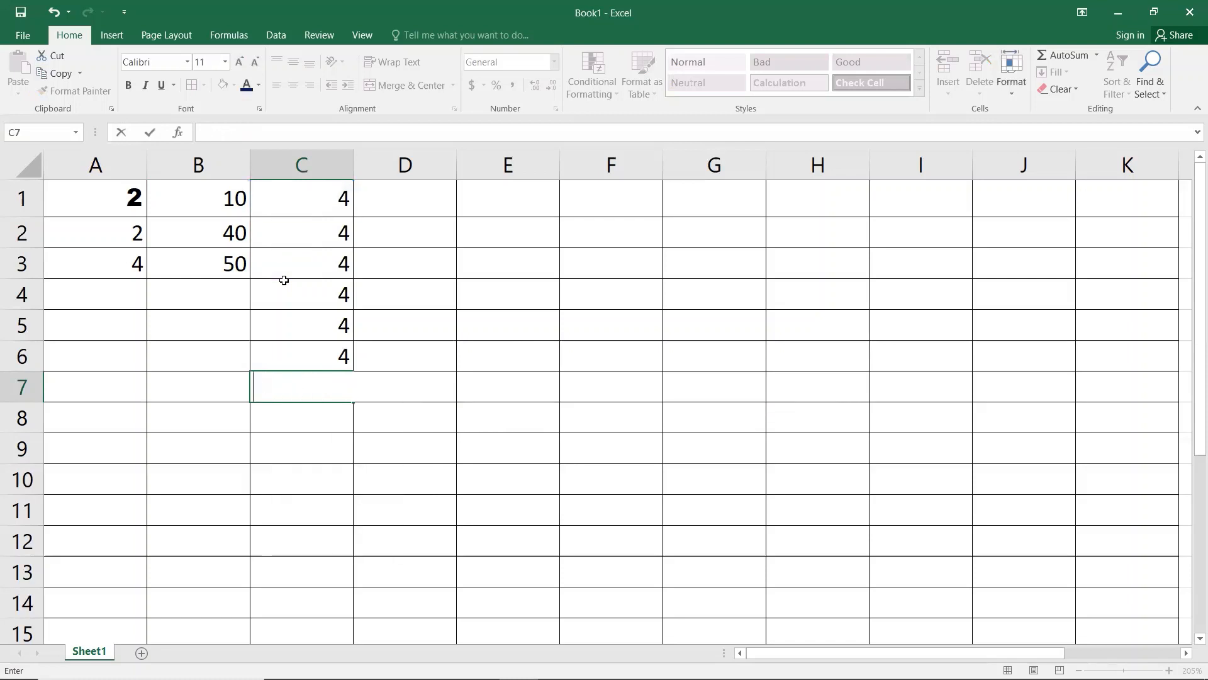
pyautogui.write('=')
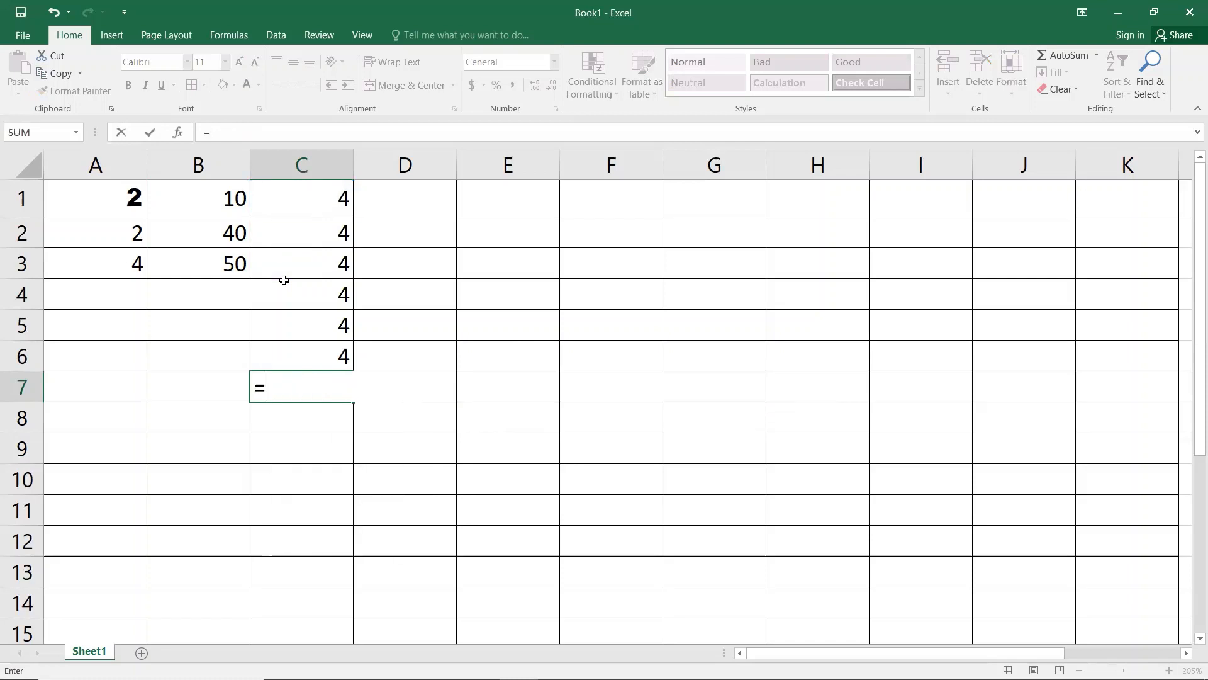
pyautogui.write('sum')
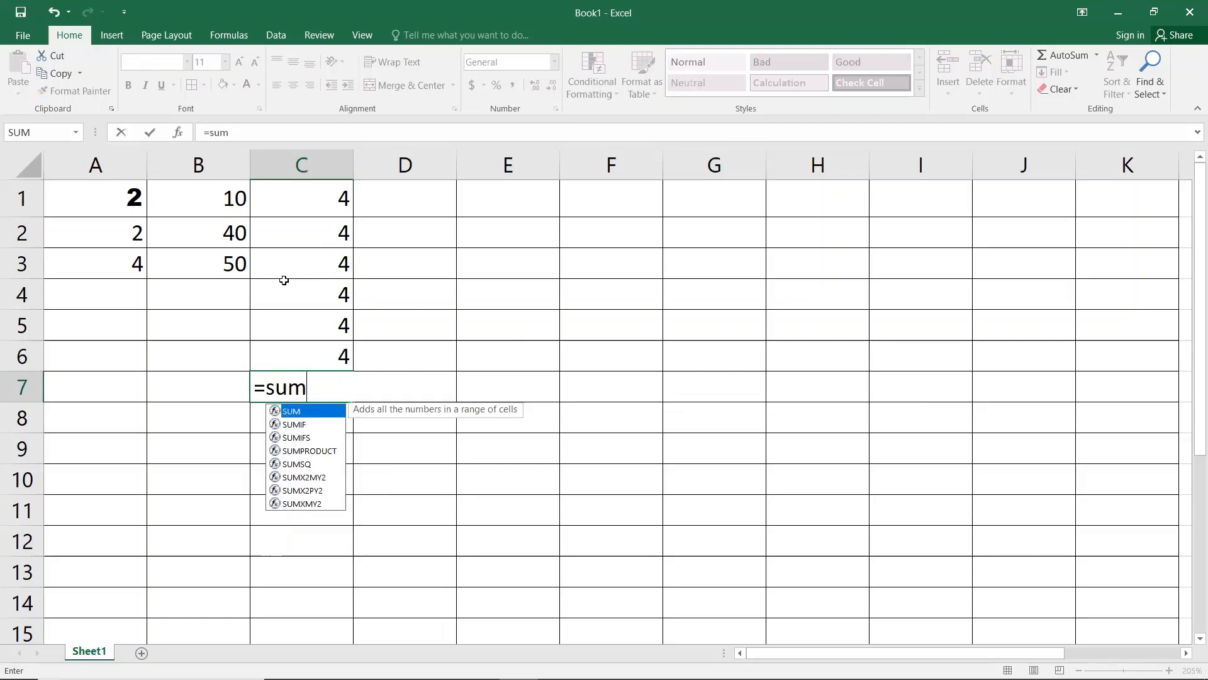
pyautogui.write('(')
pyautogui.press('BackSpace')
# Step: Launch the On-Screen Keyboard by running osk from the Run box
pyautogui.press('super+r')
pyautogui.write('osl')
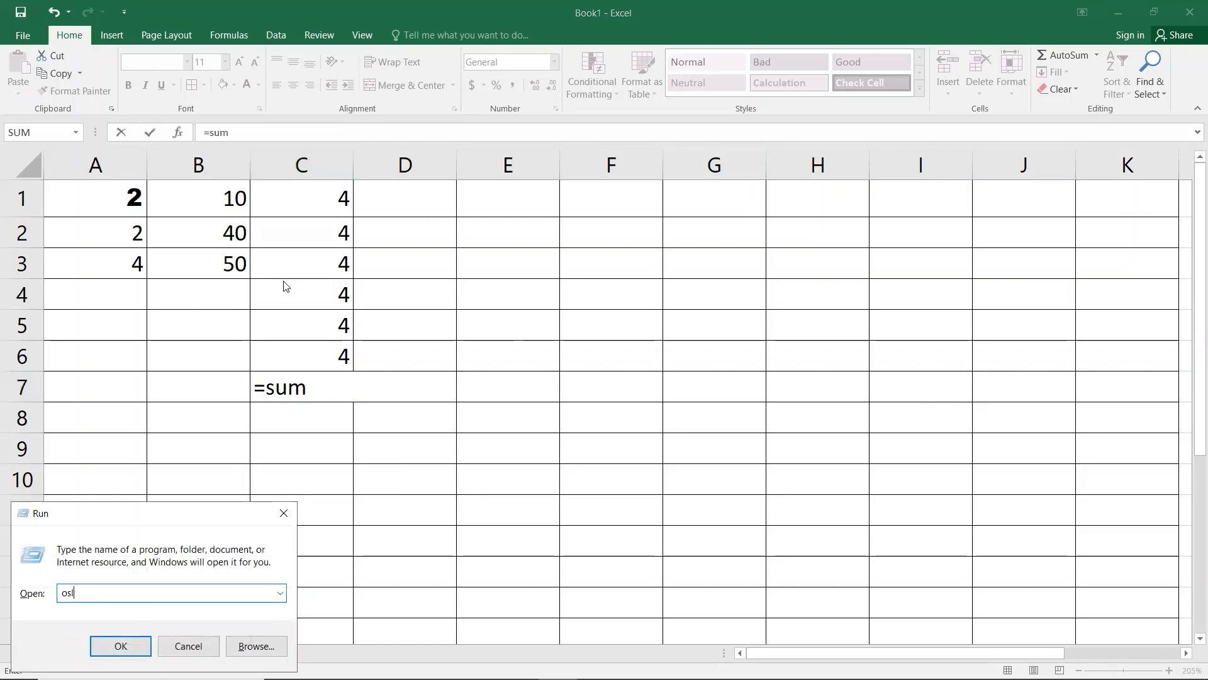
pyautogui.press('BackSpace')
pyautogui.write('k')
pyautogui.press('Return')
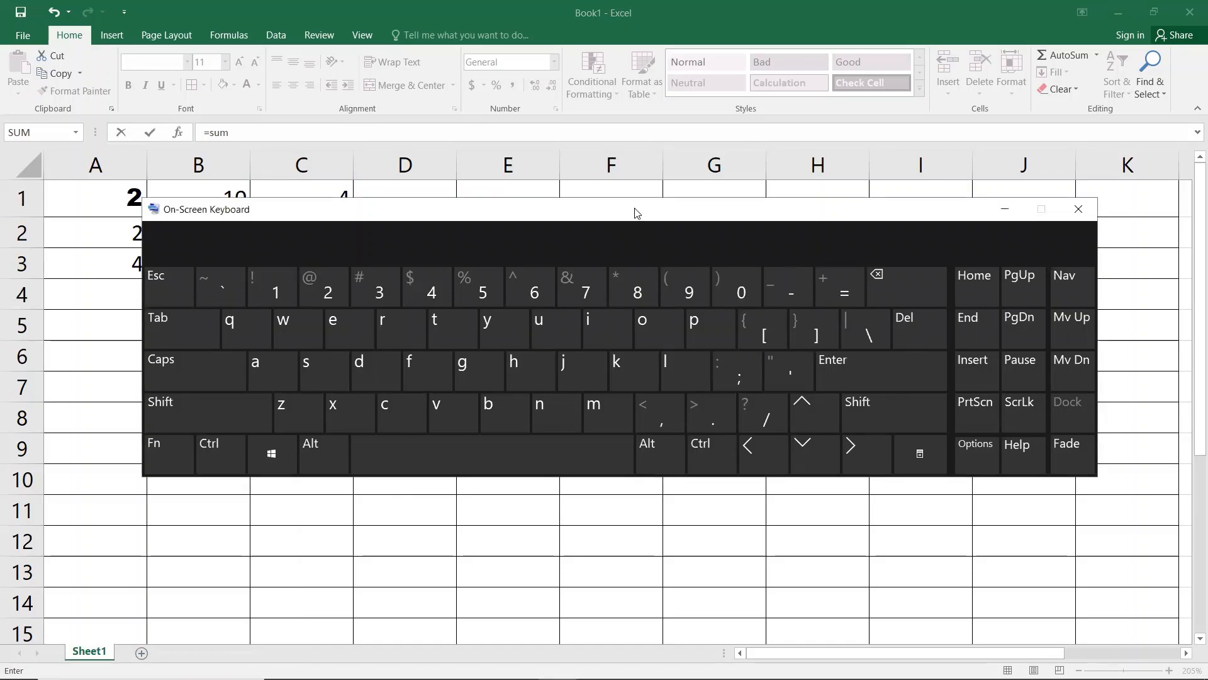
# Step: Retype =sum in C7, accept the SUM suggestion to get =SUM(, then close the keyboard
pyautogui.moveTo(636, 212); pyautogui.dragTo(597, 426)
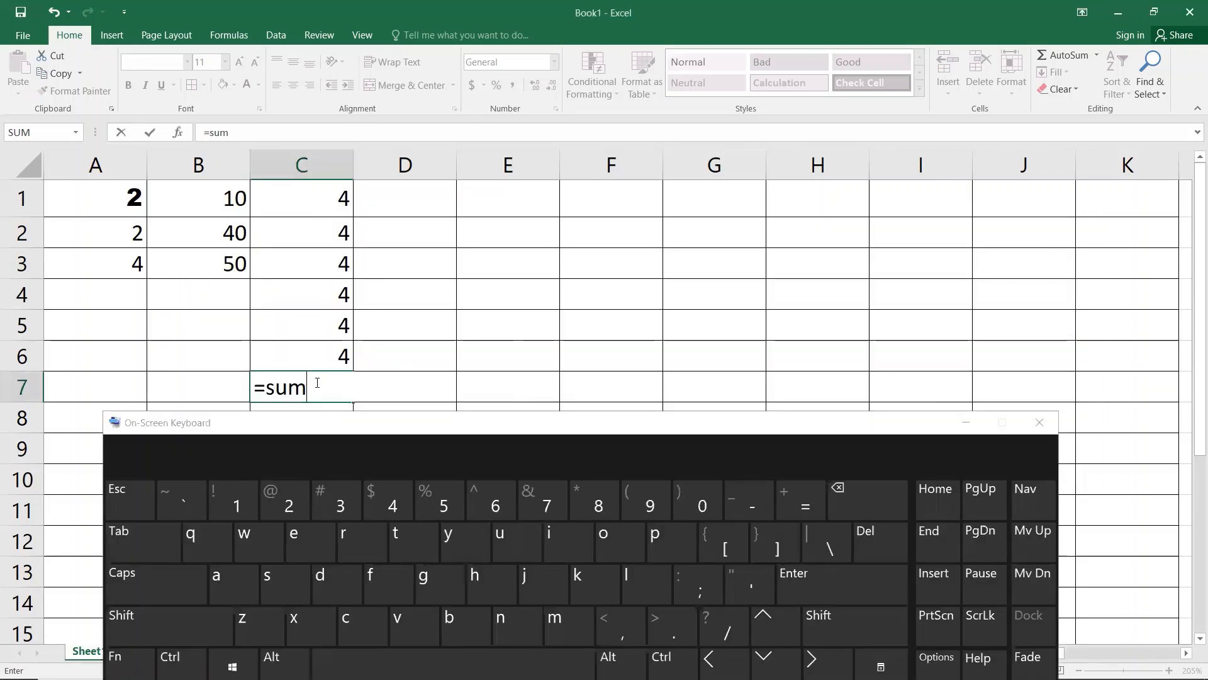
pyautogui.click(126, 531)
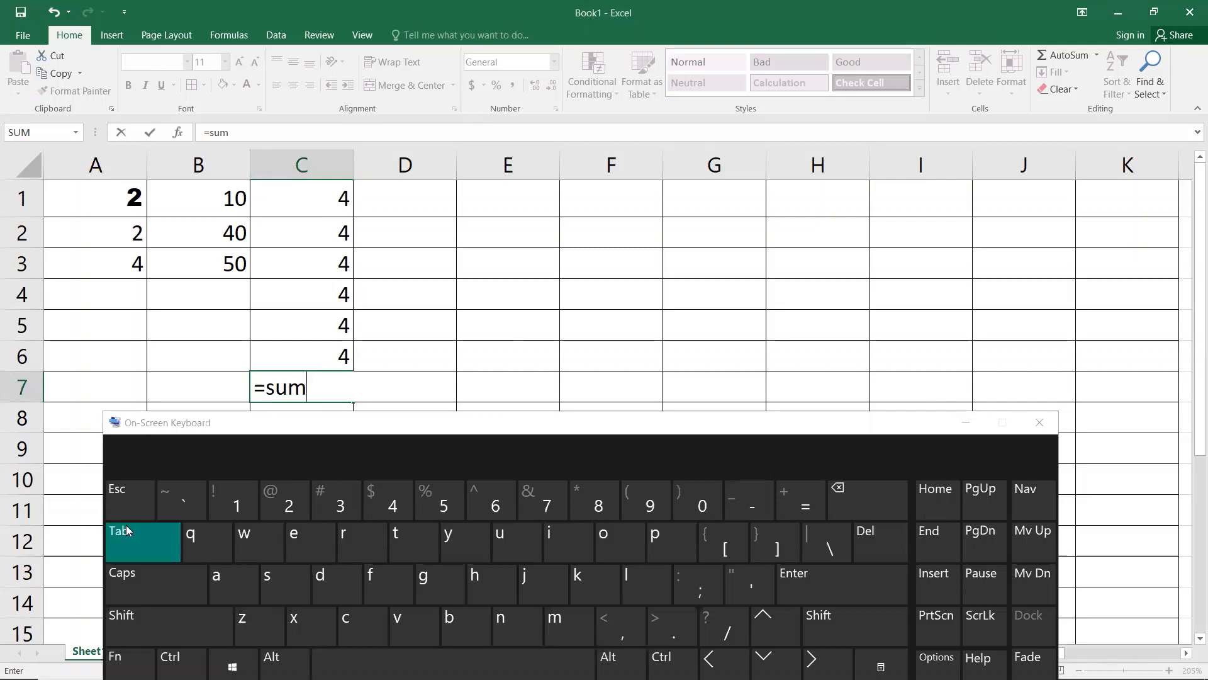
pyautogui.doubleClick(312, 386)
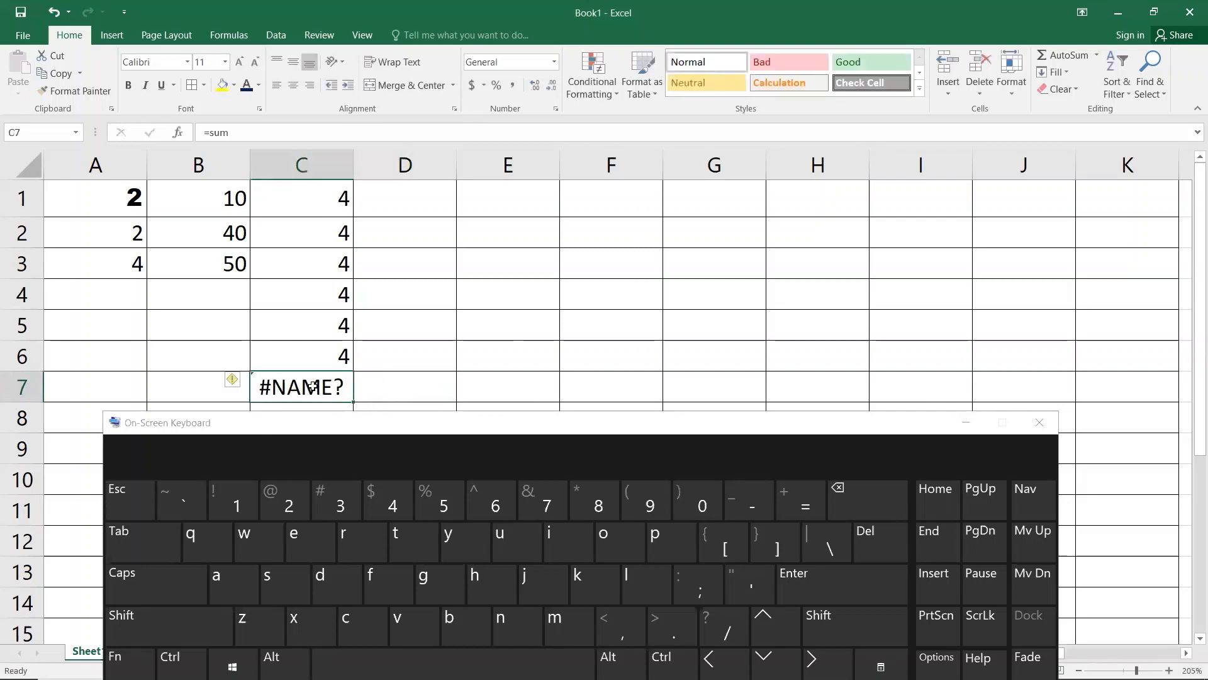
pyautogui.write('=sum')
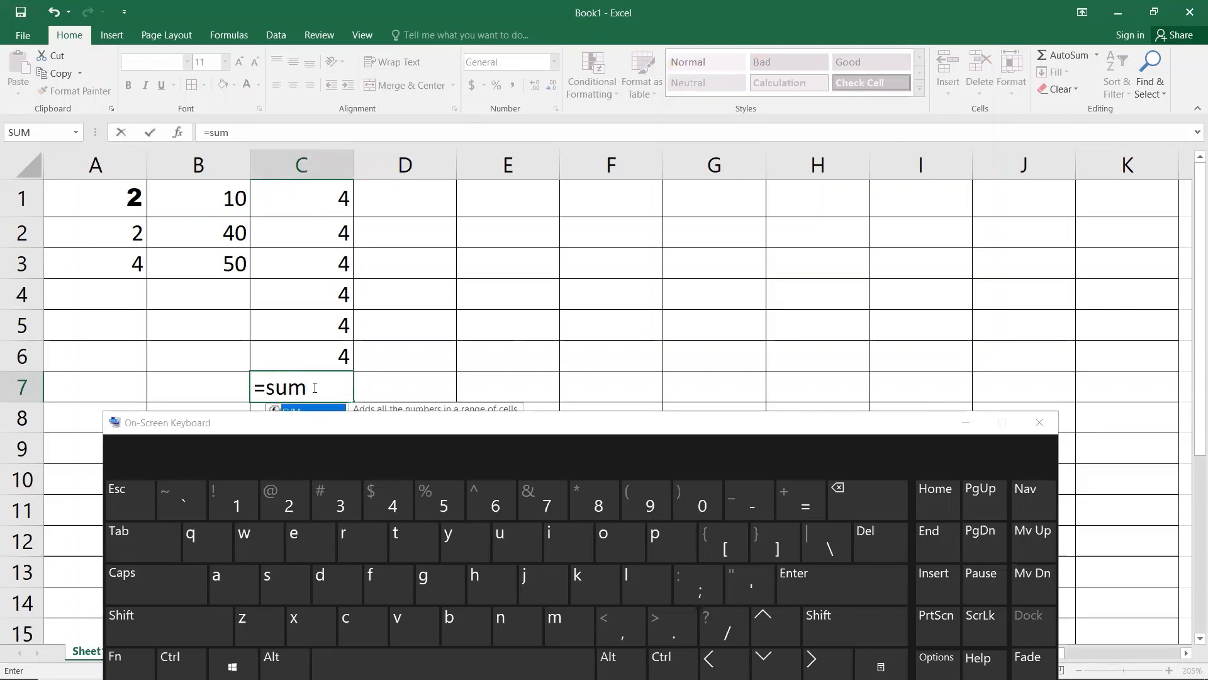
pyautogui.click(152, 540)
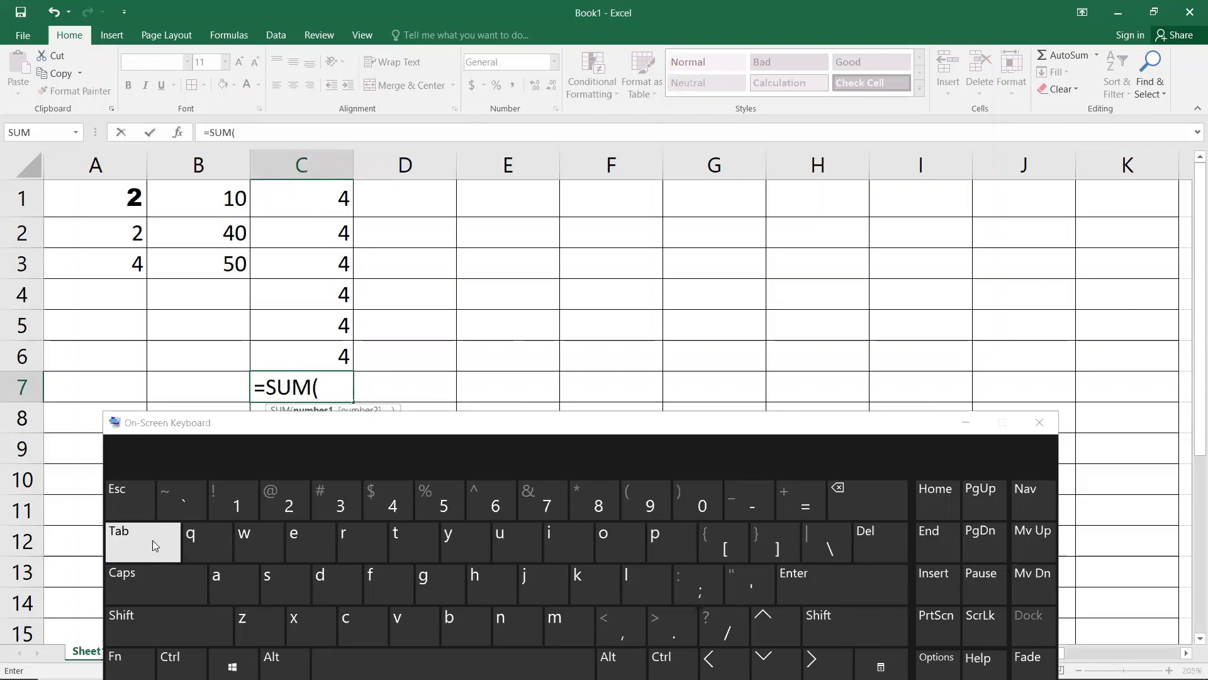
pyautogui.click(1039, 422)
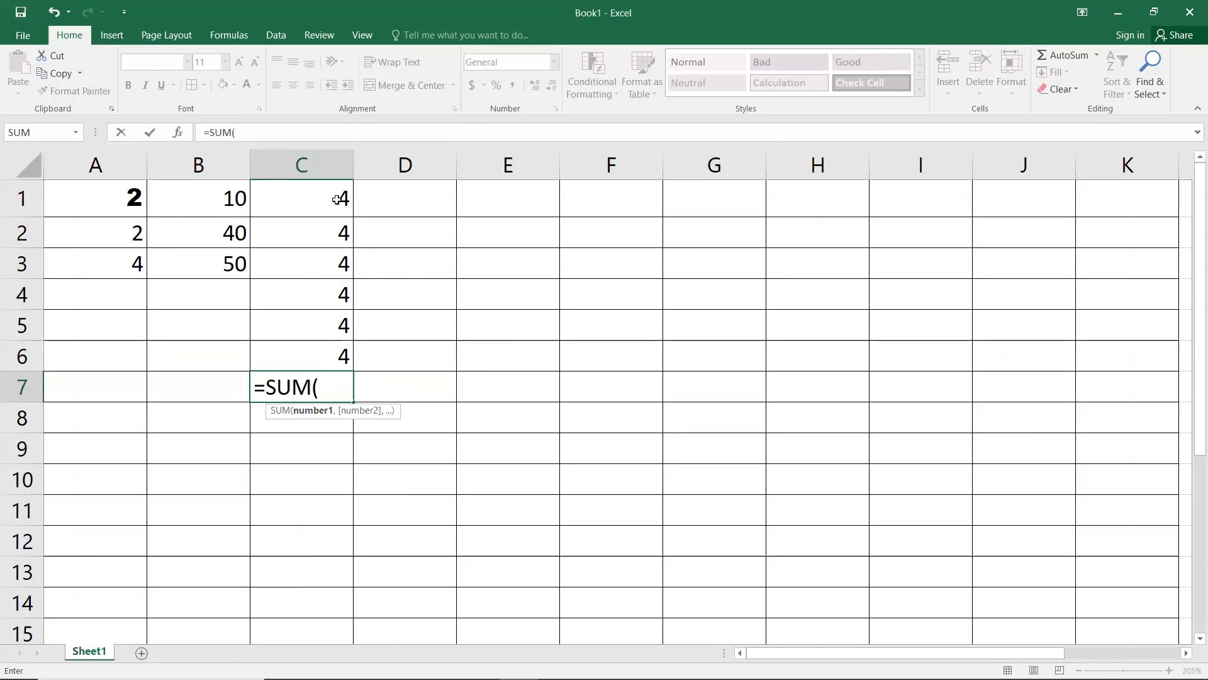
# Step: Type the range argument c1:c6) after =SUM( in cell C7
pyautogui.write('cc1')
pyautogui.press('BackSpace')
pyautogui.press('BackSpace')
pyautogui.write('1')
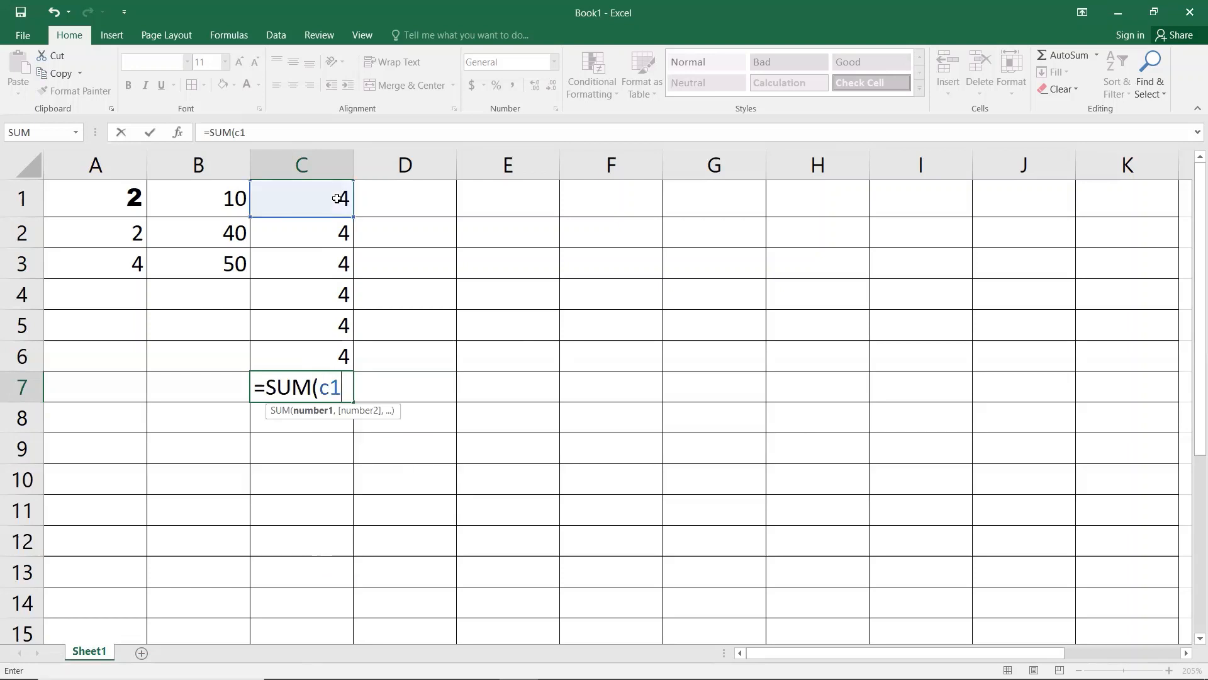
pyautogui.write(':')
pyautogui.write('c')
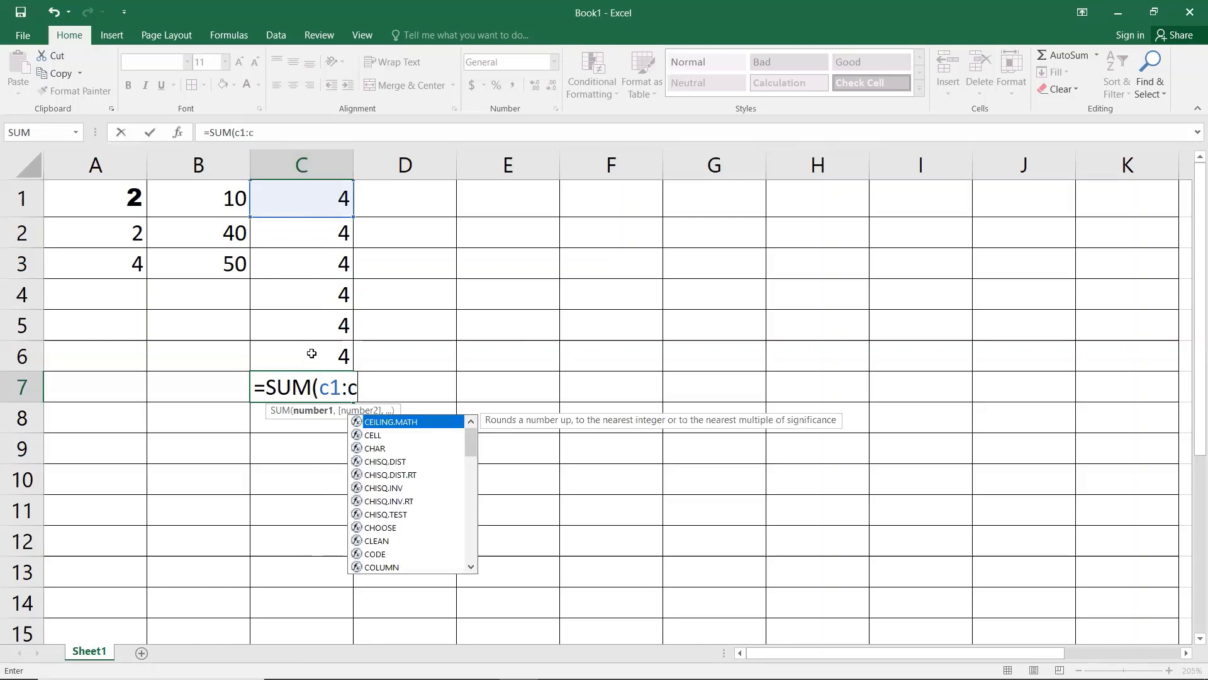
pyautogui.write('6')
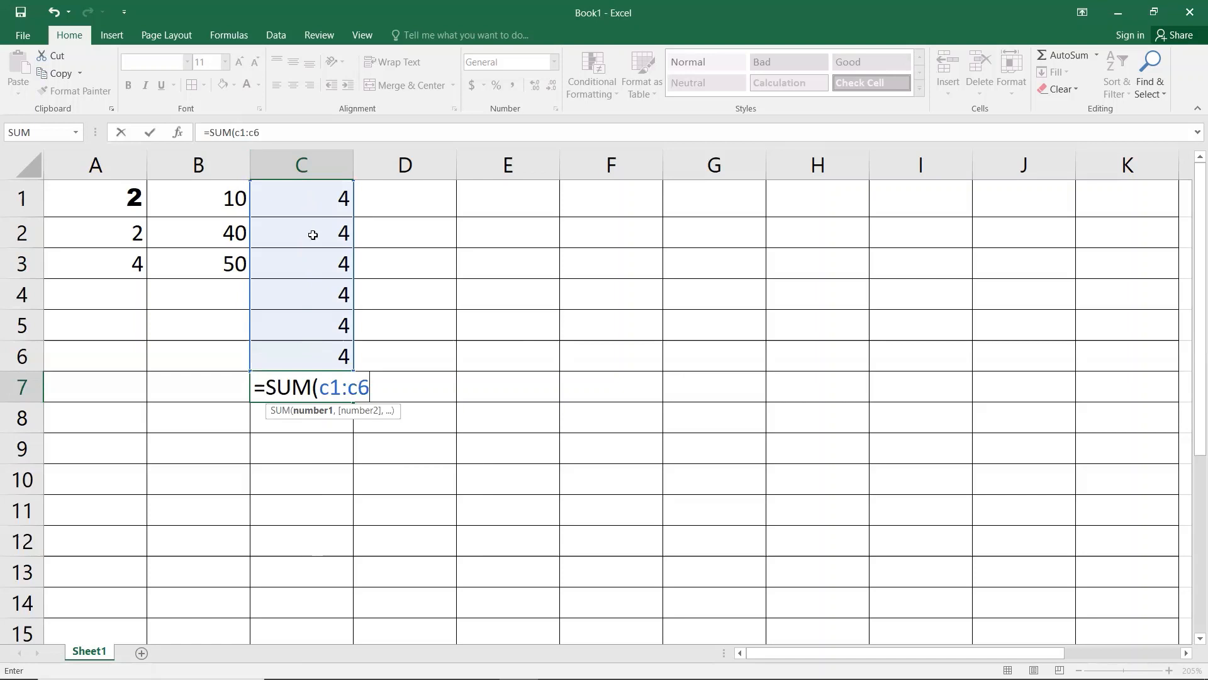
pyautogui.write(')')
# Step: Commit =SUM(C1:C6) in C7 so it shows 24, and adjust the sheet zoom
pyautogui.hotkey('ctrl', 'Return')
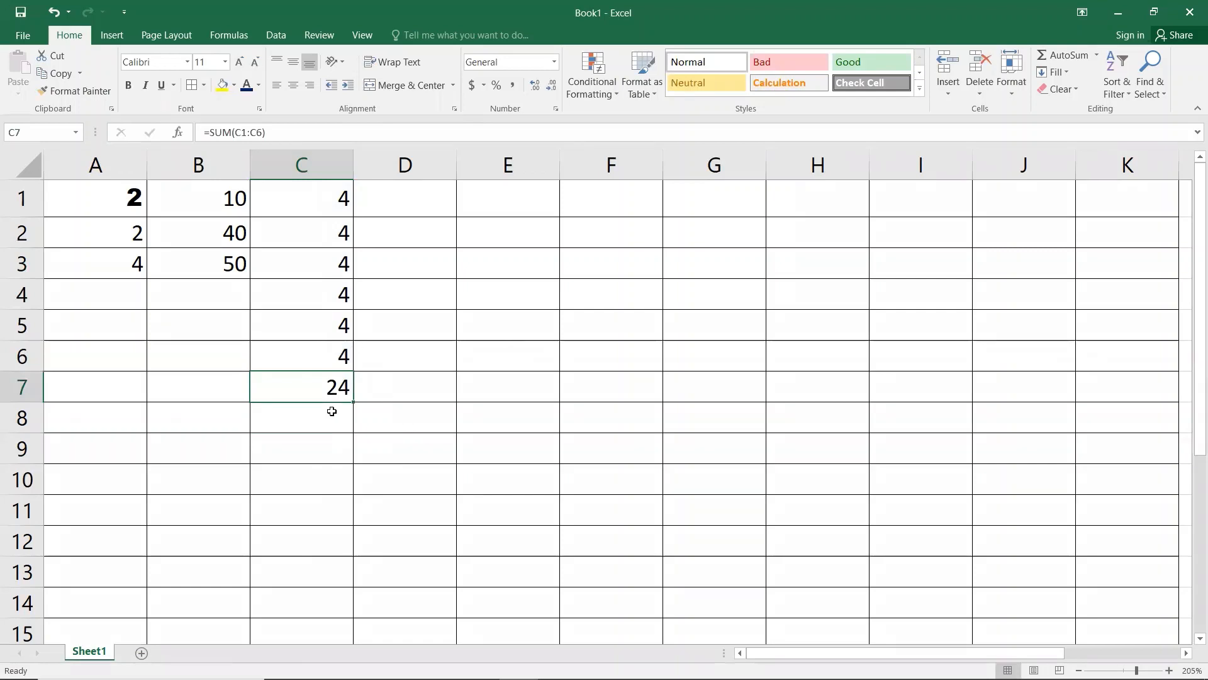
pyautogui.scroll(4, 302, 334)
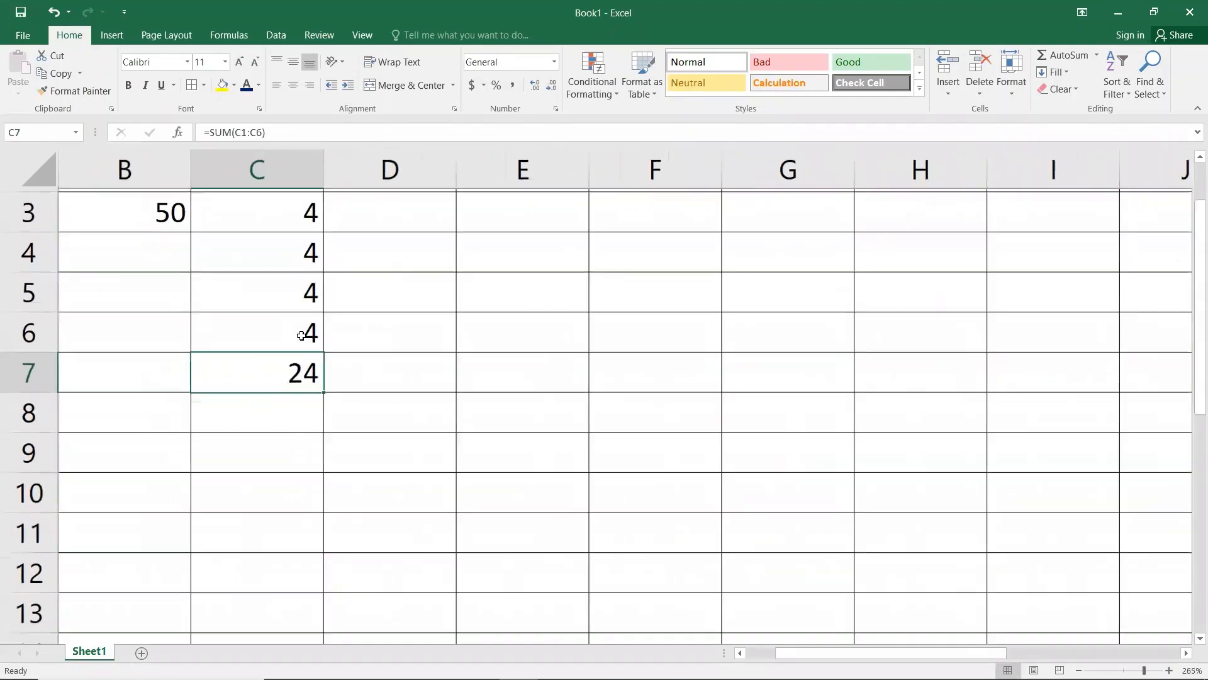
pyautogui.scroll(-3, 301, 336)
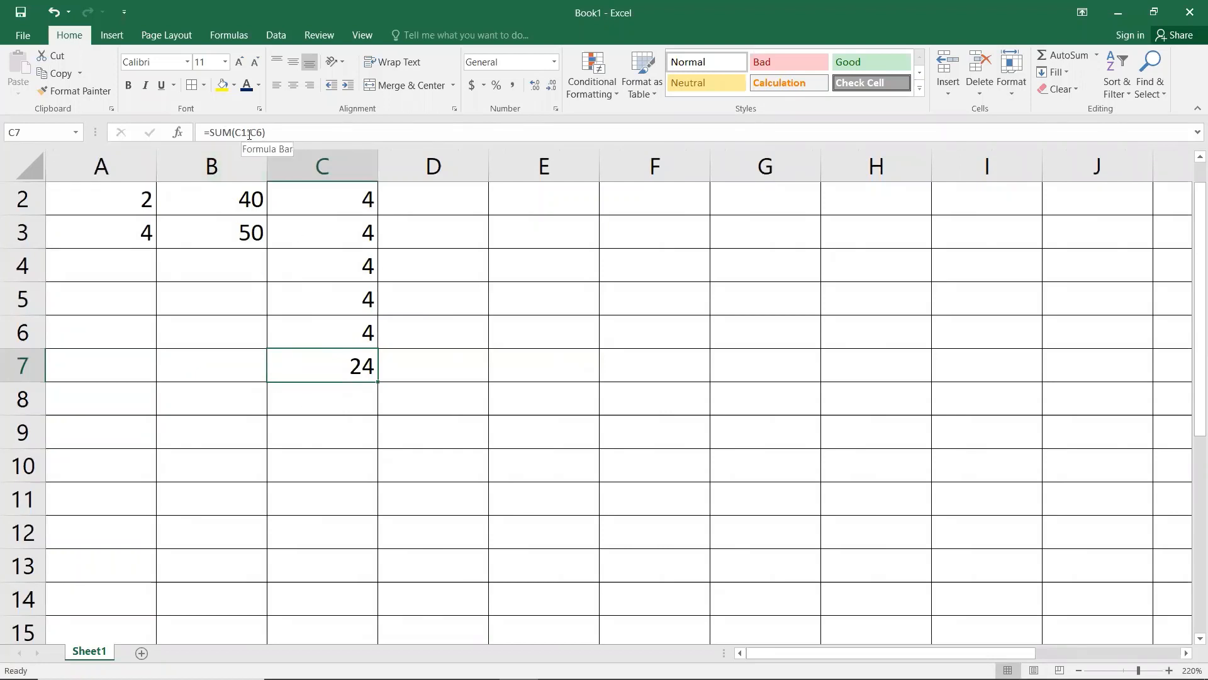
pyautogui.scroll(-3, 355, 372)
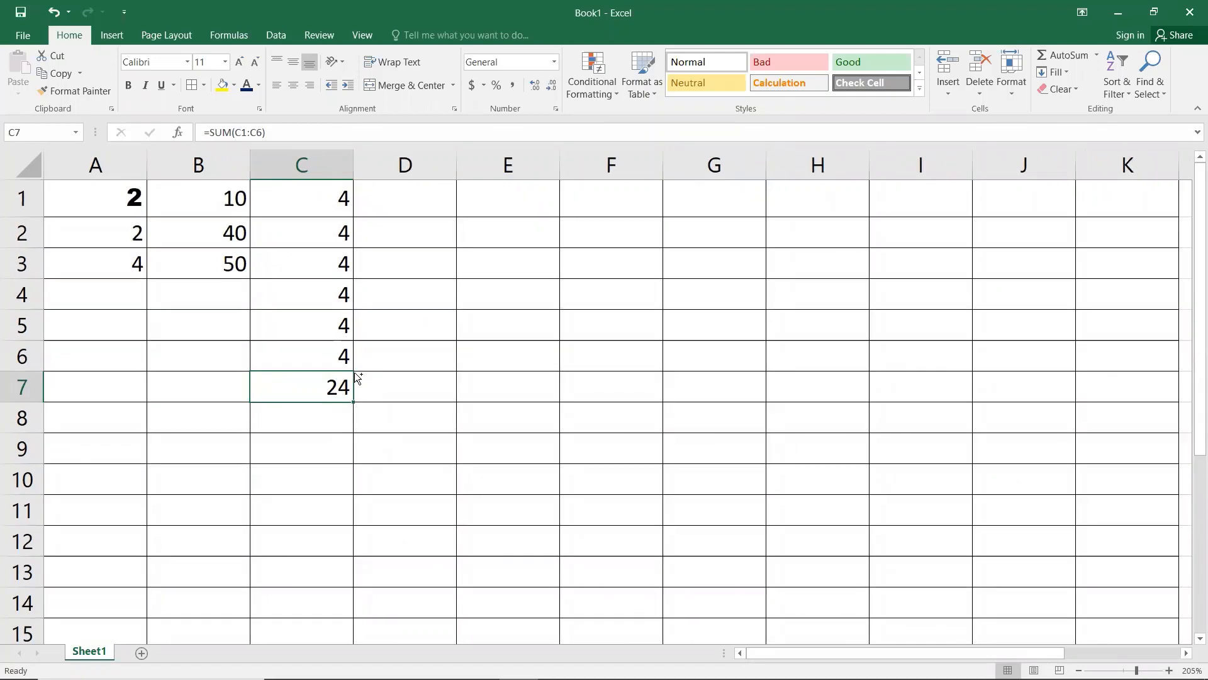
# Step: Overwrite each of C1 through C6 with 1, bringing the C7 total down to 6
pyautogui.click(293, 207)
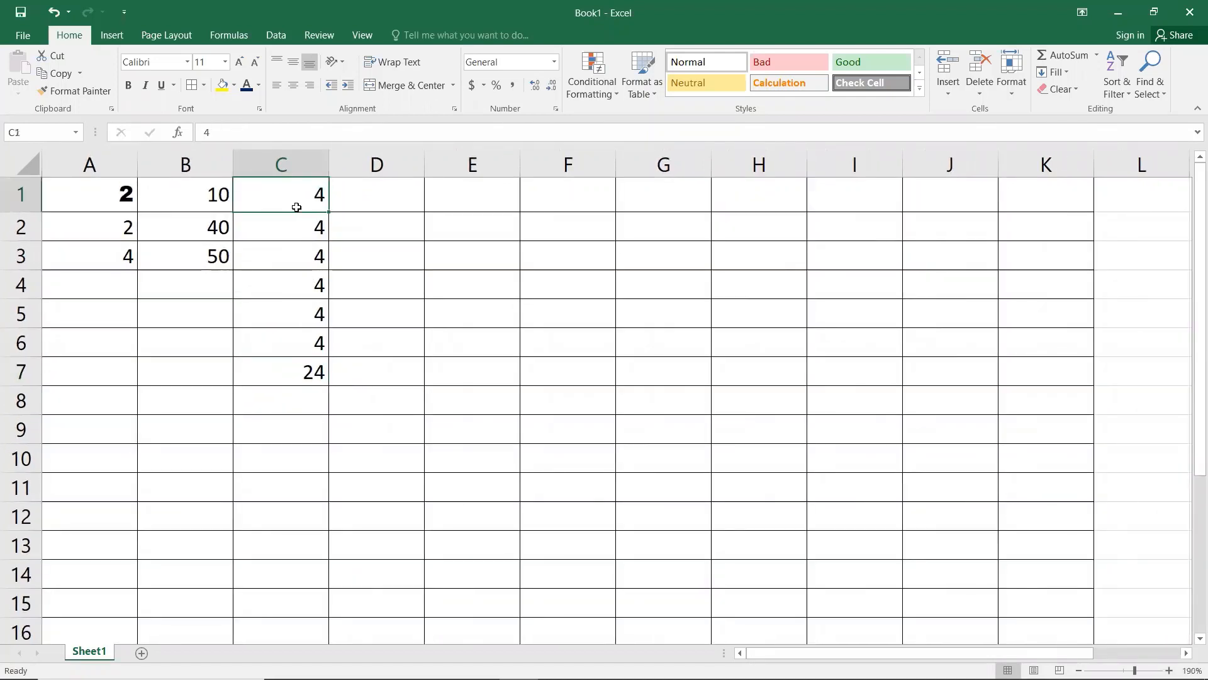
pyautogui.write('1')
pyautogui.press('Return')
pyautogui.write('1')
pyautogui.press('Return')
pyautogui.write('1')
pyautogui.press('Return')
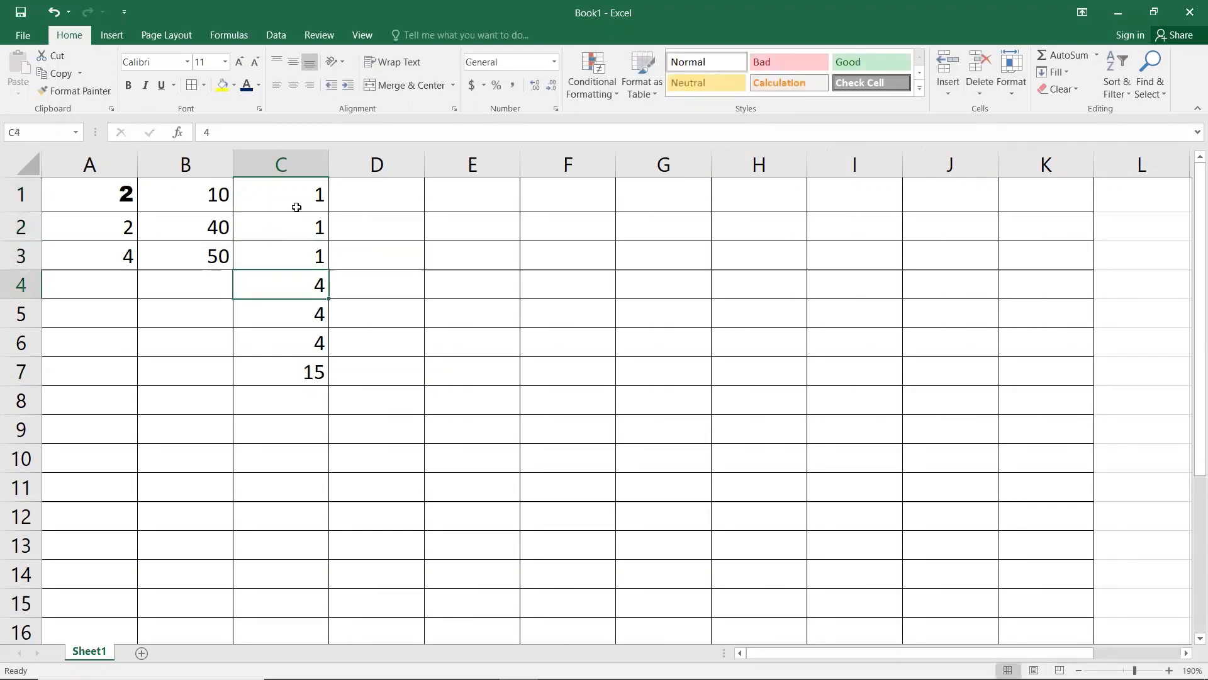
pyautogui.write('1')
pyautogui.press('Return')
pyautogui.write('1')
pyautogui.press('Return')
pyautogui.write('1')
pyautogui.press('Return')
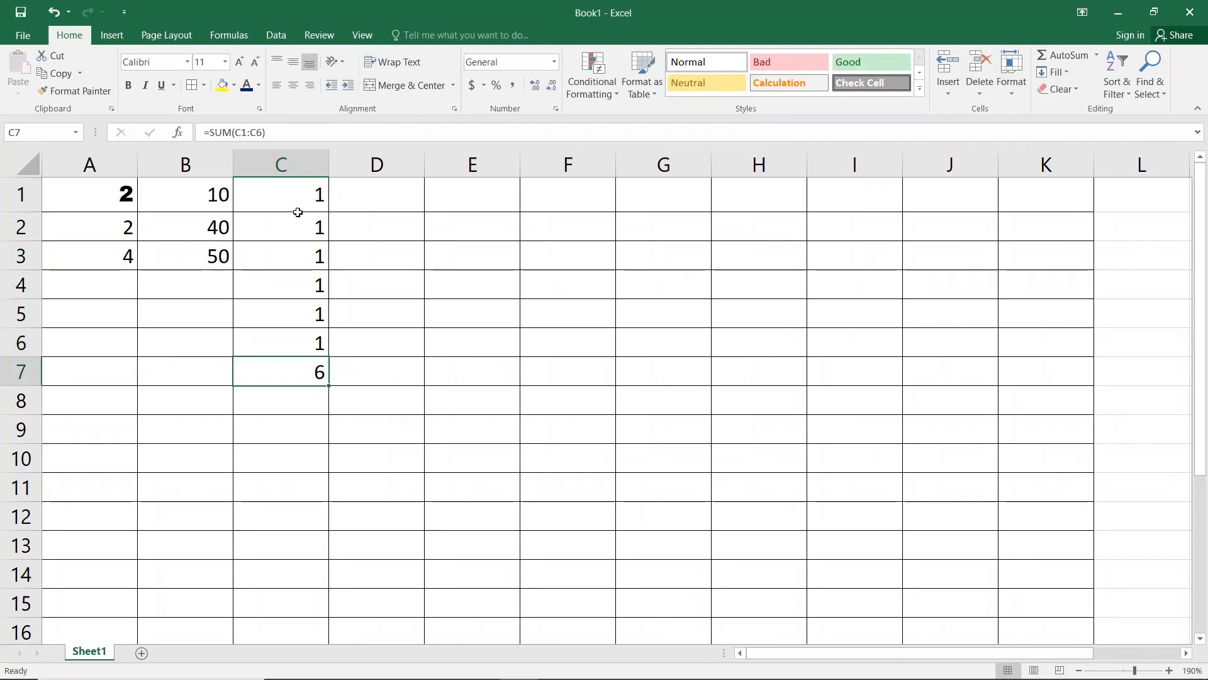
pyautogui.click(373, 205)
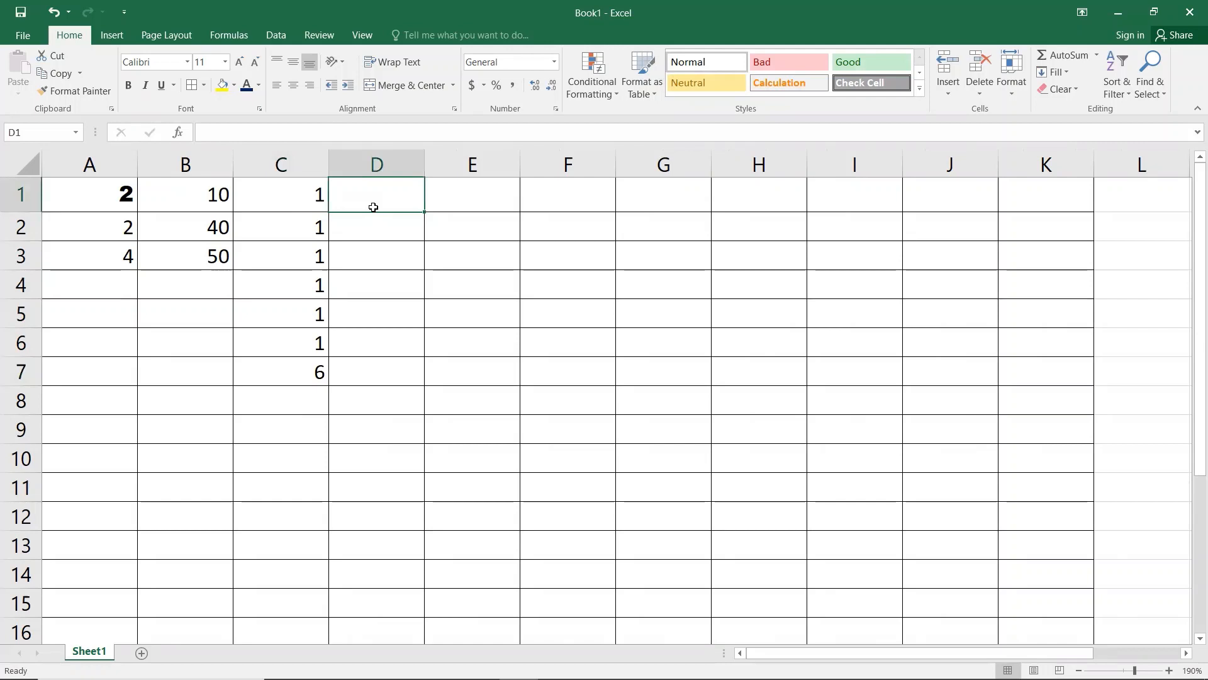
# Step: Fill D1:D5 with 4 and AutoSum them into D6 as =SUM(D1:D5), showing 20
pyautogui.write('4 4 4 4 4')
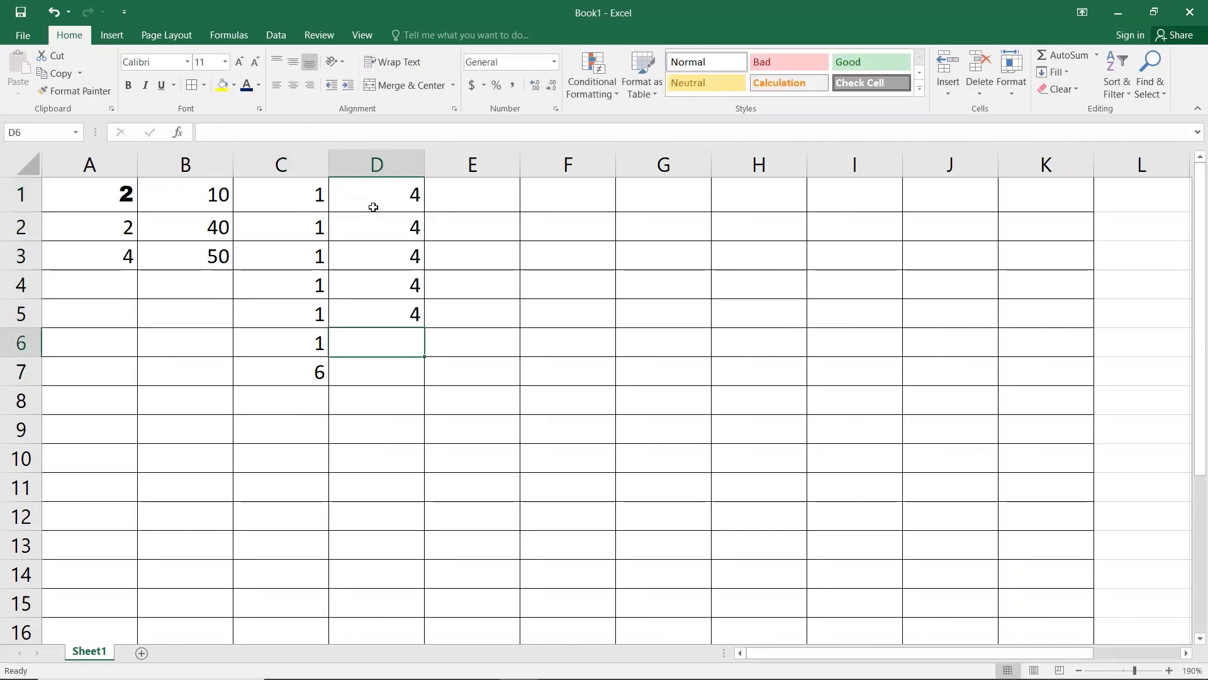
pyautogui.moveTo(380, 192); pyautogui.dragTo(386, 307)
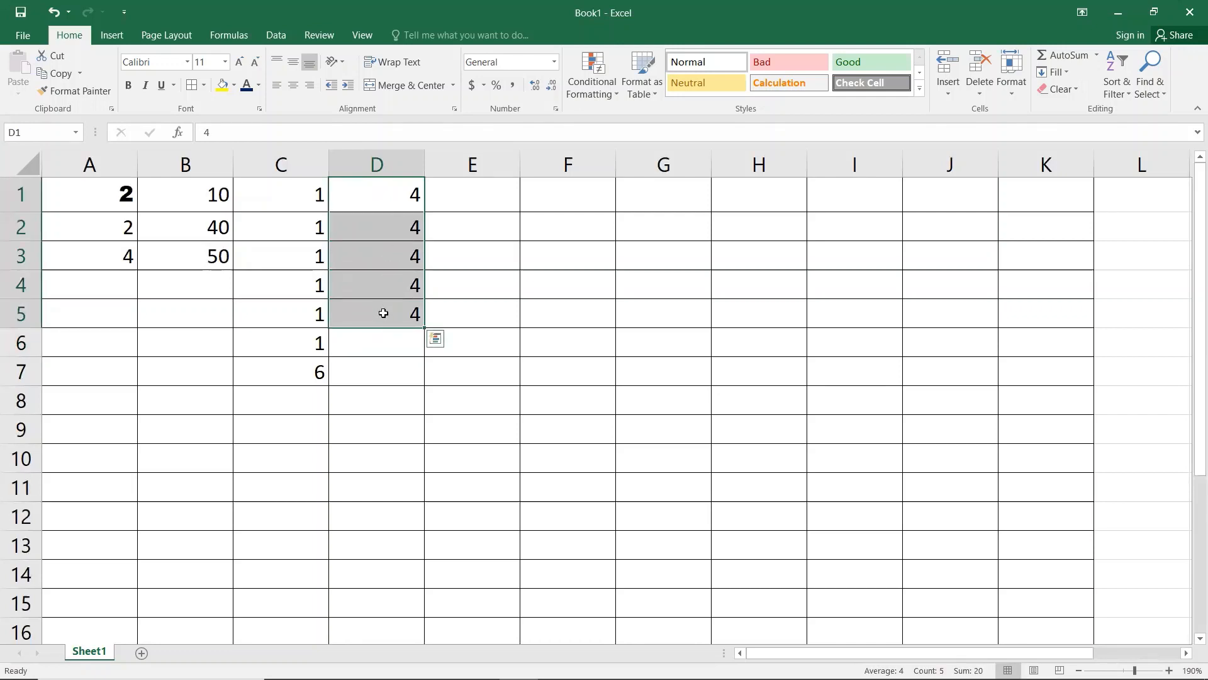
pyautogui.press('super+r')
pyautogui.write('calc')
pyautogui.press('Return')
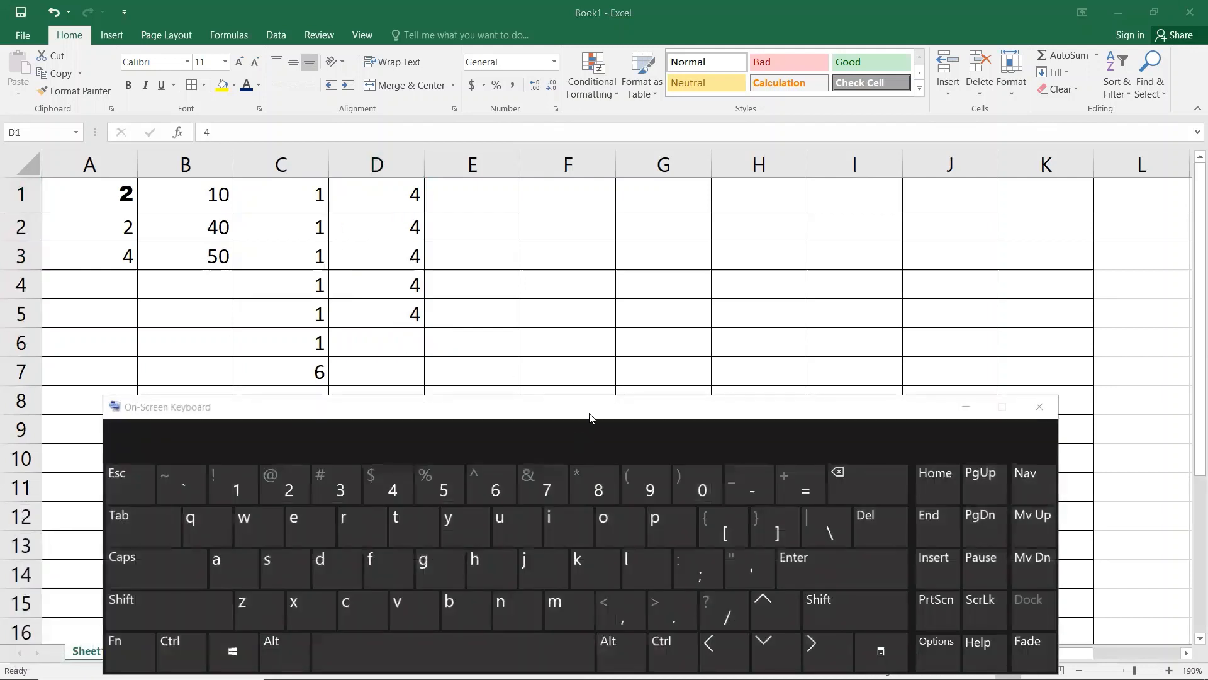
pyautogui.moveTo(590, 413); pyautogui.dragTo(711, 296)
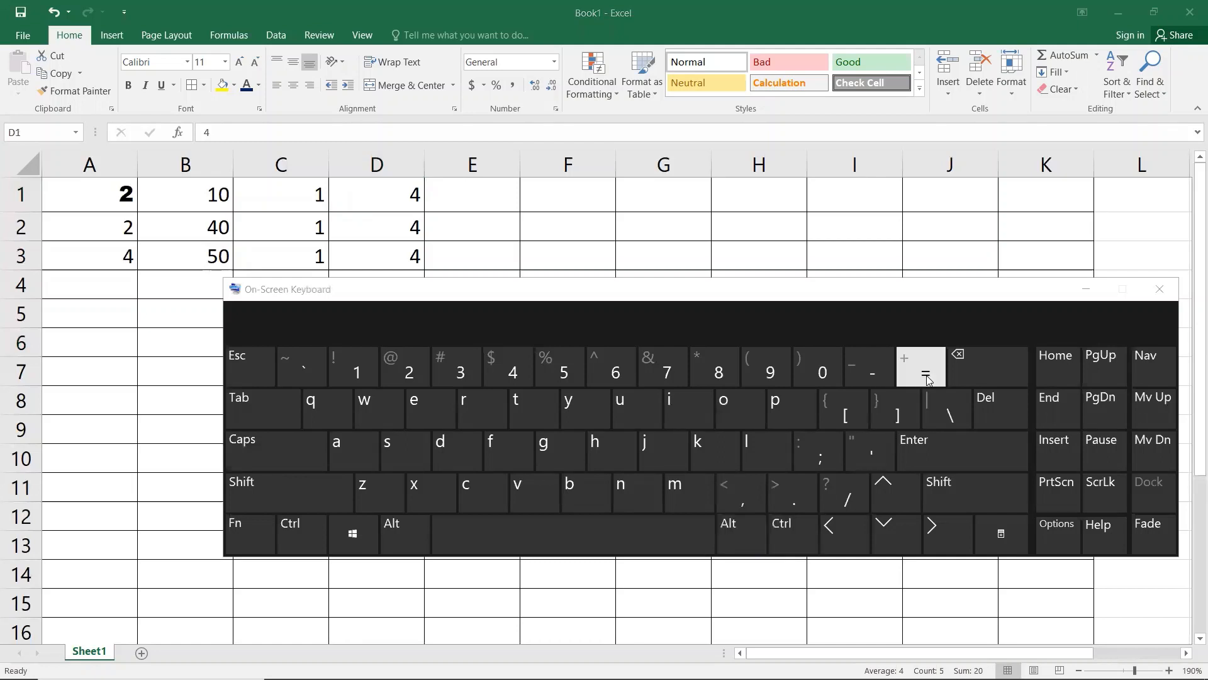
pyautogui.click(1159, 289)
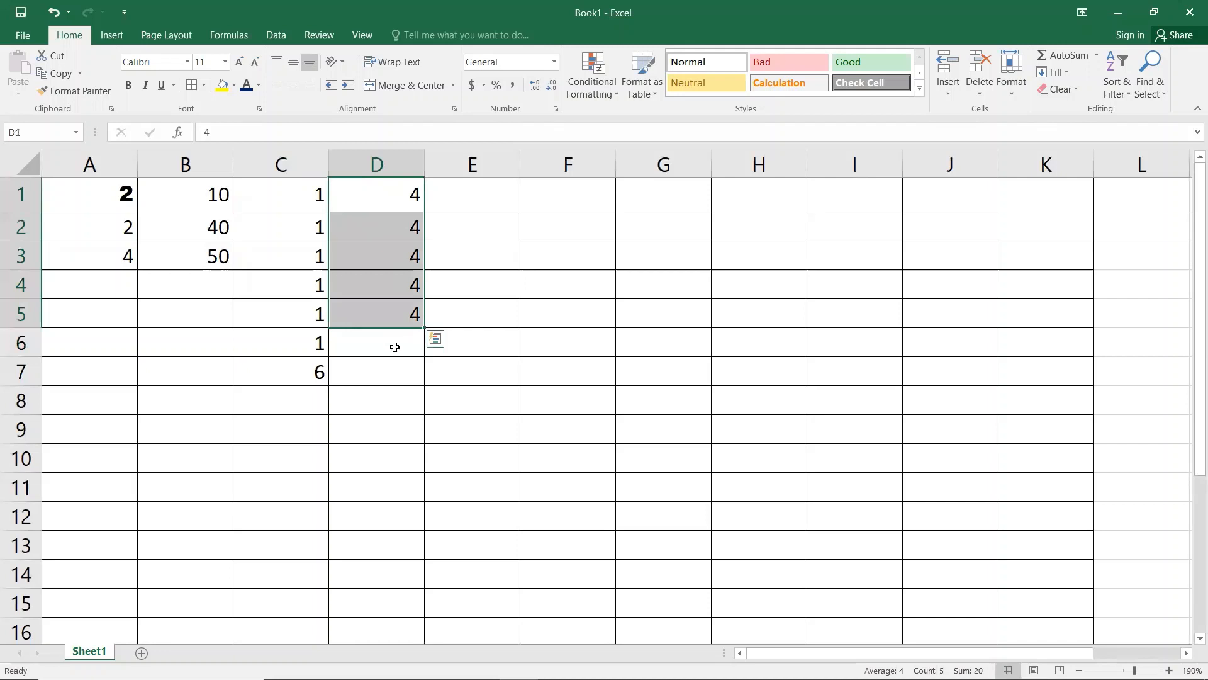
pyautogui.hotkey('alt', '=')
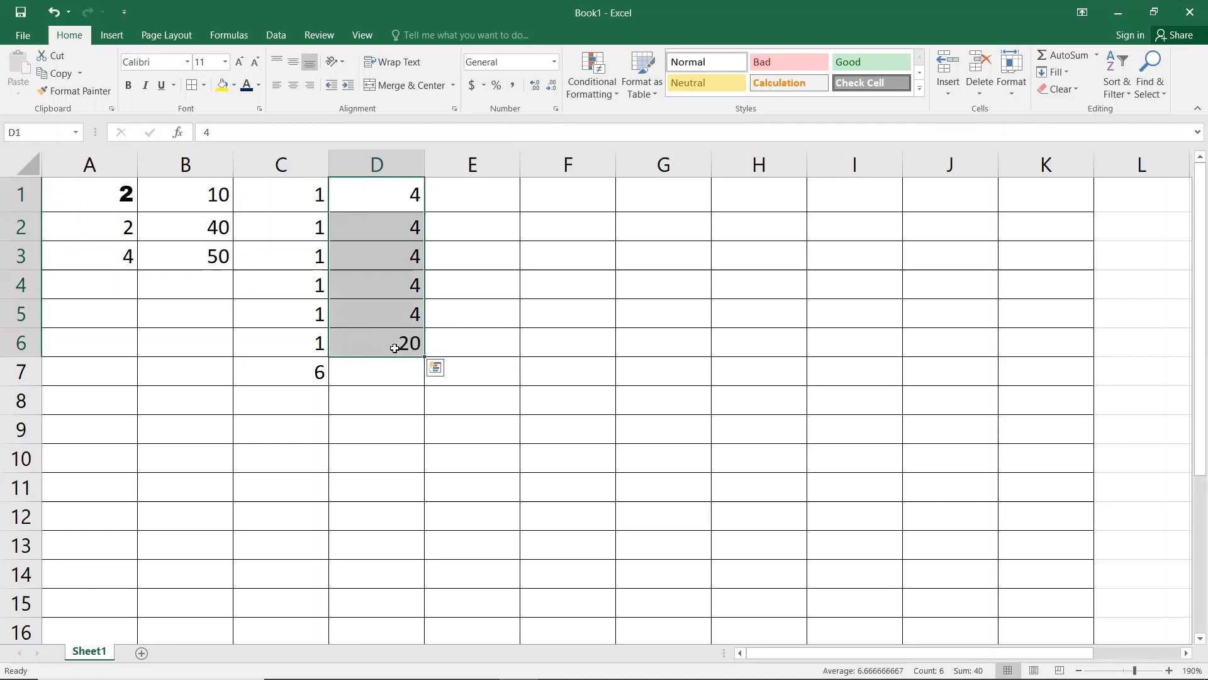
pyautogui.click(387, 344)
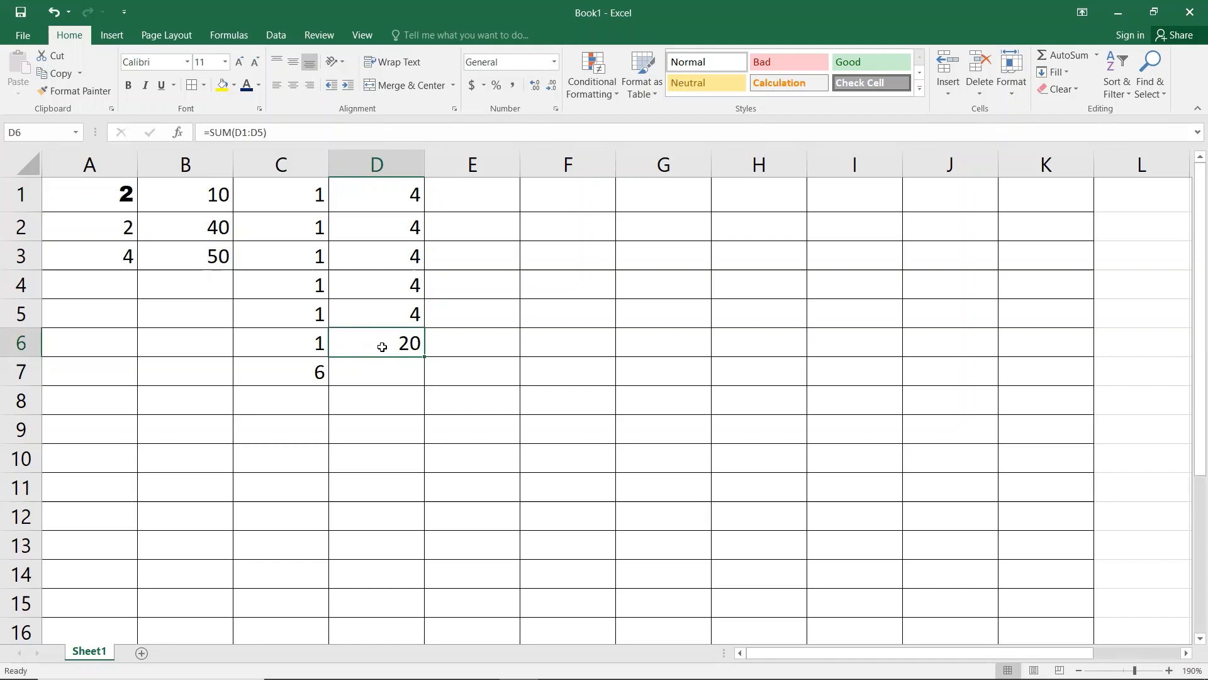
# Step: Enter 50 in E1 and 10 in E2
pyautogui.click(485, 207)
pyautogui.write('50')
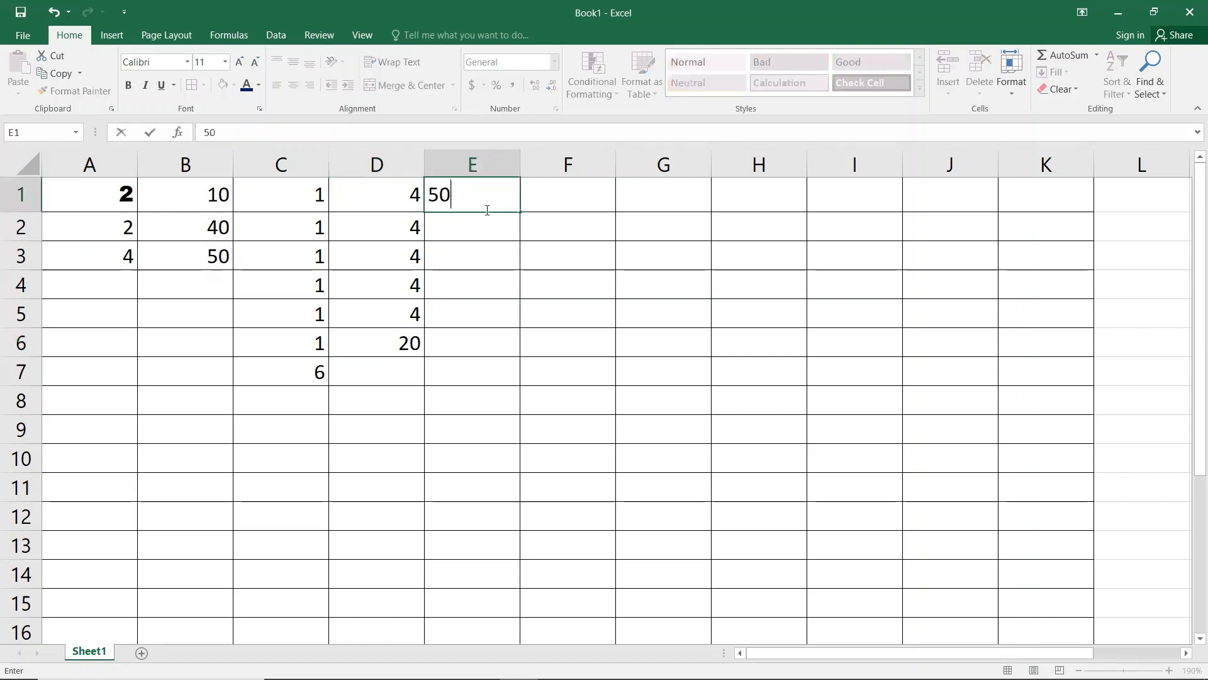
pyautogui.press('Return')
pyautogui.write('10')
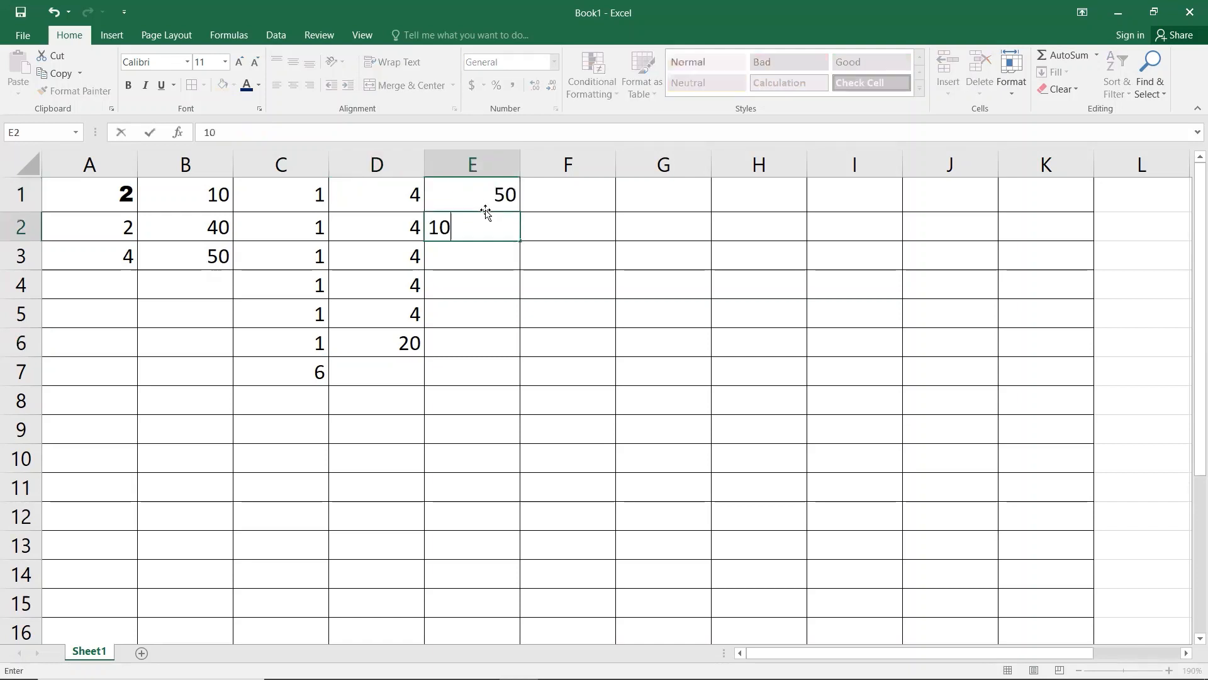
pyautogui.press('Return')
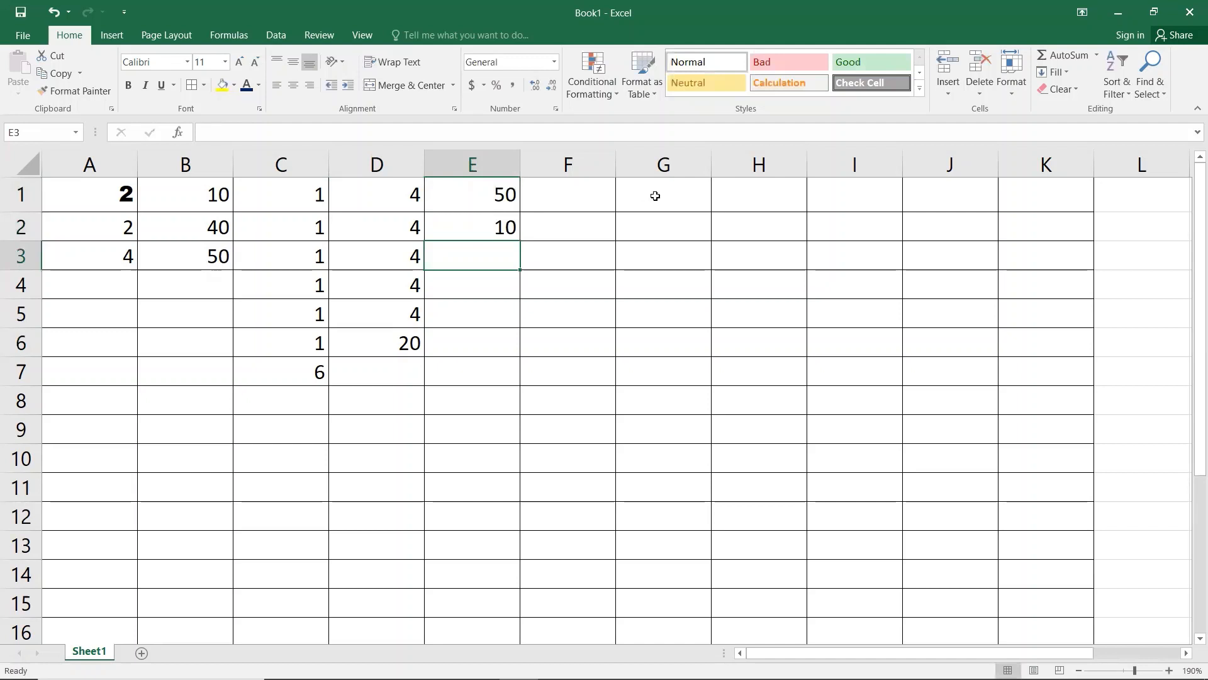
# Step: Build the subtraction formula =E1-E2 in E3 so it shows 40
pyautogui.write('=')
pyautogui.press('Up')
pyautogui.press('Up')
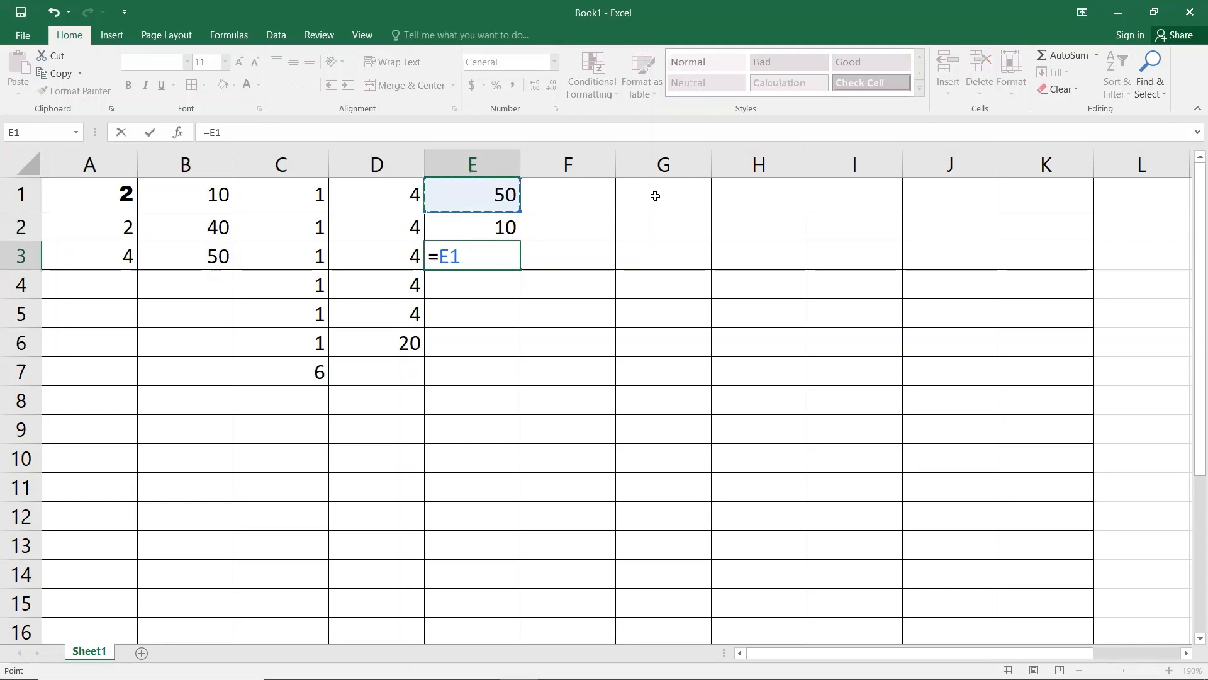
pyautogui.write('-')
pyautogui.press('Up')
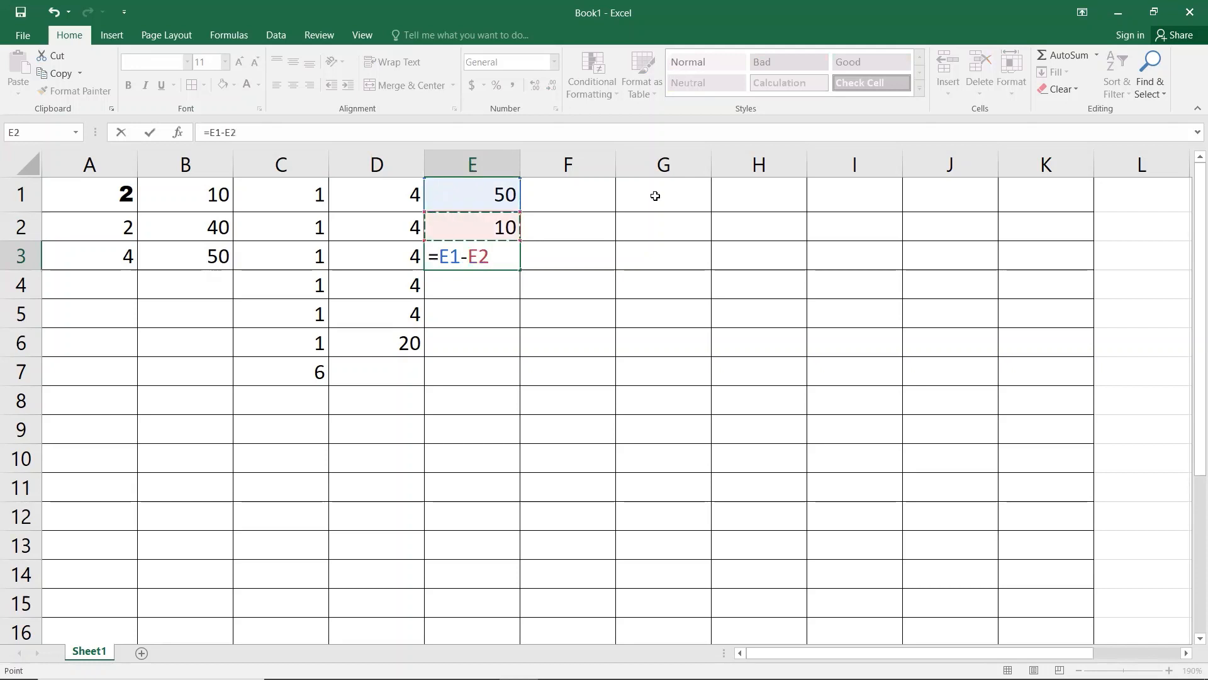
pyautogui.press('Return')
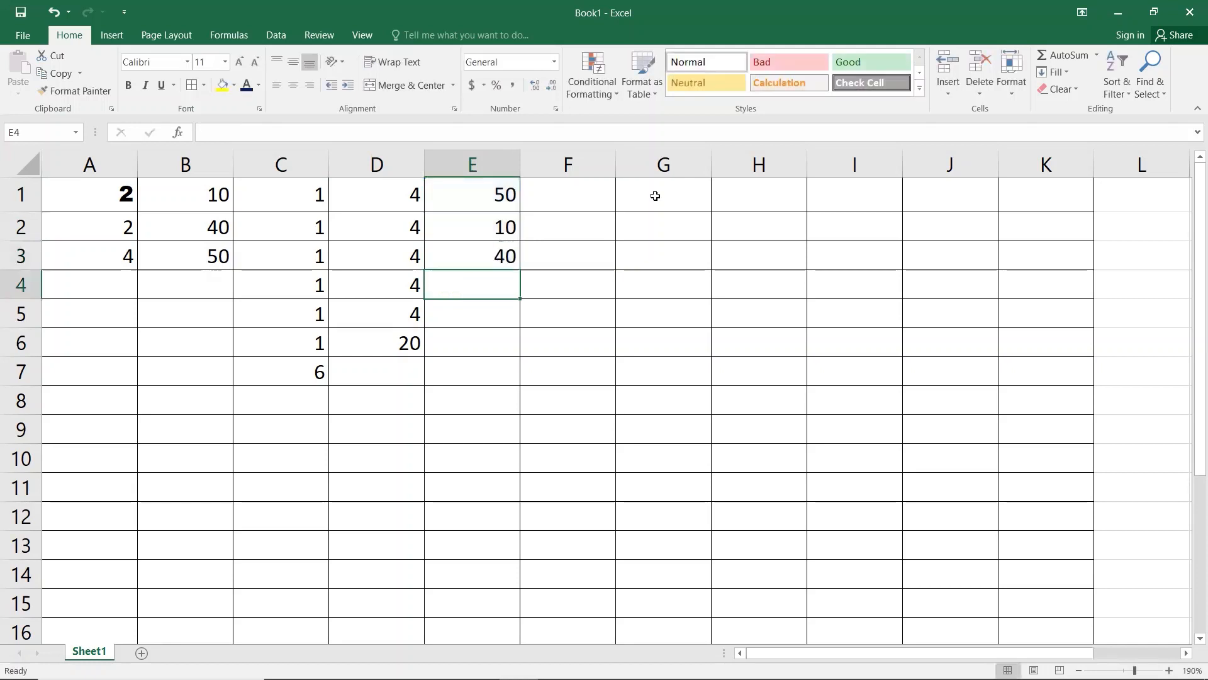
pyautogui.press('Right')
pyautogui.press('Up')
pyautogui.press('Up')
pyautogui.press('Up')
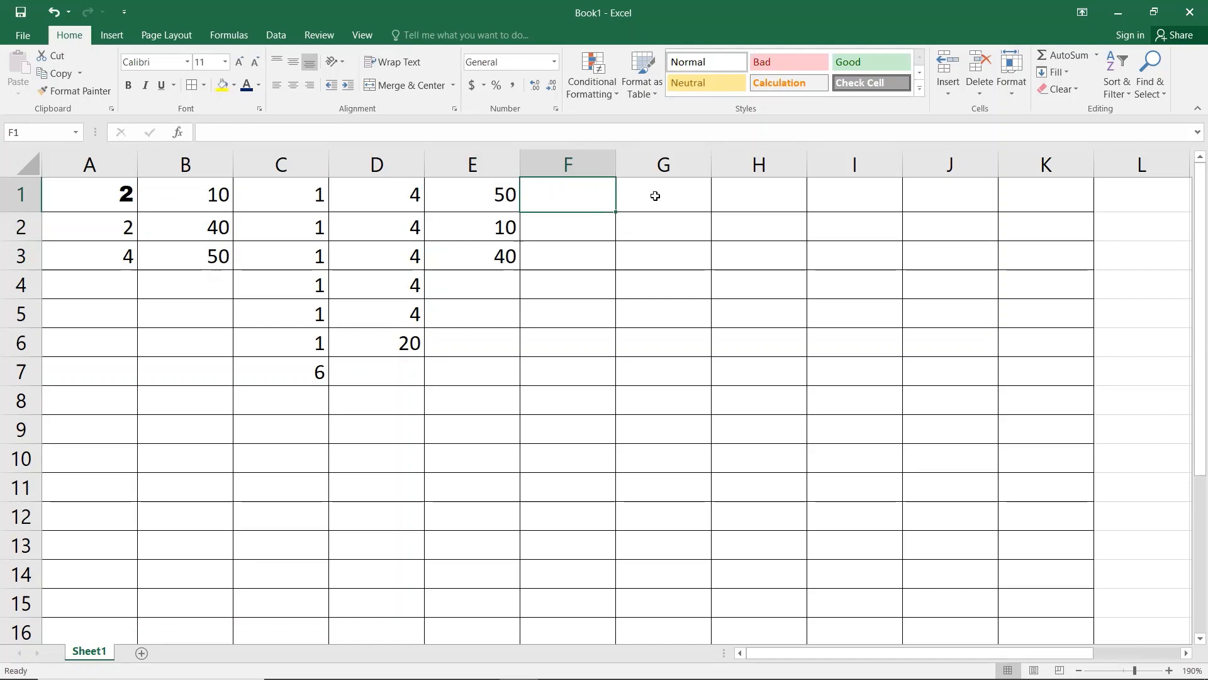
# Step: Enter 10 in F1 and 5 in F2
pyautogui.write('10')
pyautogui.press('Return')
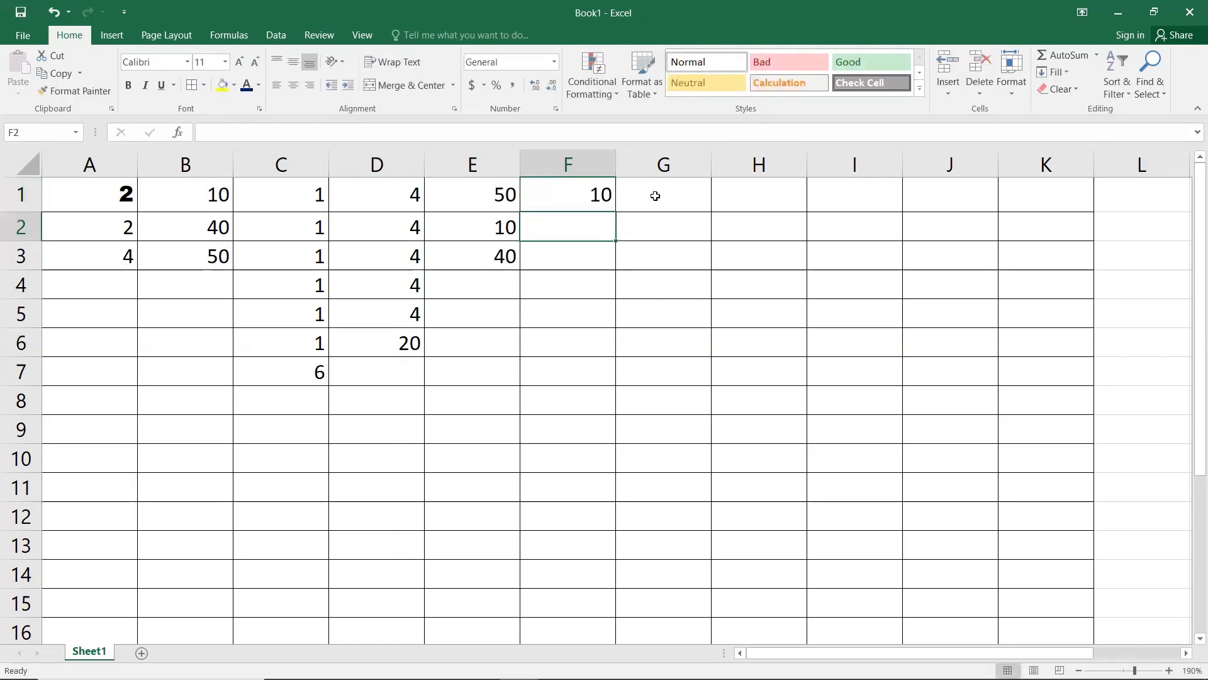
pyautogui.write('5')
pyautogui.press('Return')
# Step: Build the multiplication formula =F1*F2 in F3 so it shows 50
pyautogui.write('=')
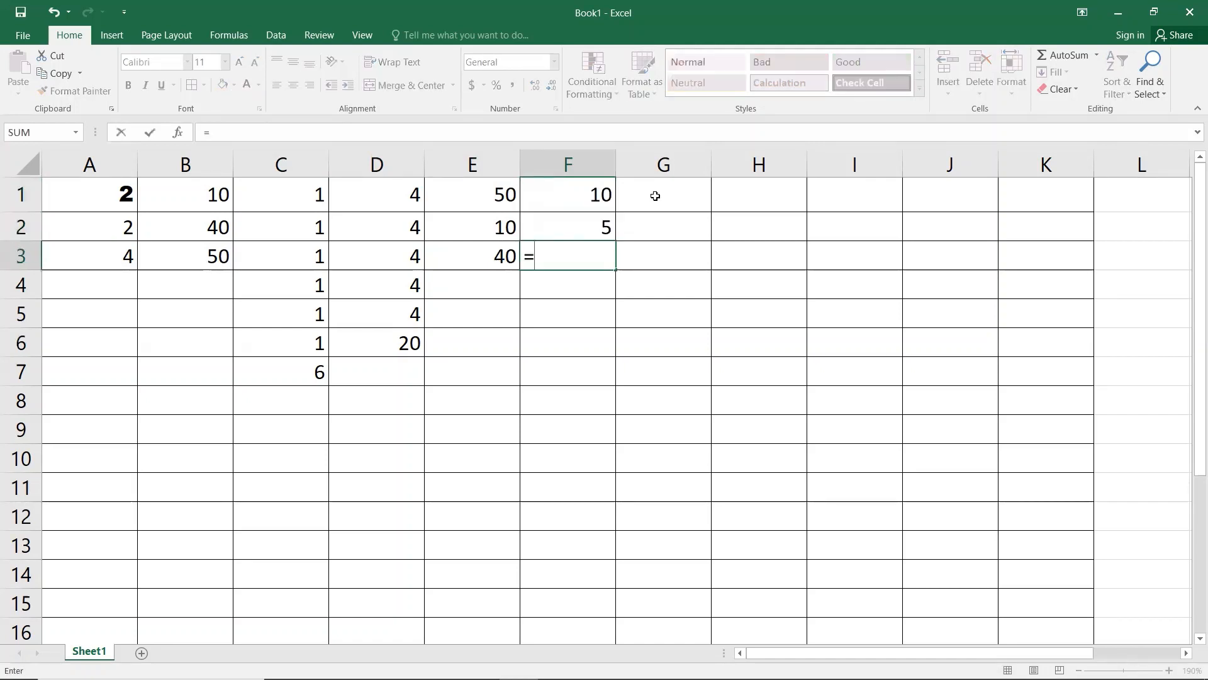
pyautogui.press('Up')
pyautogui.press('Up')
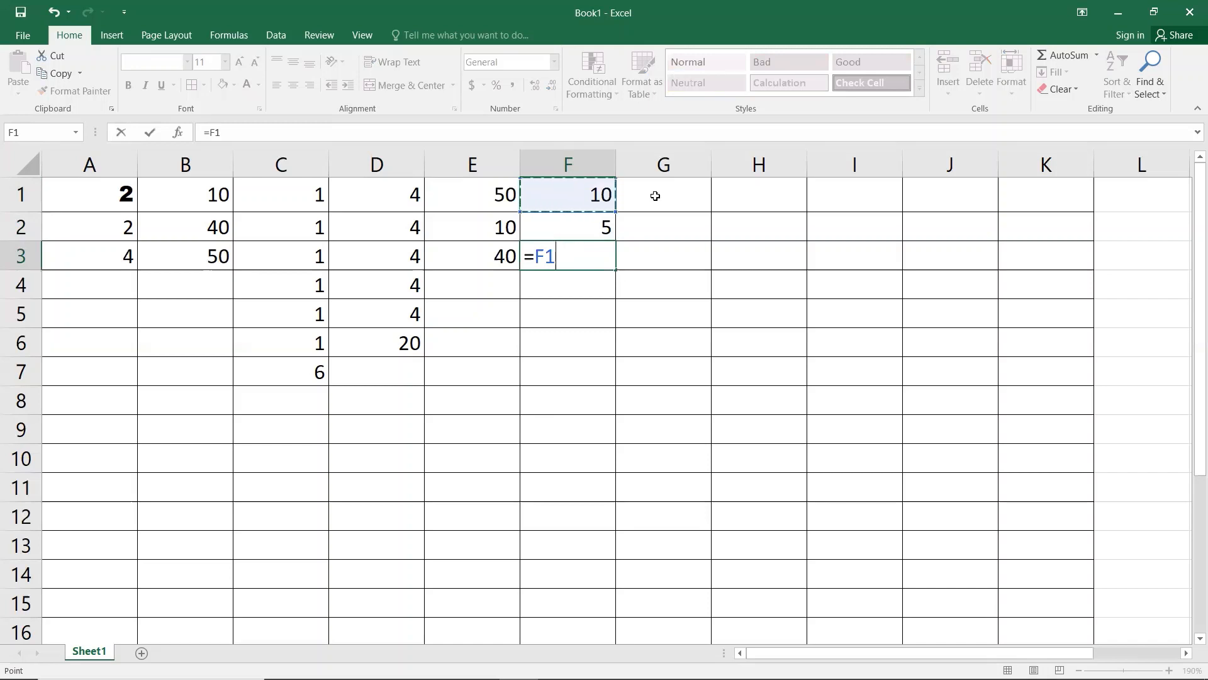
pyautogui.write('*')
pyautogui.press('Up')
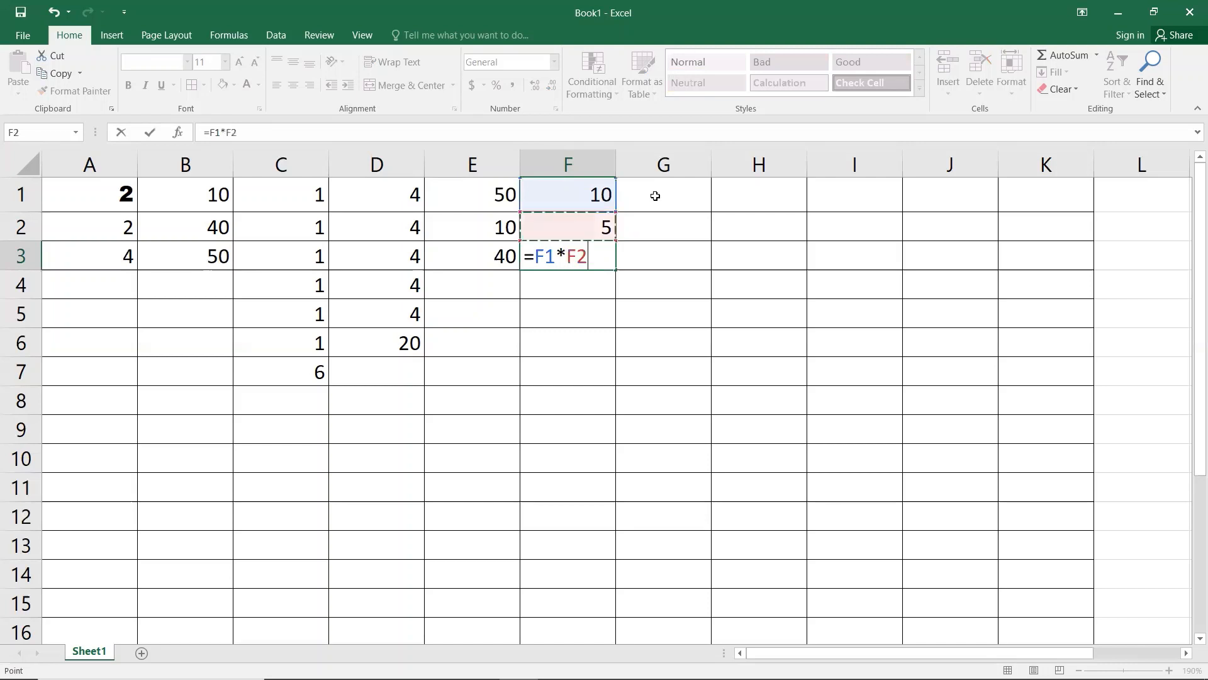
pyautogui.press('Return')
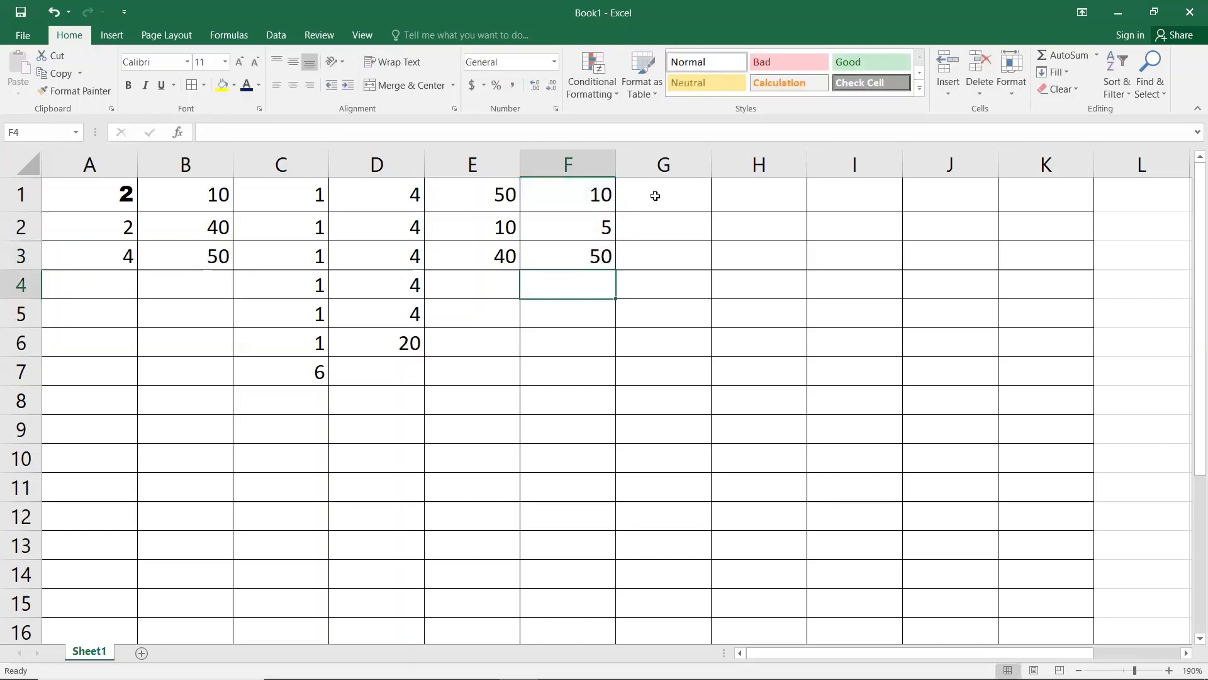
# Step: Compare the subtraction formula in E3 with the multiplication formula in F3
pyautogui.press('Up')
pyautogui.press('Left')
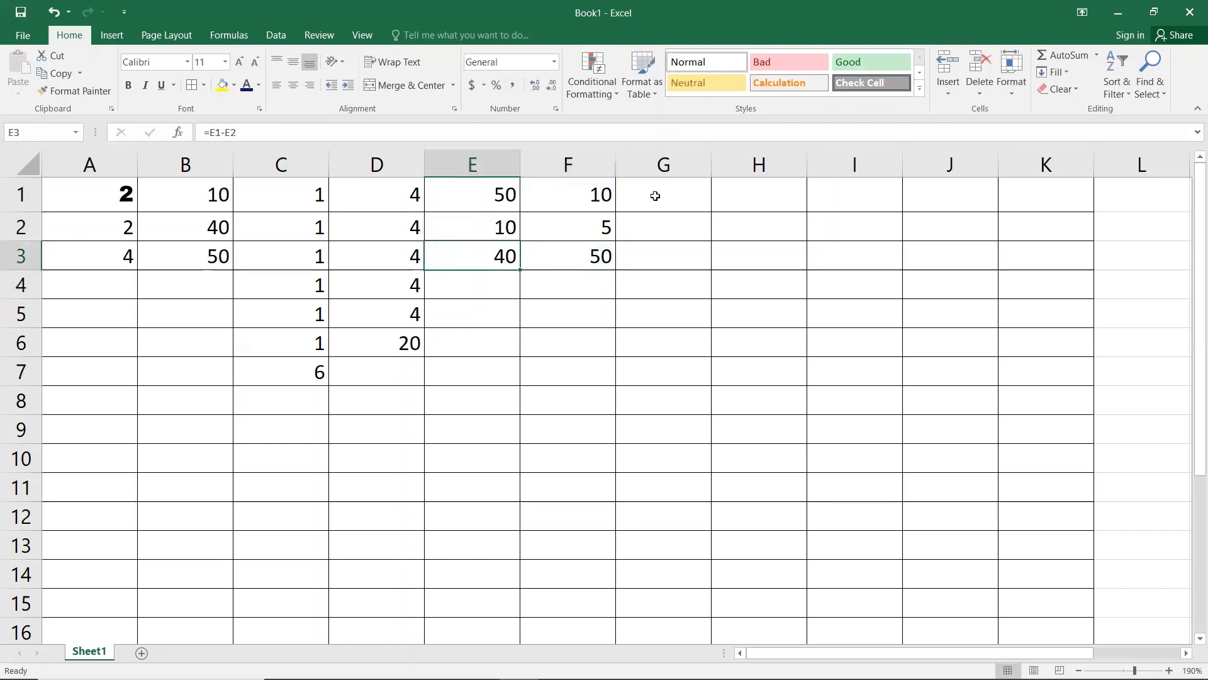
pyautogui.press('Right')
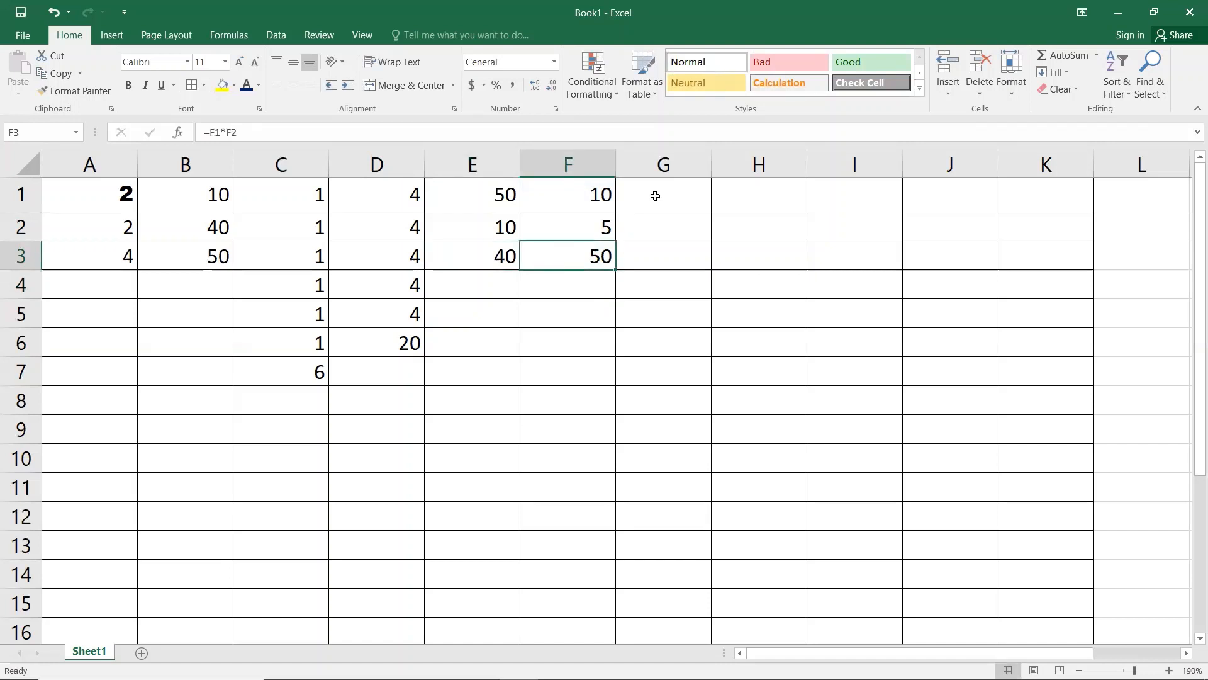
pyautogui.press('Left')
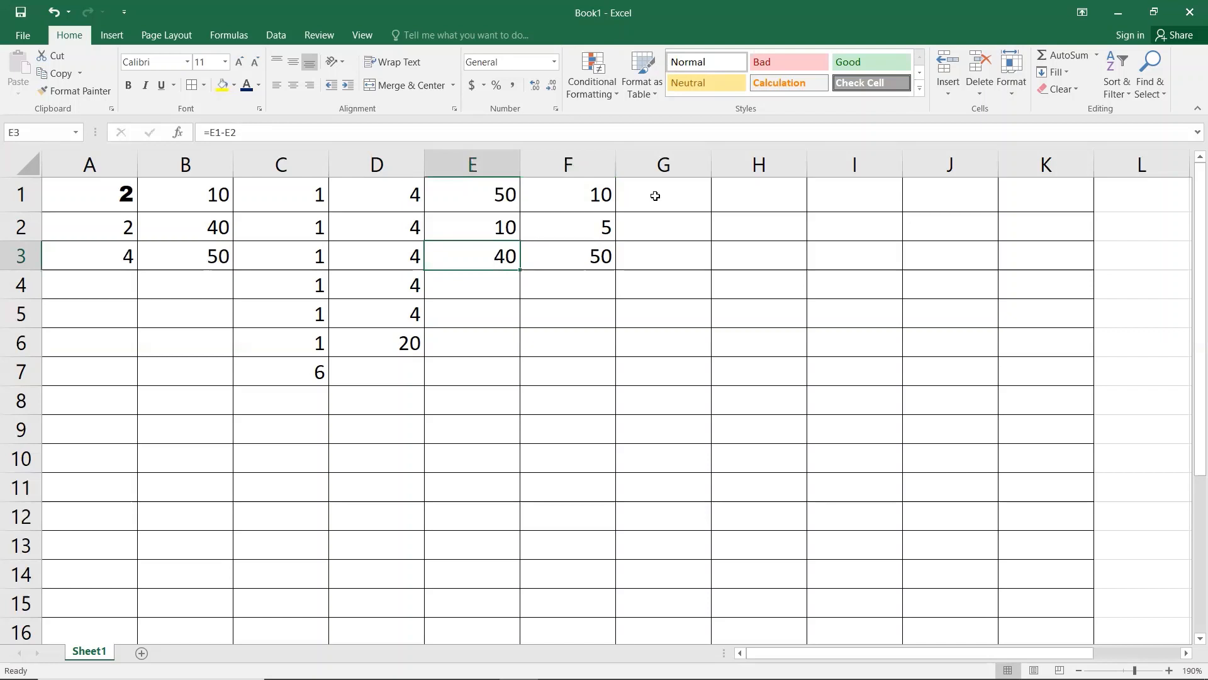
pyautogui.press('Right')
# Step: Enter 100 in G1 and 5 in G2
pyautogui.click(655, 196)
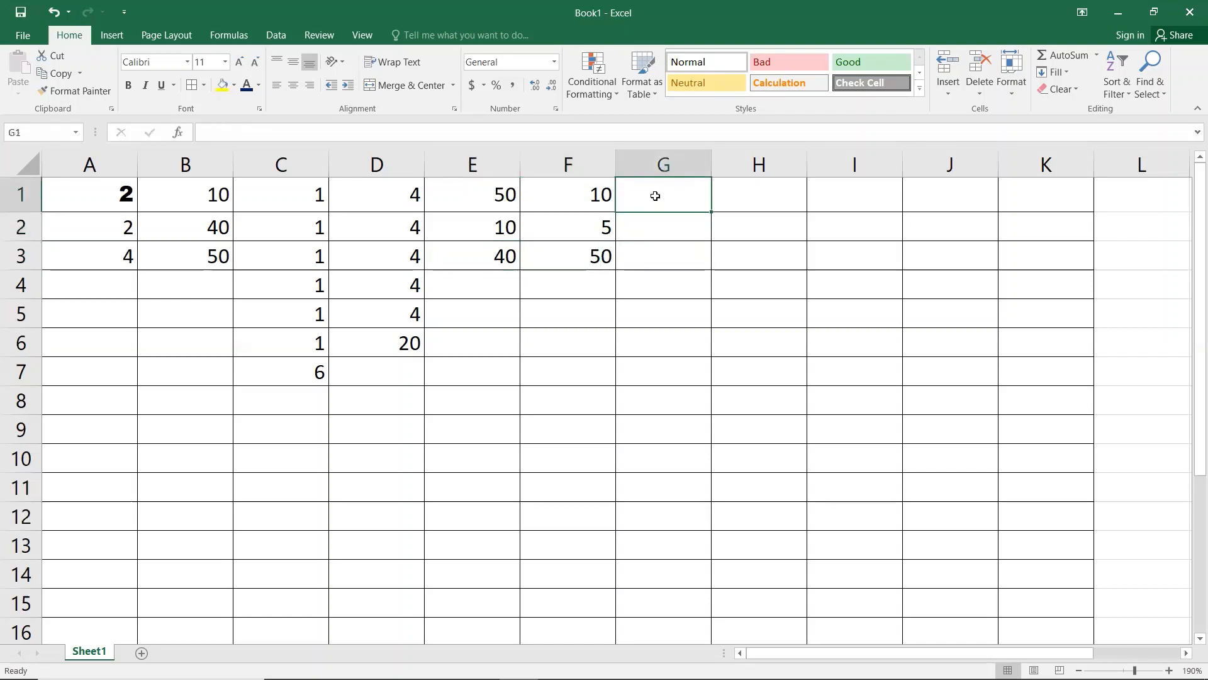
pyautogui.write('100')
pyautogui.press('Return')
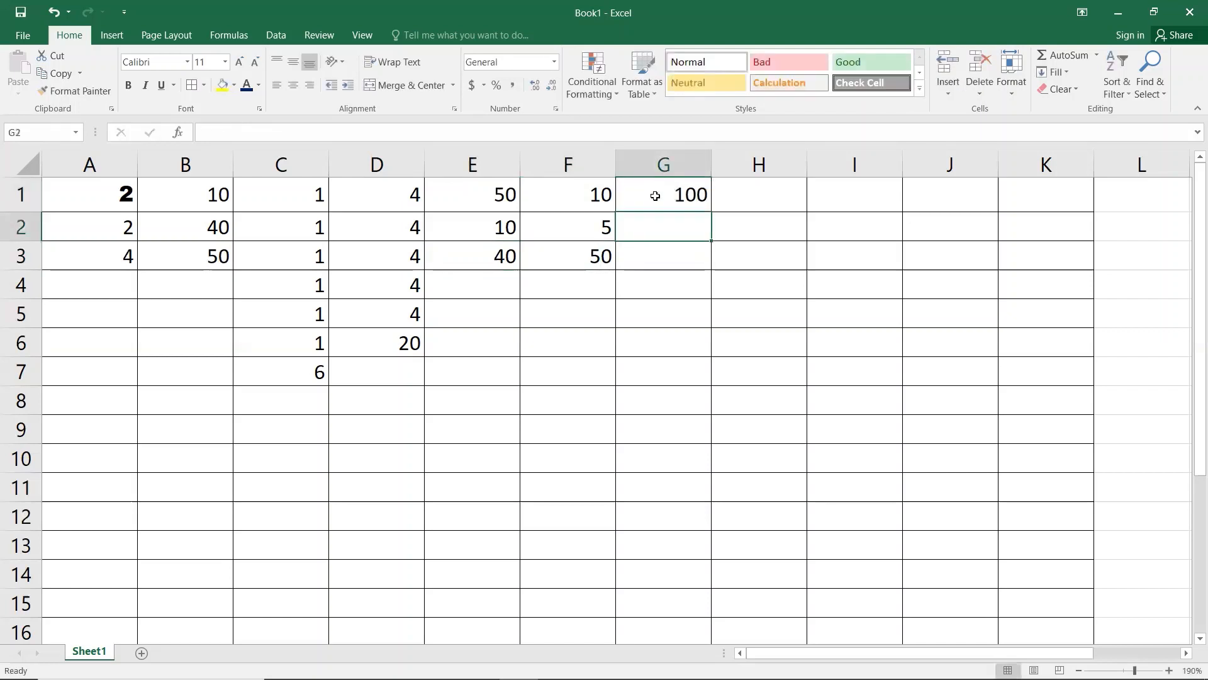
pyautogui.write('5')
pyautogui.press('Return')
# Step: Build the division formula =G1/G2 in G3 so it shows 20
pyautogui.write('=')
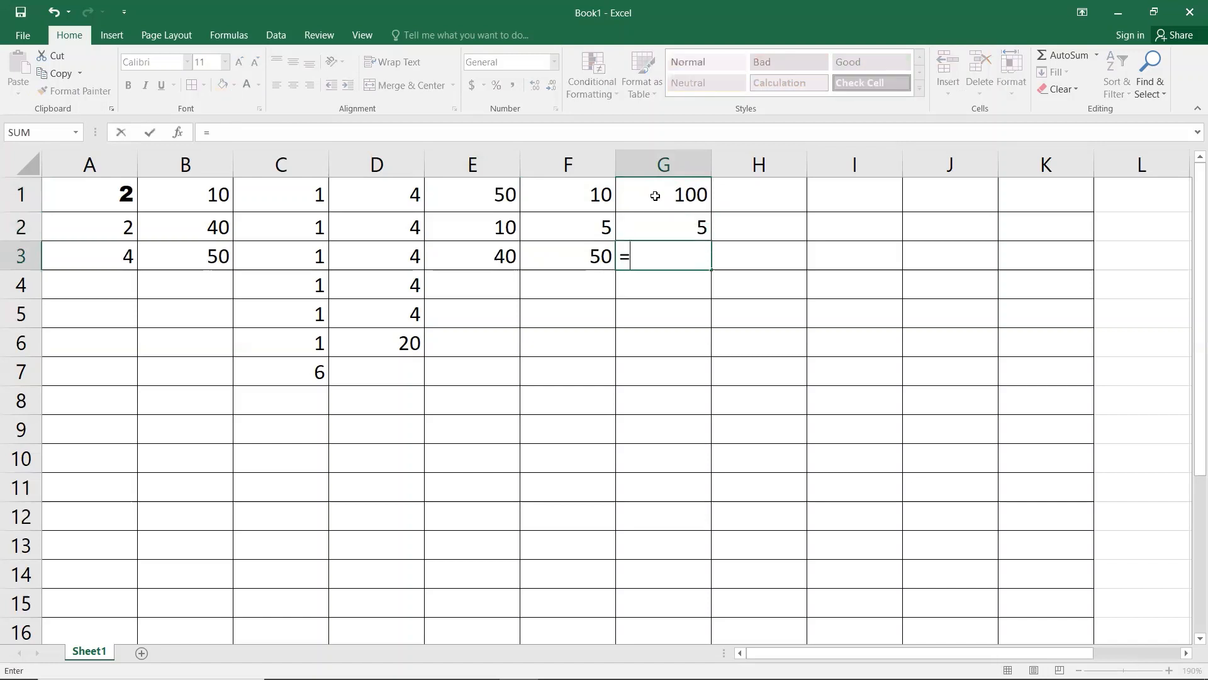
pyautogui.press('Up')
pyautogui.press('Up')
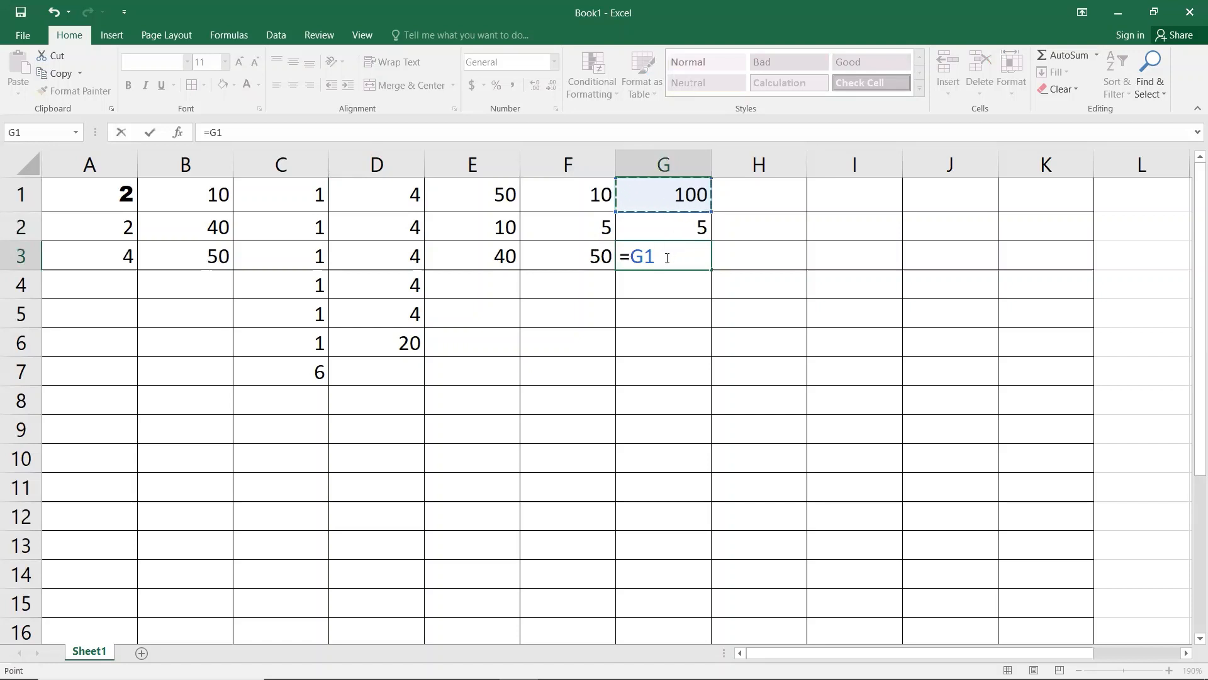
pyautogui.write('/')
pyautogui.press('Up')
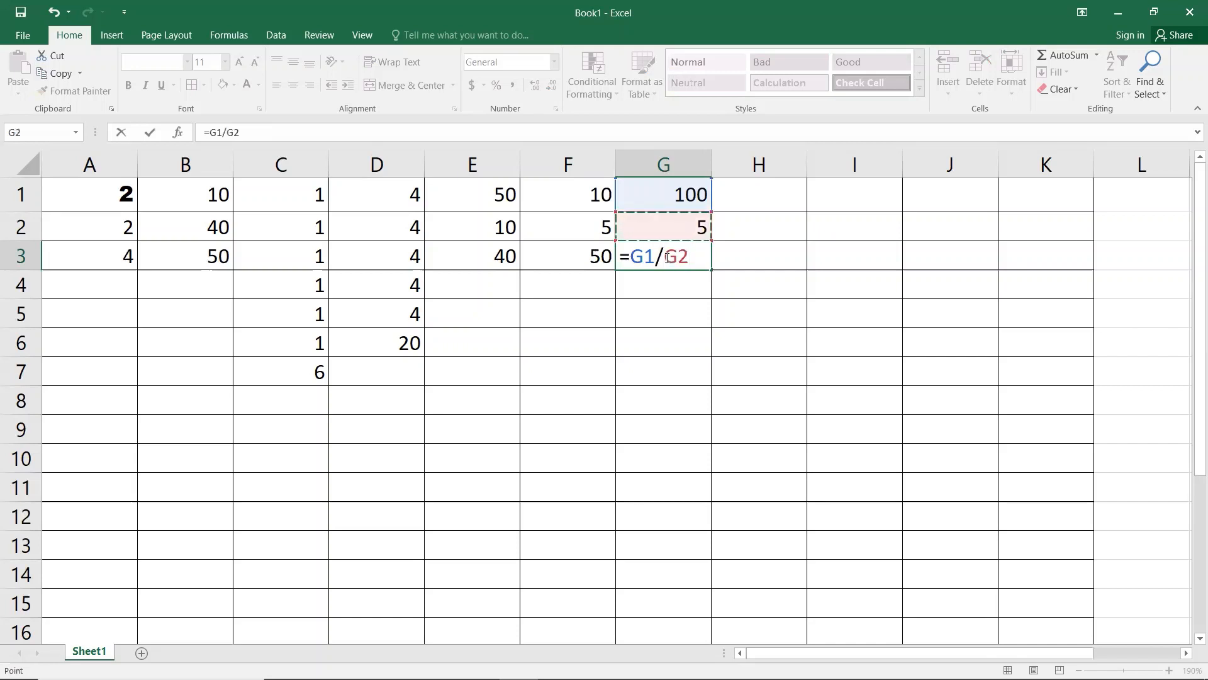
pyautogui.press('Return')
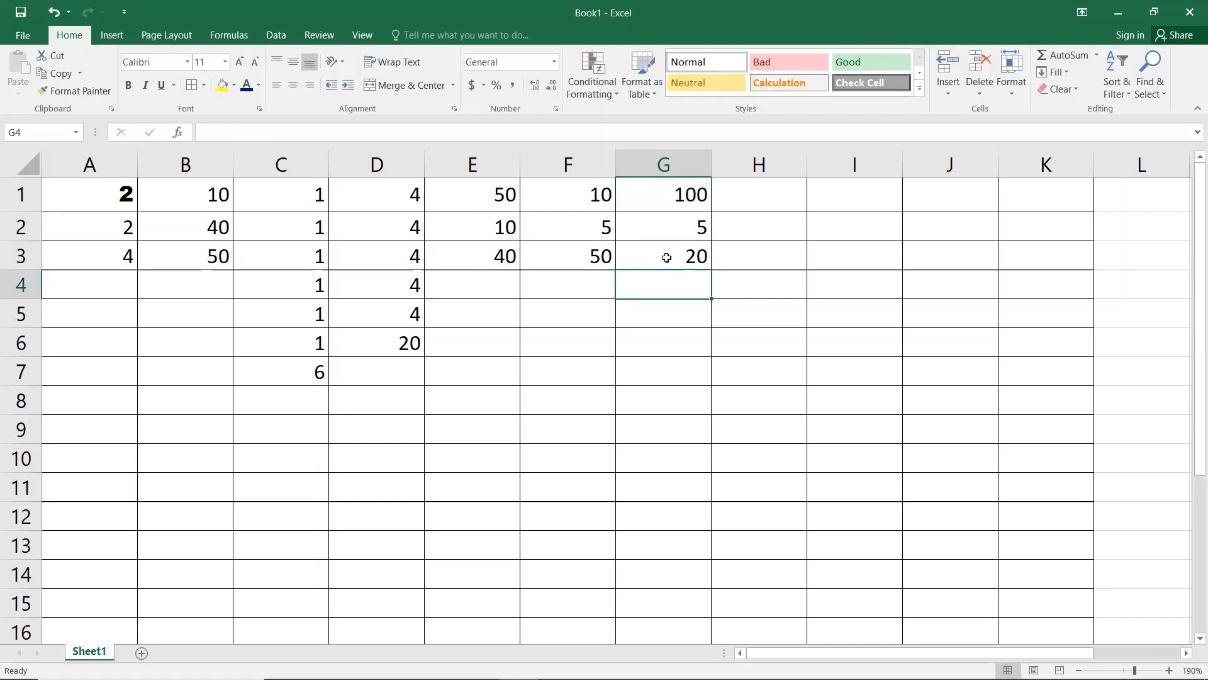
pyautogui.press('Up')
pyautogui.press('Up')
pyautogui.press('Up')
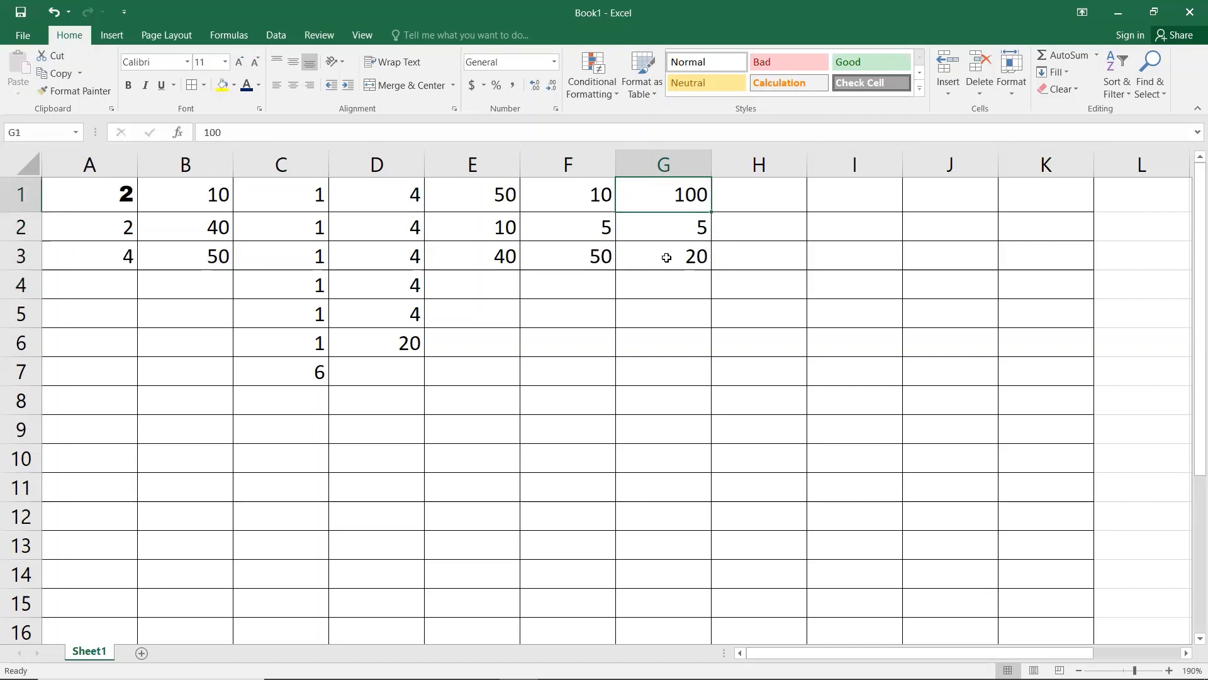
# Step: Change G2 to 10, F2 to 10 and E2 to 40, updating E3:G3 to 10, 100, 10
pyautogui.press('Down')
pyautogui.write('10')
pyautogui.press('Return')
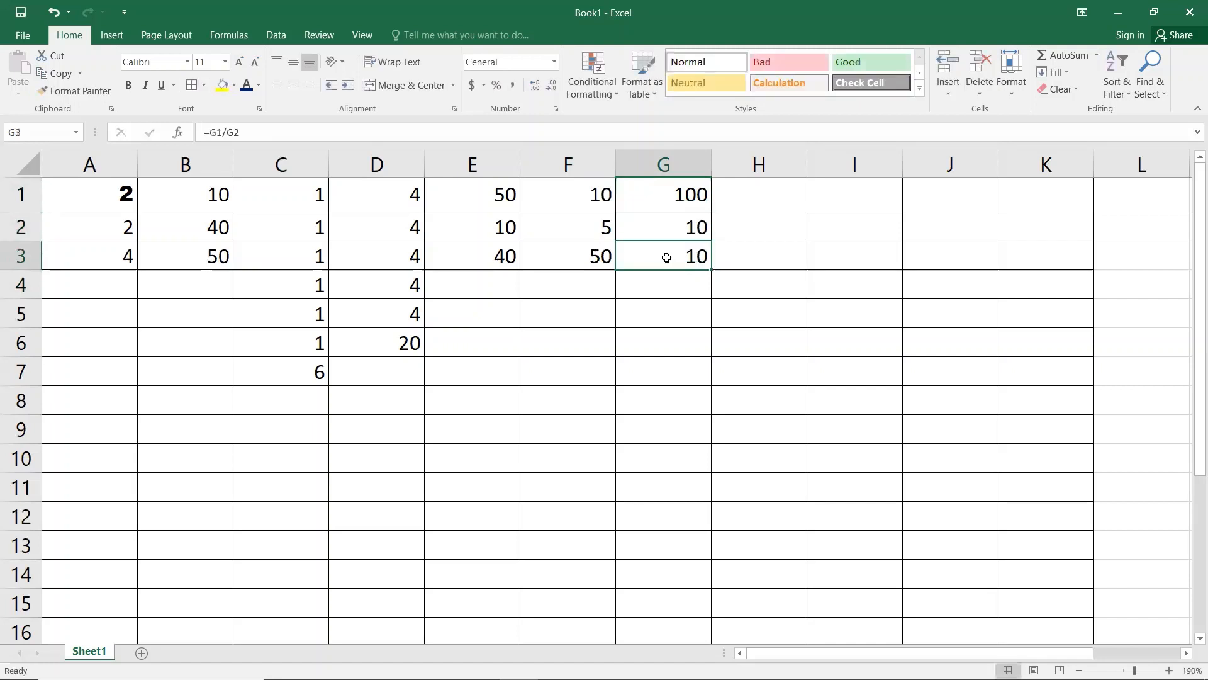
pyautogui.press('Up')
pyautogui.press('Left')
pyautogui.write('10')
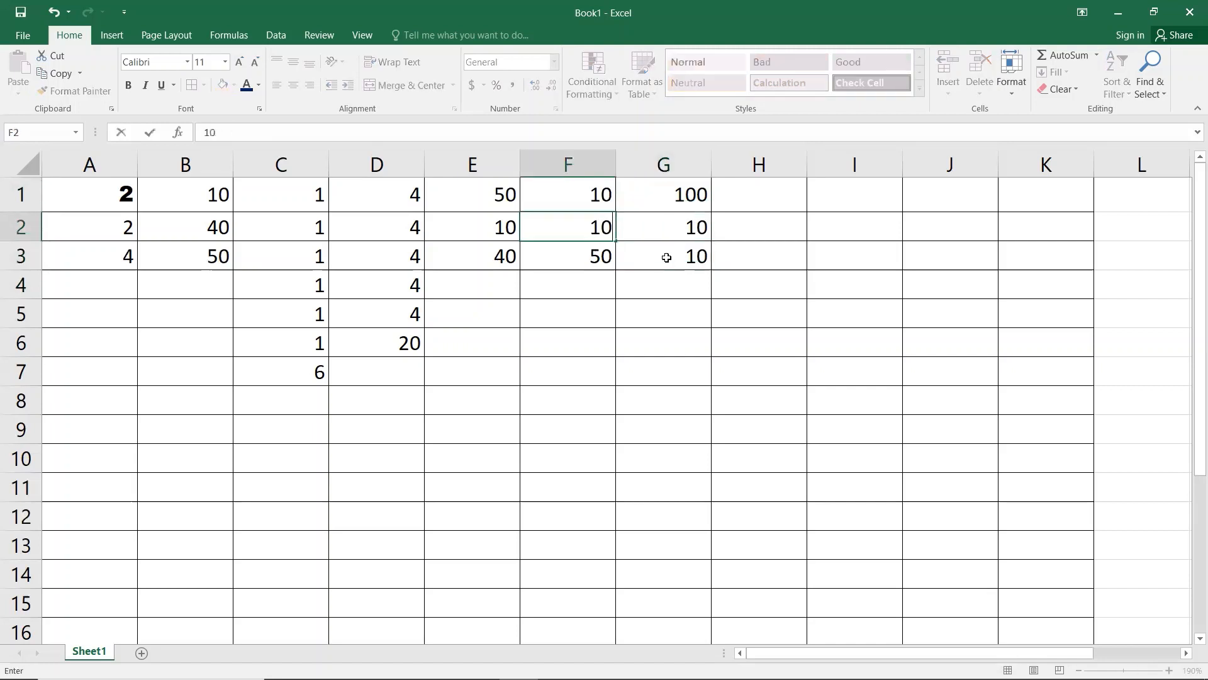
pyautogui.press('Return')
pyautogui.press('Up')
pyautogui.press('Left')
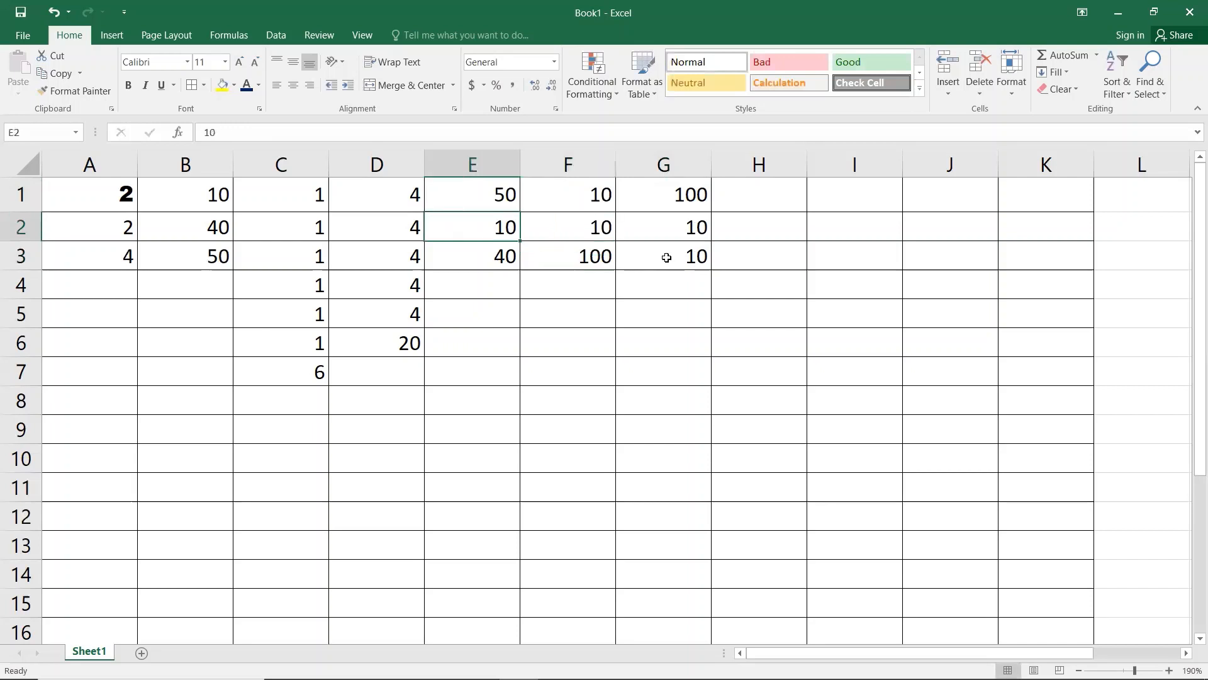
pyautogui.write('40')
pyautogui.press('Return')
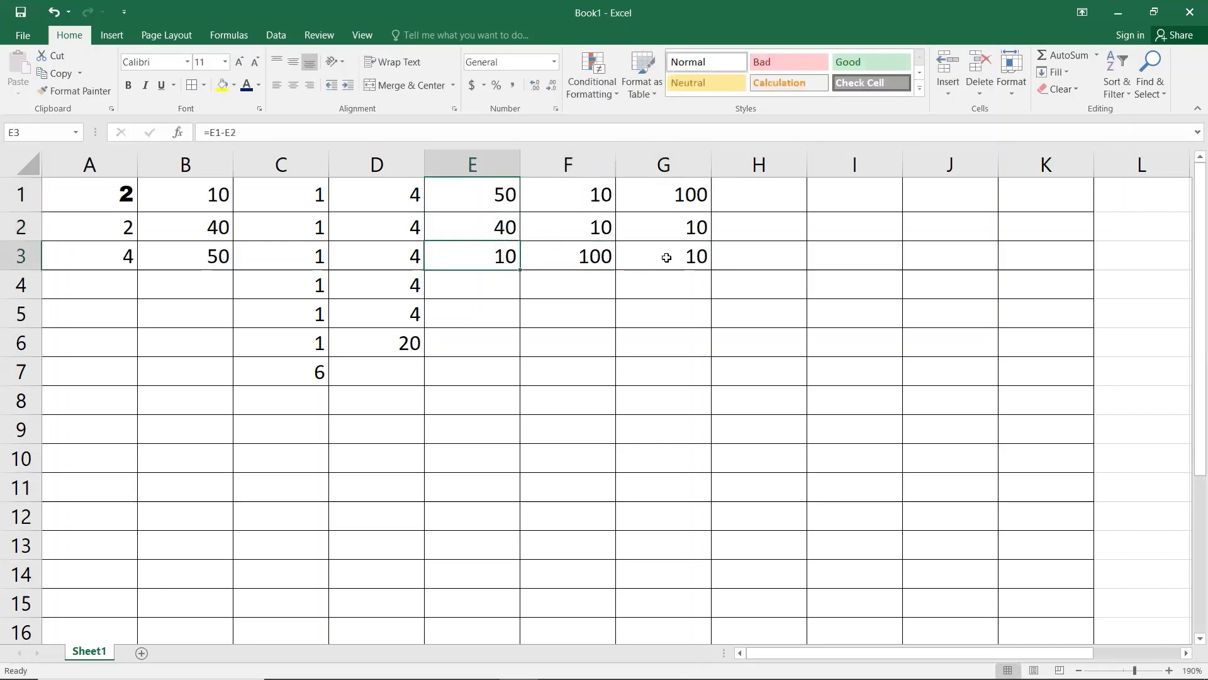